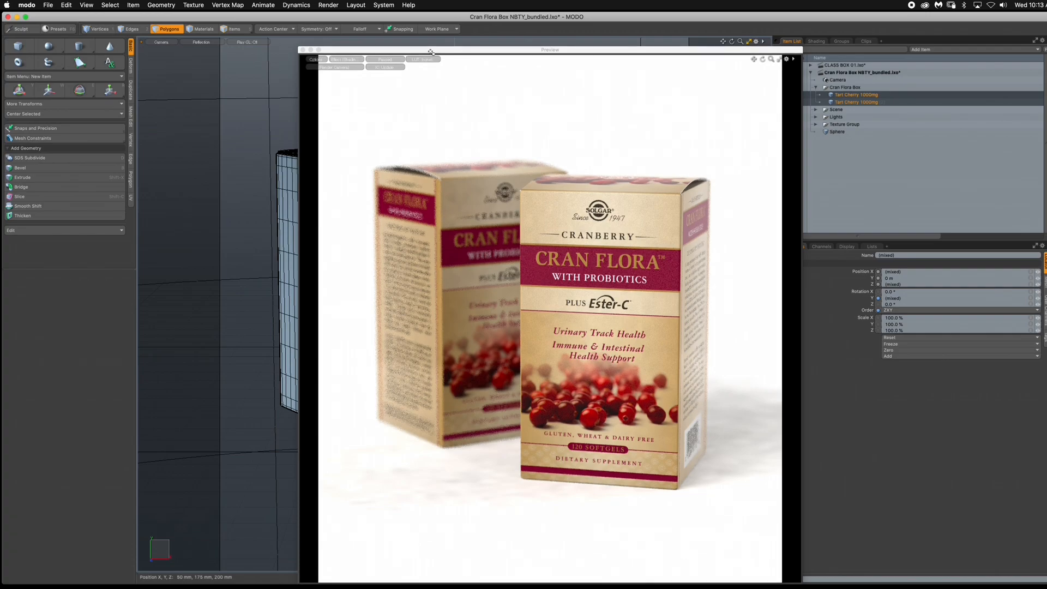
drag(431, 52, 417, 51)
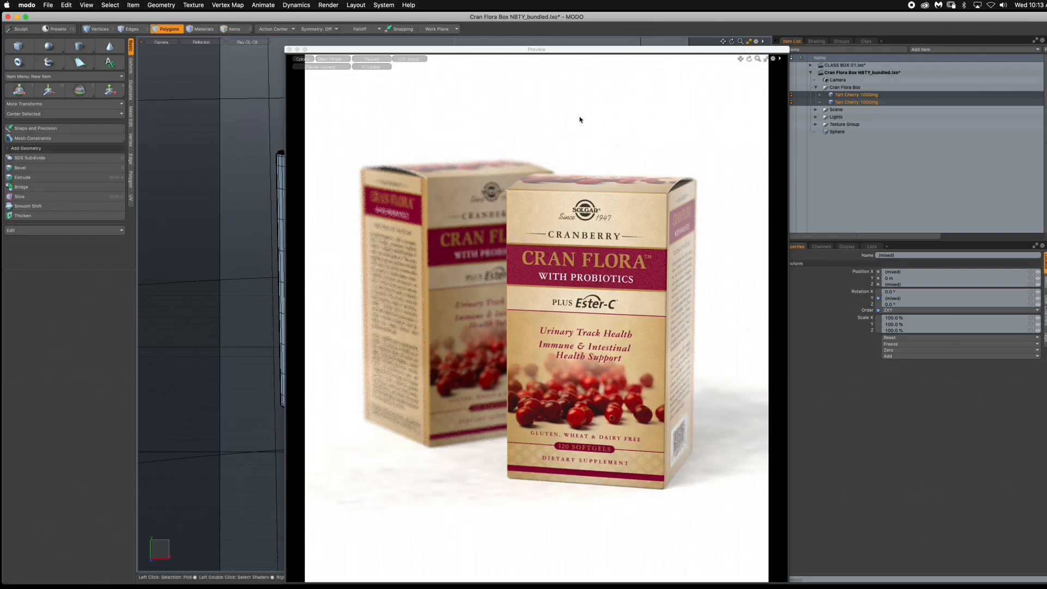
drag(654, 51, 625, 43)
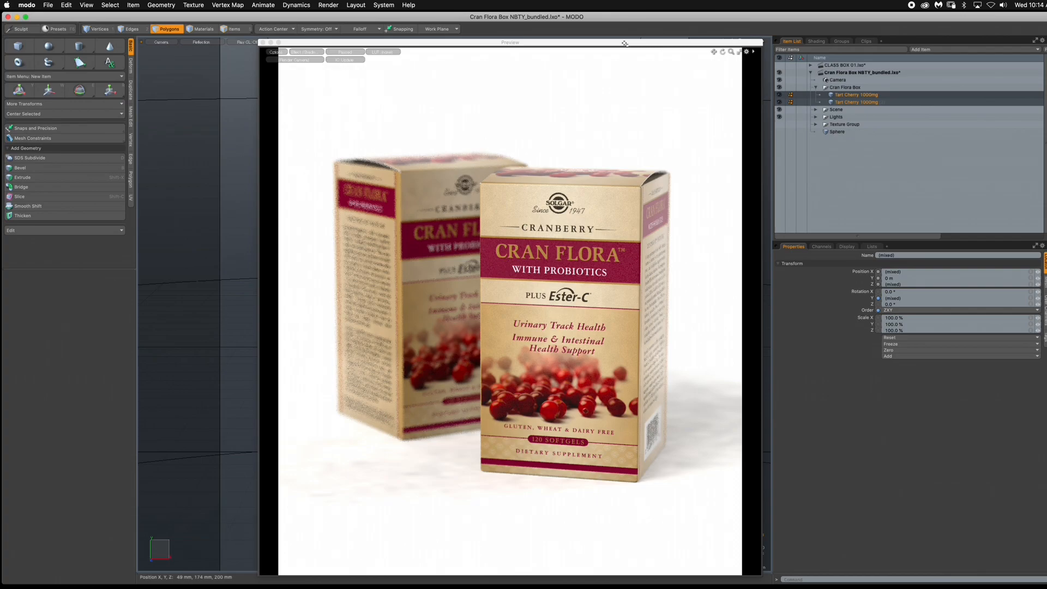
drag(625, 43, 625, 43)
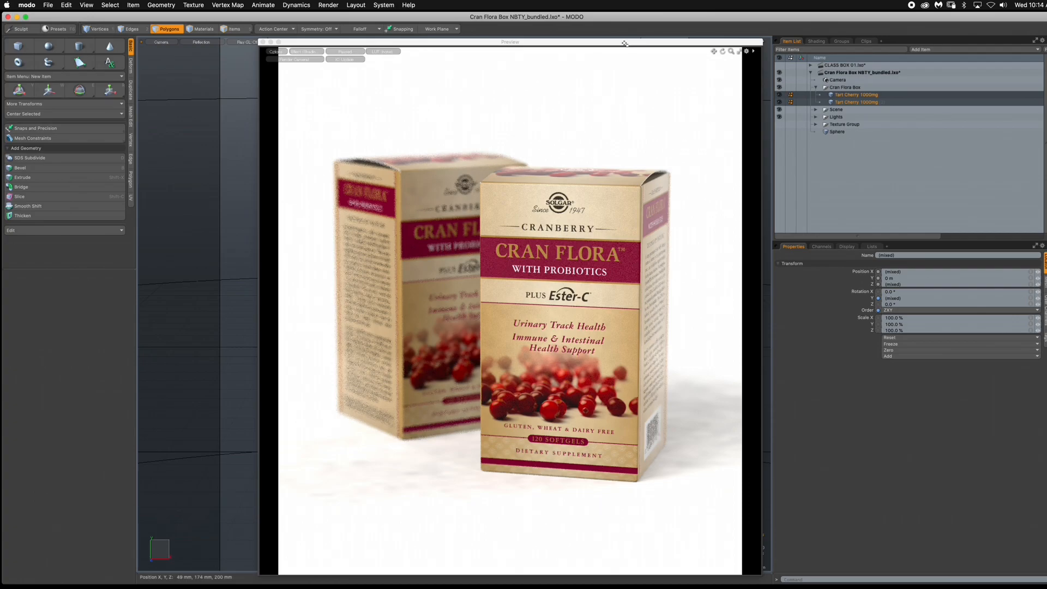
drag(625, 43, 621, 42)
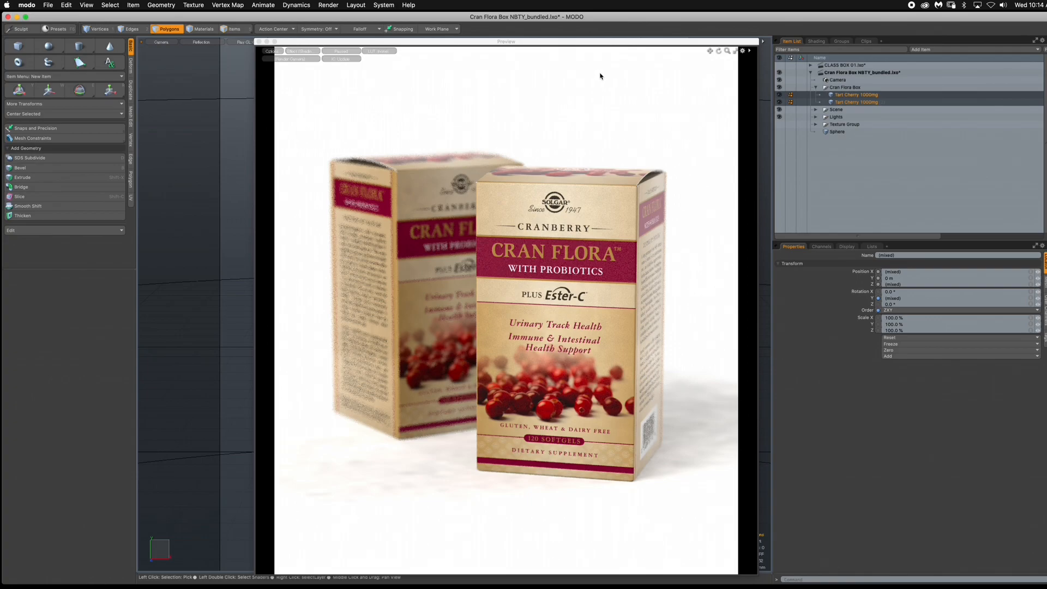
drag(619, 42, 599, 43)
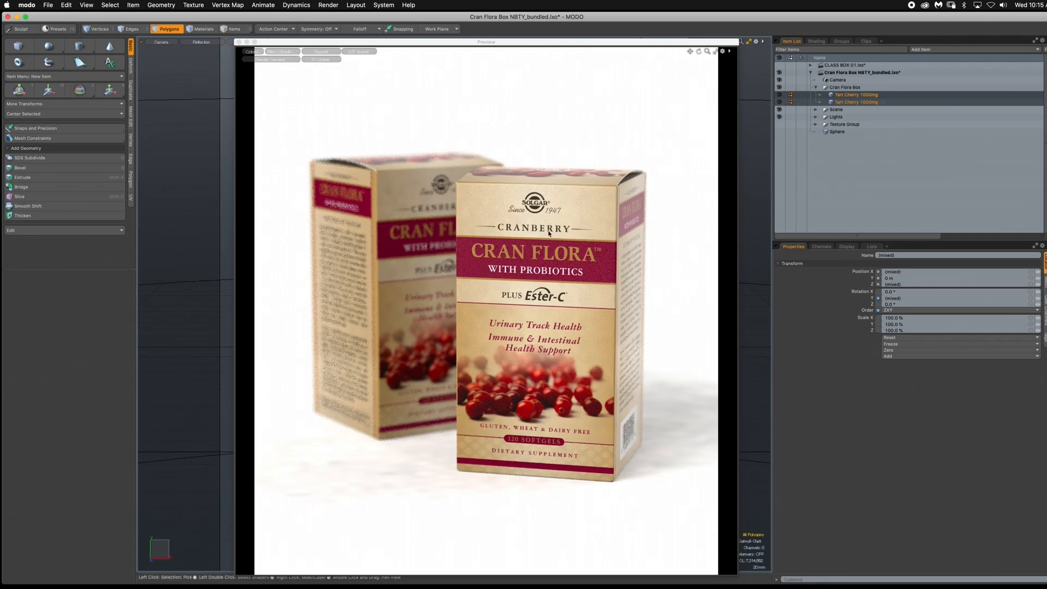
- Switch to Adobe Illustrator and examine the Cran Flora box artwork together with its dieline outline in DIELINE.ai
key(super+Tab)
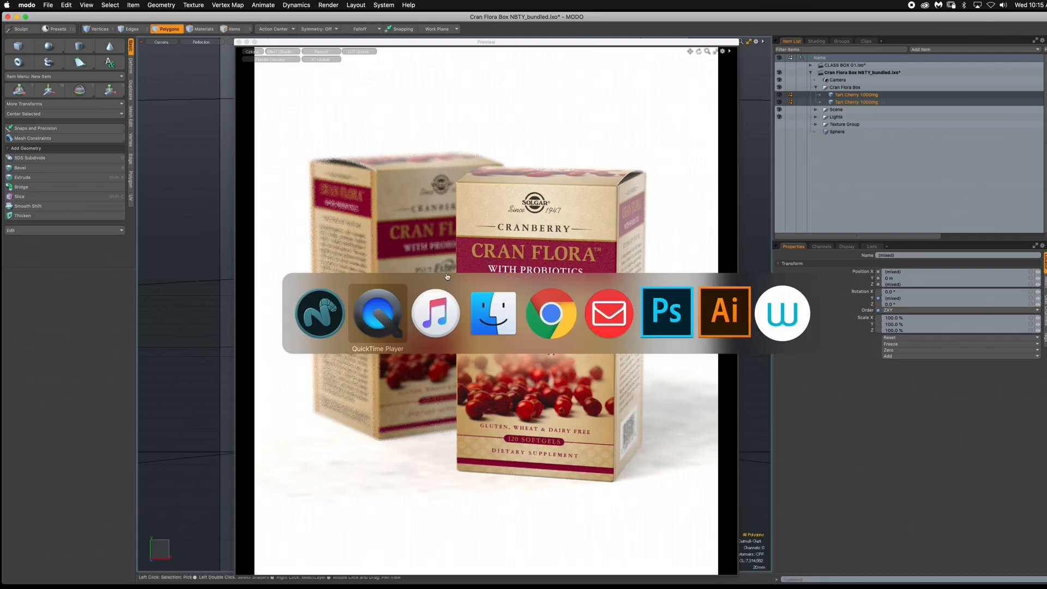
click(738, 321)
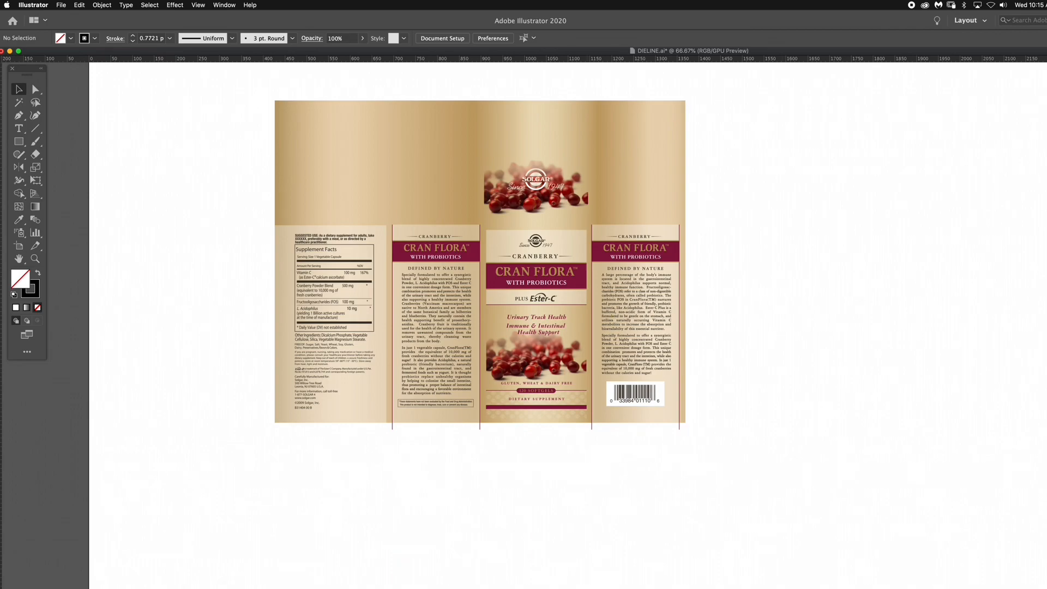
key(super+equal)
scroll(523, 324, down, 2)
scroll(524, 324, right, 2)
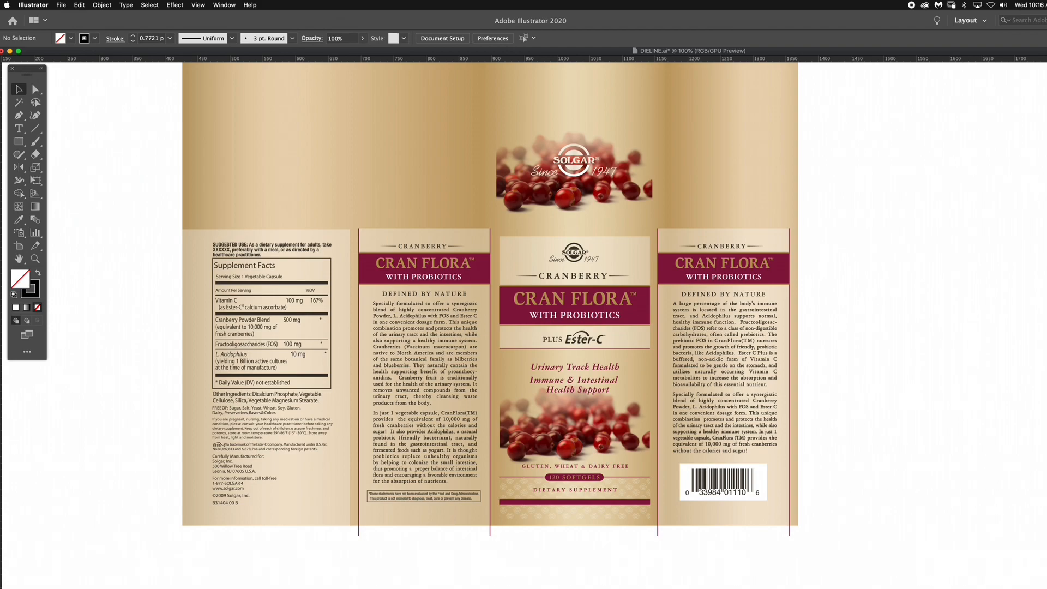
key(super+minus)
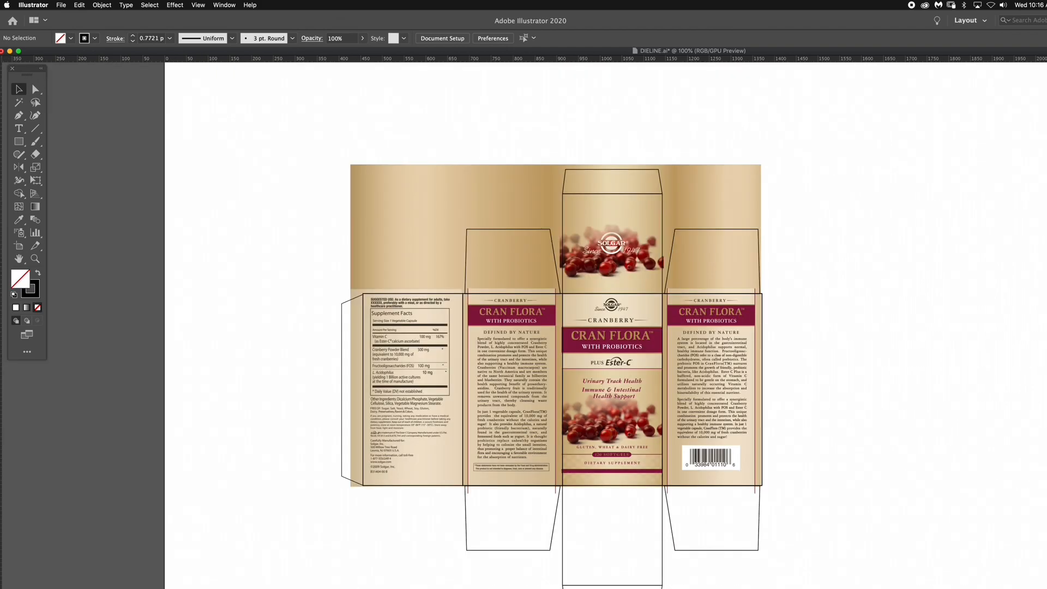
scroll(612, 331, down, 2)
scroll(613, 331, right, 2)
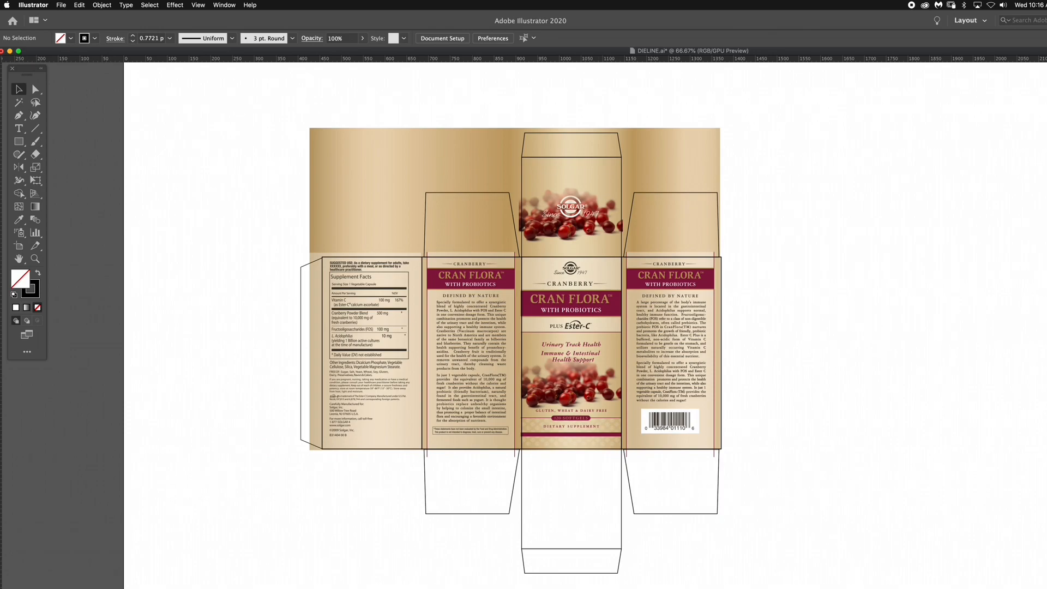
alt+scroll(612, 331, up, 2)
alt+scroll(611, 329, up, 1)
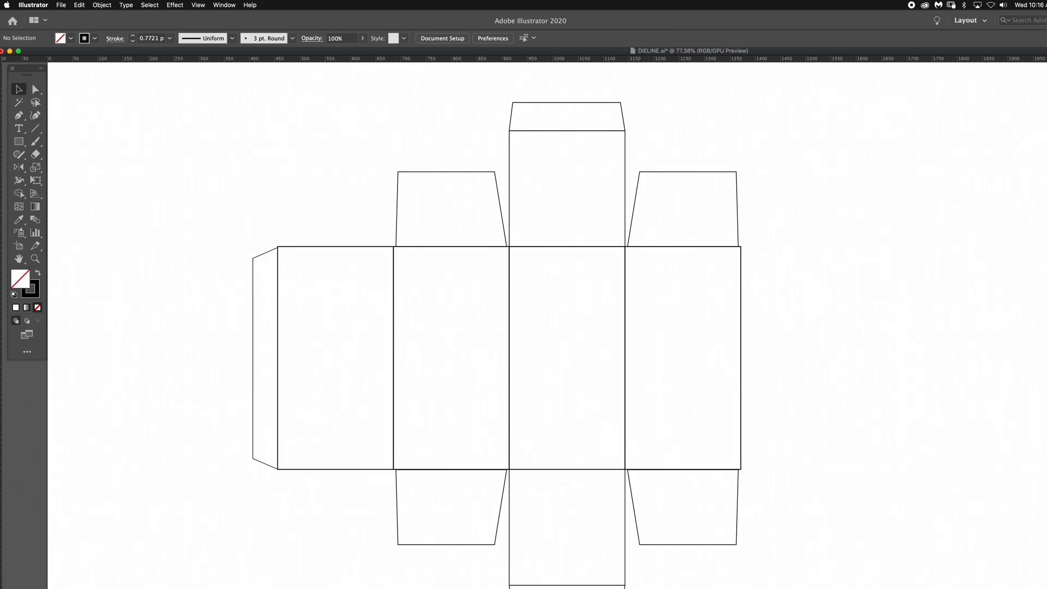
- Examine the upper dust flaps, tuck flap and panel fold lines of the blank box dieline up close
key(super+1)
scroll(546, 327, down, 3)
scroll(546, 328, right, 3)
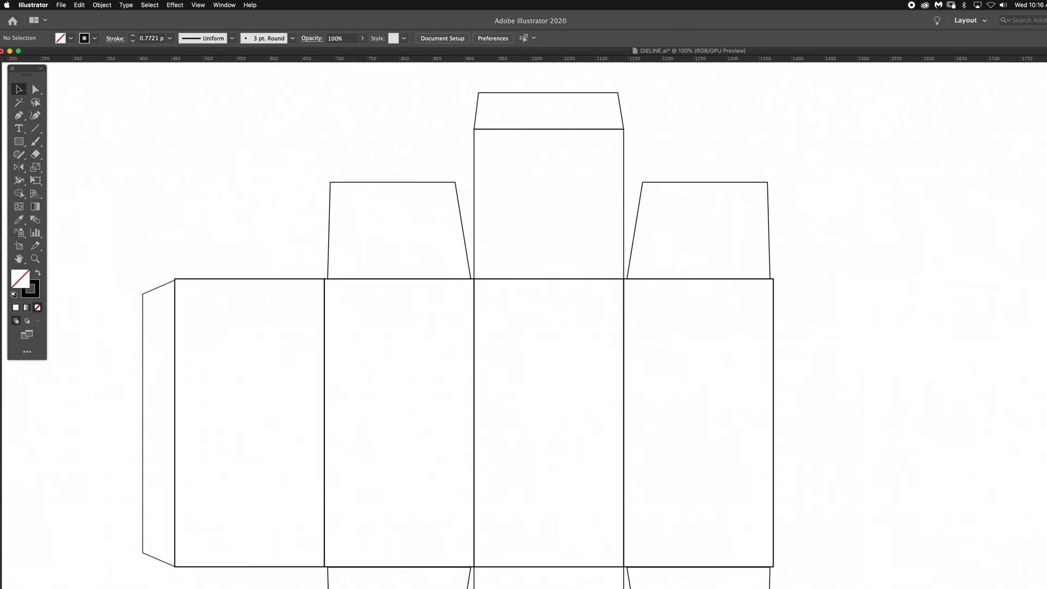
key(super+equal)
scroll(523, 327, down, 3)
scroll(524, 327, right, 3)
scroll(523, 327, right, 3)
scroll(524, 328, up, 1)
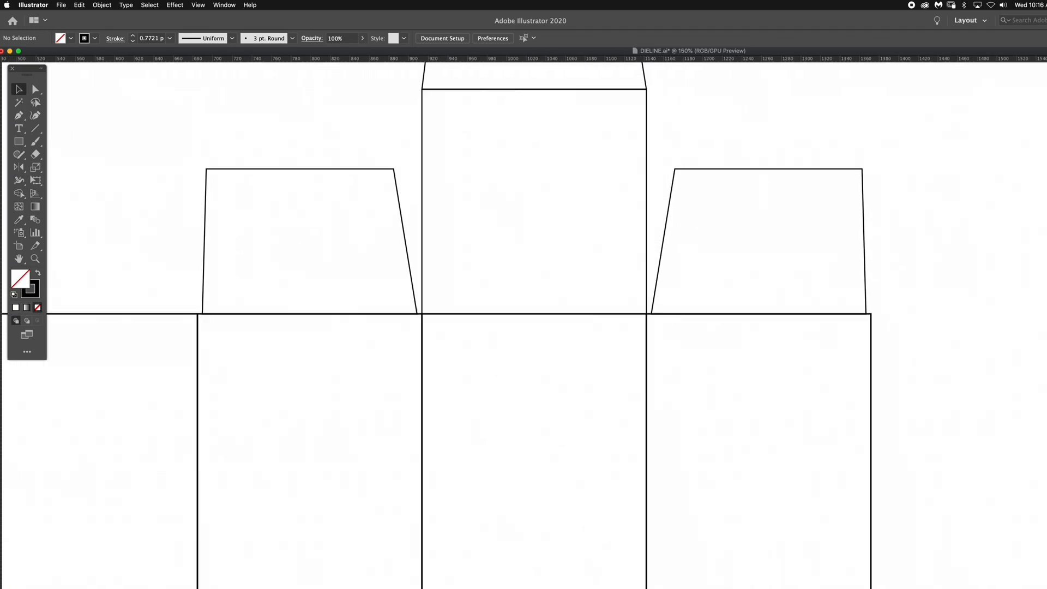
key(super+equal)
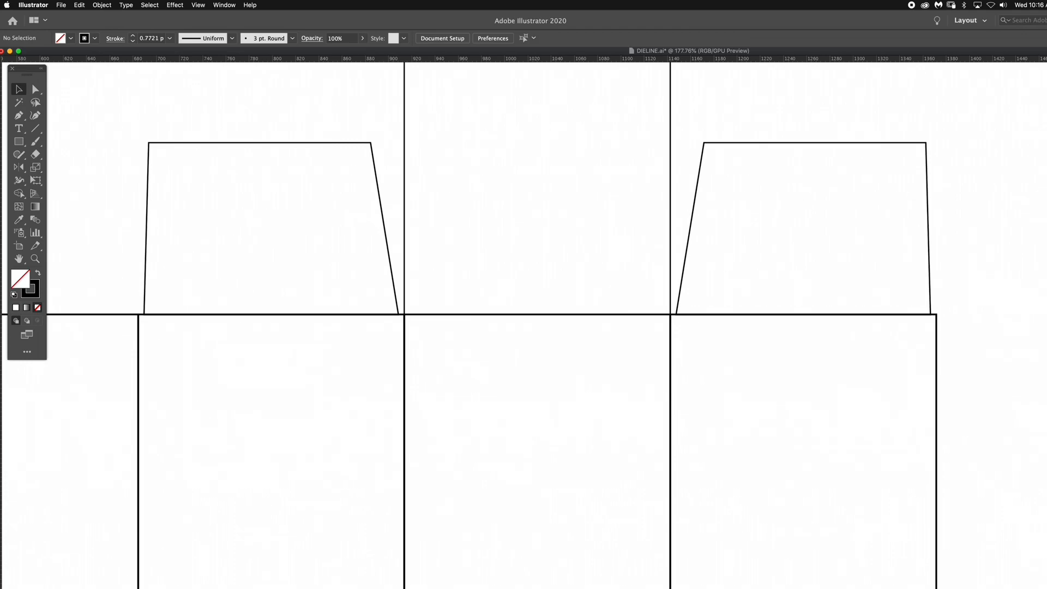
scroll(524, 327, left, 5)
scroll(523, 327, down, 2)
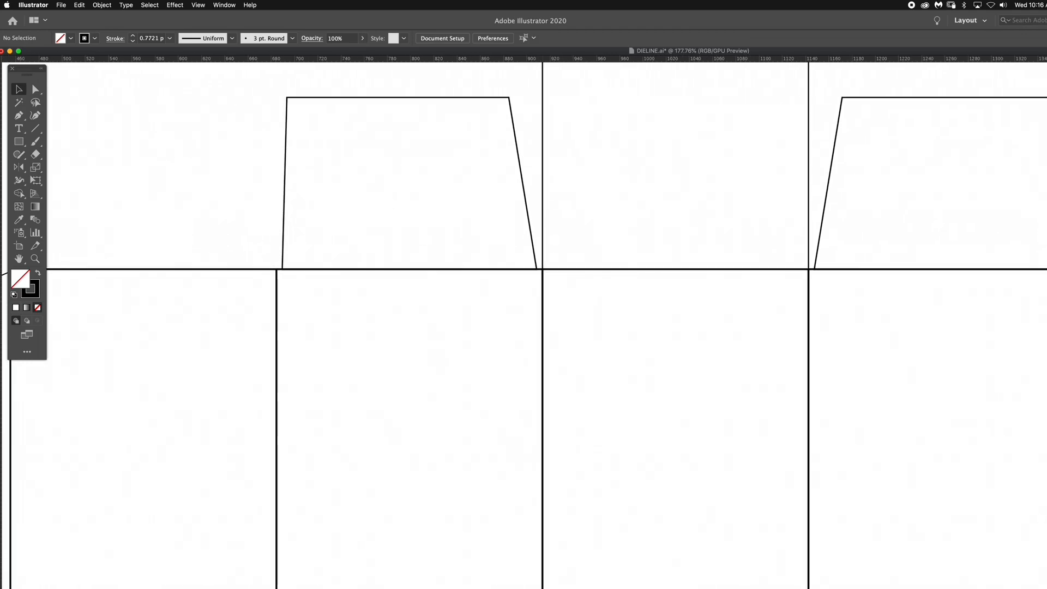
scroll(524, 327, right, 1)
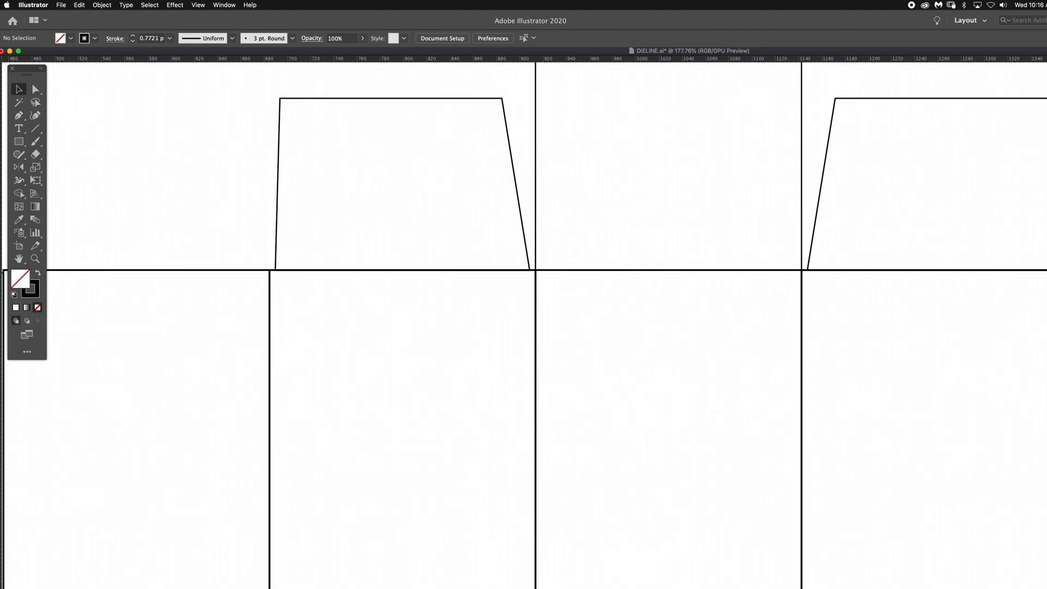
scroll(523, 328, down, 10)
scroll(523, 327, right, 5)
scroll(524, 327, down, 10)
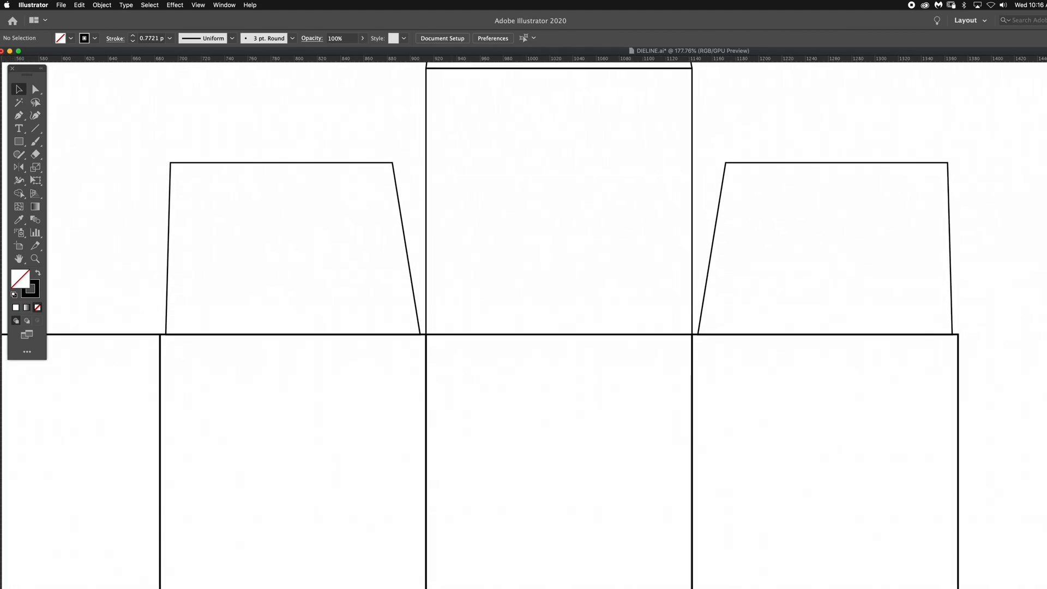
scroll(523, 327, up, 2)
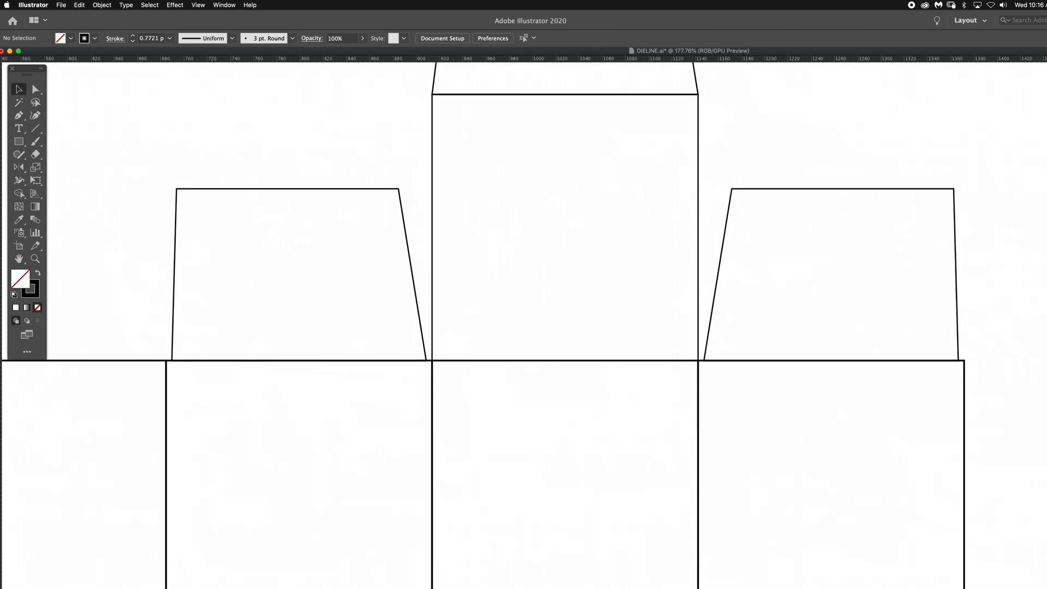
alt+scroll(432, 370, up, 4)
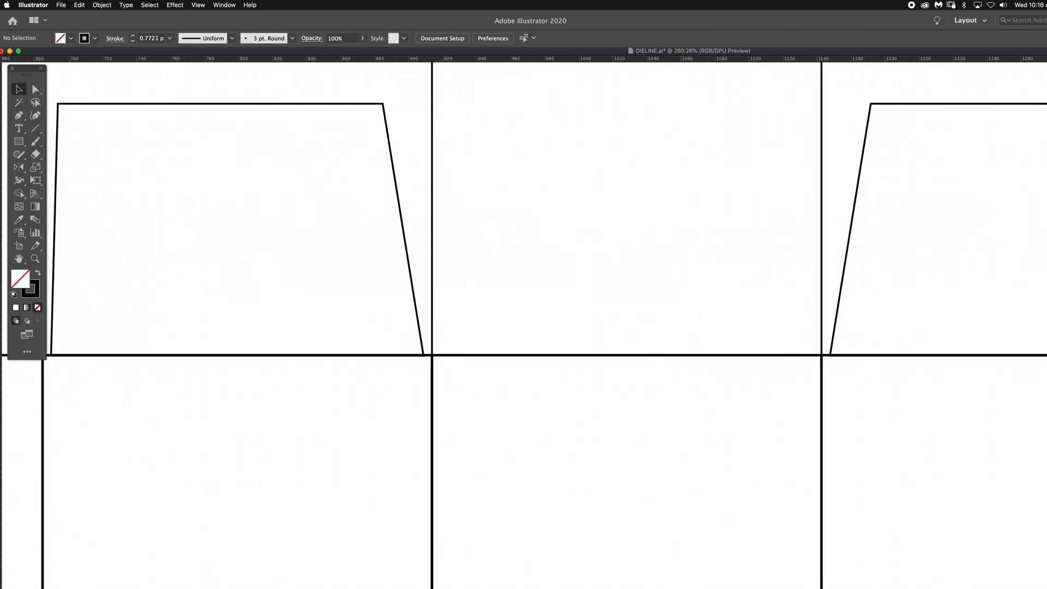
alt+scroll(465, 172, down, 5)
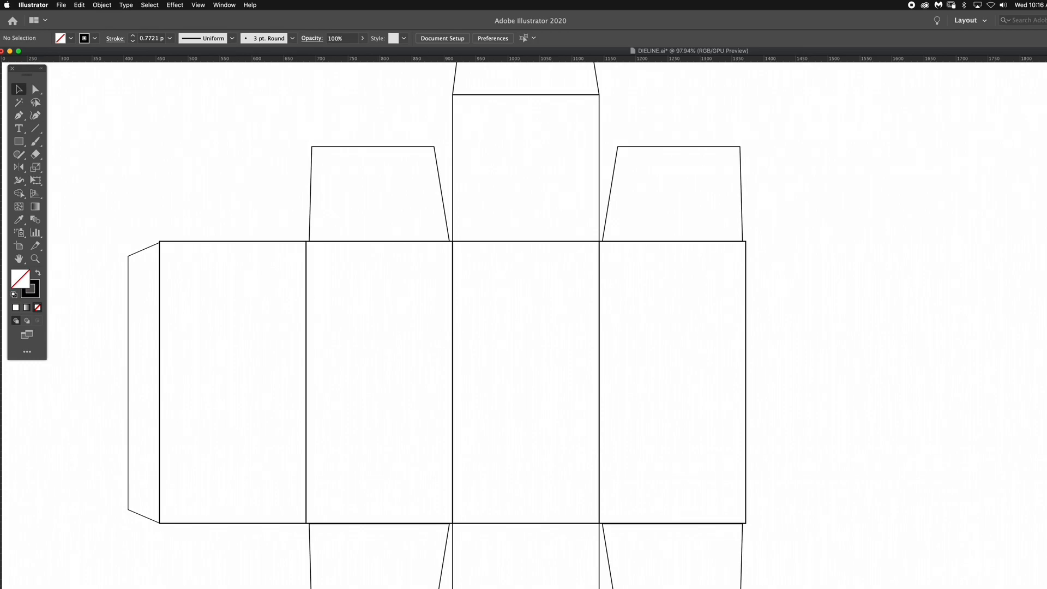
alt+scroll(460, 241, up, 5)
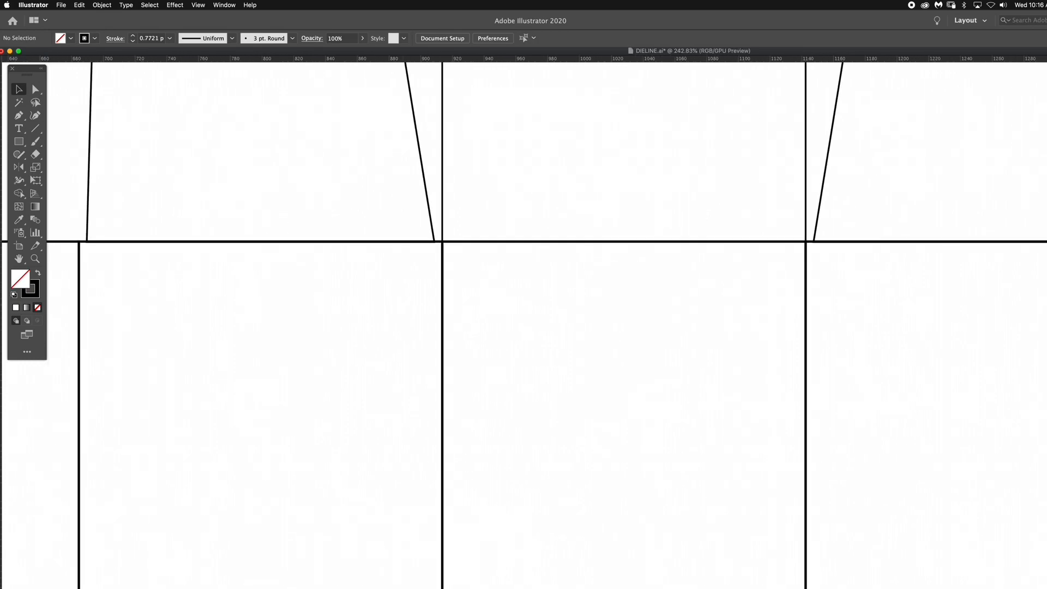
alt+scroll(614, 233, down, 4)
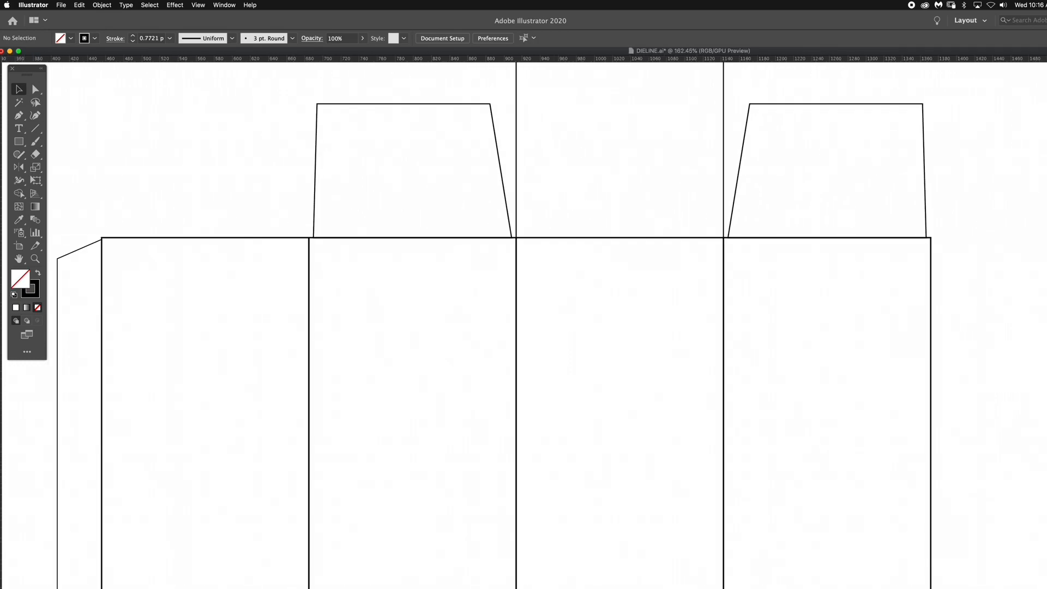
- Examine the full dieline layout, from the top closure and glue flap down to the bottom flaps
scroll(524, 326, right, 2)
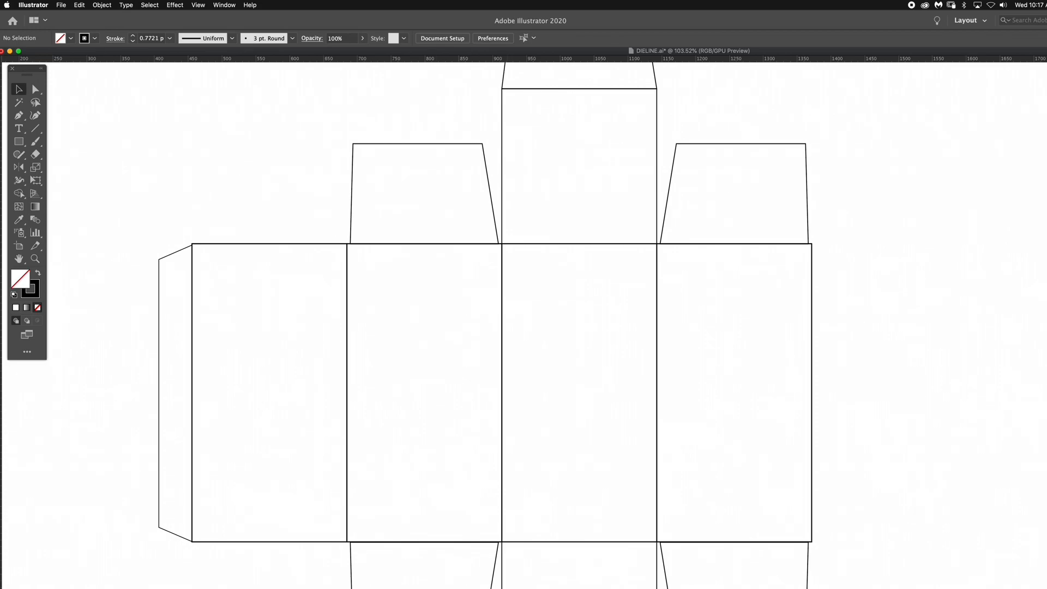
scroll(524, 327, up, 2)
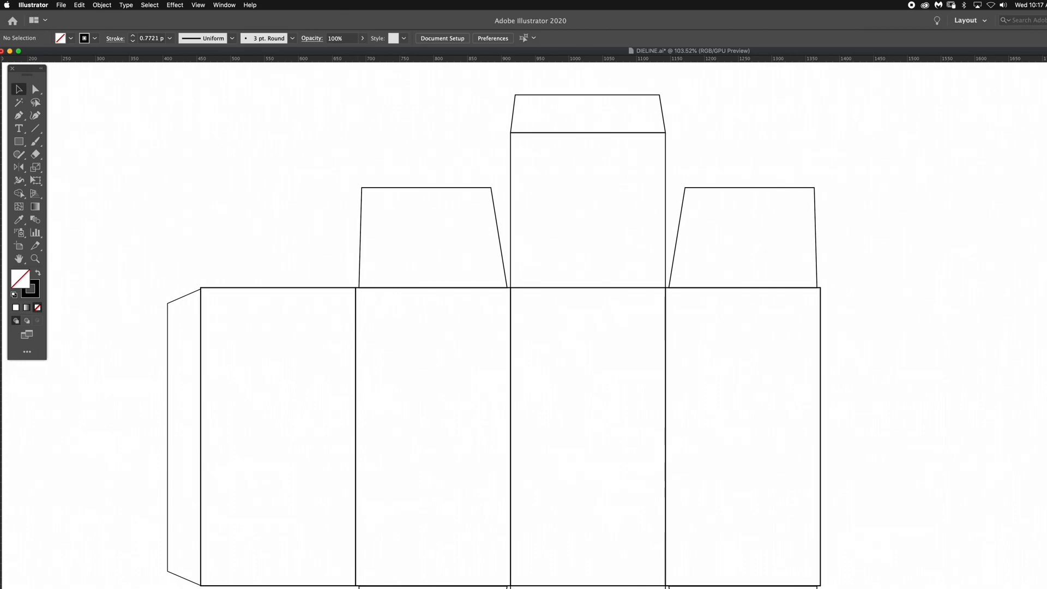
scroll(523, 327, down, 4)
scroll(524, 327, down, 2)
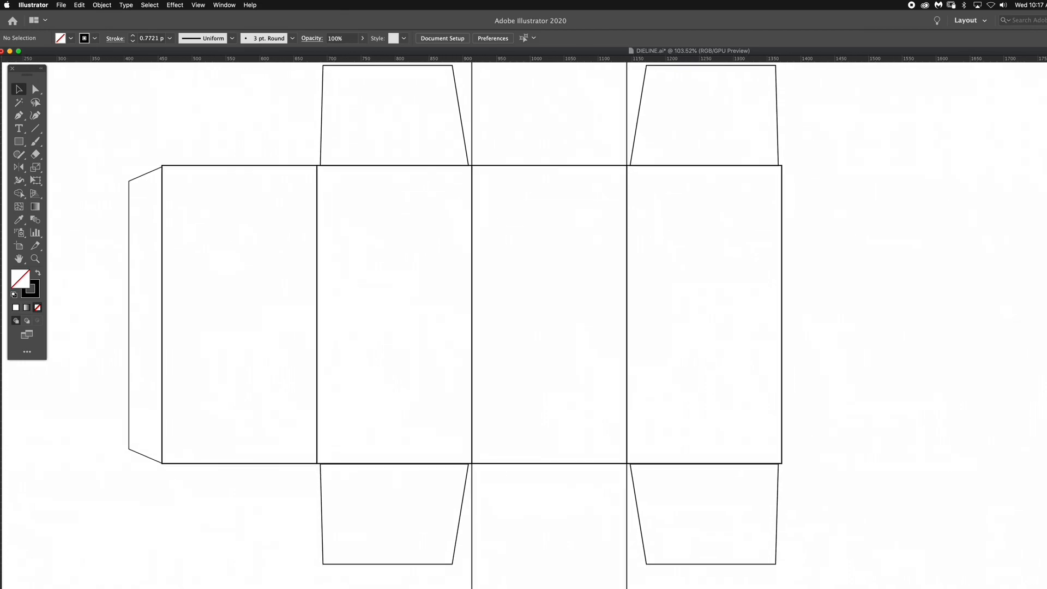
scroll(524, 327, down, 2)
scroll(523, 327, up, 1)
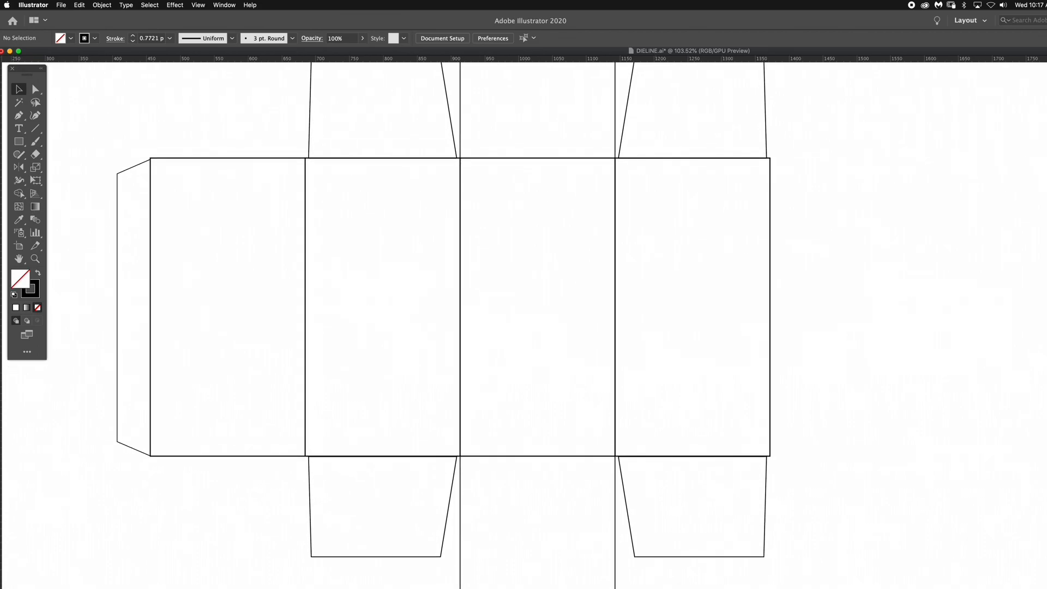
key(super+minus)
key(super+minus)
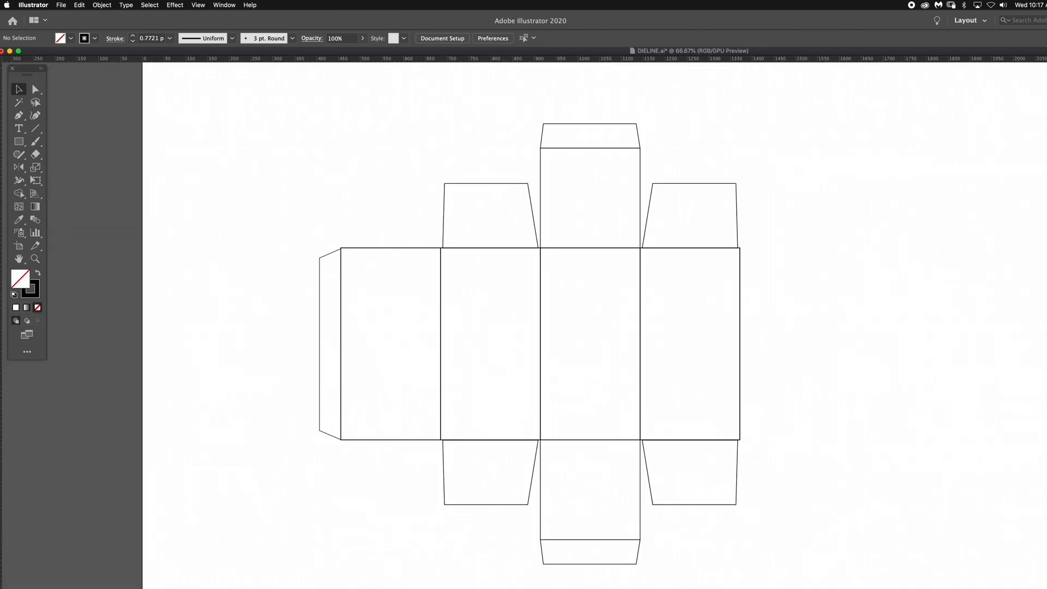
scroll(540, 322, right, 3)
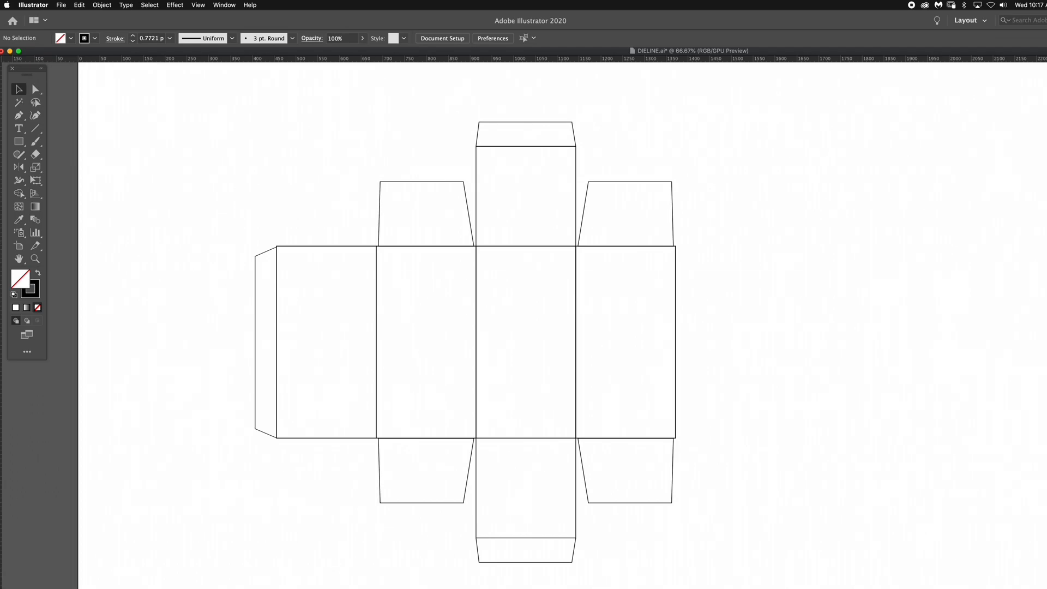
- Switch back to modo and move the render preview window away from the 3D viewport
key(super+Tab)
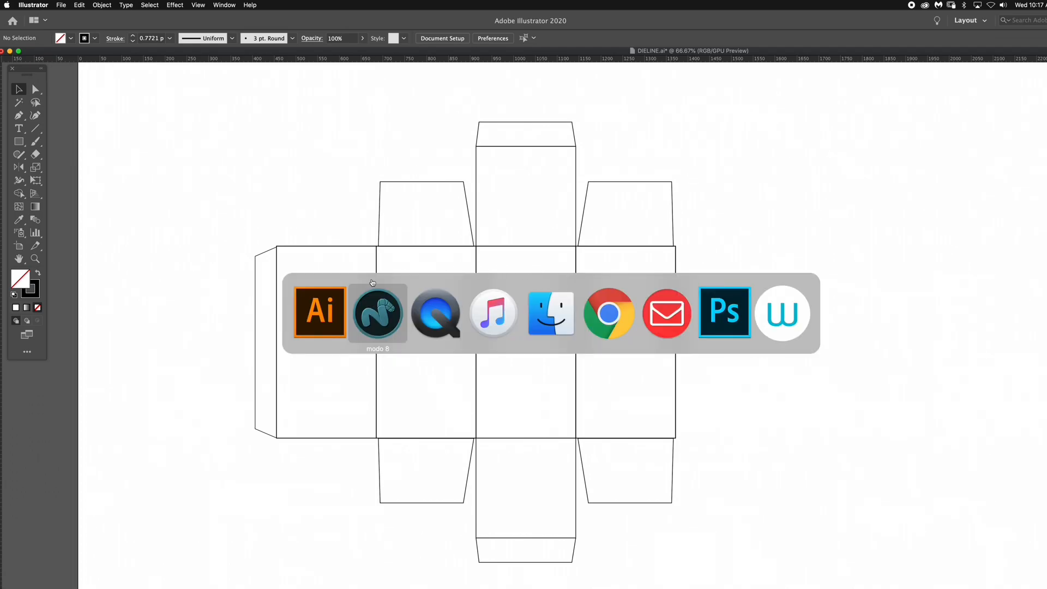
click(372, 315)
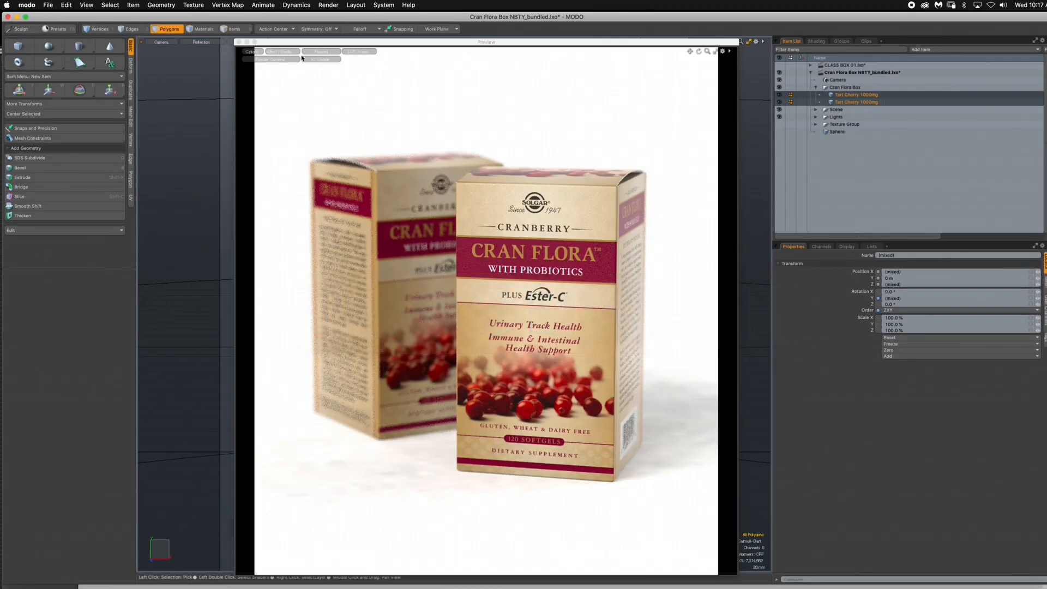
drag(304, 44, 1046, 125)
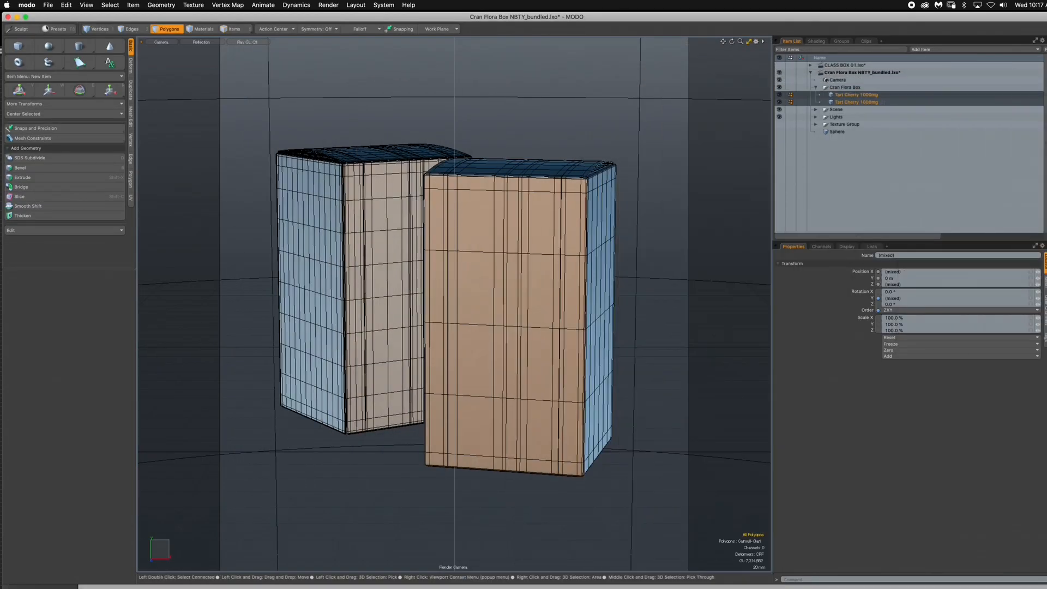
- Make the CLASS BOX 01 scene active, expand its item tree and hide its Cran Flora Box group
click(835, 66)
click(833, 66)
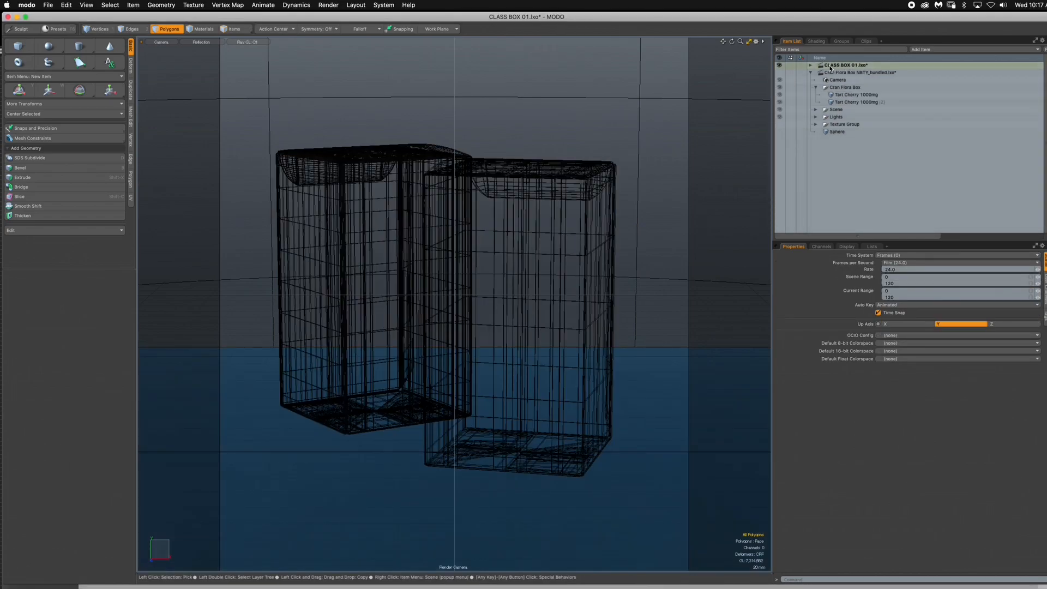
click(814, 72)
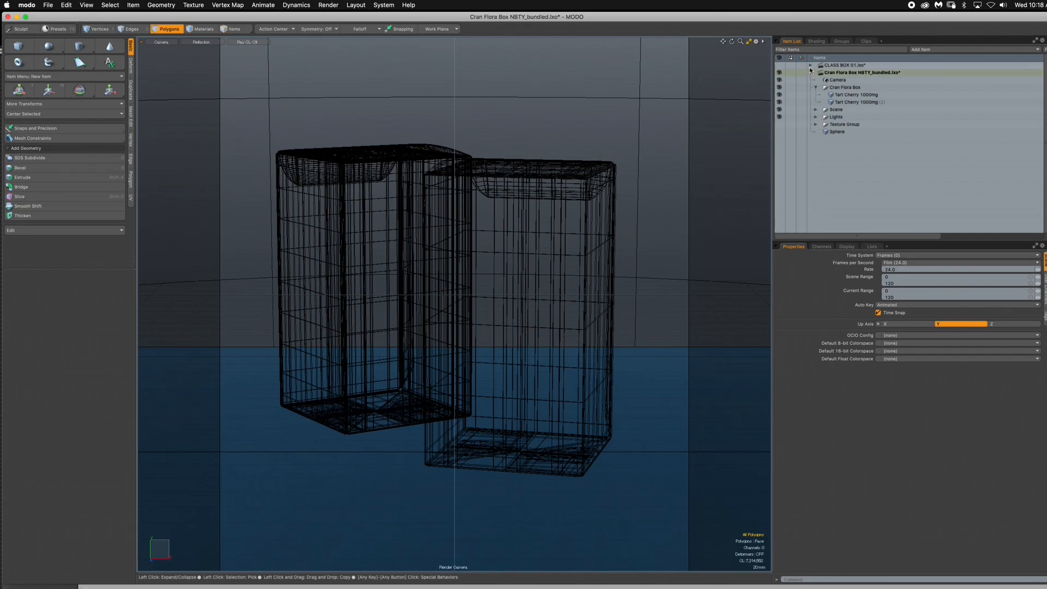
click(811, 66)
click(825, 66)
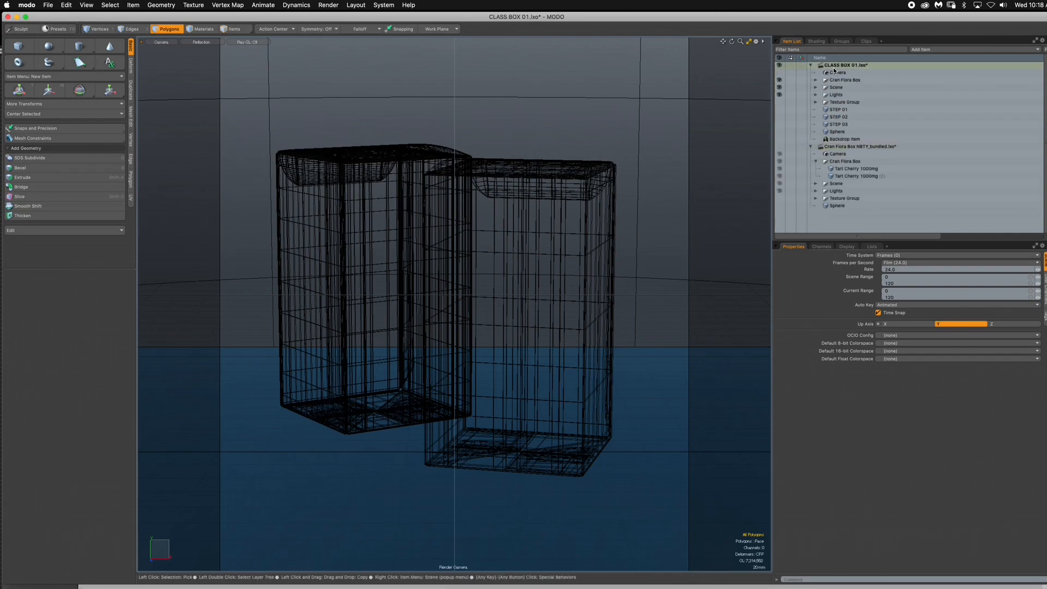
click(780, 80)
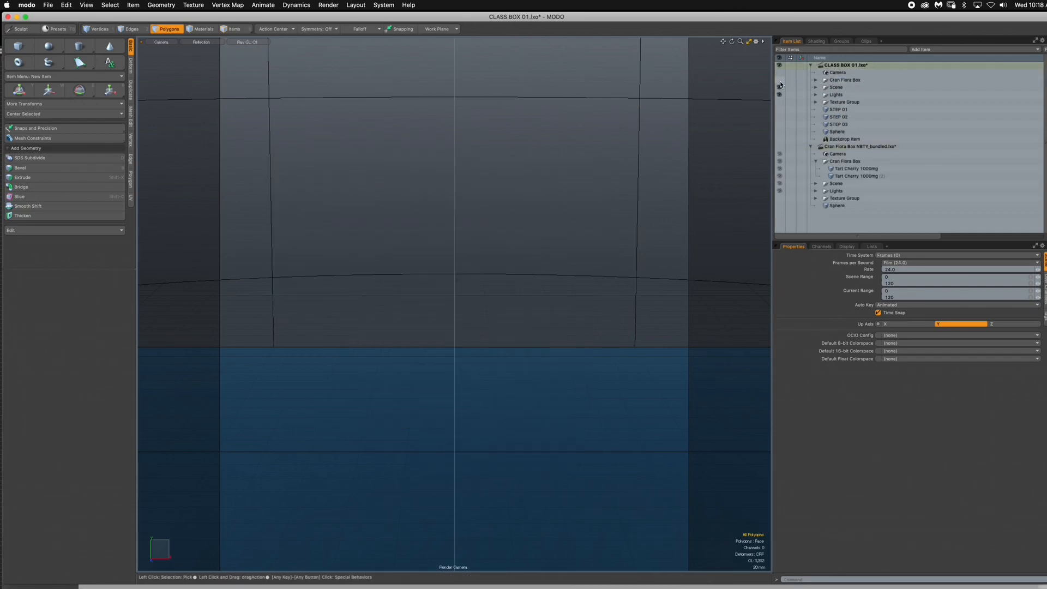
- Switch the viewport to the Front view, show and select the Backdrop Item, and hide the Scene group
key(ctrl+space)
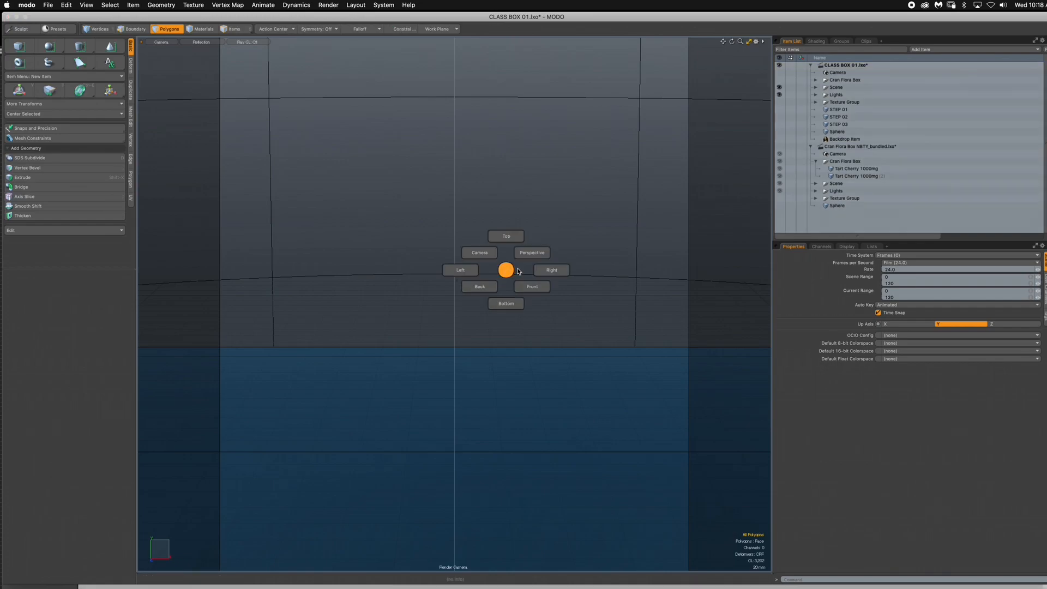
click(533, 287)
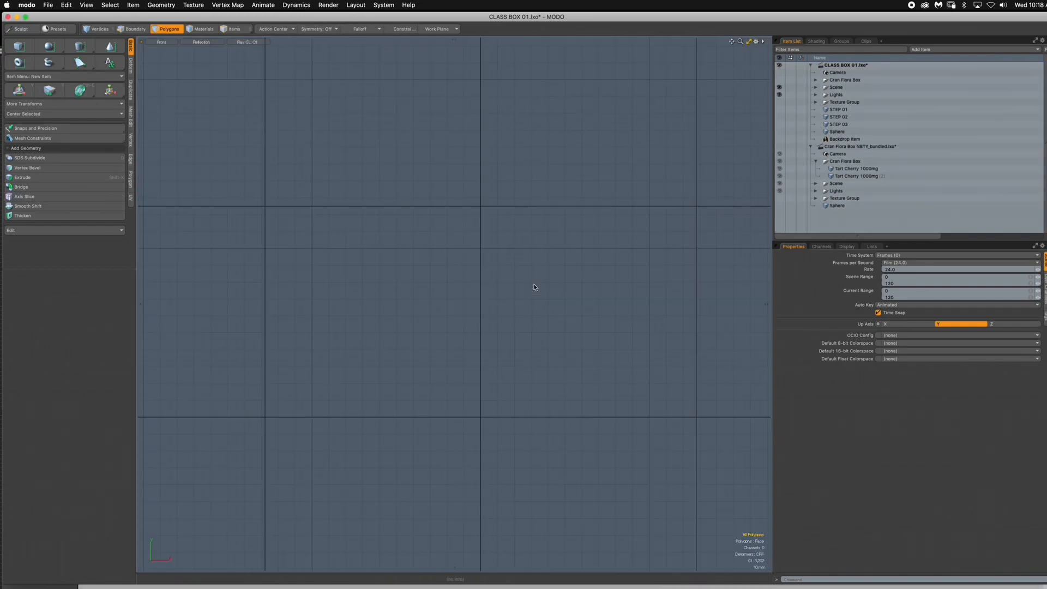
click(780, 139)
click(796, 139)
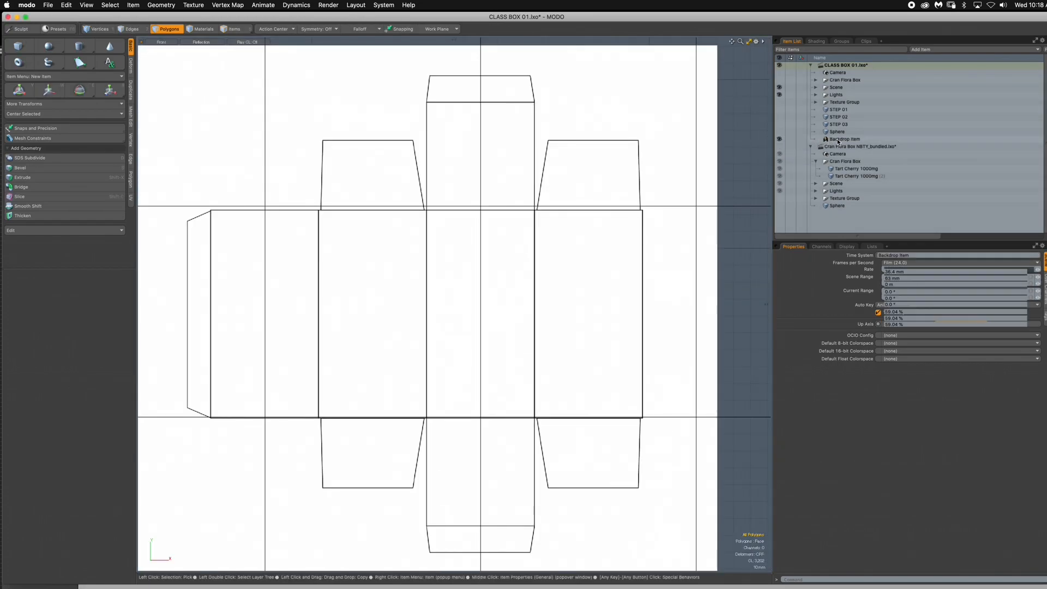
ctrl+alt+drag(540, 279, 536, 304)
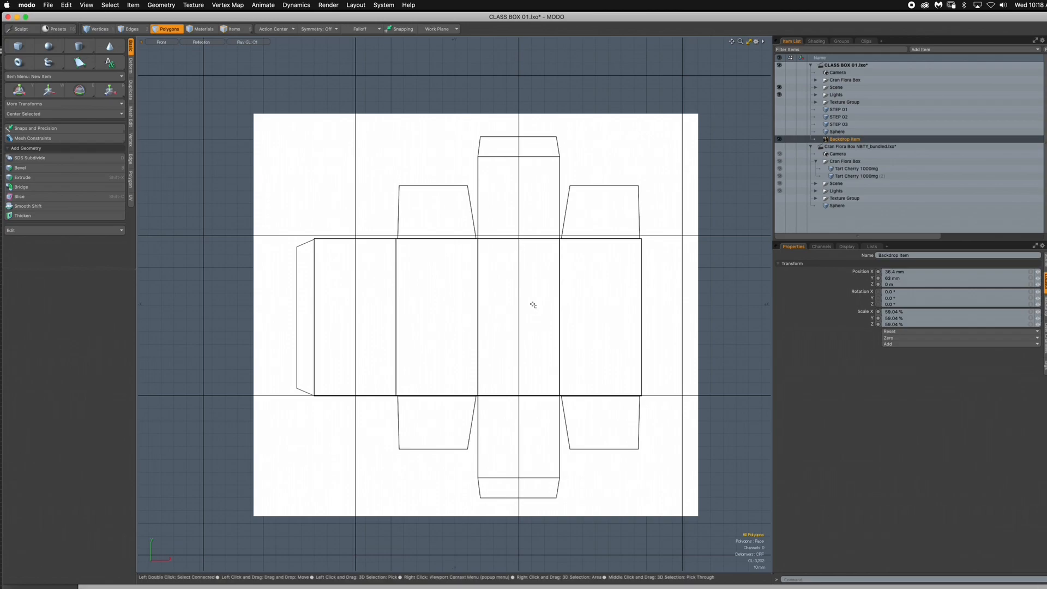
click(779, 94)
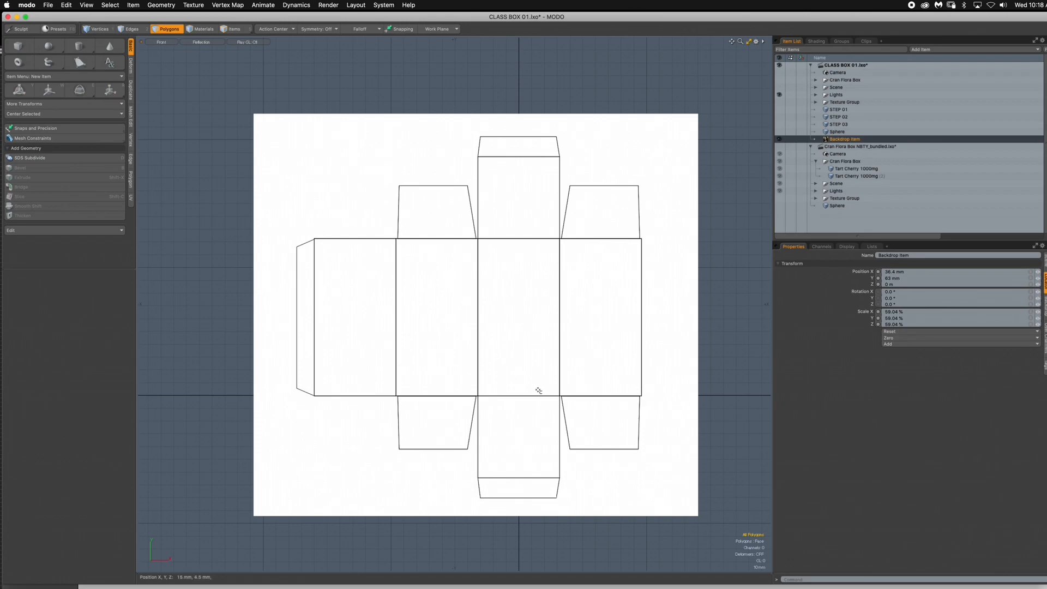
- Switch to Illustrator, select the dieline group and place a vertical guide through the center of the middle panel
key(super+Tab)
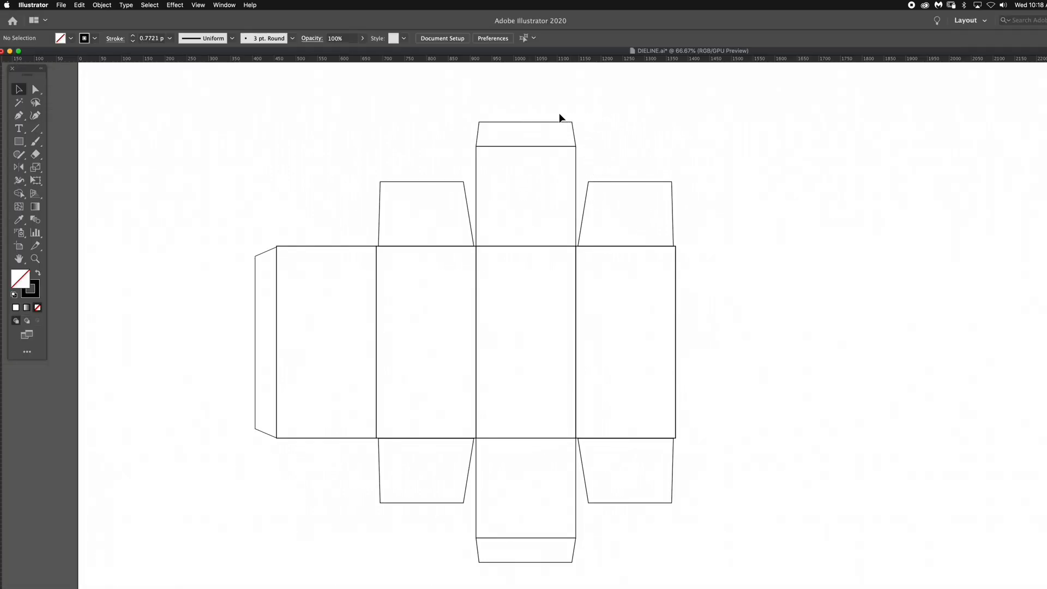
drag(522, 90, 526, 506)
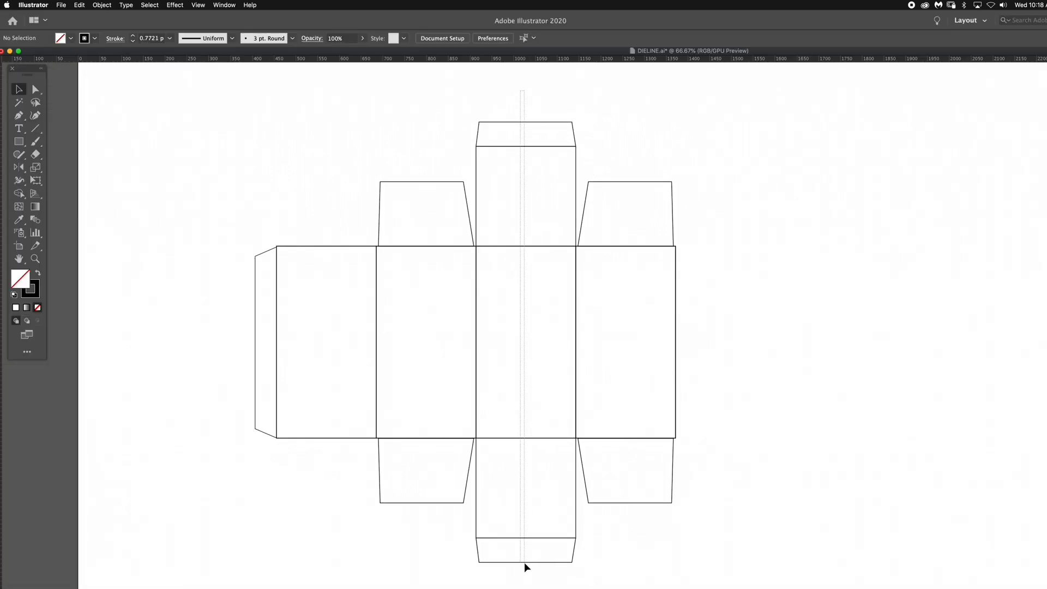
drag(524, 562, 526, 564)
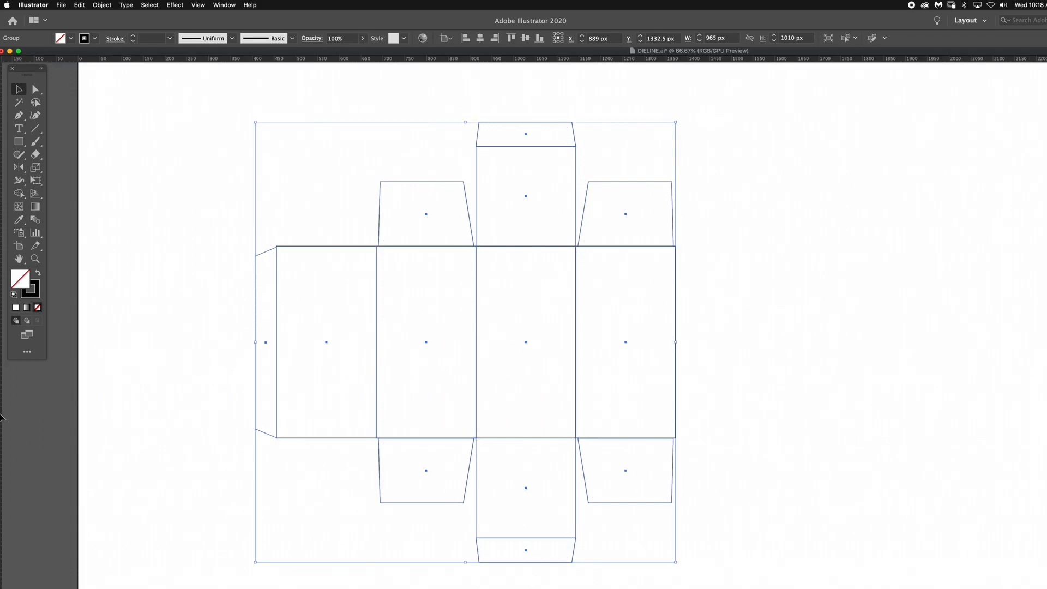
drag(71, 419, 526, 342)
key(super+;)
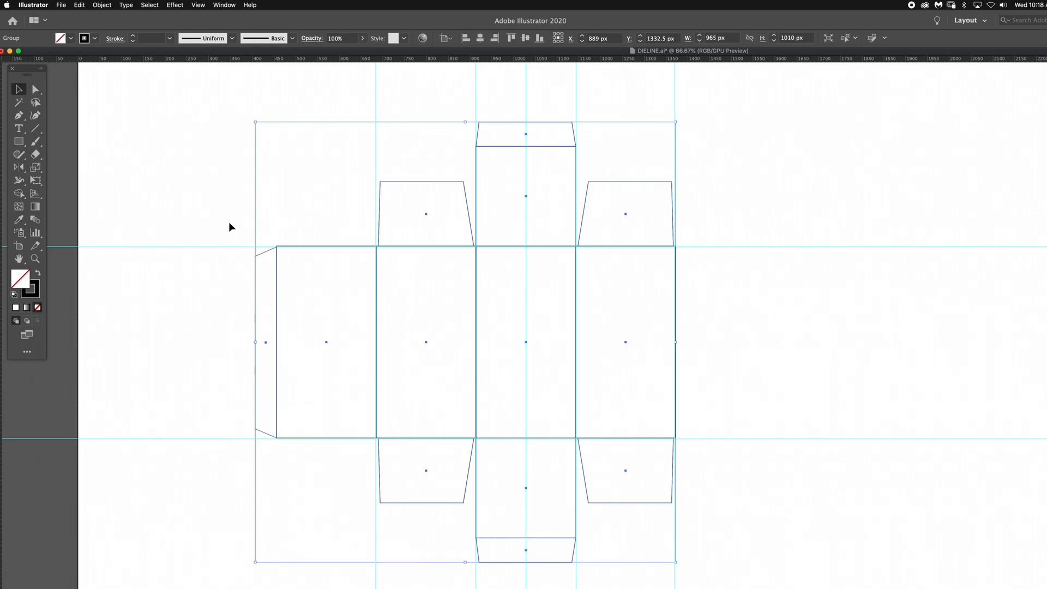
- Draw a vertical Pen tool line along the middle panel's center guide, from above the top flap to below the bottom flap, and hide the guides
click(23, 121)
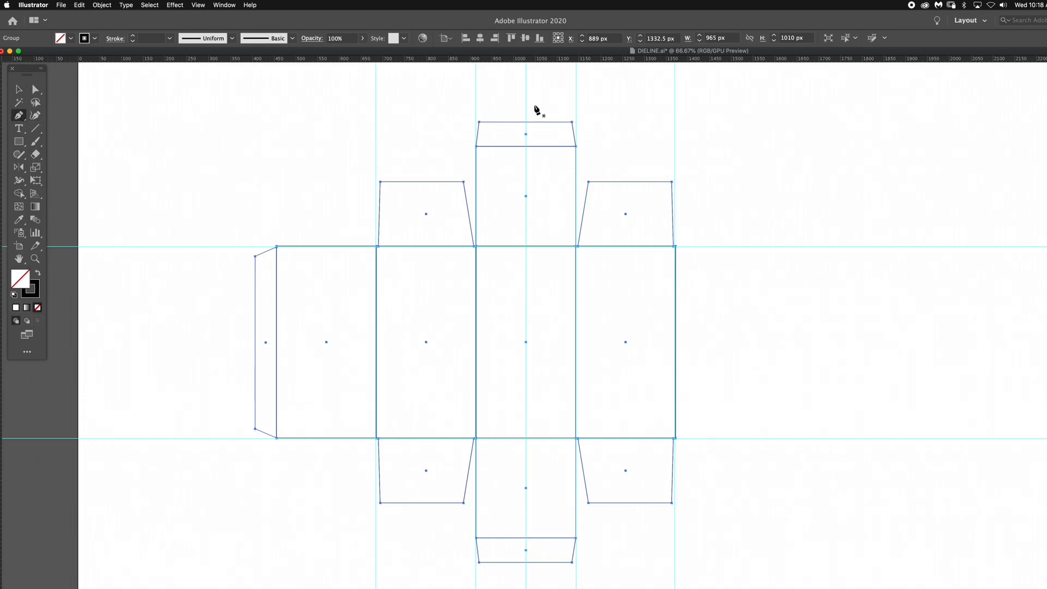
click(526, 104)
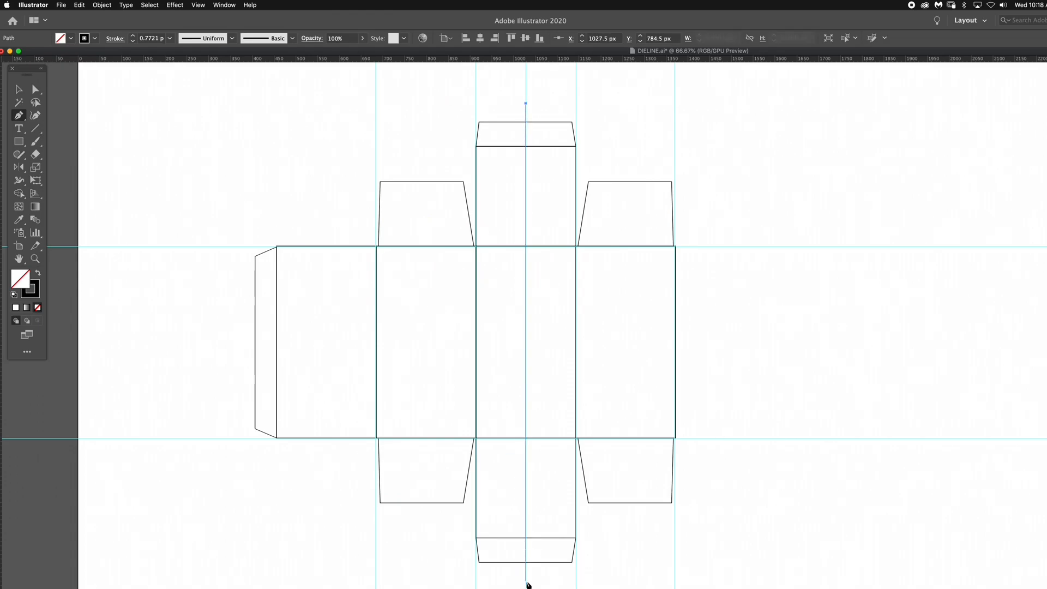
click(526, 580)
key(v)
click(104, 120)
key(super+semicolon)
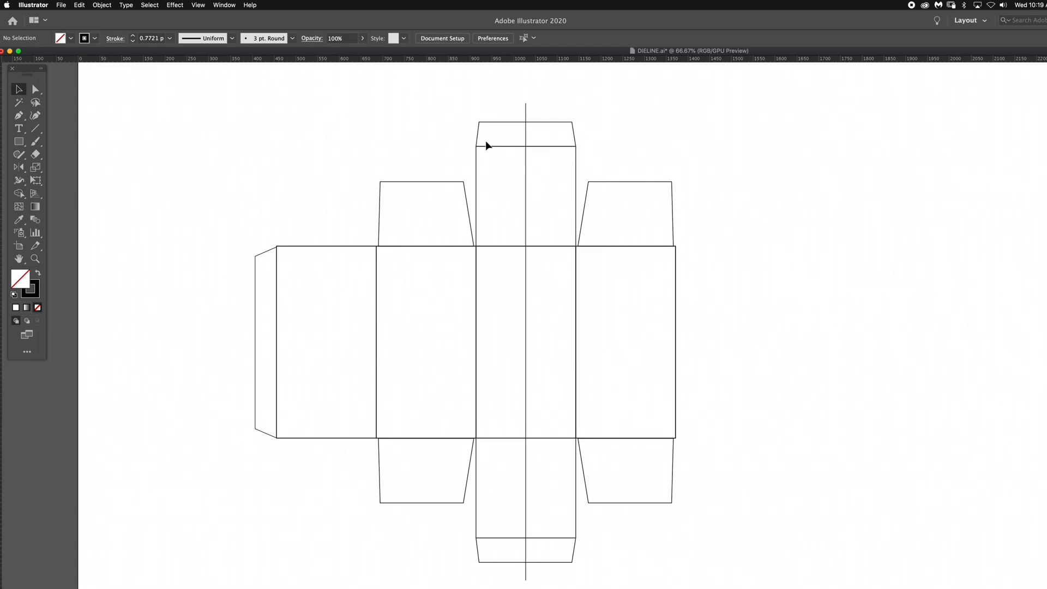
- Show the Cran Flora artwork beneath the dieline and switch back to modo
drag(576, 318, 566, 323)
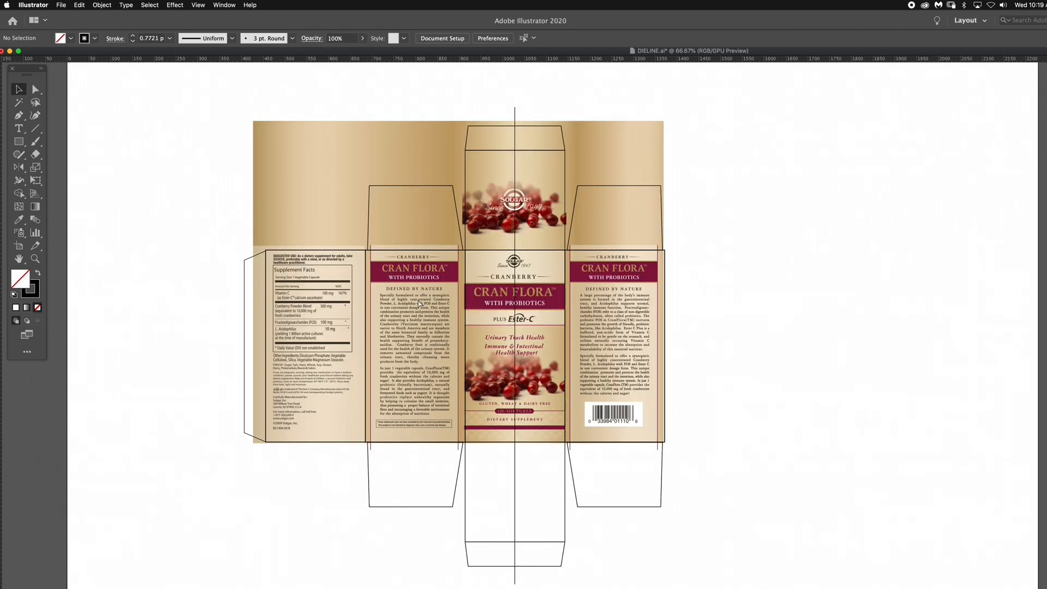
key(super+Tab)
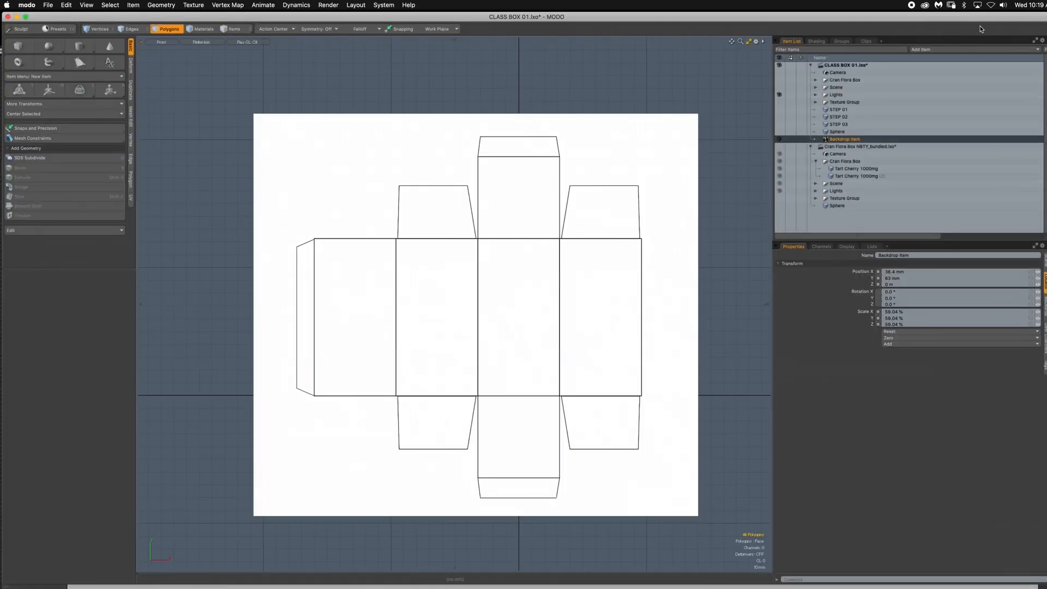
- Open the Backdrop Item's image settings, try a transparency of 80%, and set it to 50%
drag(982, 21, 975, 21)
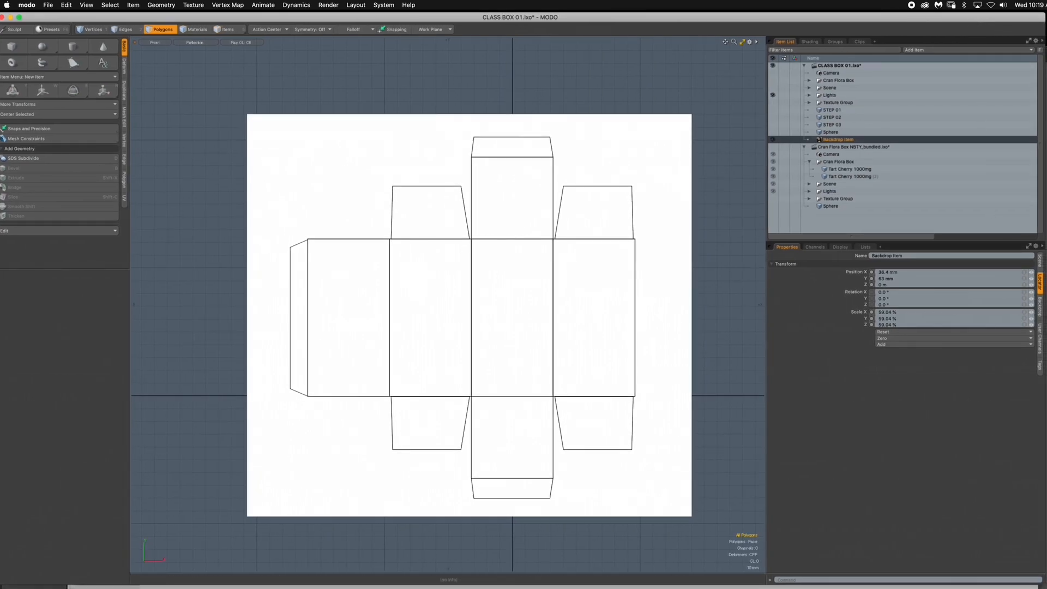
click(1042, 311)
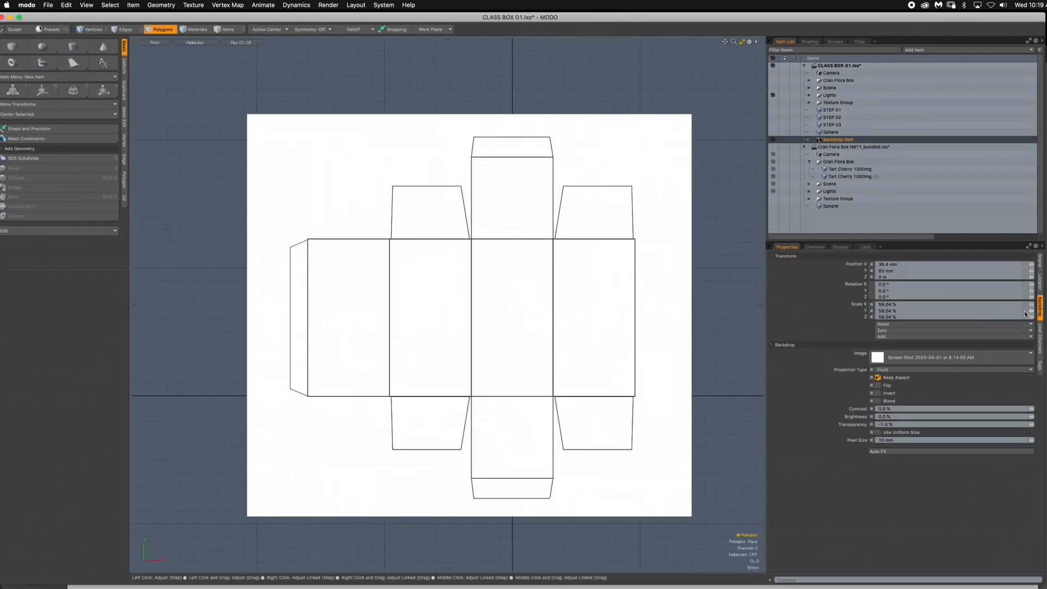
click(881, 417)
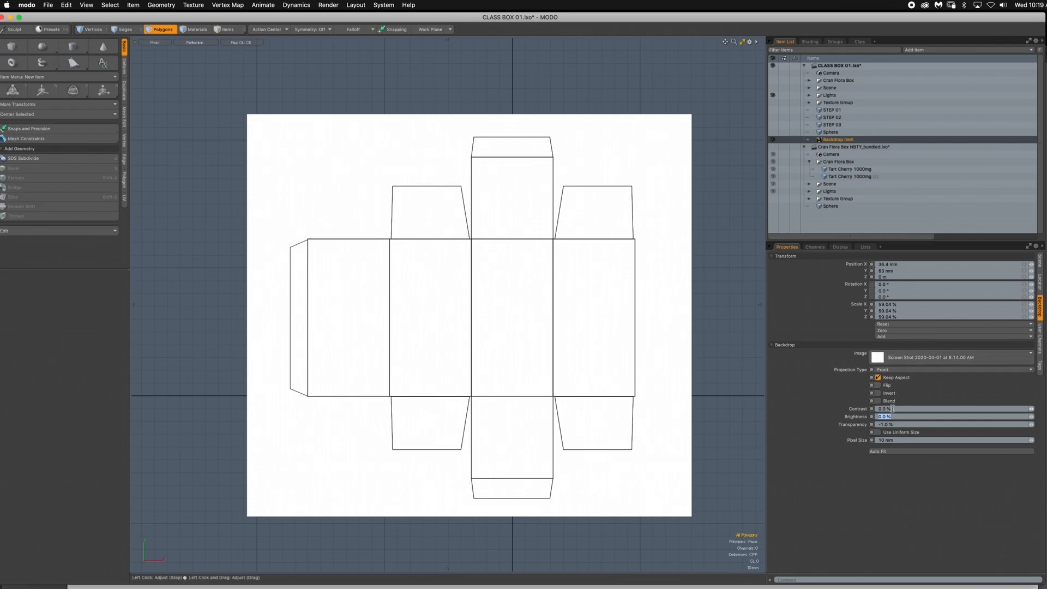
click(879, 425)
text(80)
key(Return)
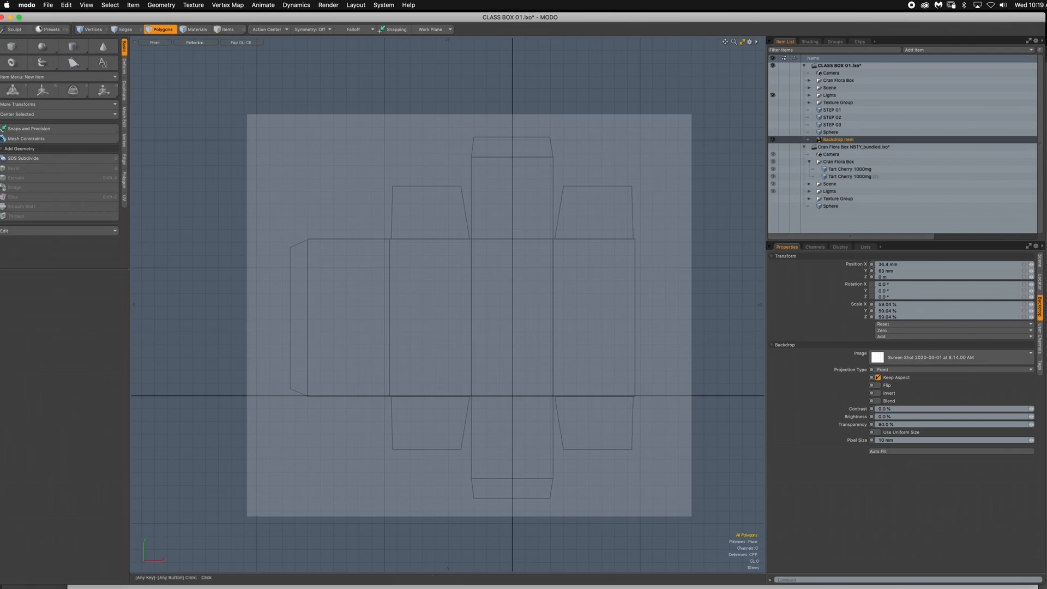
click(890, 424)
text(50)
key(Return)
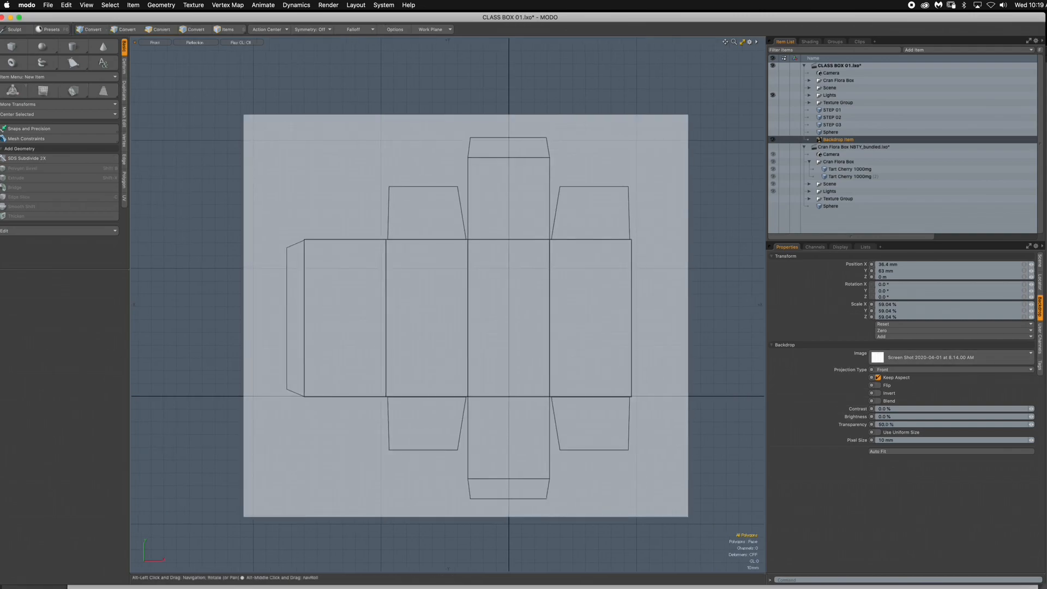
- Hide the Backdrop Item to inspect the empty Front view grid around the origin, and show the backdrop again
mouse_move(522, 205)
ctrl+alt+mouse_down()
mouse_move(469, 205)
mouse_move(510, 205)
ctrl+alt+mouse_up()
click(773, 139)
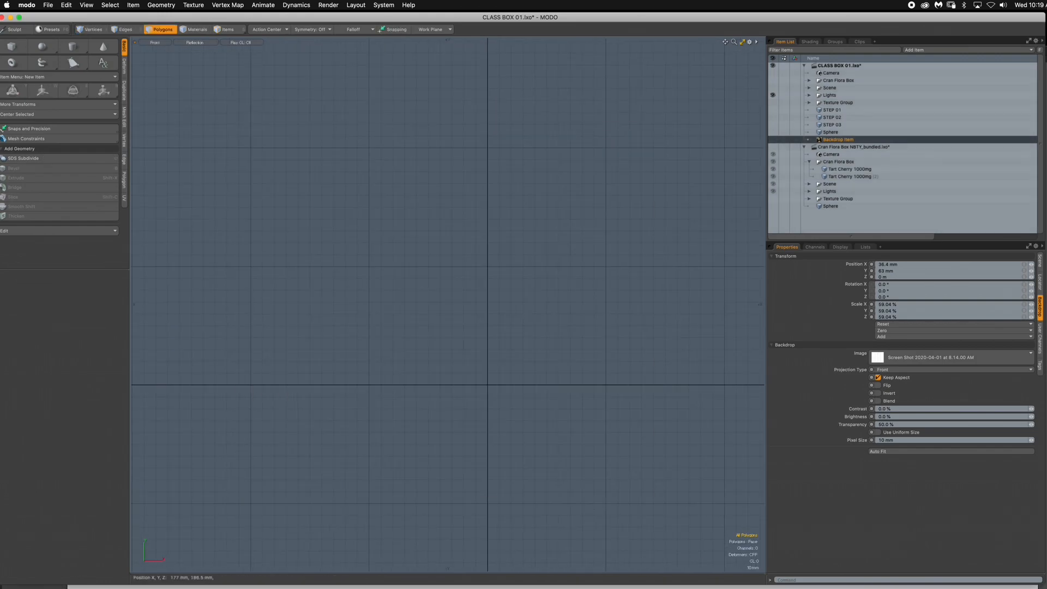
scroll(532, 300, down, 2)
alt+shift+drag(477, 368, 452, 302)
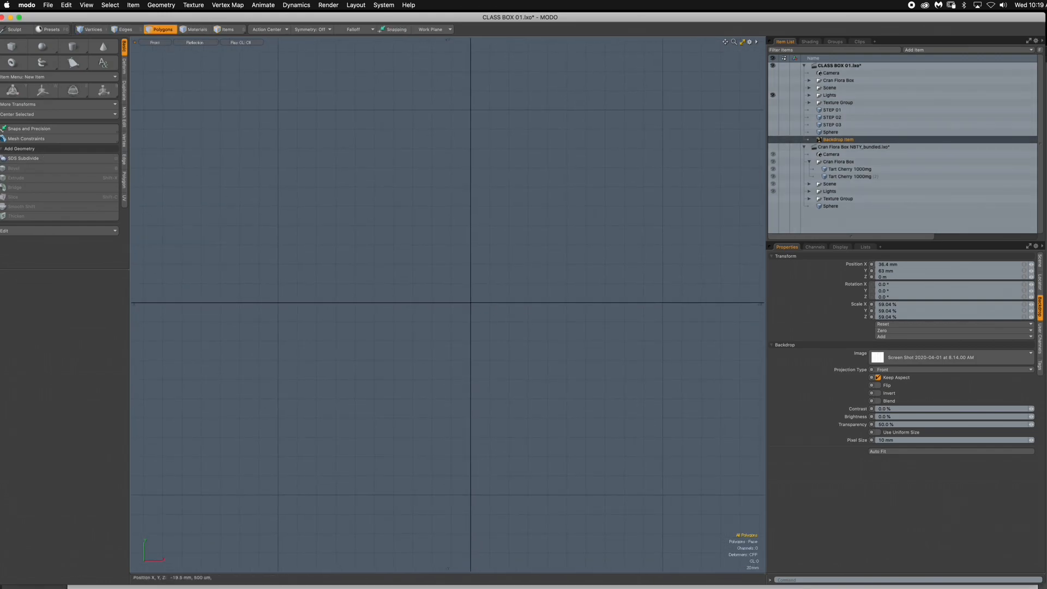
drag(354, 17, 360, 15)
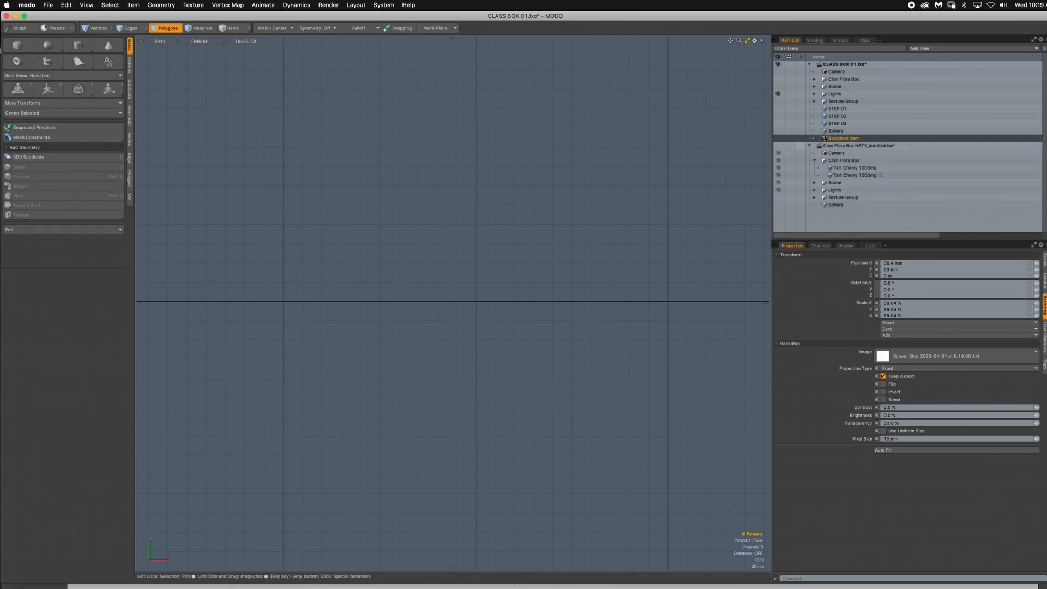
click(778, 138)
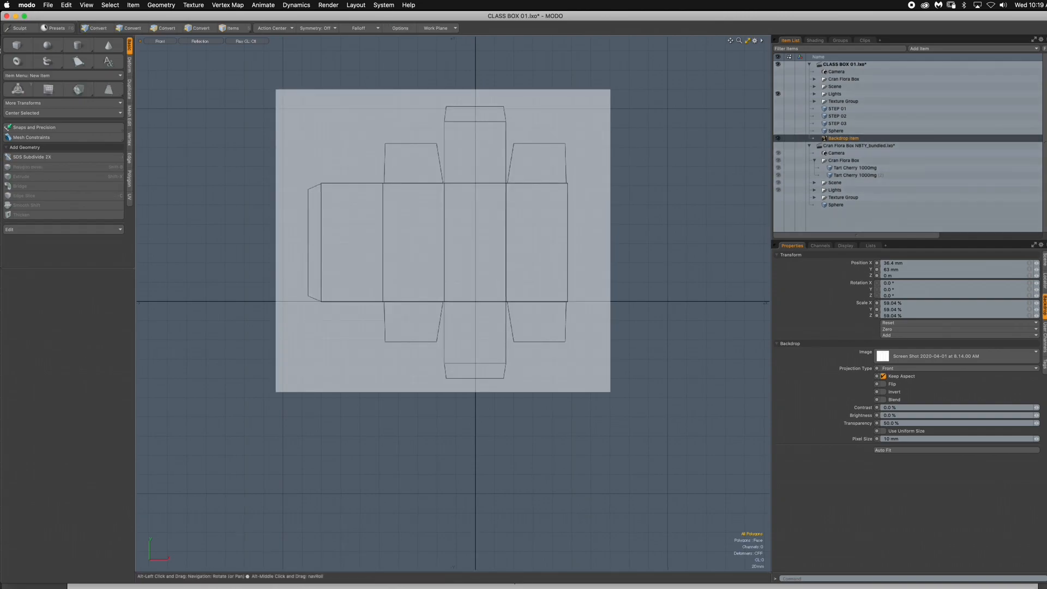
- Switch to item selection mode and collapse the Cran Flora Box NBTY_bundled.lxo scene in the item tree
ctrl+alt+drag(474, 234, 540, 235)
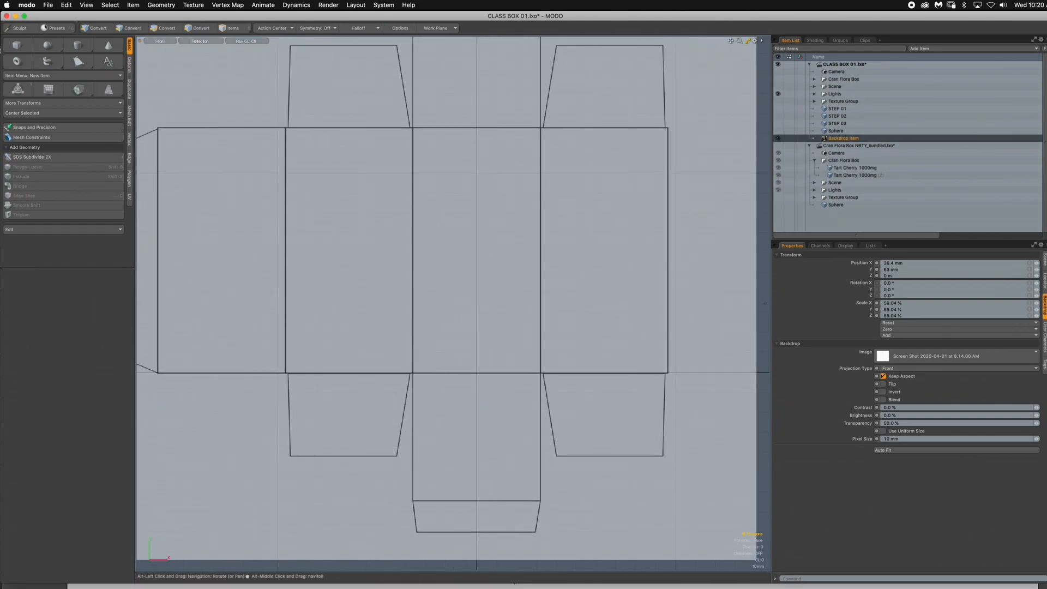
alt+drag(474, 273, 492, 313)
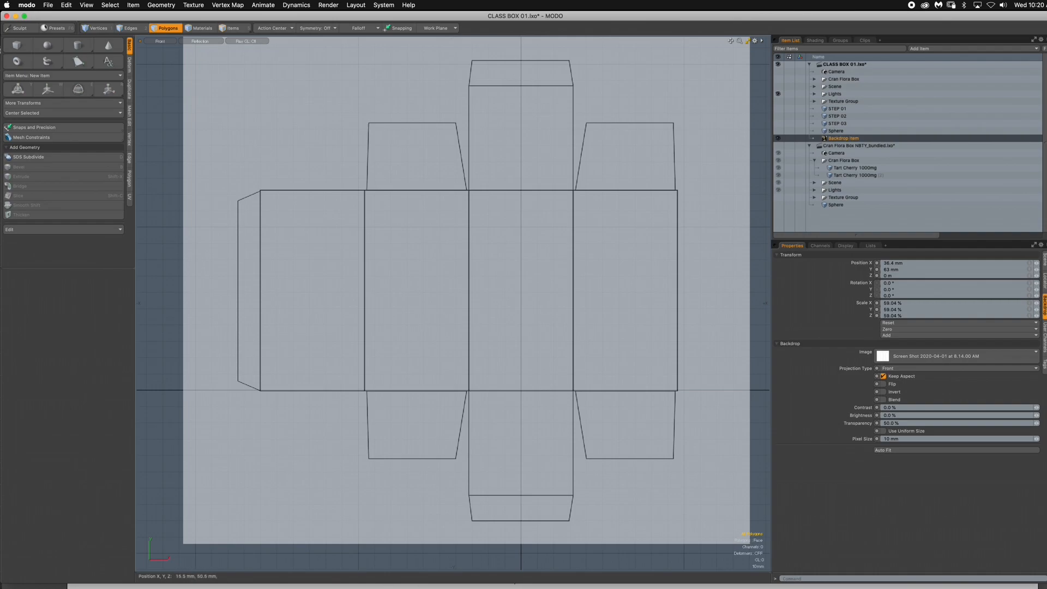
key(5)
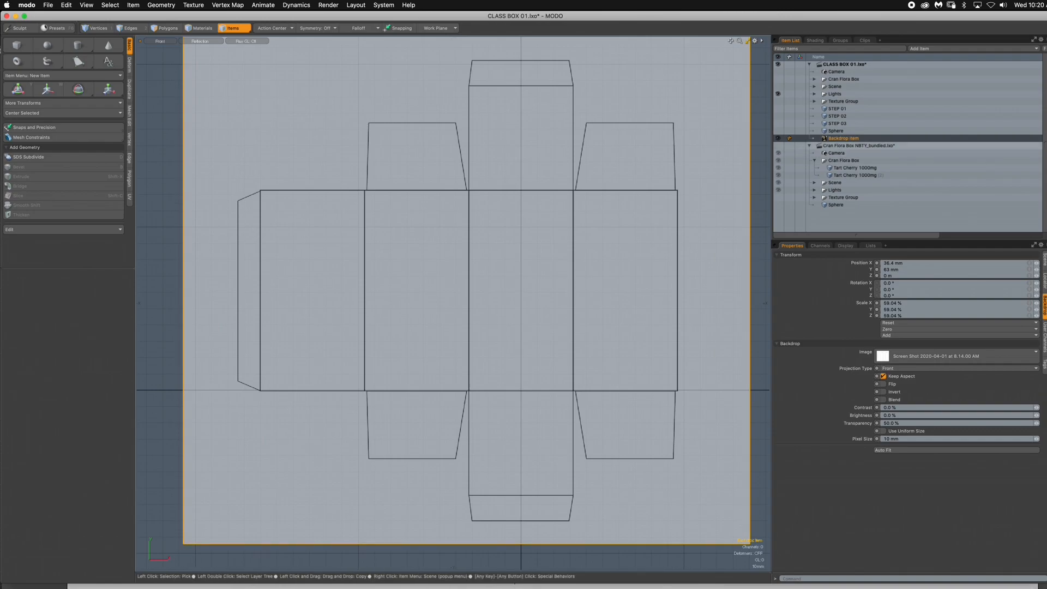
click(810, 145)
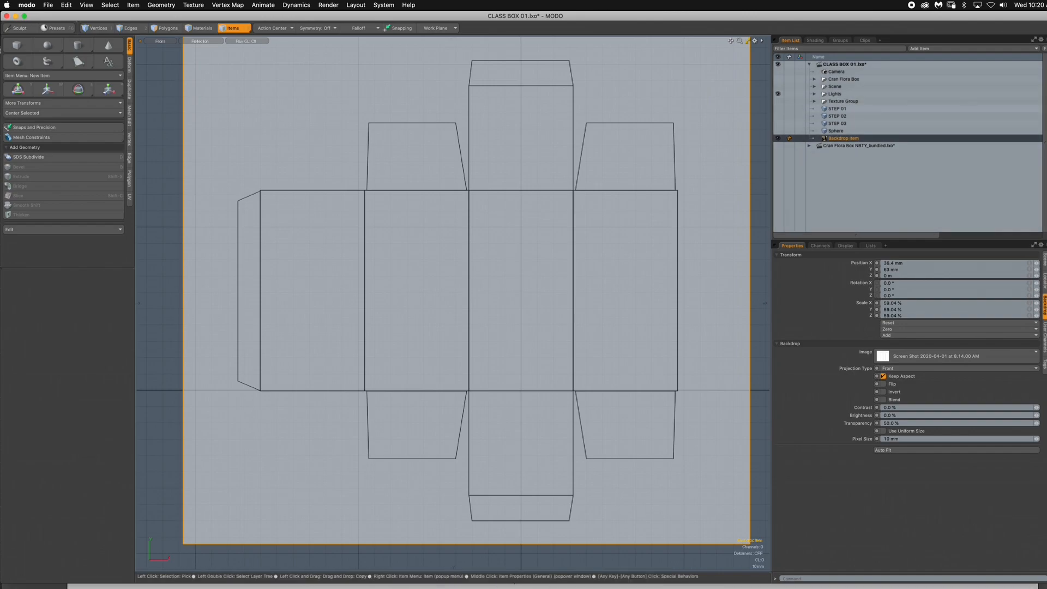
- Show the STEP 01 mesh in polygon selection mode and set the viewport shading to Gooch Toon Shading
click(838, 108)
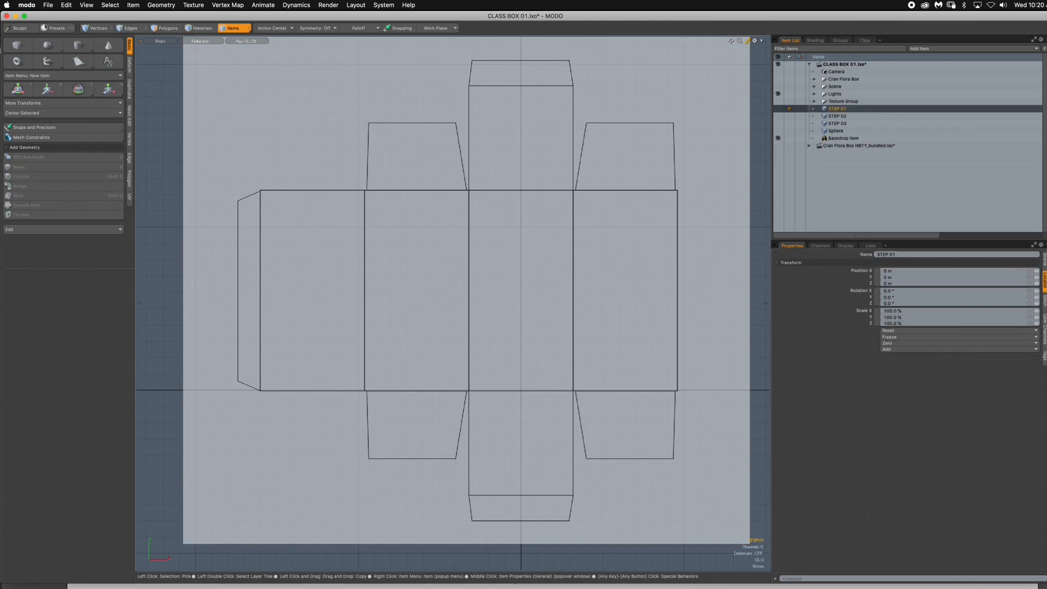
click(779, 109)
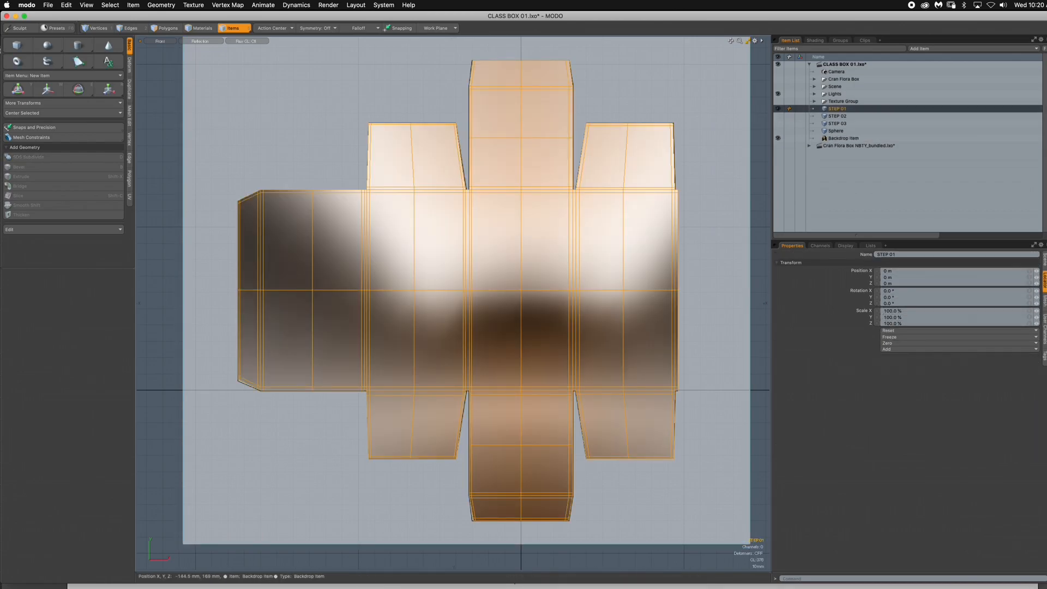
key(3)
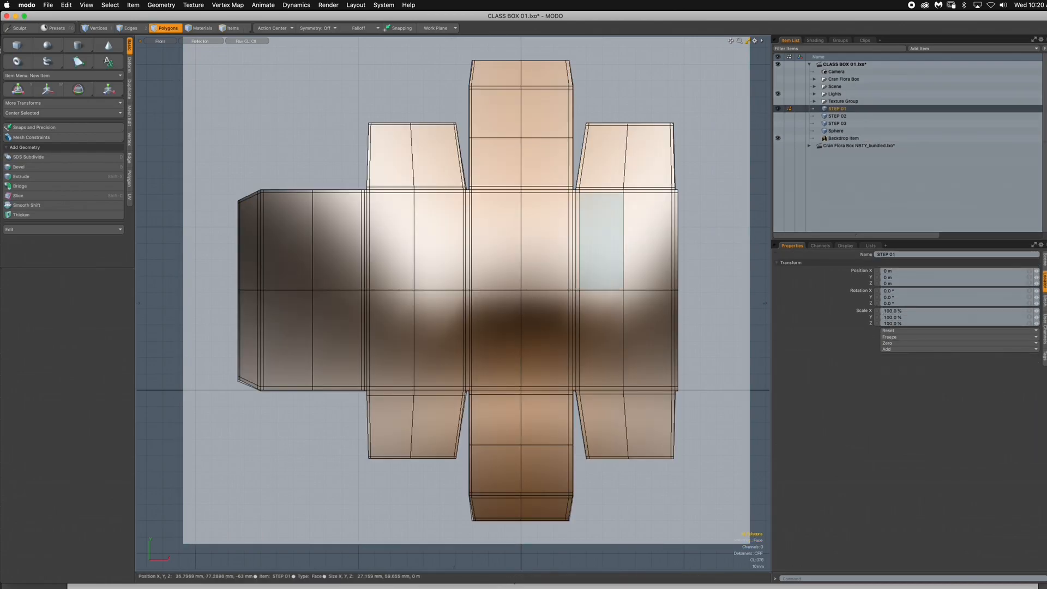
click(200, 40)
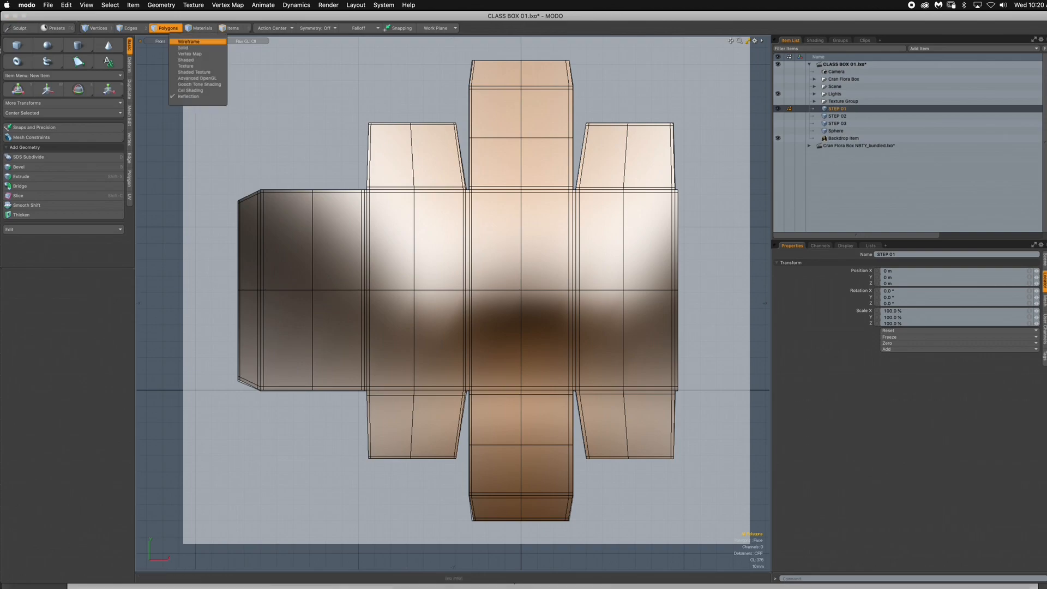
click(196, 84)
- Examine the flat STEP 01 box mesh as a whole and up close where the upper flaps meet the panels
alt+shift+drag(561, 247, 600, 253)
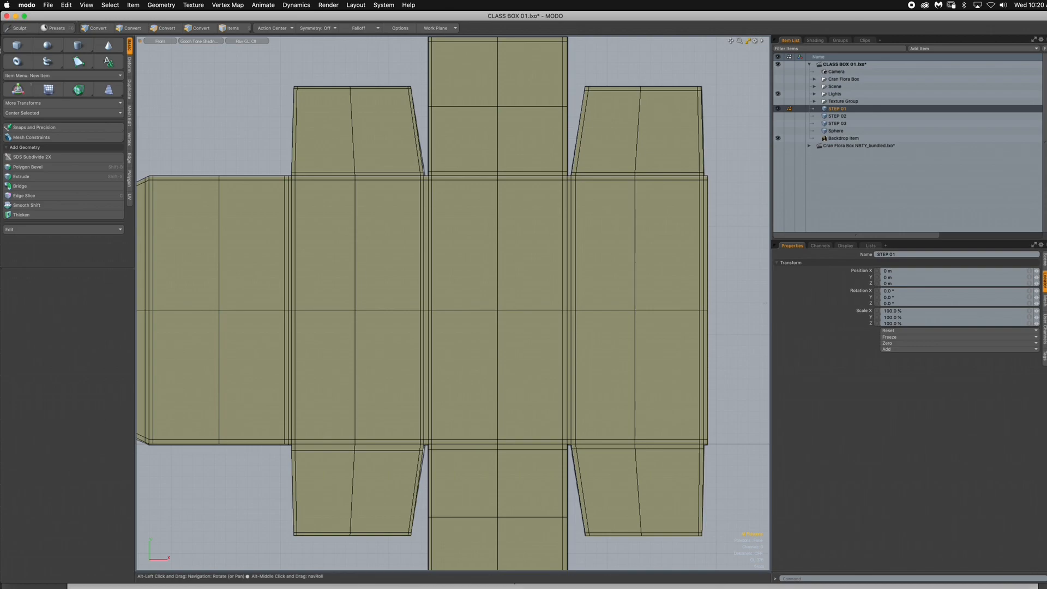
key(3)
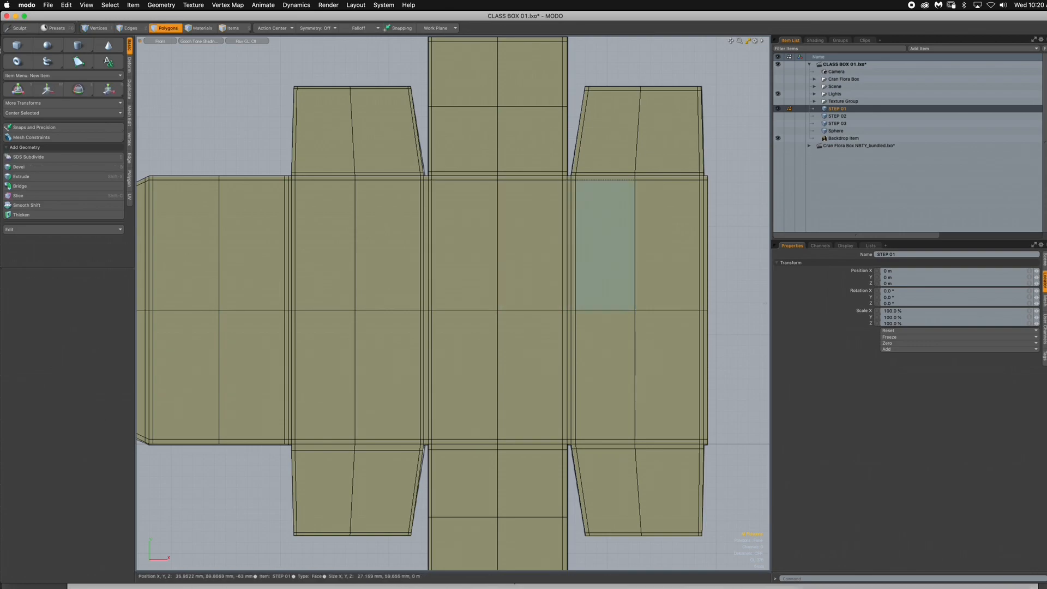
key(a)
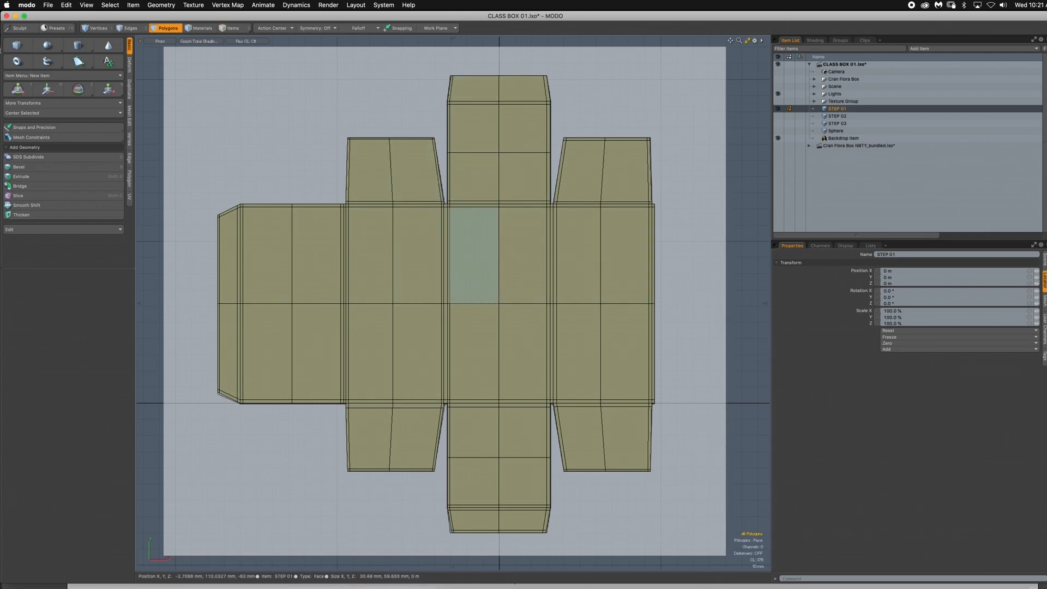
scroll(496, 219, up, 5)
alt+drag(497, 218, 532, 245)
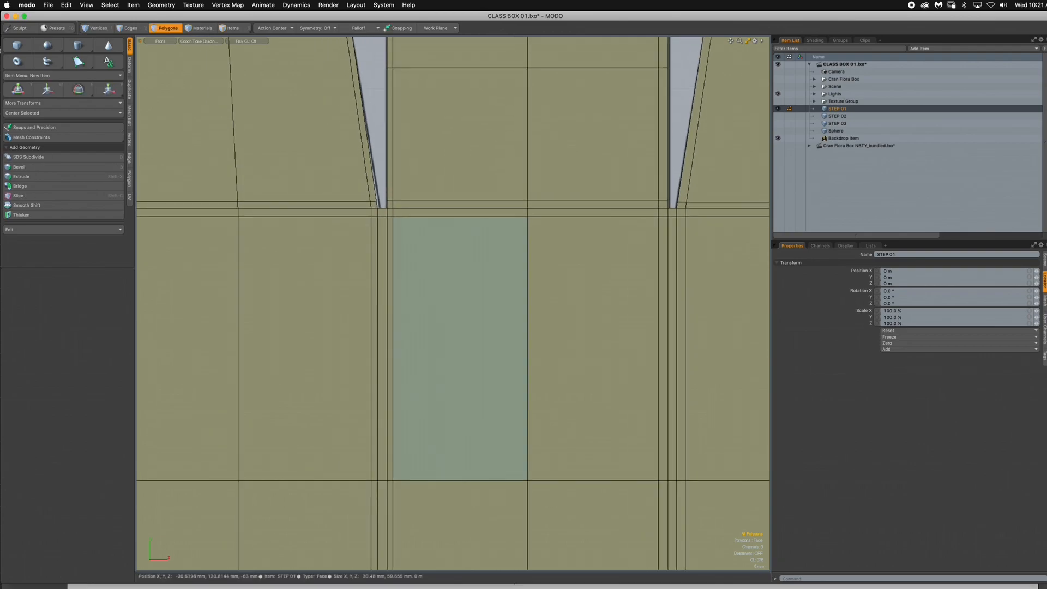
scroll(567, 230, down, 1)
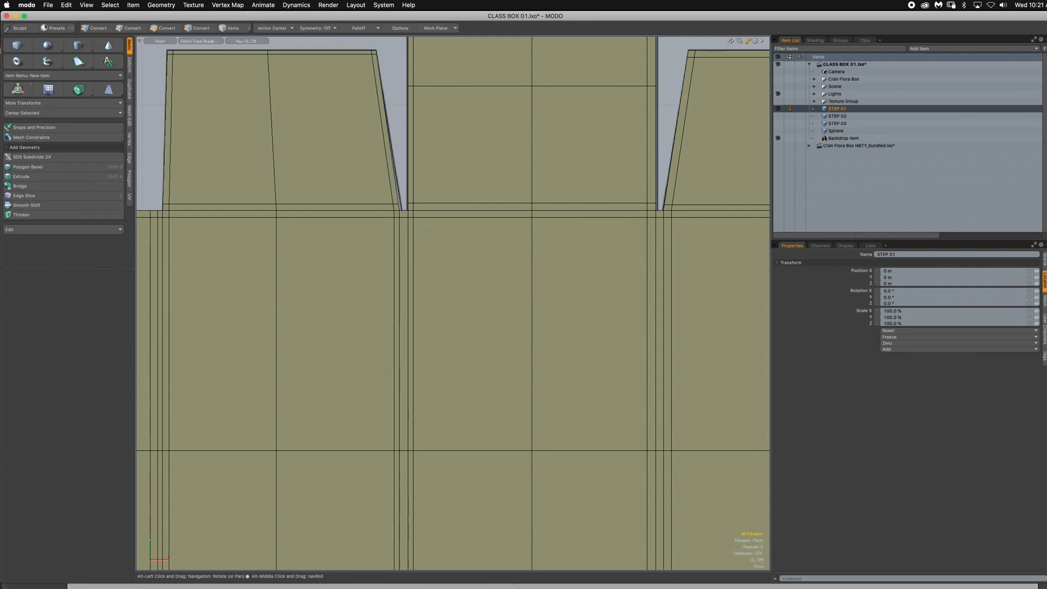
- Turn on subdivision surfaces for the STEP 01 mesh and review its flaps and overall layout
alt+drag(472, 150, 471, 310)
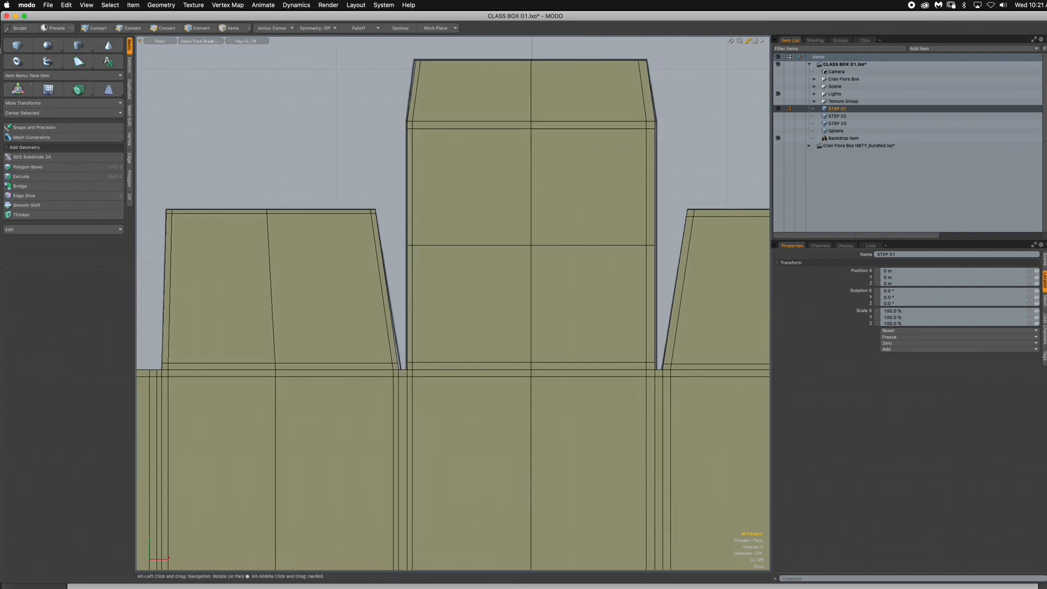
scroll(592, 198, down, 4)
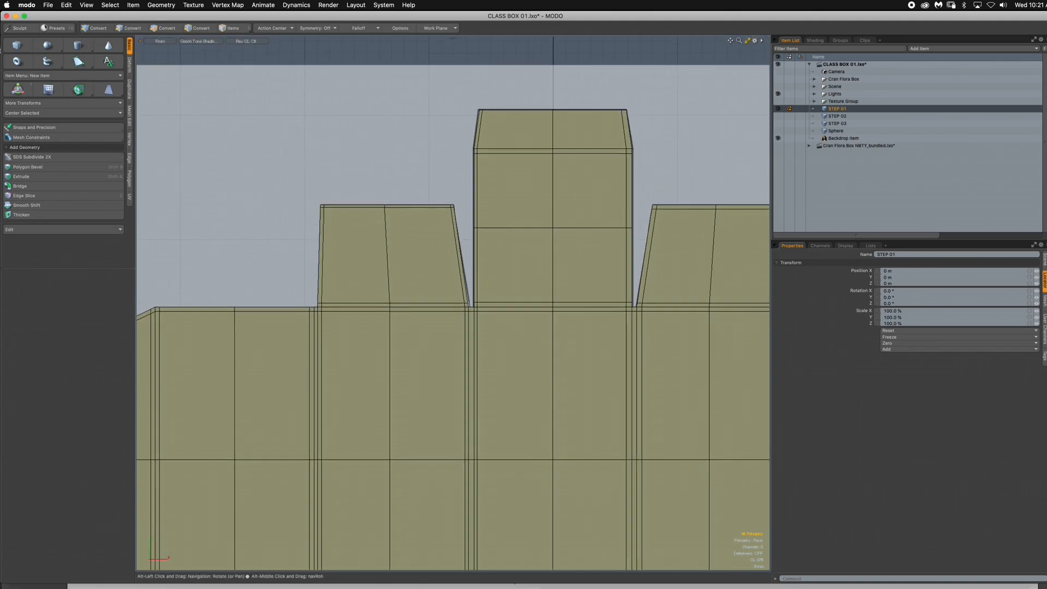
scroll(506, 273, down, 3)
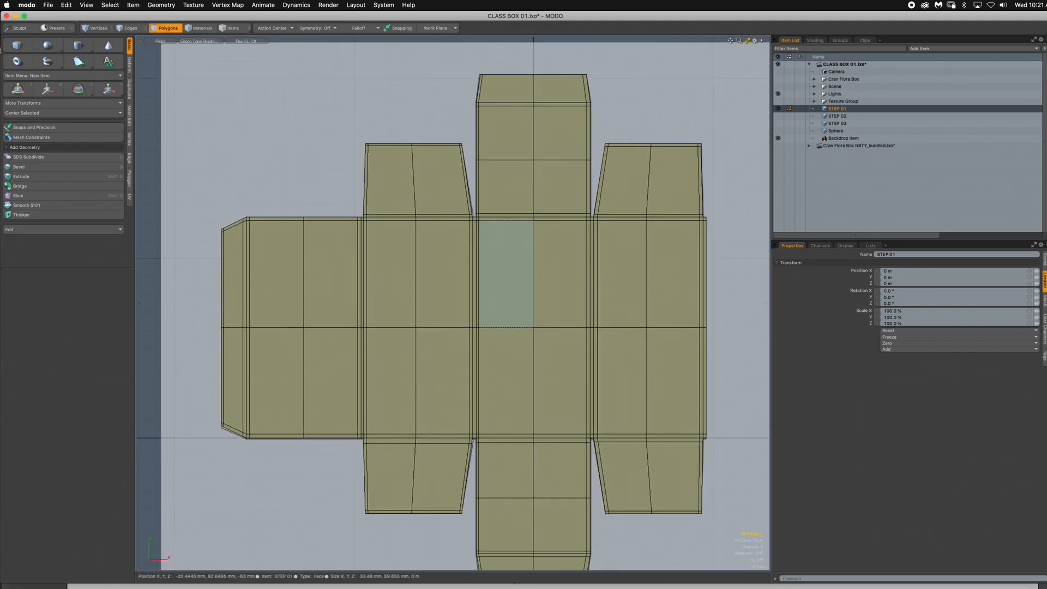
key(Tab)
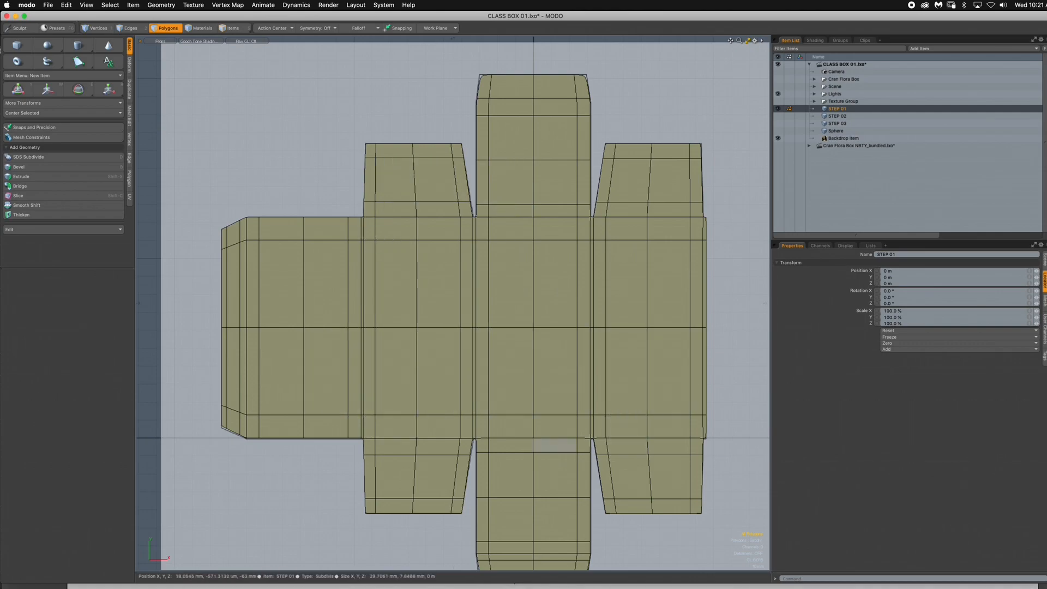
scroll(574, 304, down, 5)
scroll(573, 304, up, 2)
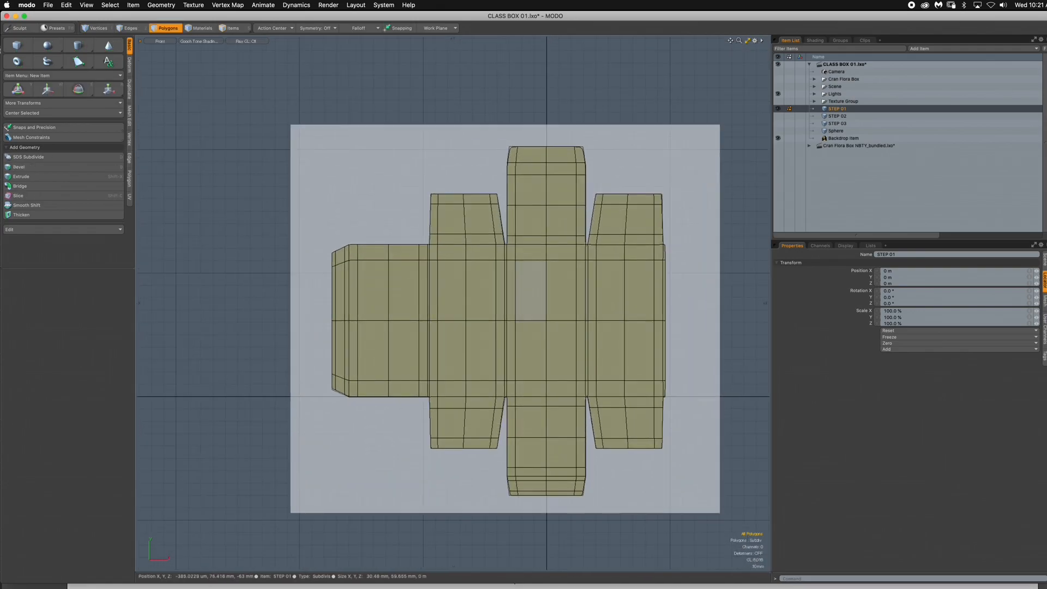
- Inspect the subdivided STEP 01 mesh up close and switch it back to plain faces in the Front view
key(ctrl+space)
click(568, 243)
alt+drag(568, 243, 507, 289)
scroll(682, 257, up, 3)
key(ctrl+space)
click(600, 239)
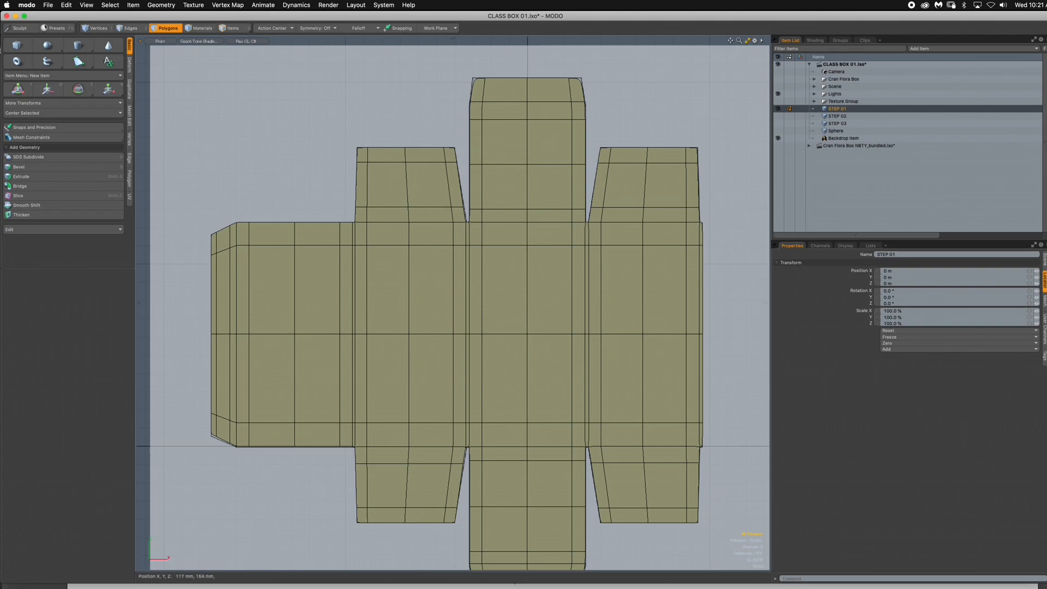
key(Tab)
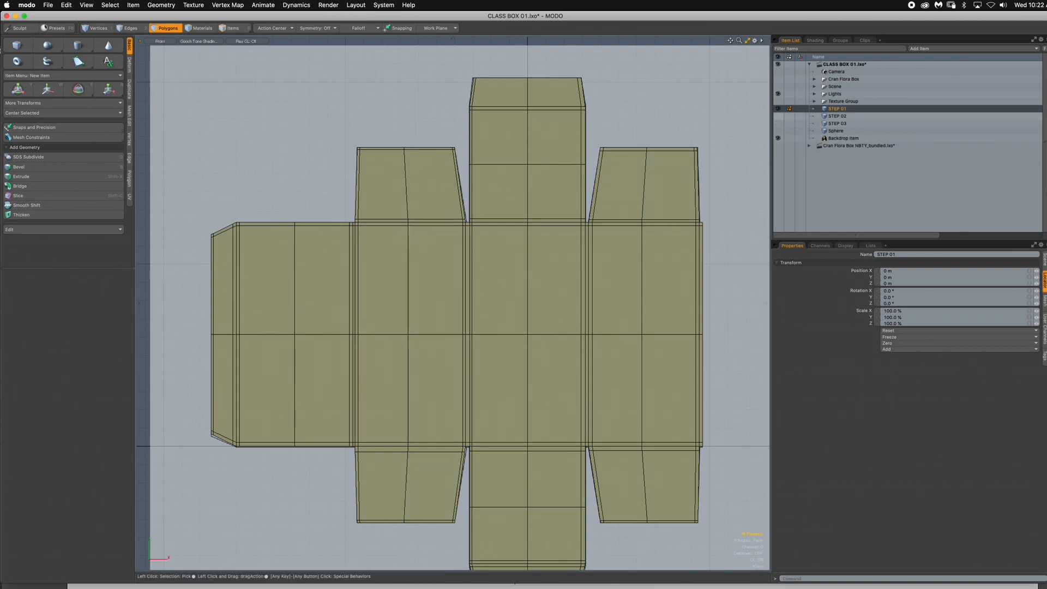
- Show and select the STEP 02 mesh in place of STEP 01 and inspect it in the Perspective and Front views
click(779, 116)
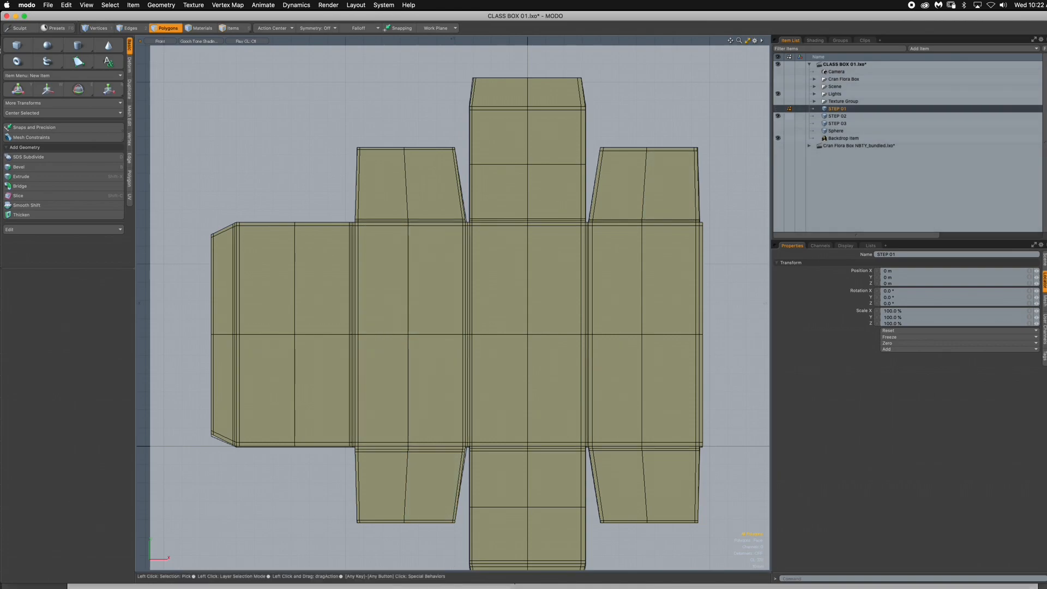
click(837, 116)
key(ctrl+space)
click(547, 151)
mouse_move(546, 164)
alt+mouse_down()
mouse_move(562, 174)
mouse_move(456, 188)
mouse_move(597, 163)
mouse_move(532, 210)
mouse_move(563, 209)
alt+mouse_up()
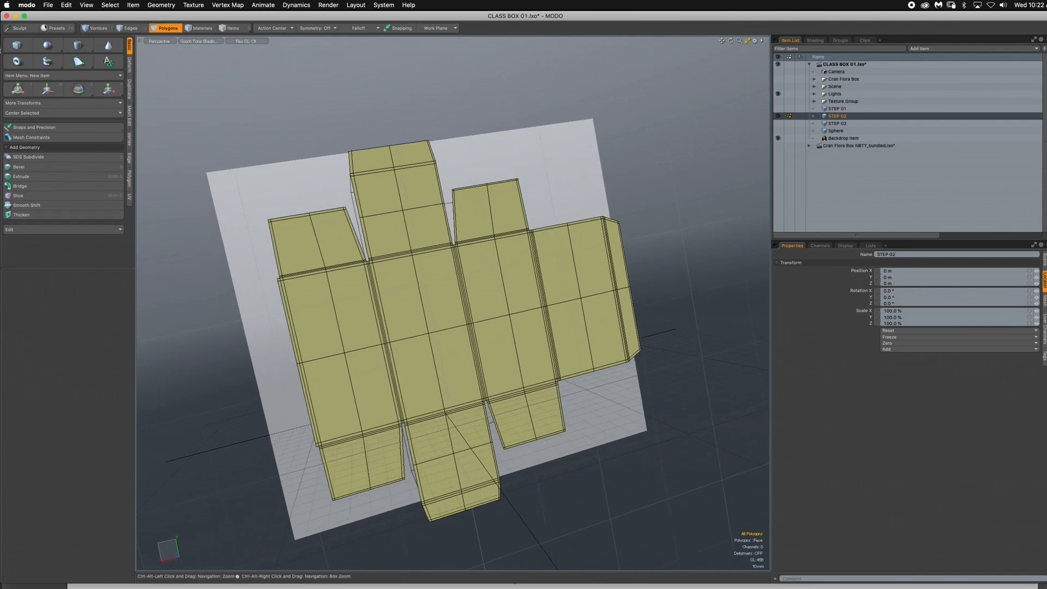
key(ctrl+space)
click(440, 282)
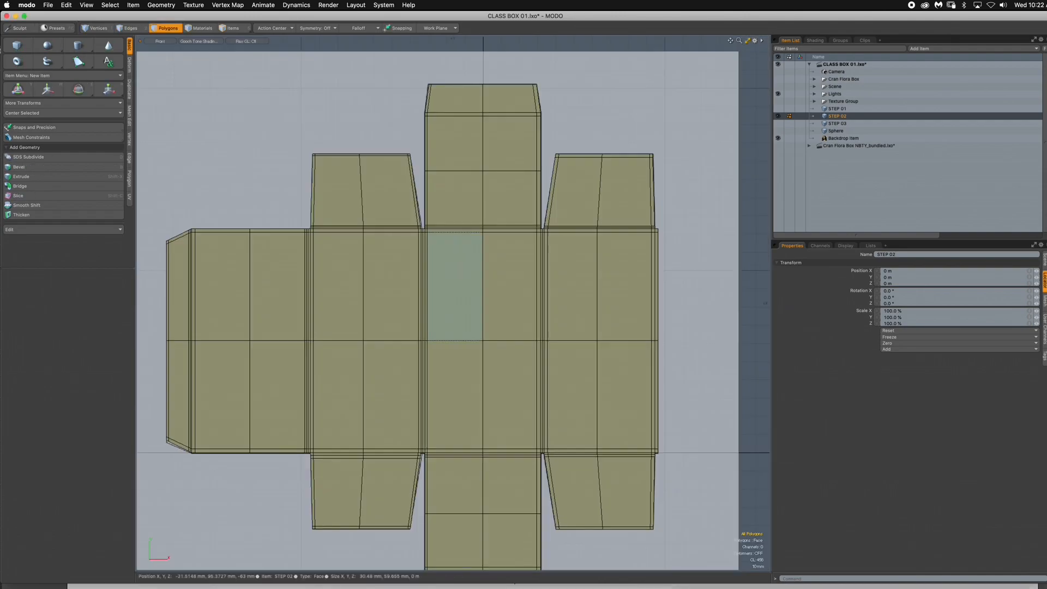
ctrl+alt+drag(432, 246, 534, 260)
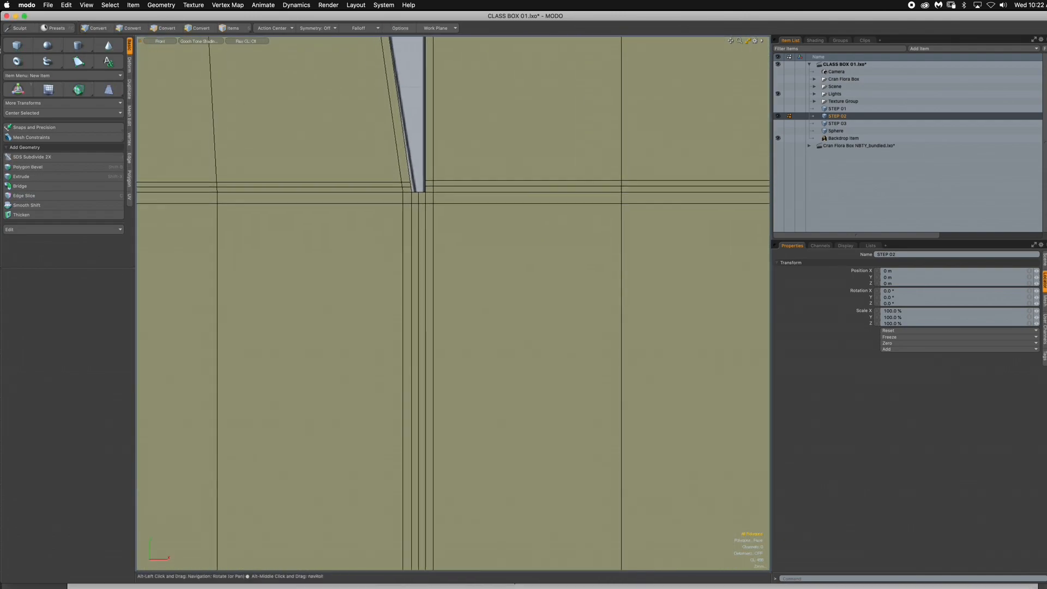
- Compare the STEP 01 and STEP 02 edge loops at the gap beside the upper-left flap by toggling STEP 02's visibility
click(779, 109)
click(778, 115)
click(837, 108)
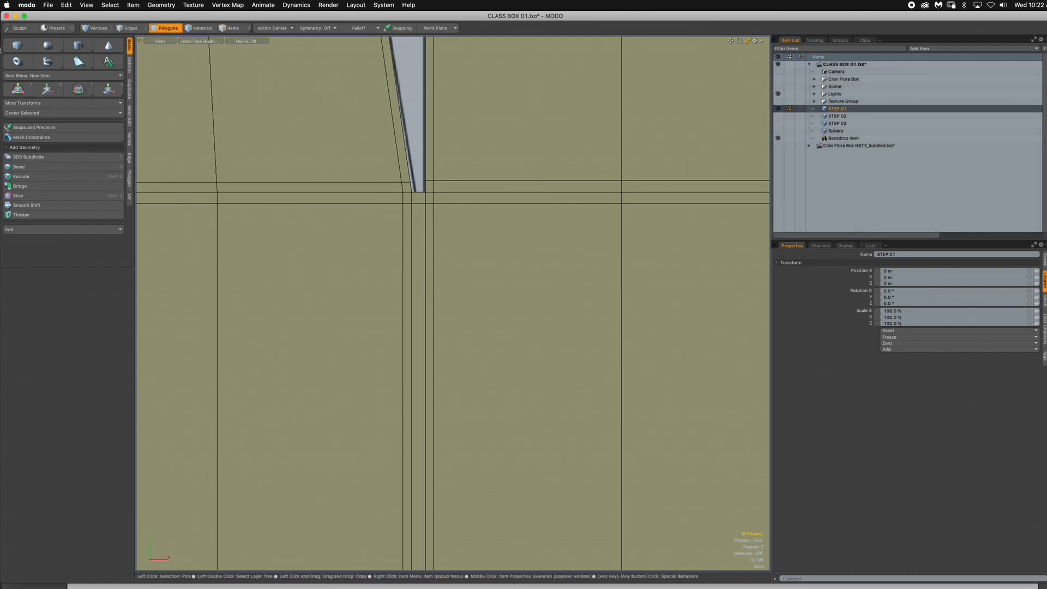
ctrl+alt+drag(445, 197, 475, 197)
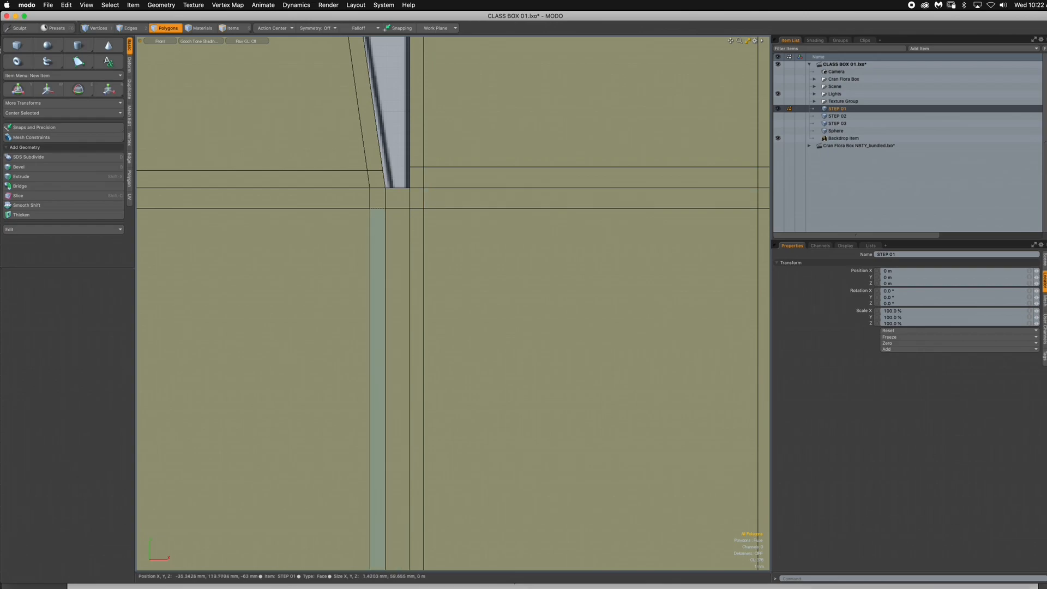
ctrl+alt+drag(556, 261, 346, 231)
alt+drag(347, 231, 534, 255)
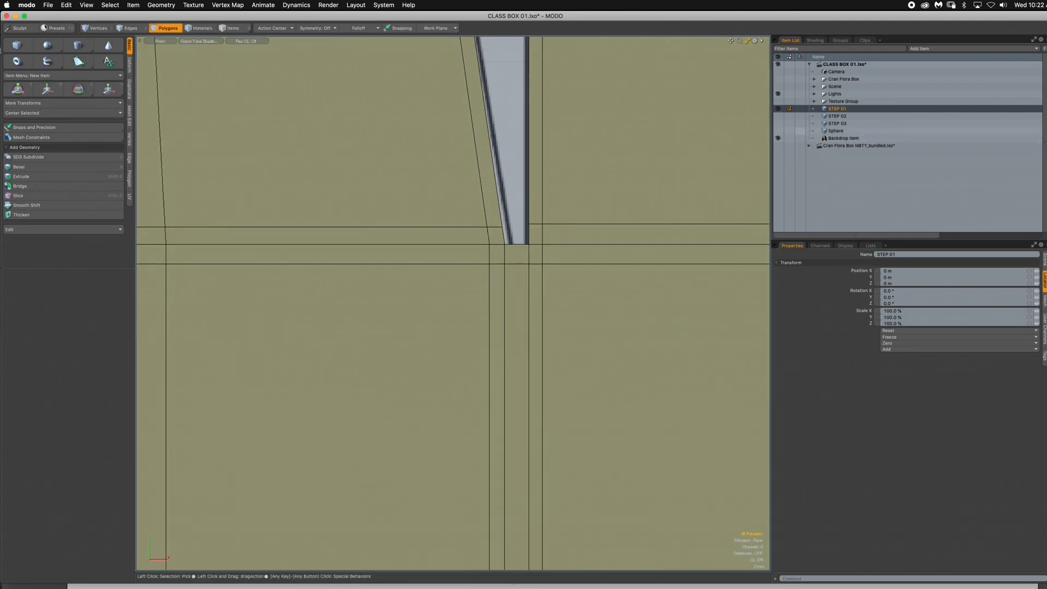
click(778, 116)
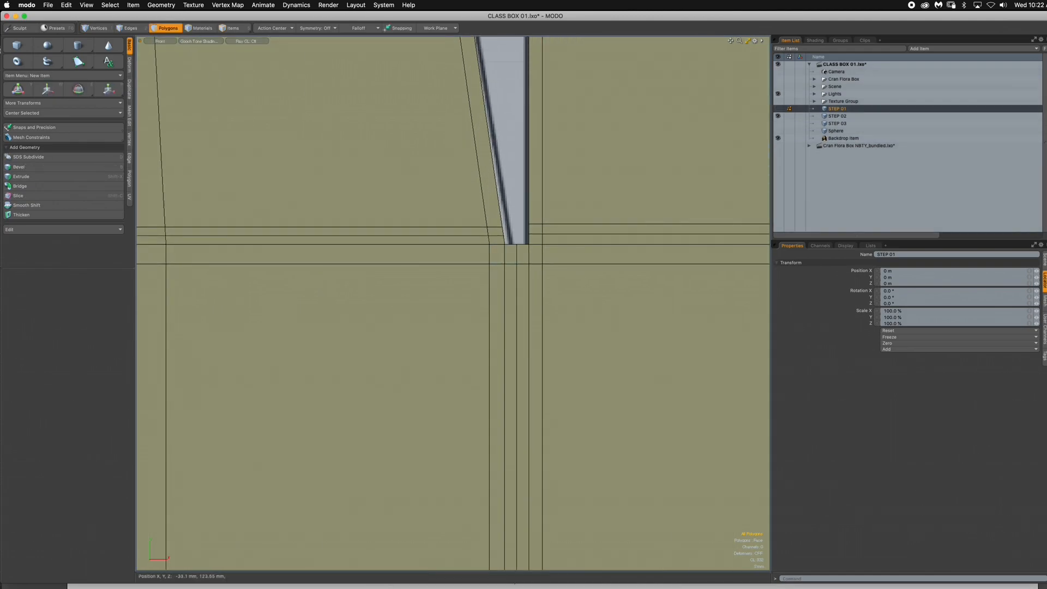
click(779, 117)
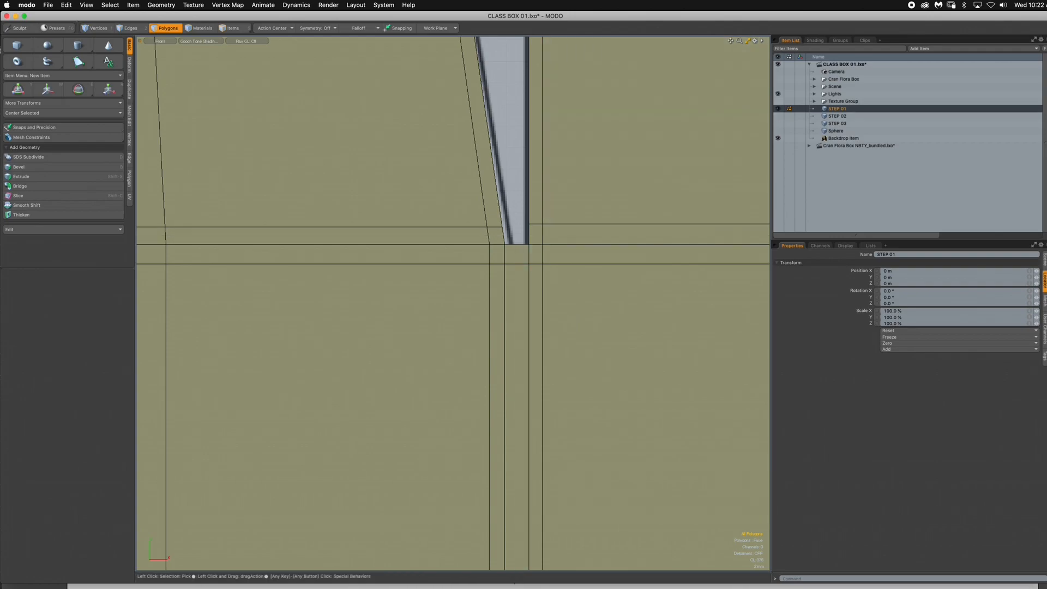
click(778, 116)
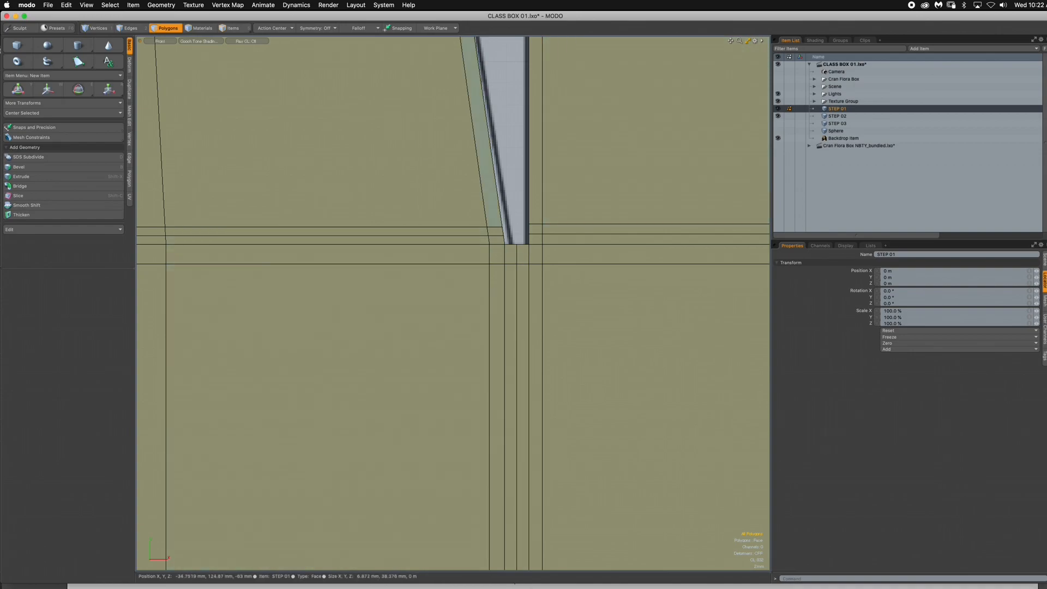
- Compare STEP 01 with STEP 02 at the gap between the upper center flap and the upper-right flap
scroll(598, 241, down, 10)
alt+drag(598, 241, 373, 241)
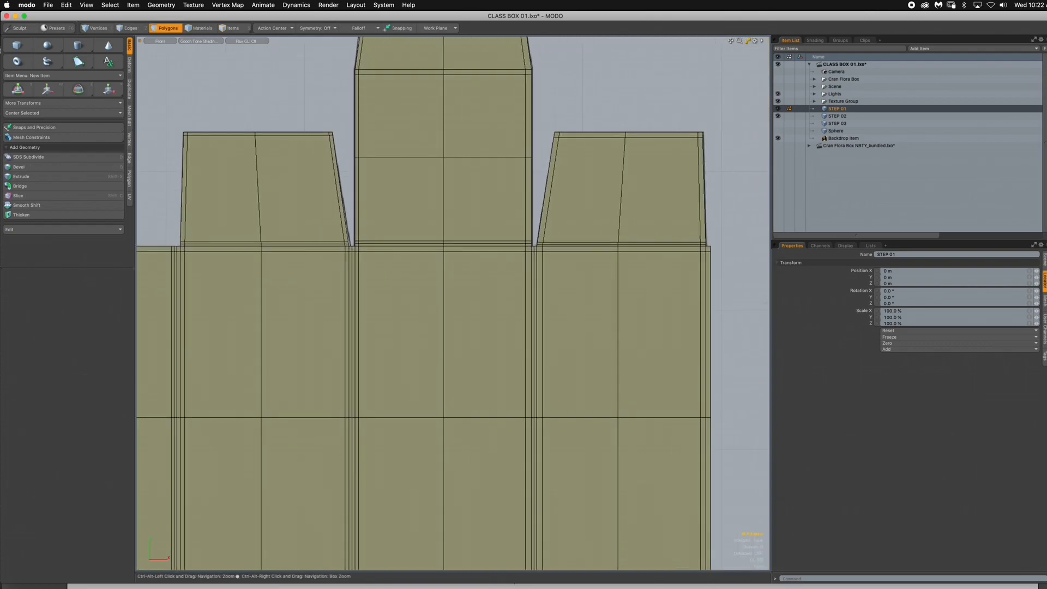
scroll(280, 255, up, 5)
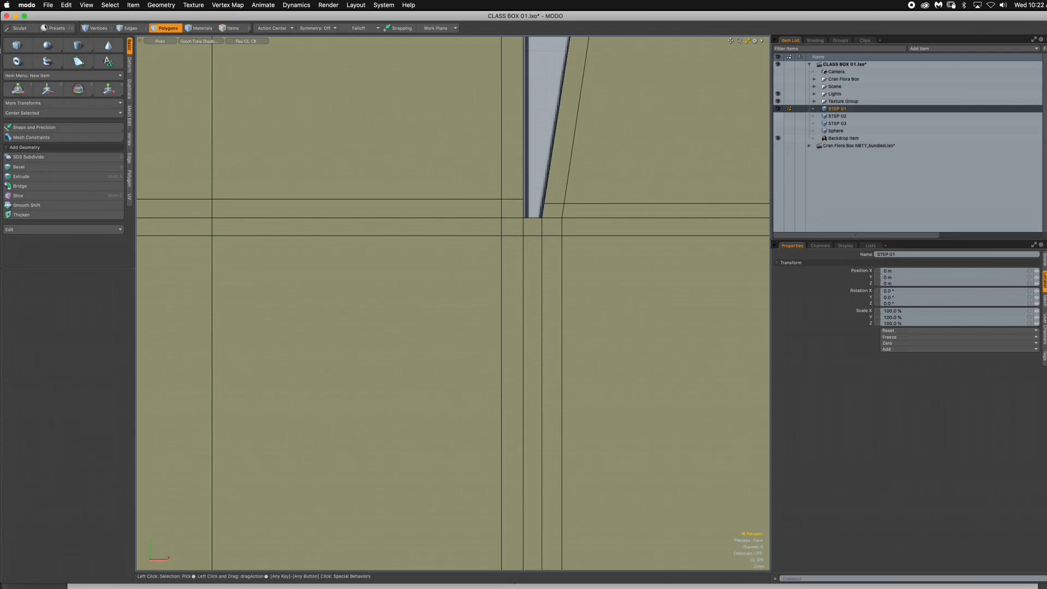
click(778, 116)
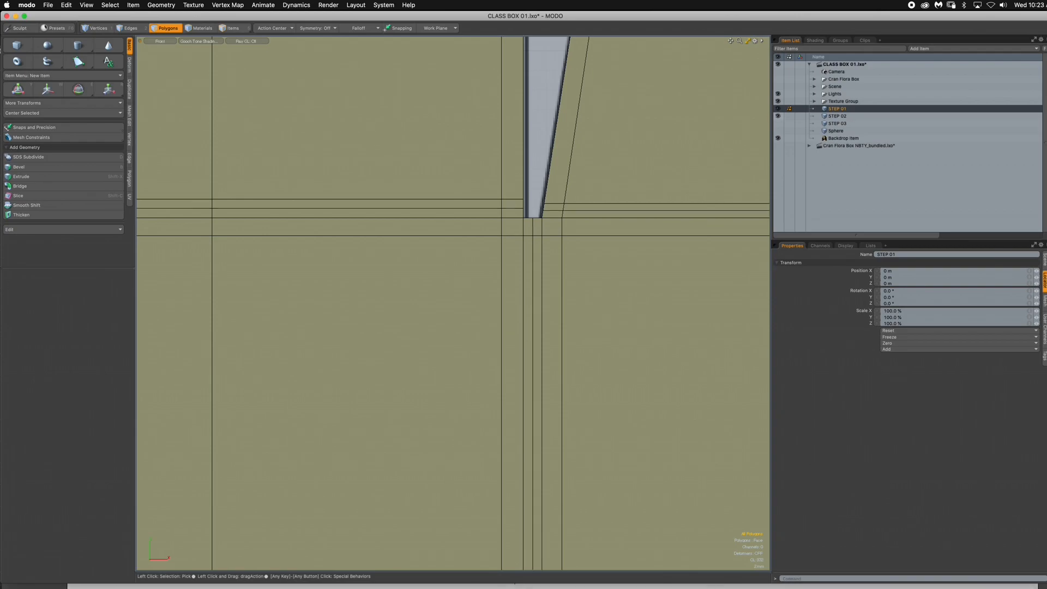
- Toggle STEP 02's visibility to examine the added edge loops at the gap beside the lower center flap
scroll(622, 255, down, 6)
ctrl+alt+drag(582, 383, 676, 384)
alt+drag(531, 404, 625, 355)
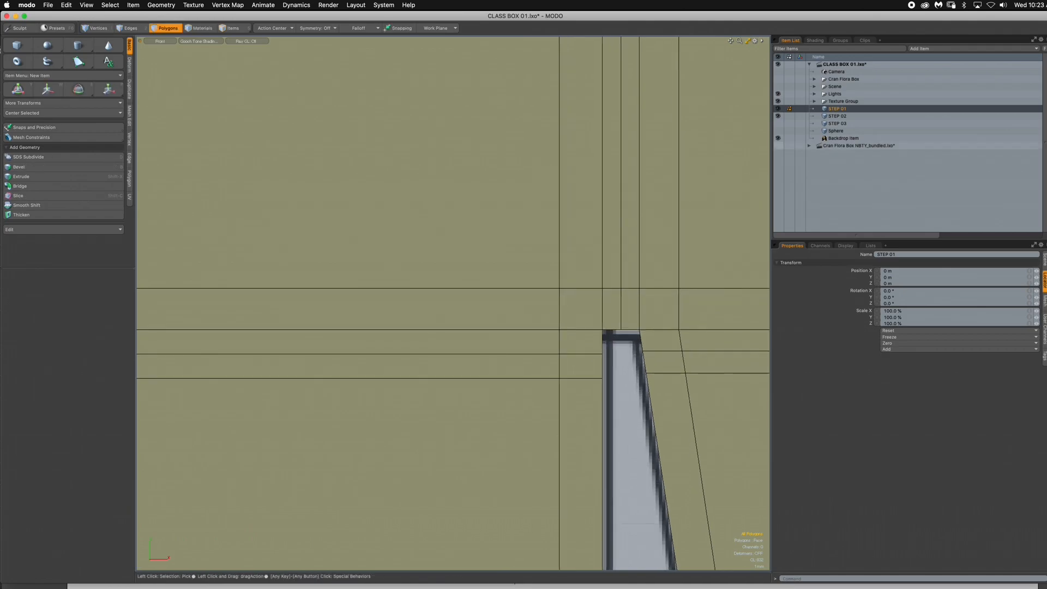
click(778, 117)
click(778, 116)
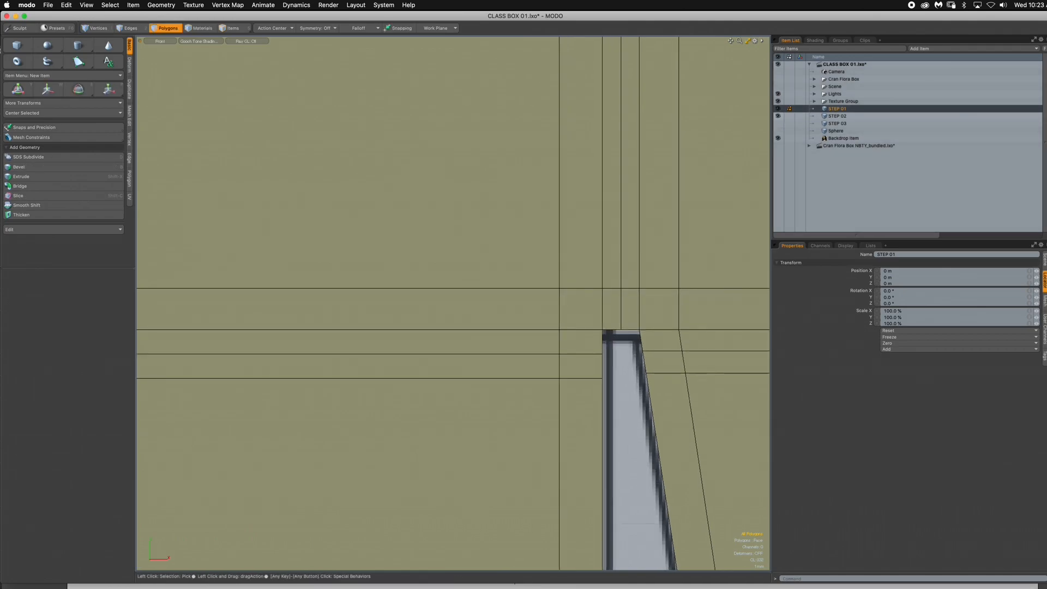
click(778, 116)
click(778, 117)
click(778, 116)
click(779, 116)
- Hide the STEP 01 and STEP 02 meshes and show STEP 03 over the dieline
ctrl+alt+drag(666, 204, 570, 207)
alt+shift+drag(570, 207, 570, 377)
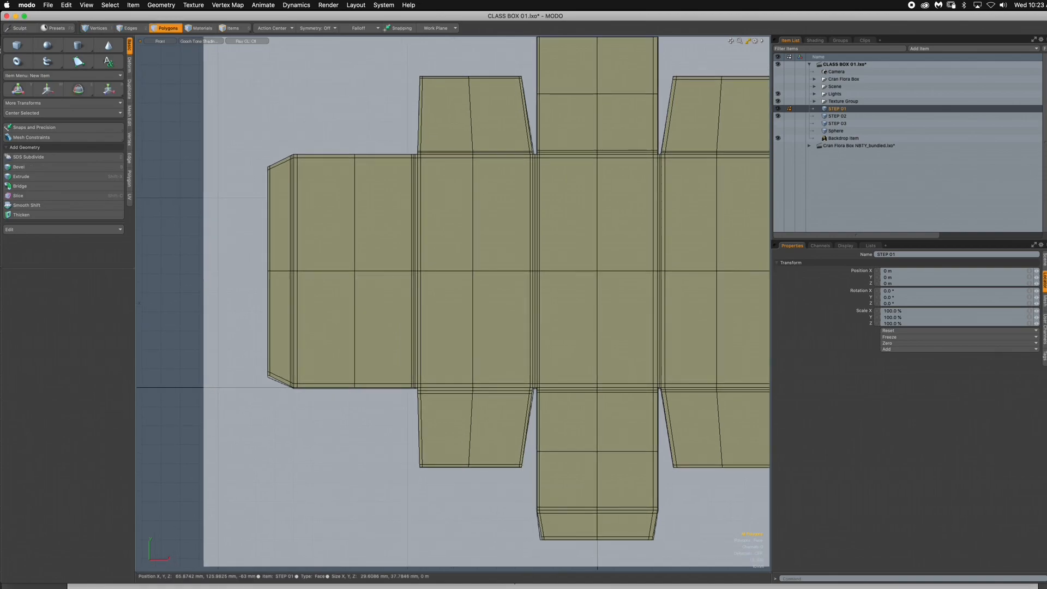
click(779, 108)
click(778, 116)
click(778, 123)
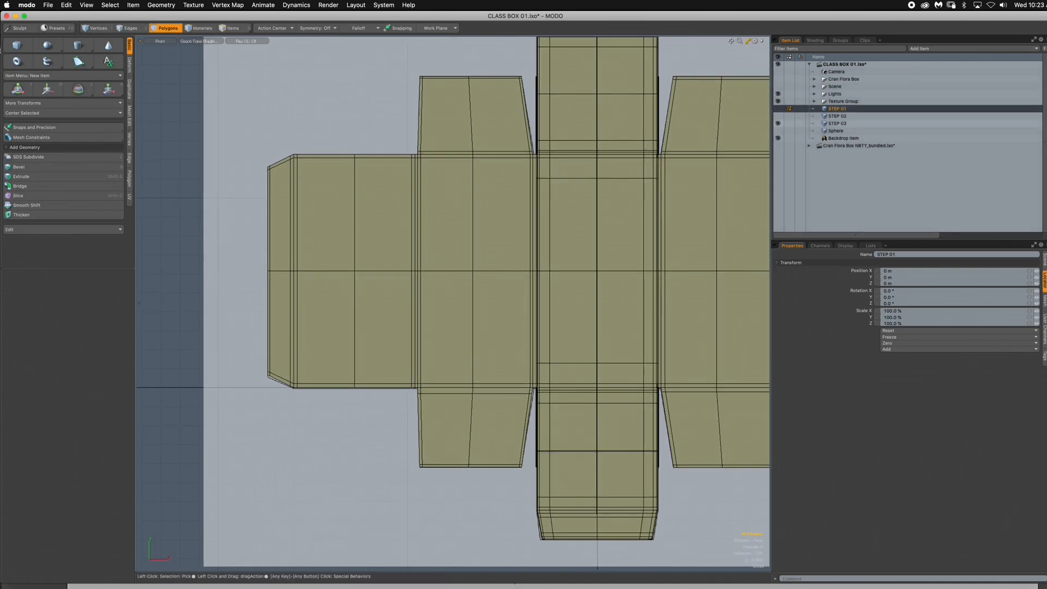
- Select the STEP 03 mesh and examine the folded box and its corner edges in the Perspective view
key(ctrl+space)
click(523, 237)
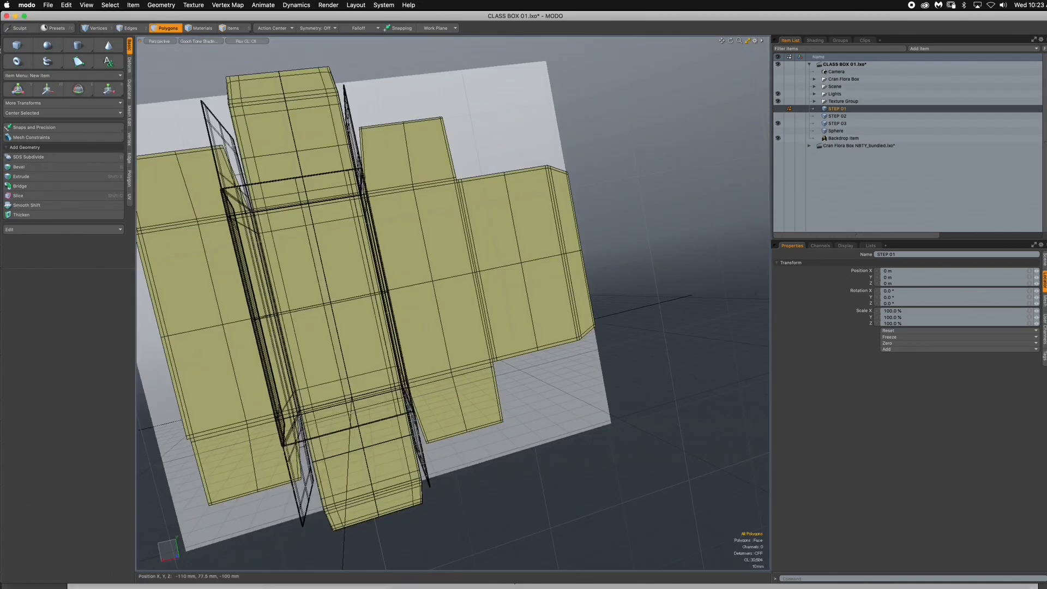
click(838, 124)
mouse_move(556, 273)
alt+mouse_down()
mouse_move(649, 279)
mouse_move(704, 311)
mouse_move(756, 322)
mouse_move(676, 316)
mouse_move(731, 306)
mouse_move(710, 262)
mouse_move(644, 306)
mouse_move(556, 327)
mouse_move(589, 267)
mouse_move(546, 311)
mouse_move(589, 321)
mouse_move(887, 319)
alt+mouse_up()
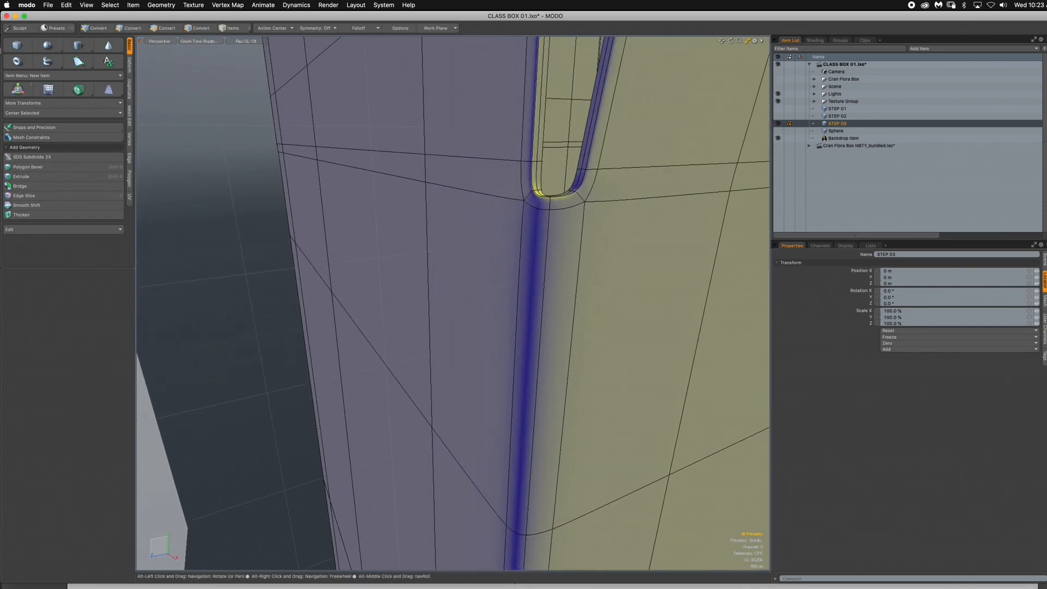
ctrl+alt+drag(600, 322, 480, 371)
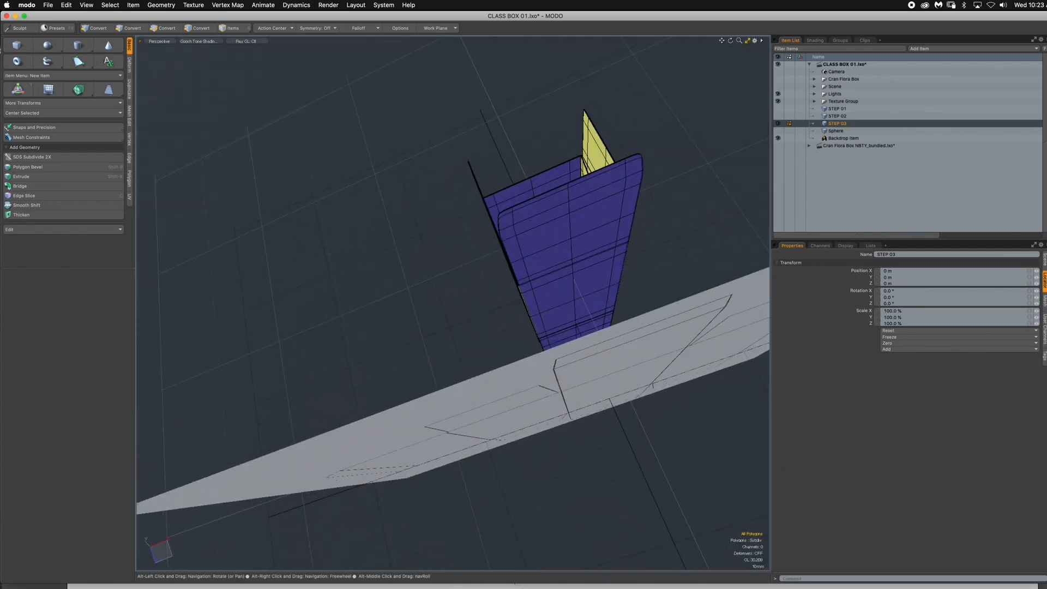
- Return to the Front view, hide the STEP 03 mesh, and add a new empty mesh item
key(ctrl+space)
click(617, 275)
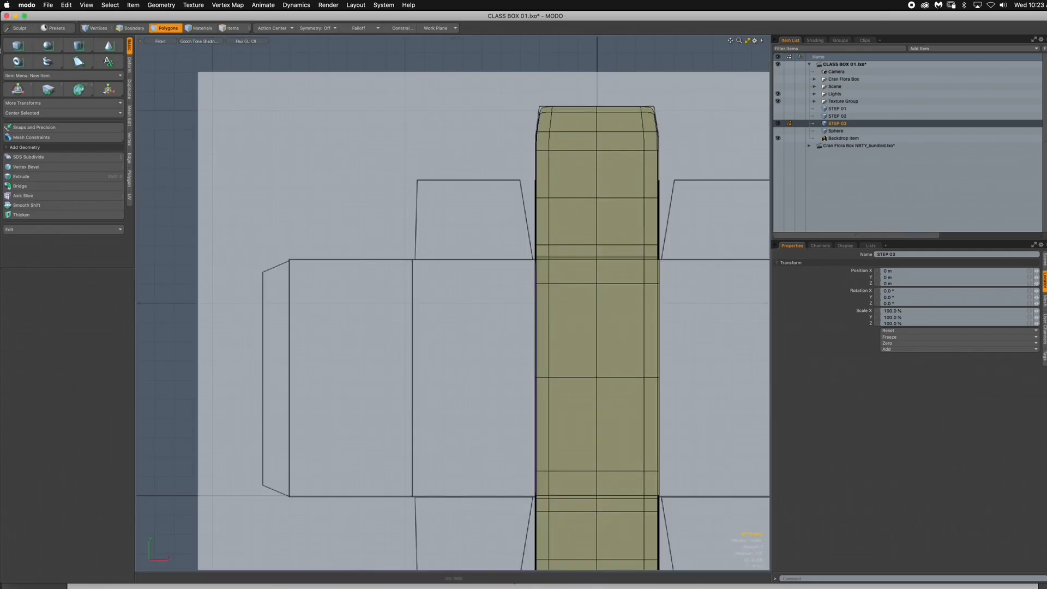
ctrl+alt+drag(617, 275, 592, 275)
alt+drag(592, 275, 506, 236)
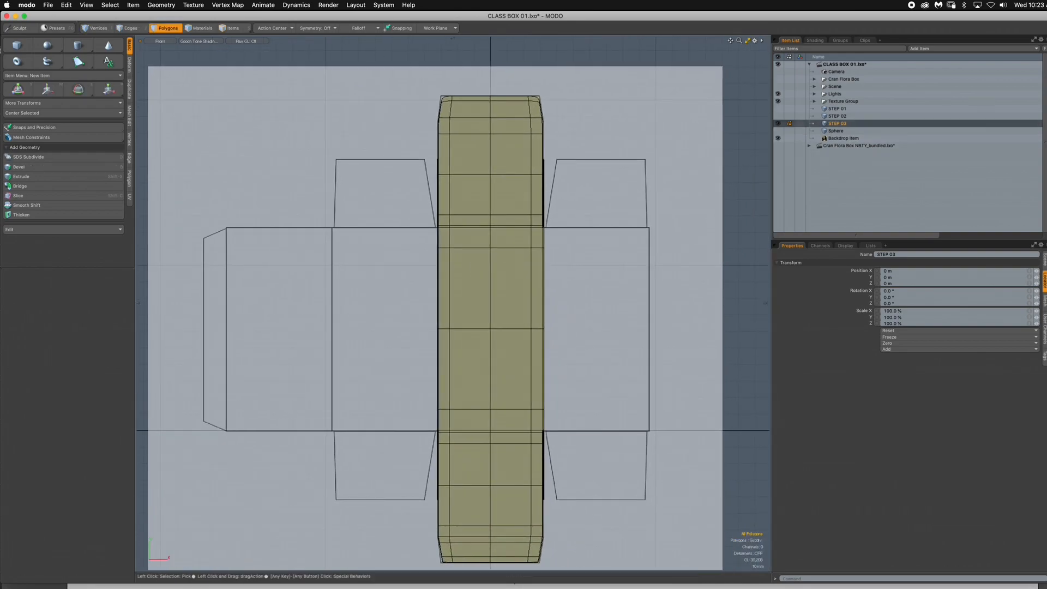
click(779, 124)
key(n)
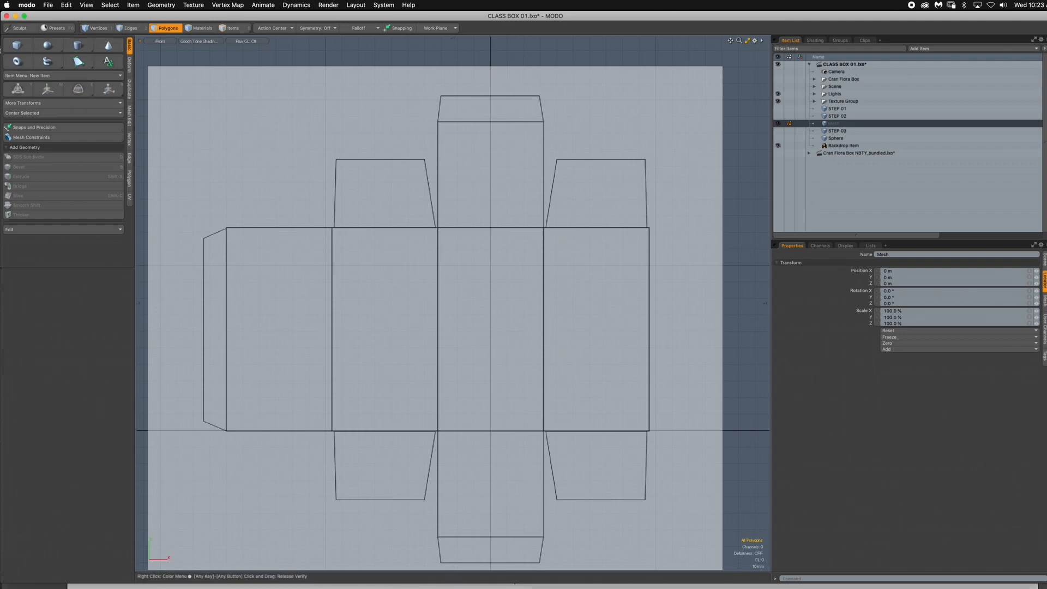
- Draw a flat cube about 64.4 × 123.2 mm with 2 × 2 segments over the dieline's center panel
click(17, 46)
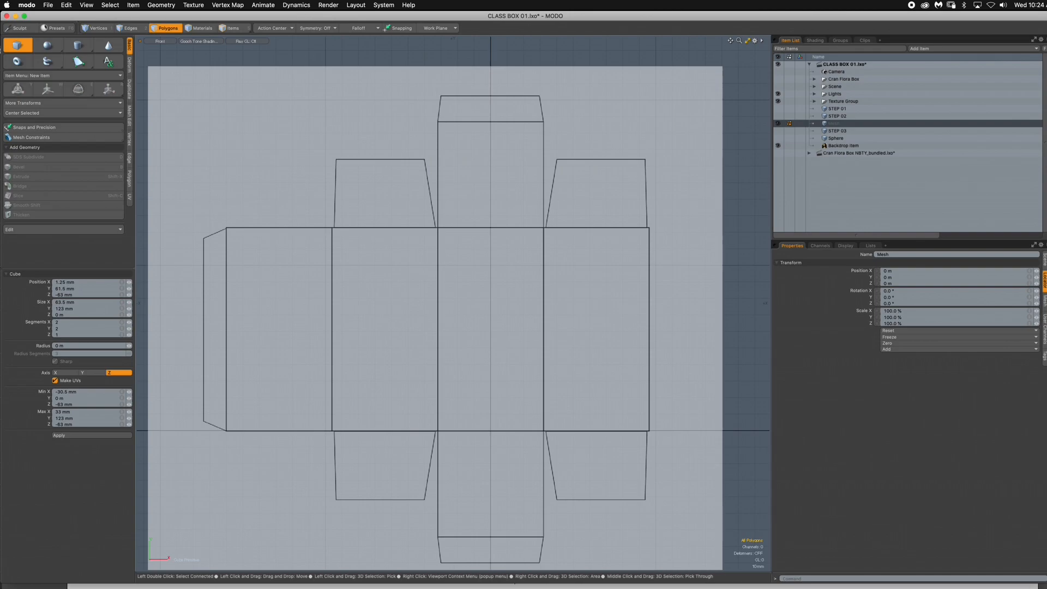
scroll(442, 235, up, 5)
mouse_move(442, 236)
alt+mouse_down()
mouse_move(404, 149)
mouse_move(420, 150)
mouse_move(584, 430)
mouse_move(600, 521)
alt+mouse_up()
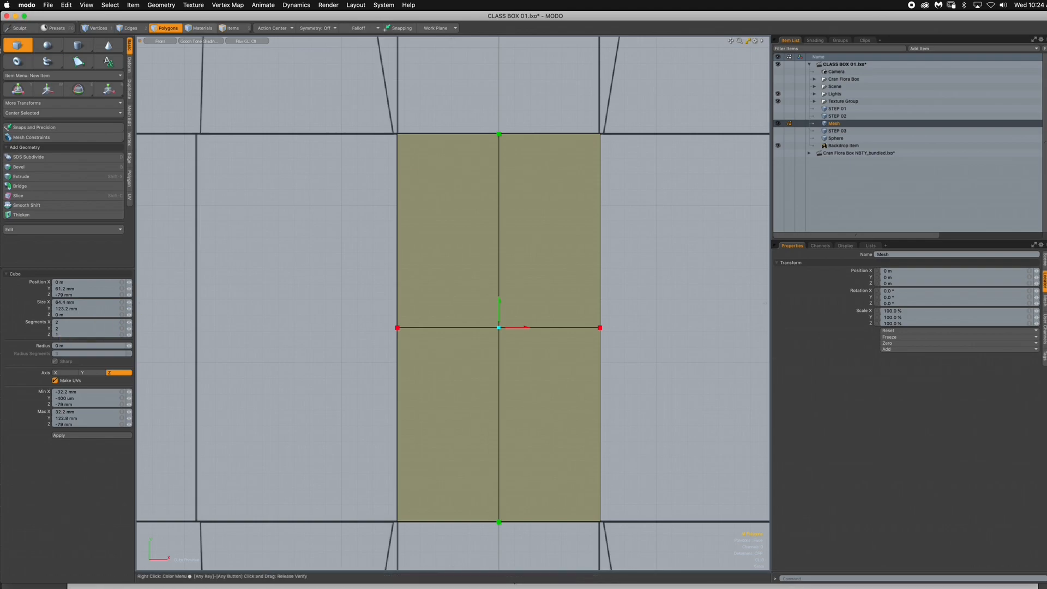
- Switch to edge selection and check the mesh against the dieline in wireframe, ending with Gooch Toon Shading
click(132, 28)
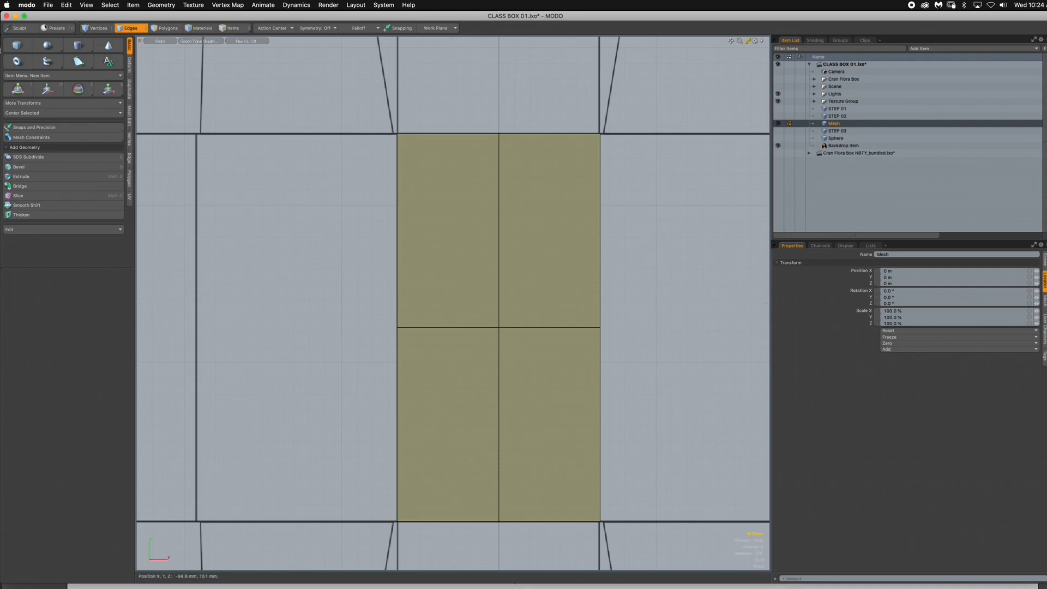
click(201, 41)
click(196, 41)
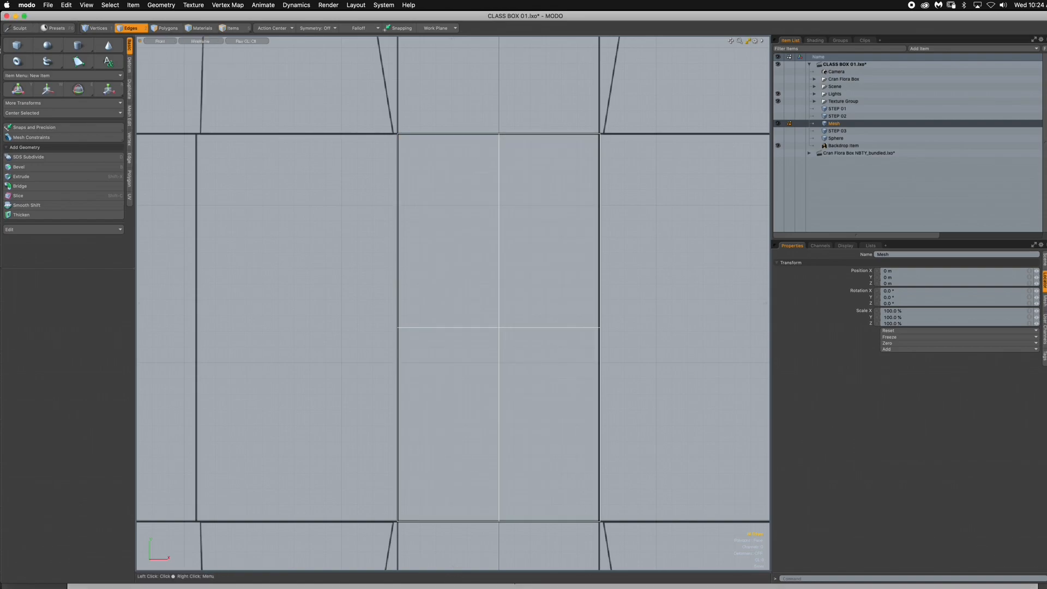
click(201, 41)
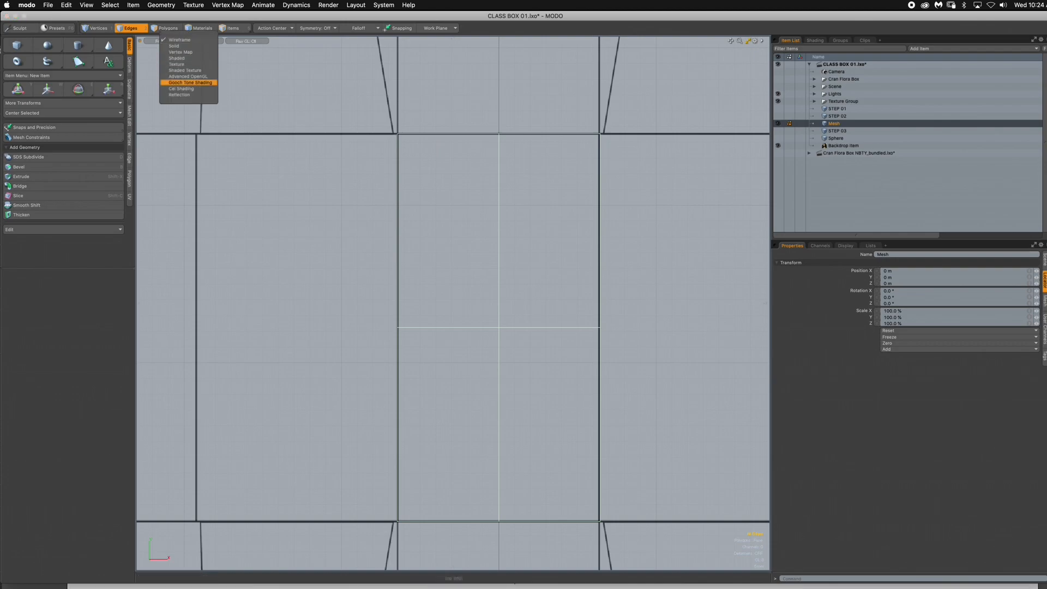
click(190, 83)
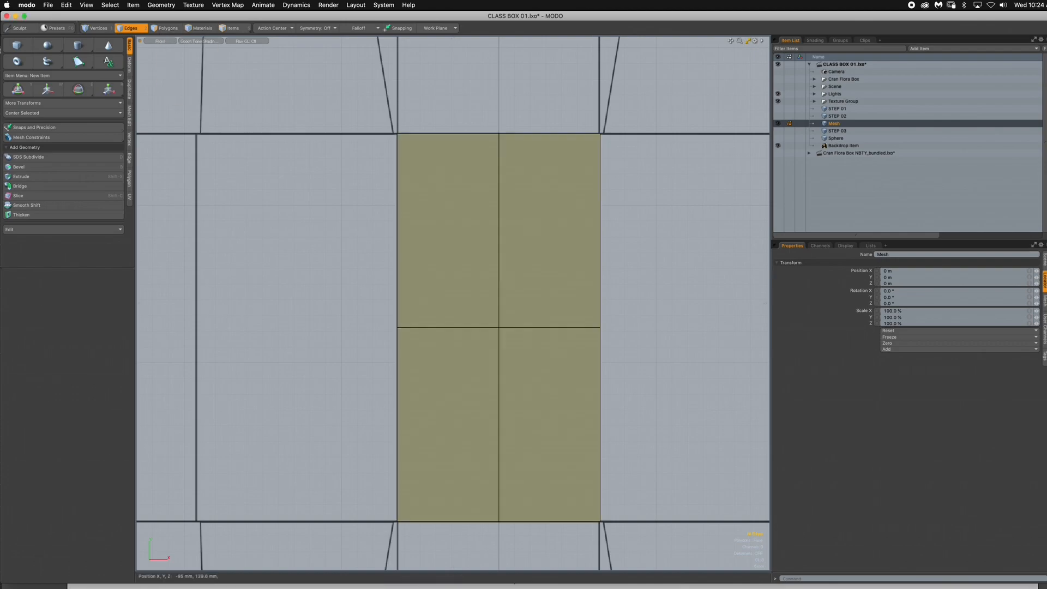
- Extend the left boundary edges of the center panel about 63.8 mm in negative X to cover the adjoining dieline panel
ctrl+alt+drag(371, 288, 507, 288)
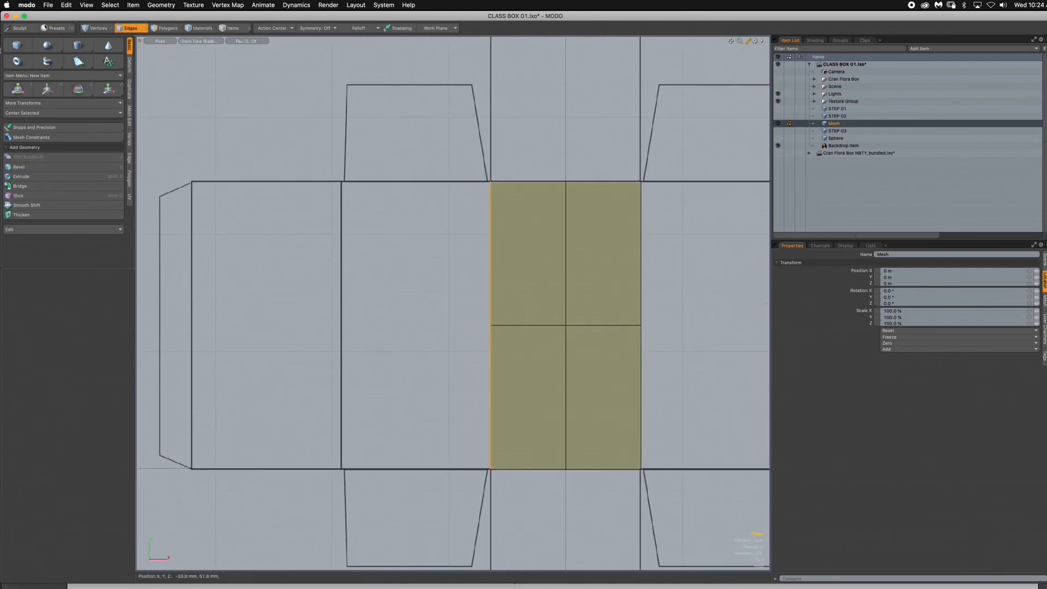
key(shift+x)
drag(532, 324, 441, 324)
scroll(420, 303, down, 1)
scroll(364, 340, up, 5)
alt+drag(364, 340, 389, 303)
scroll(453, 303, down, 3)
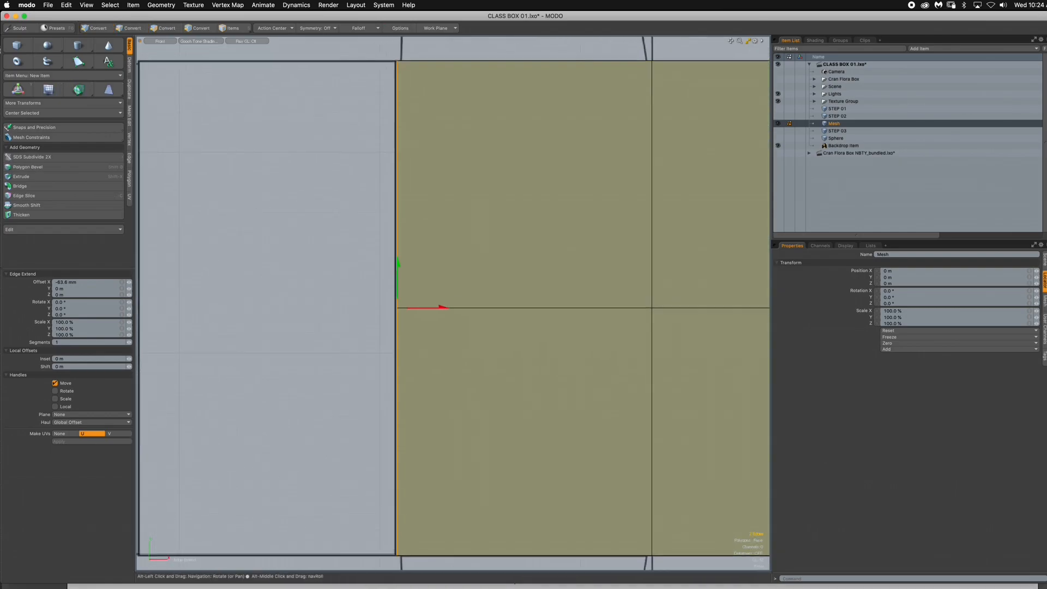
drag(453, 296, 489, 305)
scroll(452, 296, down, 2)
scroll(476, 306, up, 1)
key(space)
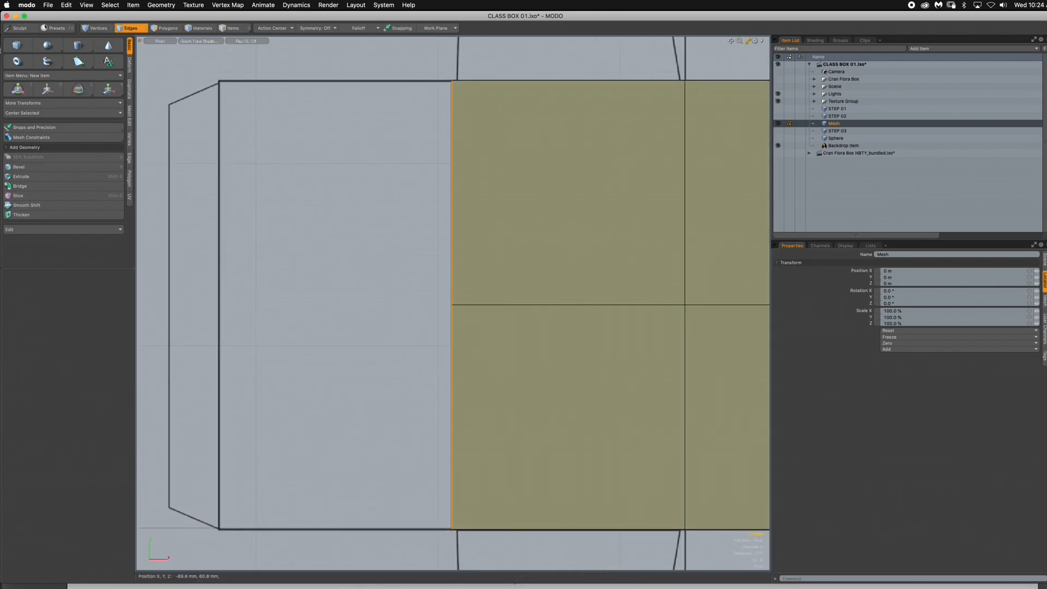
- Extend the mesh's left boundary edges another 64 mm in negative X to cover the outermost left panel
key(shift+x)
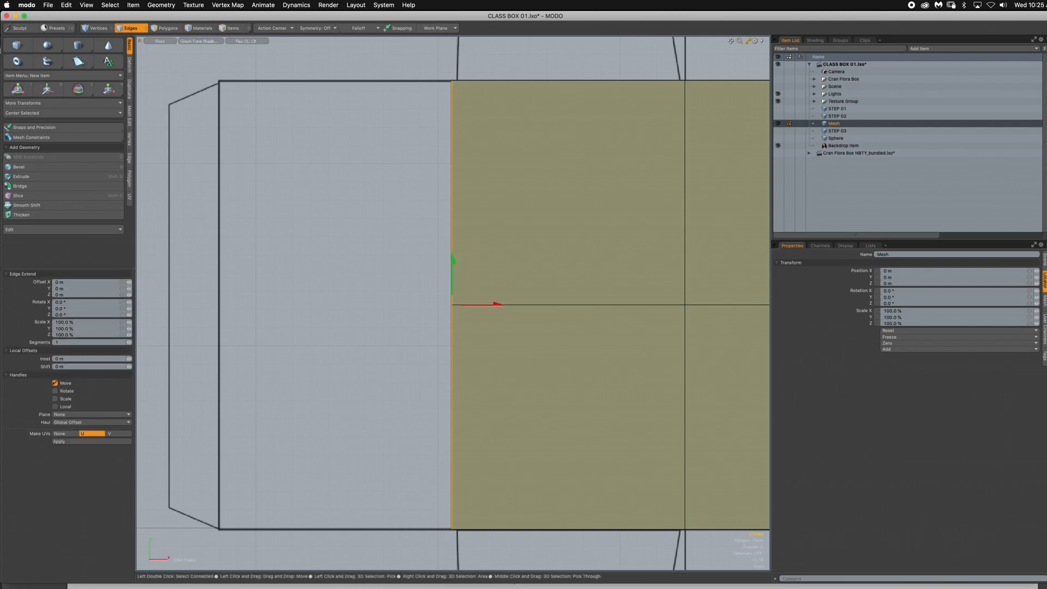
drag(483, 304, 452, 302)
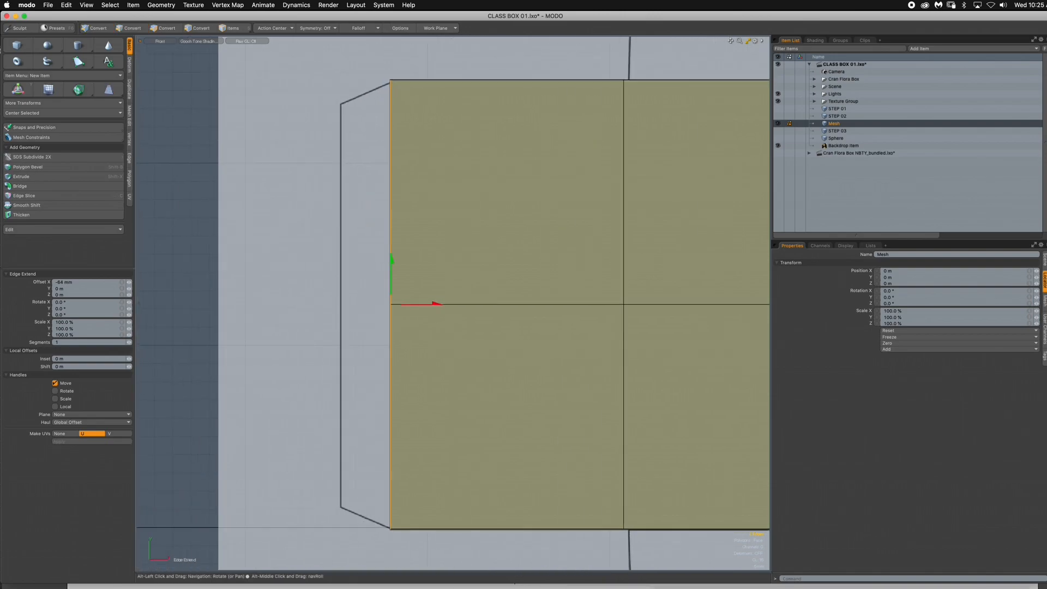
scroll(452, 300, down, 1)
key(space)
- Extend the leftmost edges about 13.8 mm for the glue flap and scale them down in Y to match the dieline's taper
key(z)
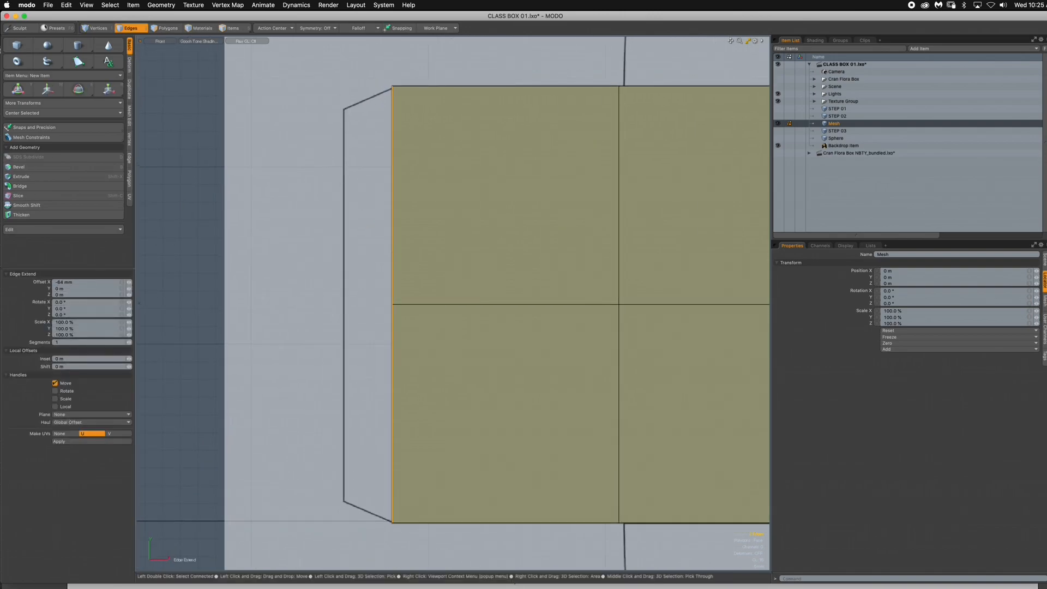
drag(439, 304, 392, 304)
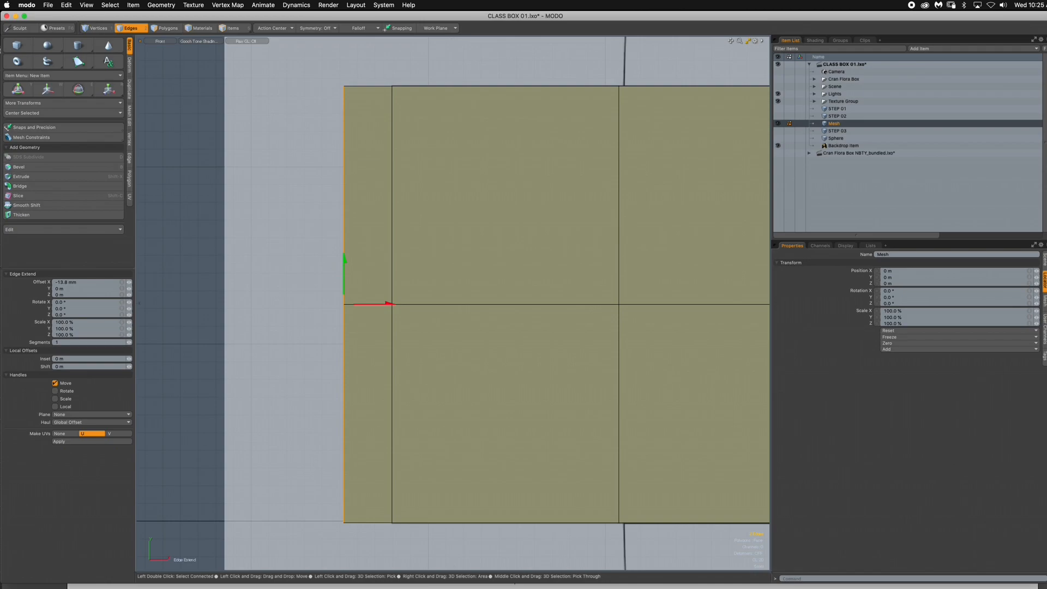
key(y)
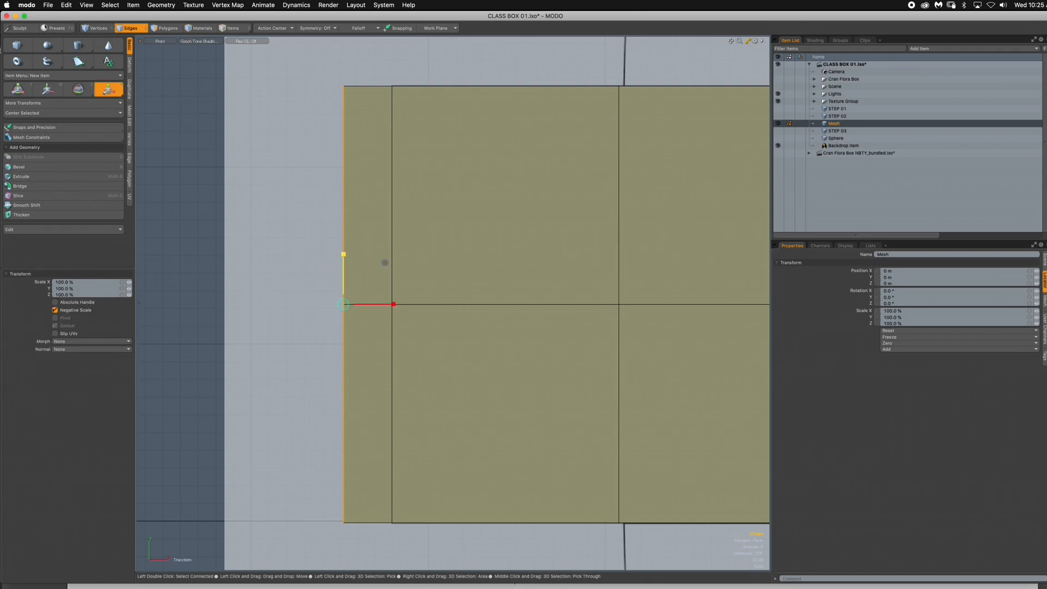
drag(343, 254, 343, 260)
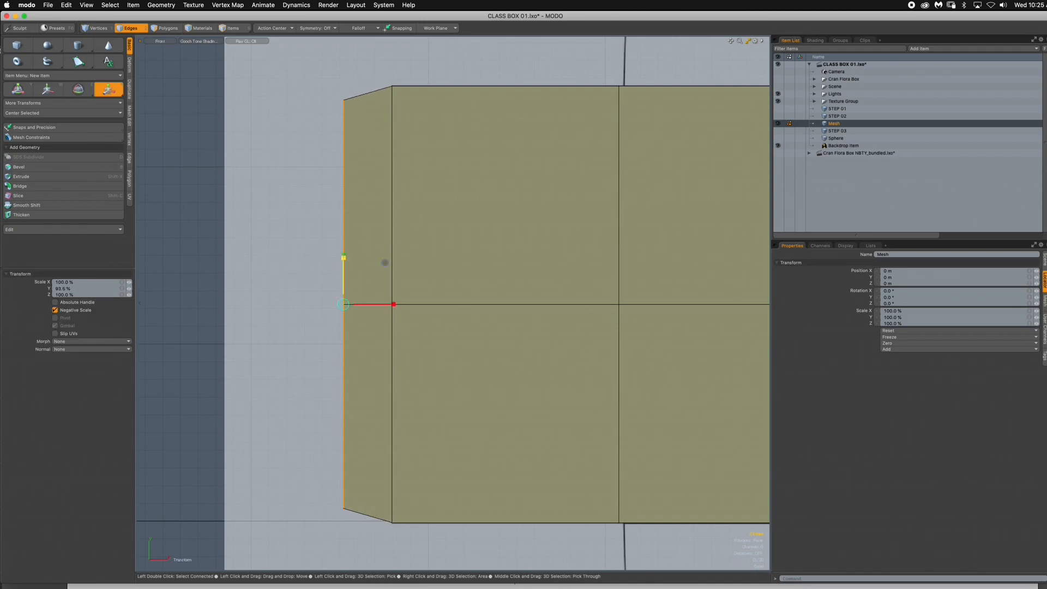
drag(343, 255, 343, 255)
key(space)
key(space)
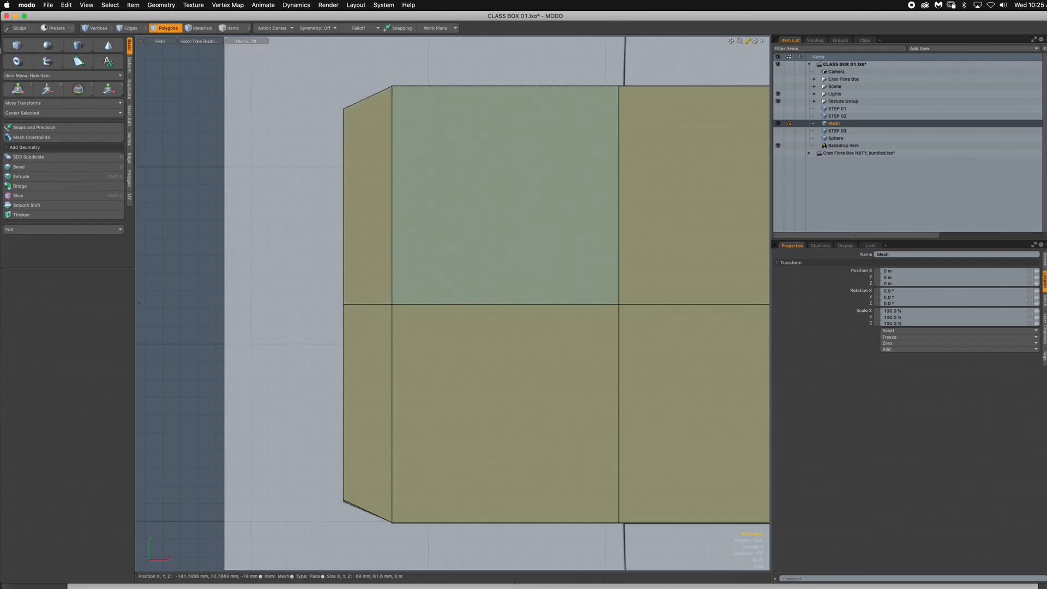
- Extend the center panel's right boundary edges about 63.8 mm in X to cover the right dieline panel
scroll(527, 270, down, 5)
alt+drag(526, 270, 274, 301)
scroll(519, 312, up, 3)
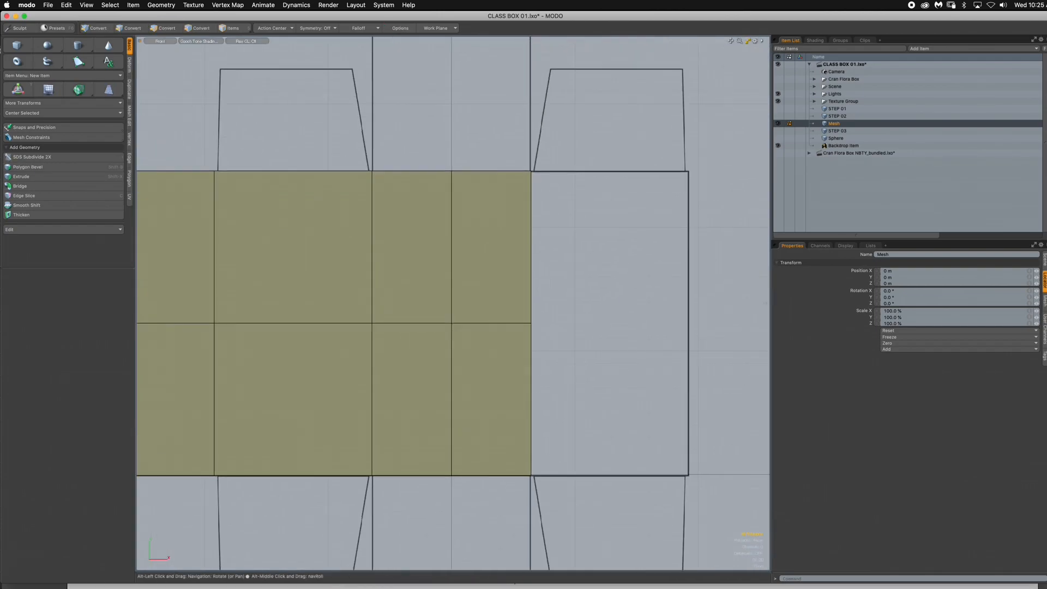
key(2)
click(530, 243)
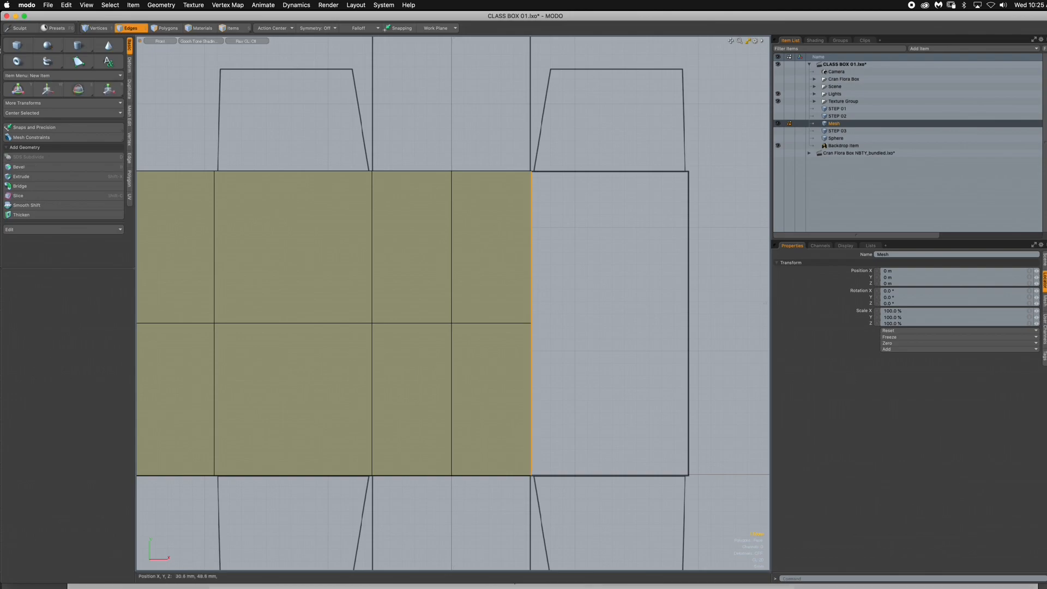
key(shift+x)
drag(531, 323, 657, 321)
key(super+z)
drag(573, 323, 730, 323)
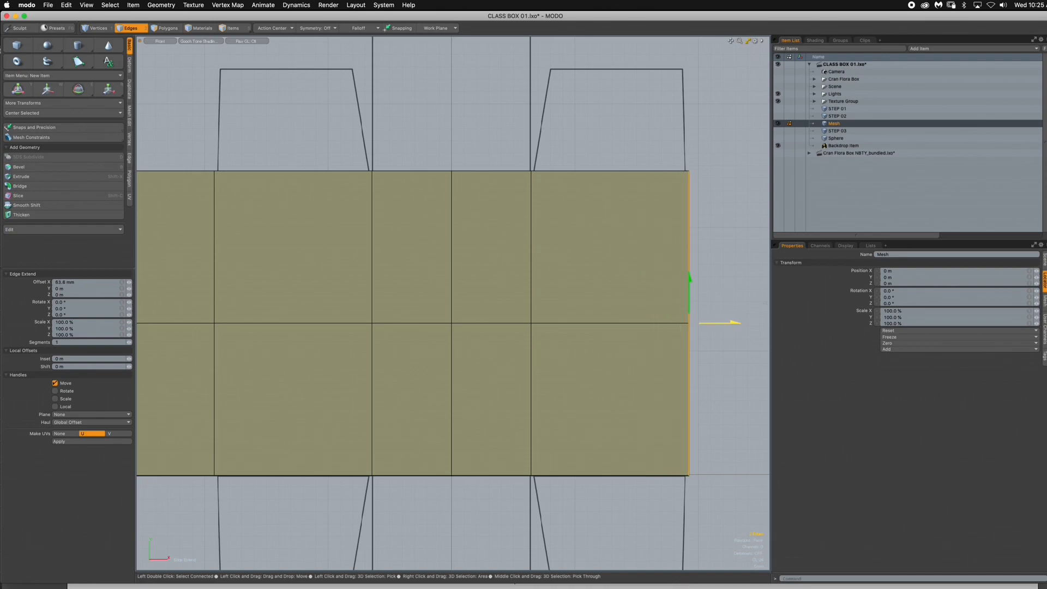
key(space)
- Extend the center panel's two top edges about 63.8 mm upward to form the top lid panel
alt+drag(601, 292, 714, 312)
ctrl+alt+drag(714, 312, 616, 312)
ctrl+alt+drag(567, 264, 589, 303)
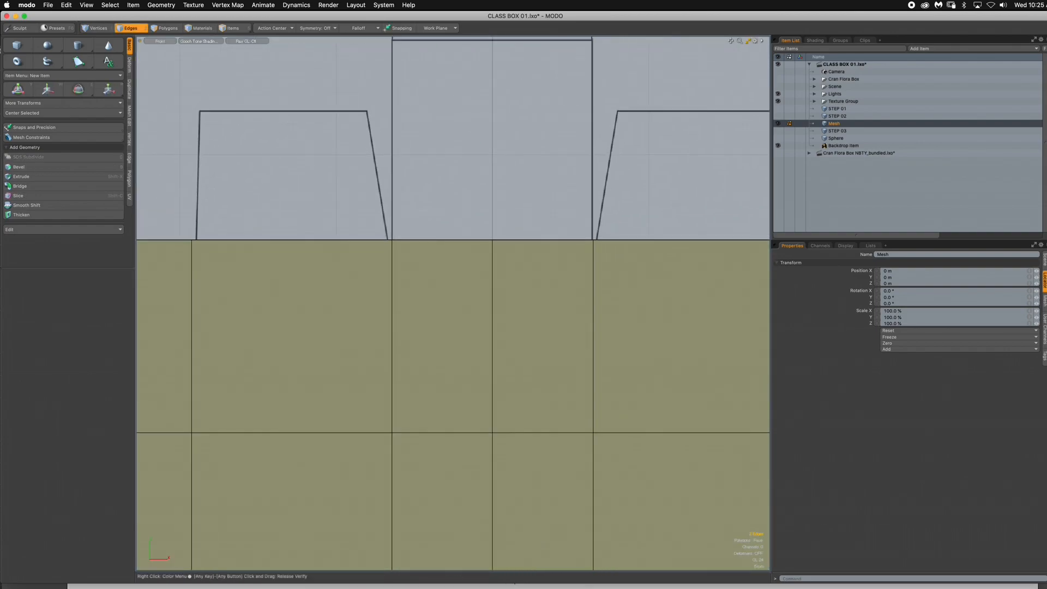
alt+drag(455, 228, 493, 317)
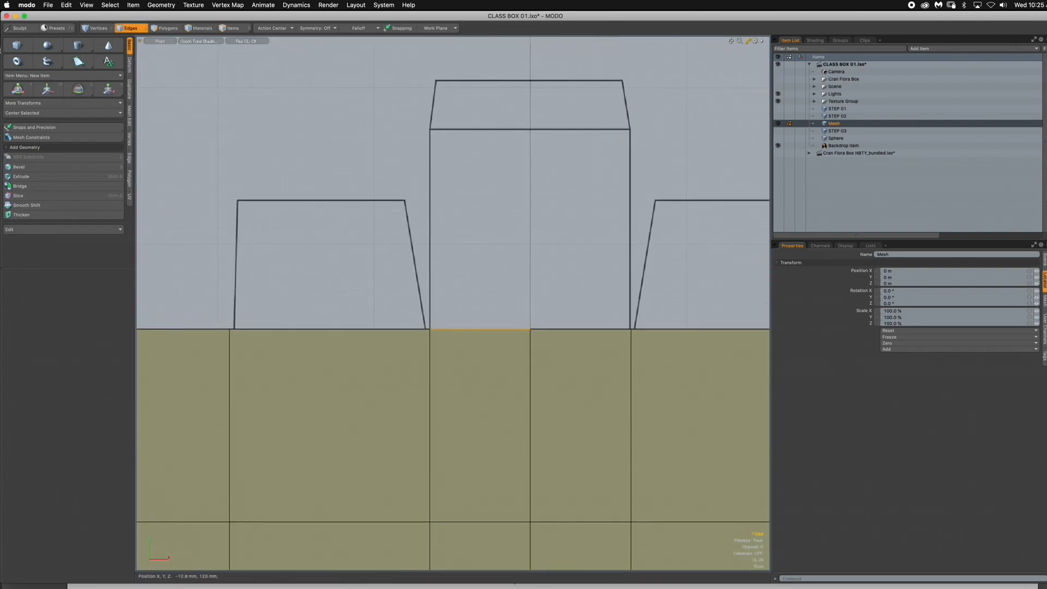
key(shift+x)
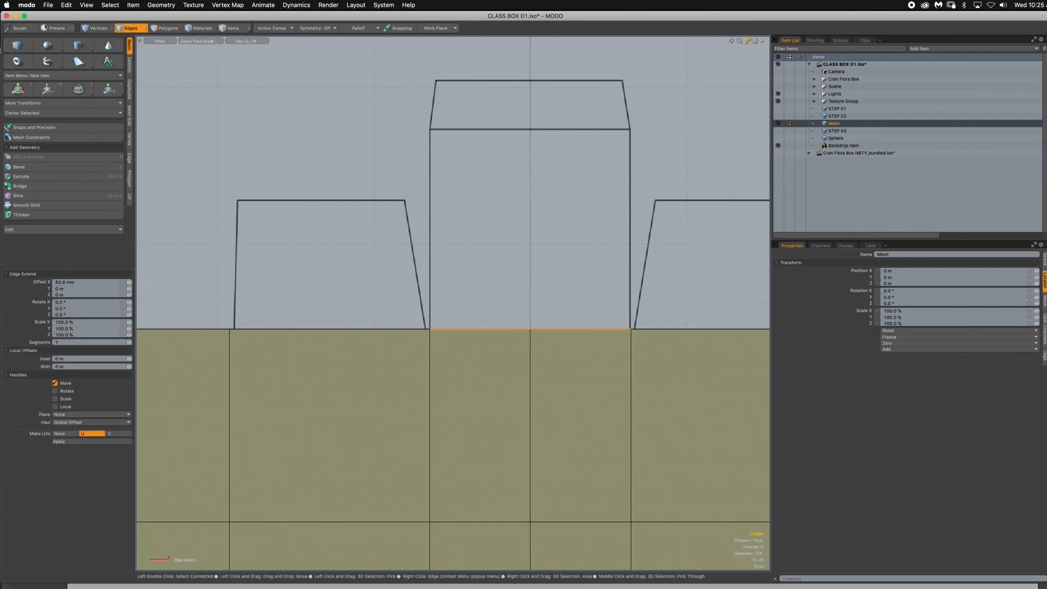
drag(530, 300, 498, 216)
ctrl+alt+drag(495, 267, 545, 266)
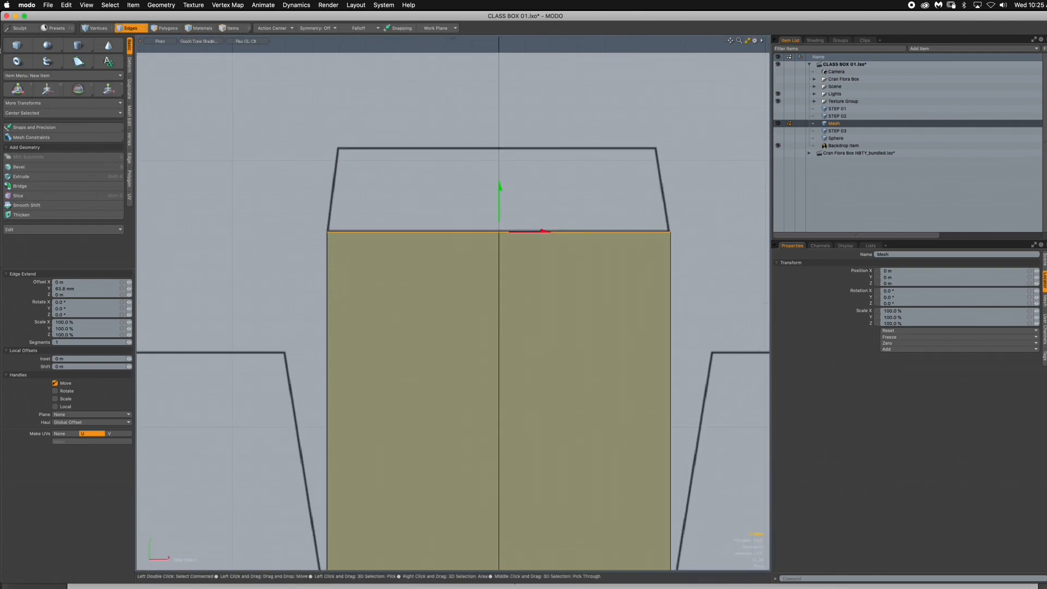
- Extend the lid's top edges about 15.7 mm for the tuck flap and scale them to about 93.5% in X
key(q)
key(z)
drag(500, 187, 499, 103)
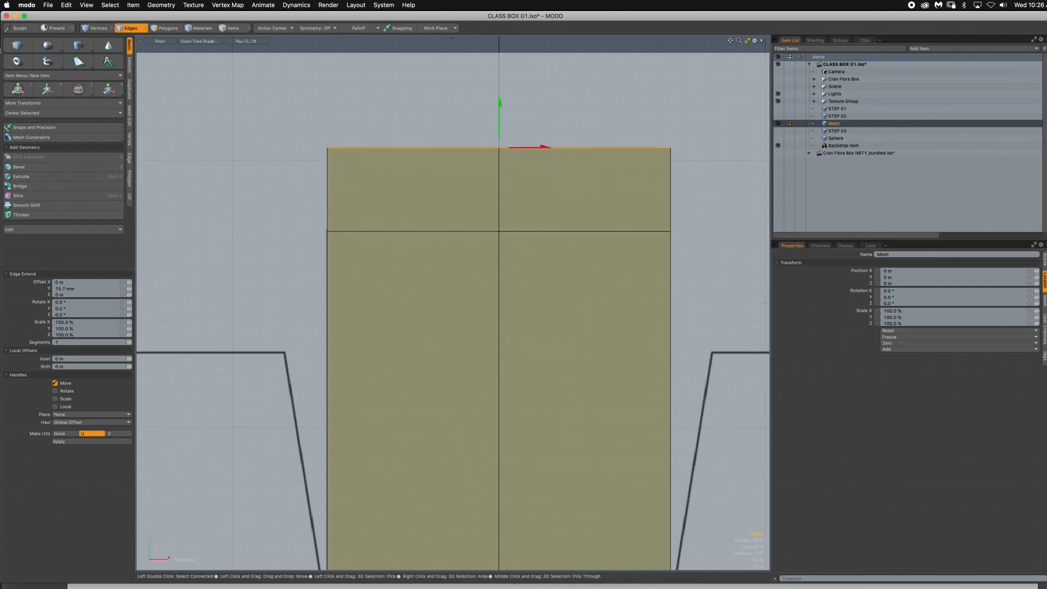
key(r)
drag(548, 148, 545, 147)
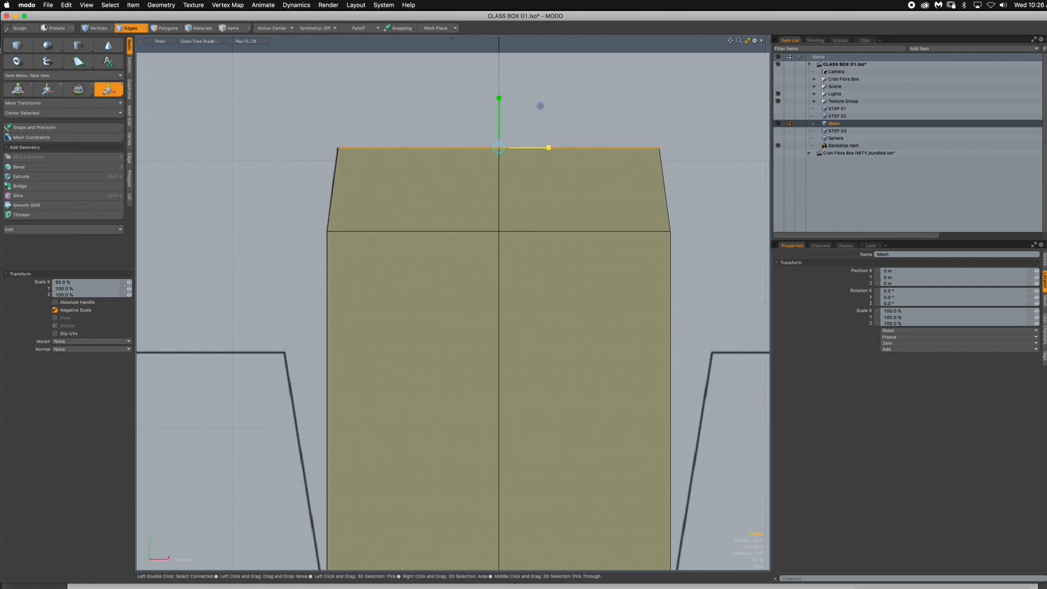
key(space)
key(space)
- Extend the center panel's two bottom edges downward to the dieline's fold line to form the bottom lid panel
ctrl+alt+drag(543, 232, 443, 258)
alt+shift+drag(443, 257, 414, 162)
ctrl+alt+drag(439, 334, 519, 334)
alt+shift+drag(520, 334, 416, 315)
ctrl+alt+drag(485, 339, 525, 339)
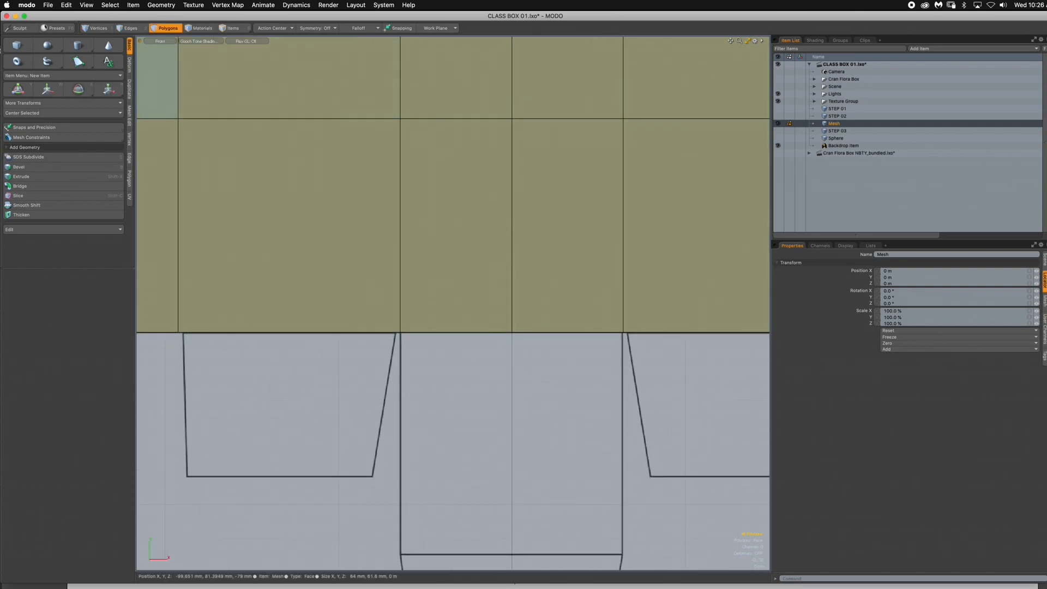
key(2)
click(468, 335)
shift+click(547, 335)
alt+drag(494, 328, 490, 268)
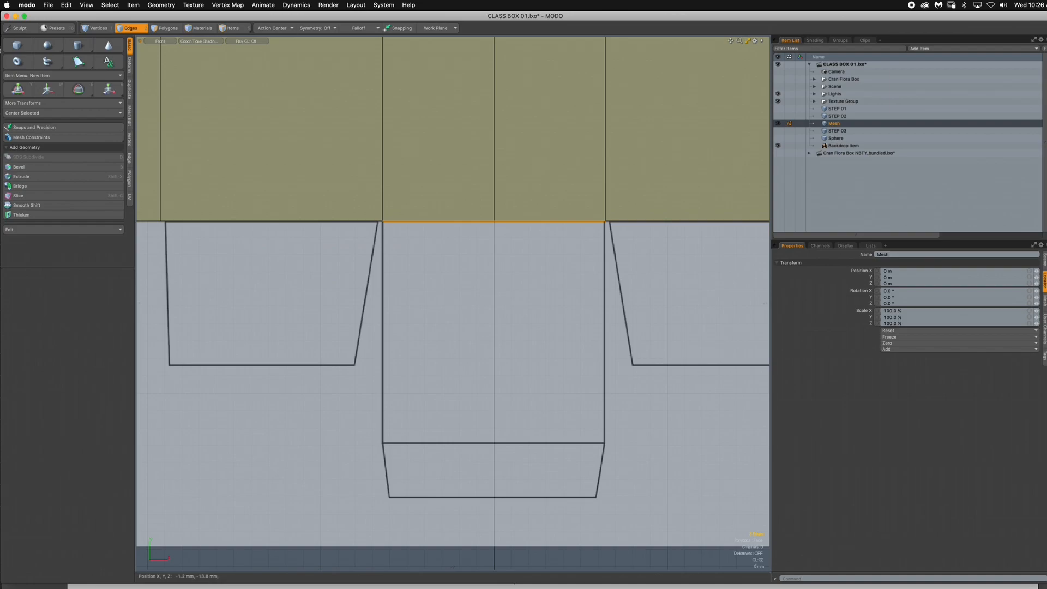
key(shift+x)
drag(495, 191, 488, 377)
scroll(488, 377, up, 5)
key(space)
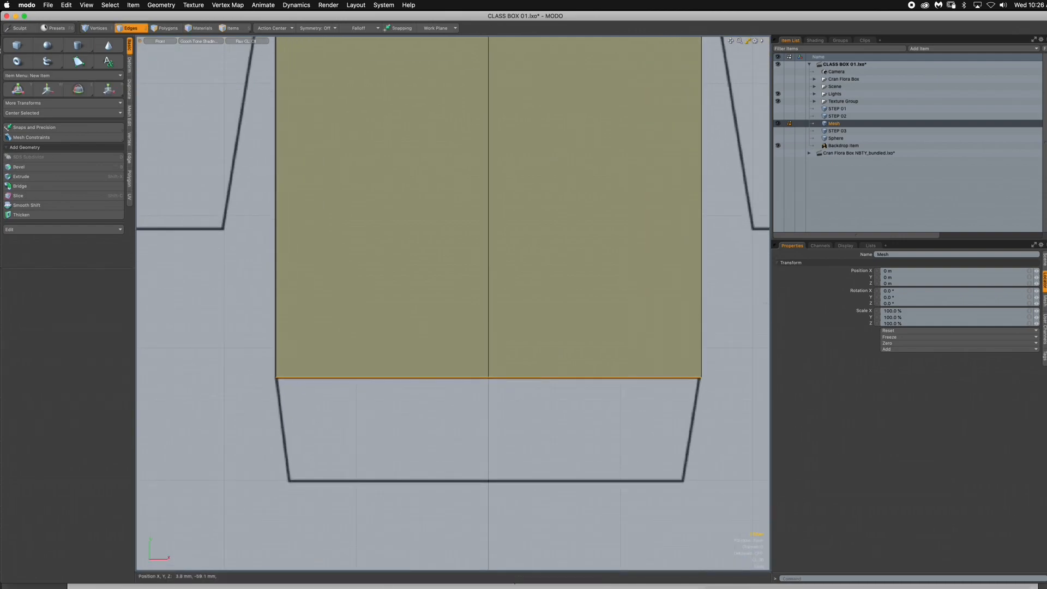
- Extend the bottom lid's lower edges to the dieline's end for the tuck flap and narrow them in X to match its taper
key(shift+x)
drag(489, 341, 489, 446)
key(r)
drag(539, 482, 535, 481)
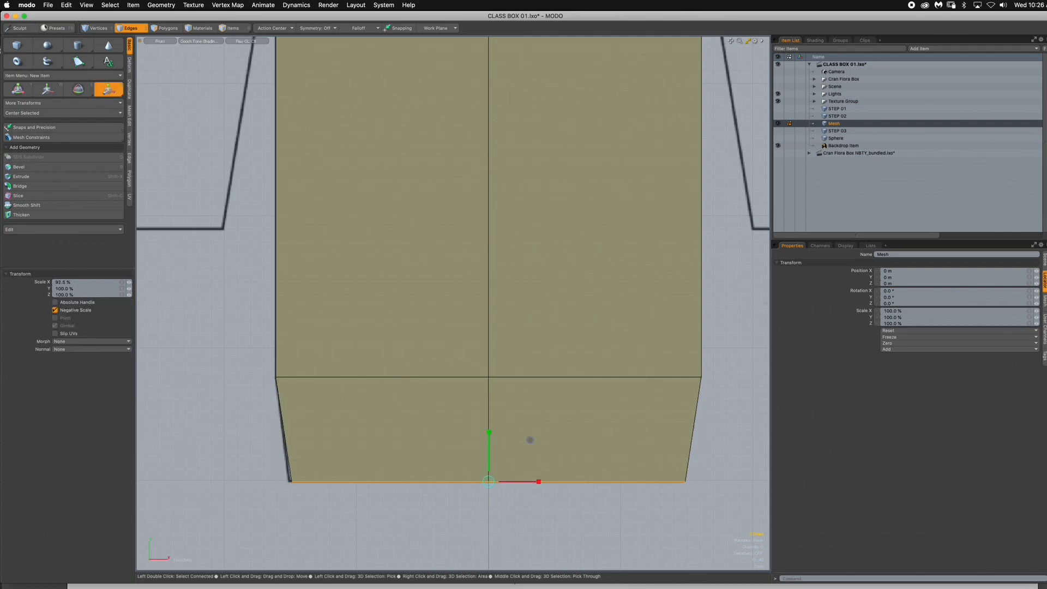
key(Escape)
key(Escape)
- Loop-slice the two polygons of the panel left of center with three vertical cuts in Free mode
scroll(539, 322, down, 8)
alt+drag(538, 322, 532, 461)
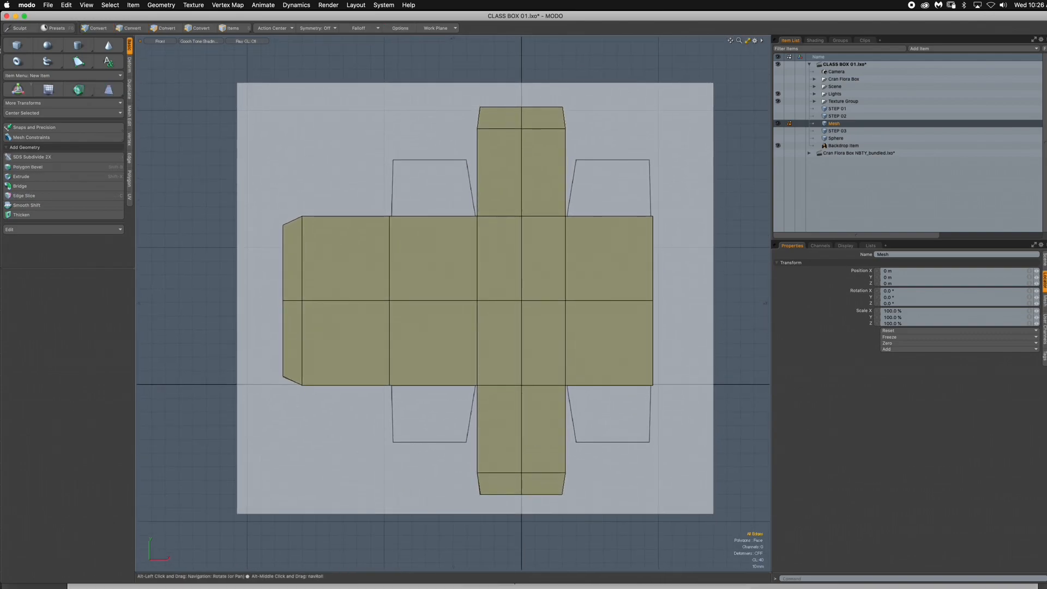
ctrl+alt+drag(449, 251, 561, 250)
alt+drag(561, 106, 387, 198)
click(168, 28)
click(404, 271)
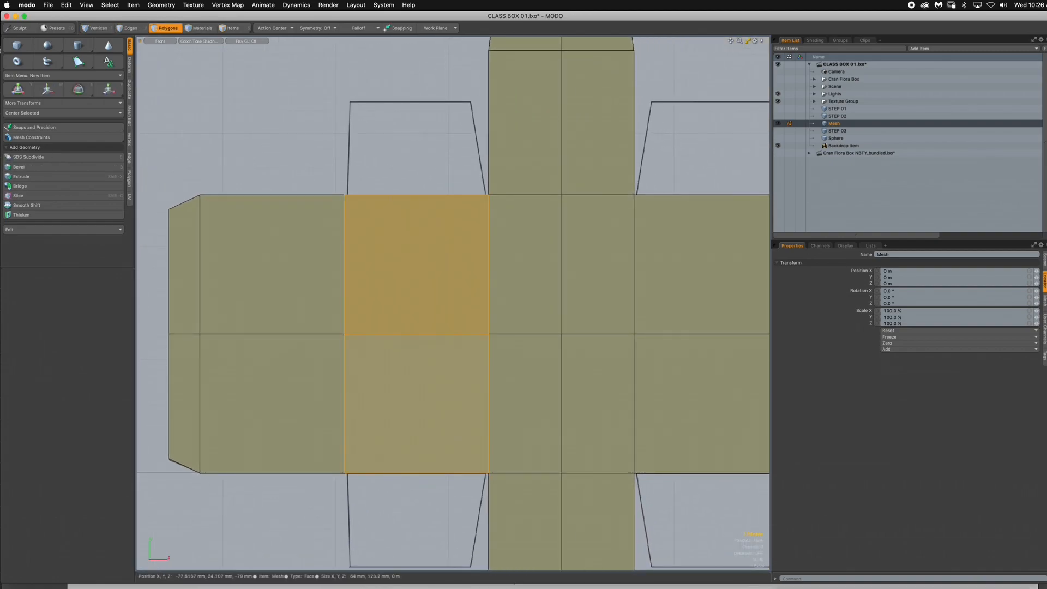
key(alt+c)
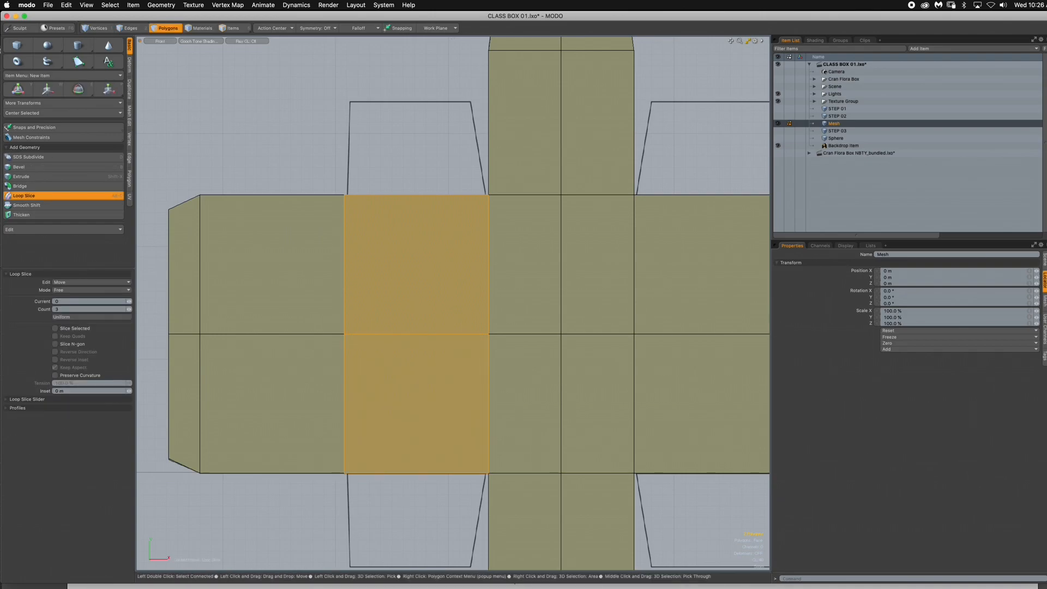
click(409, 273)
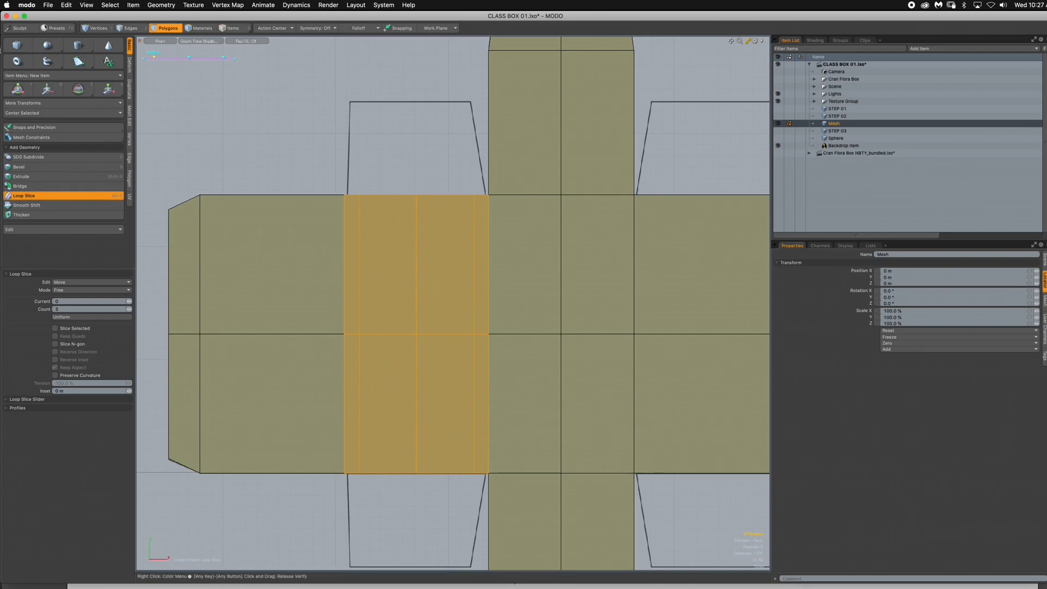
key(Escape)
key(Escape)
- Move the panel's left slice edge loop -5 mm in X to line up with the dust flap's outer corner
key(2)
click(368, 175)
double_click(359, 227)
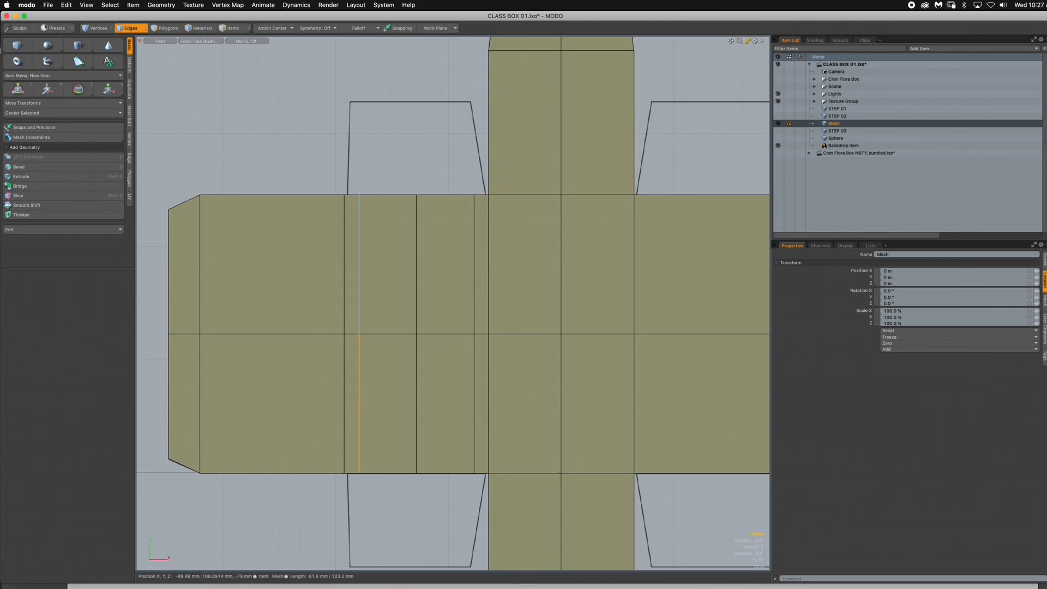
key(w)
drag(401, 292, 390, 292)
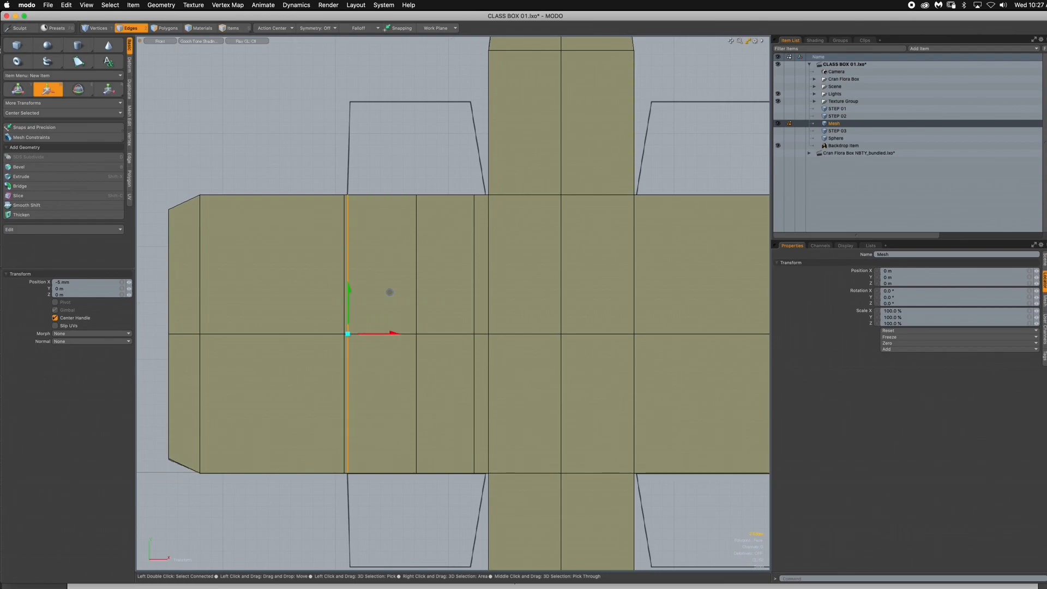
key(space)
- Move the panel's right slice edge loop 5 mm in X to line up with the dust flap's inner corner
click(431, 176)
double_click(474, 262)
key(w)
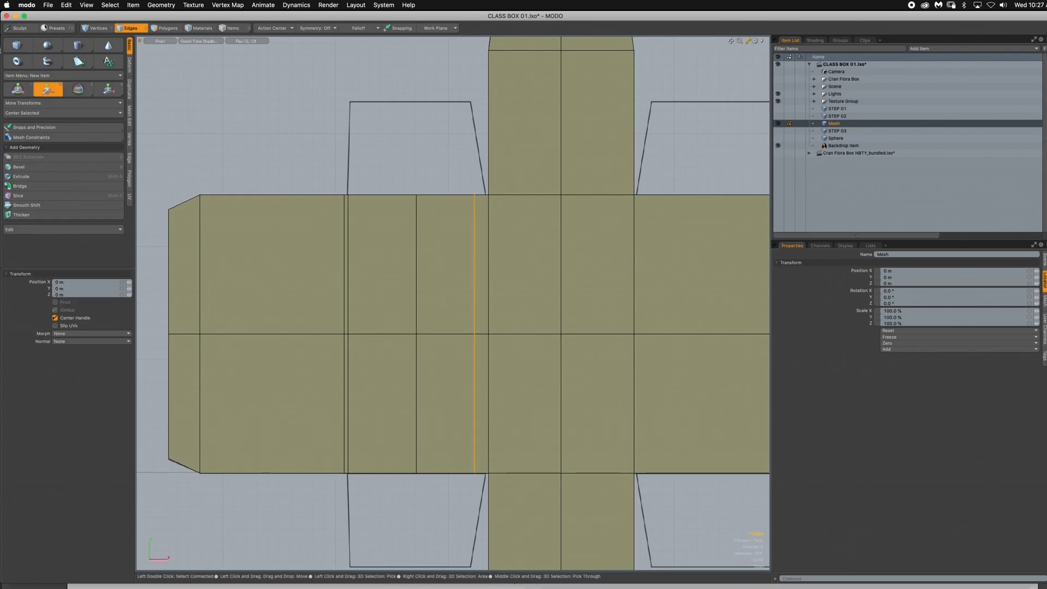
drag(516, 292, 527, 292)
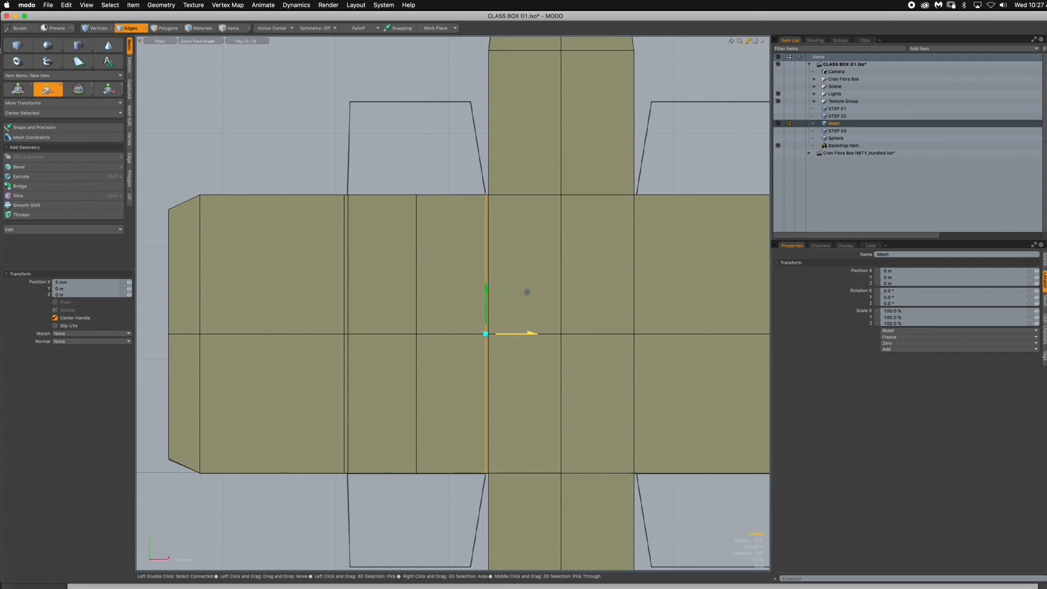
- Loop-slice the two polygons of the rightmost panel with three vertical cuts in Free mode
key(space)
click(424, 170)
alt+shift+drag(424, 170, 197, 164)
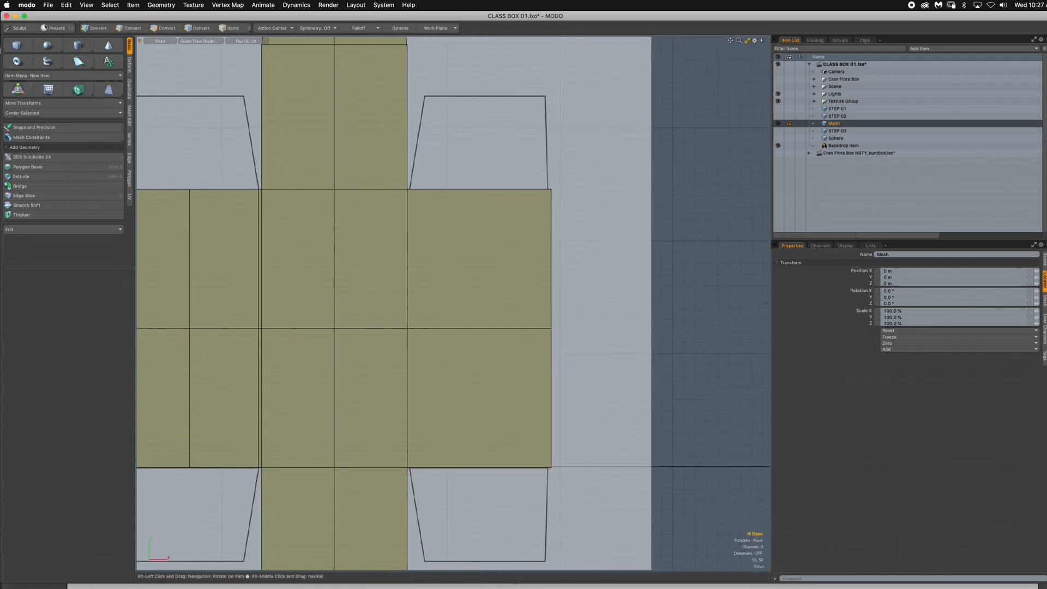
key(3)
drag(475, 300, 474, 360)
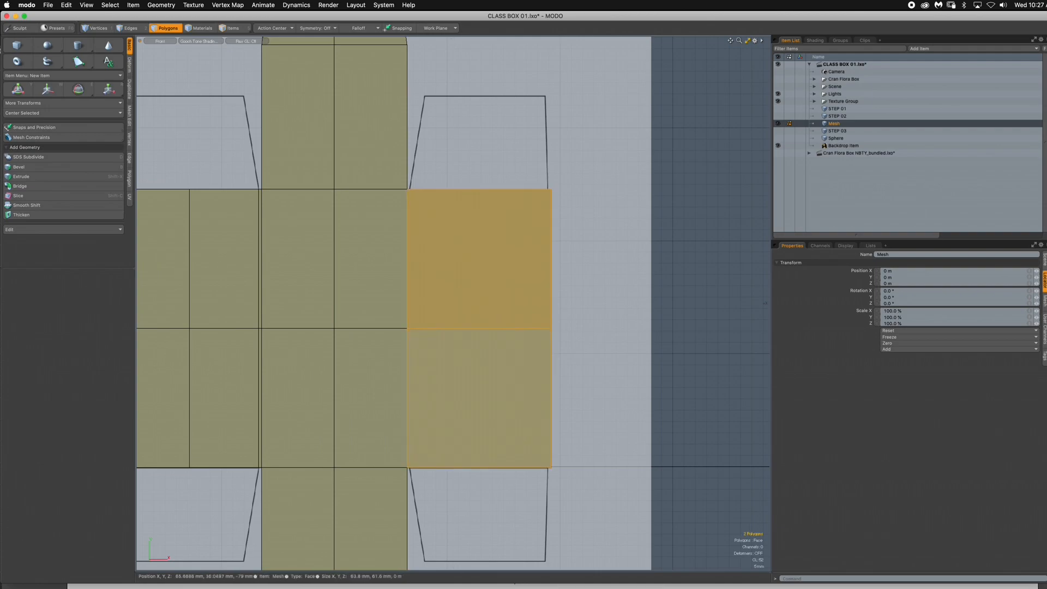
key(alt+c)
click(477, 349)
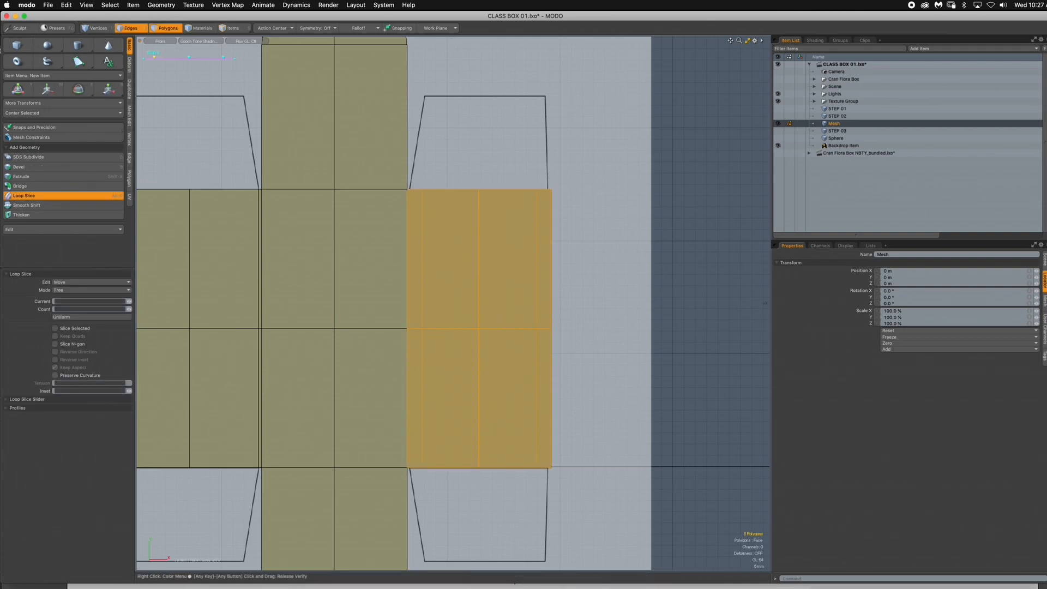
- Move the rightmost panel's left slice edge loop about -5 mm in X to line up with the dust flap's inner corner
key(2)
click(423, 173)
double_click(422, 212)
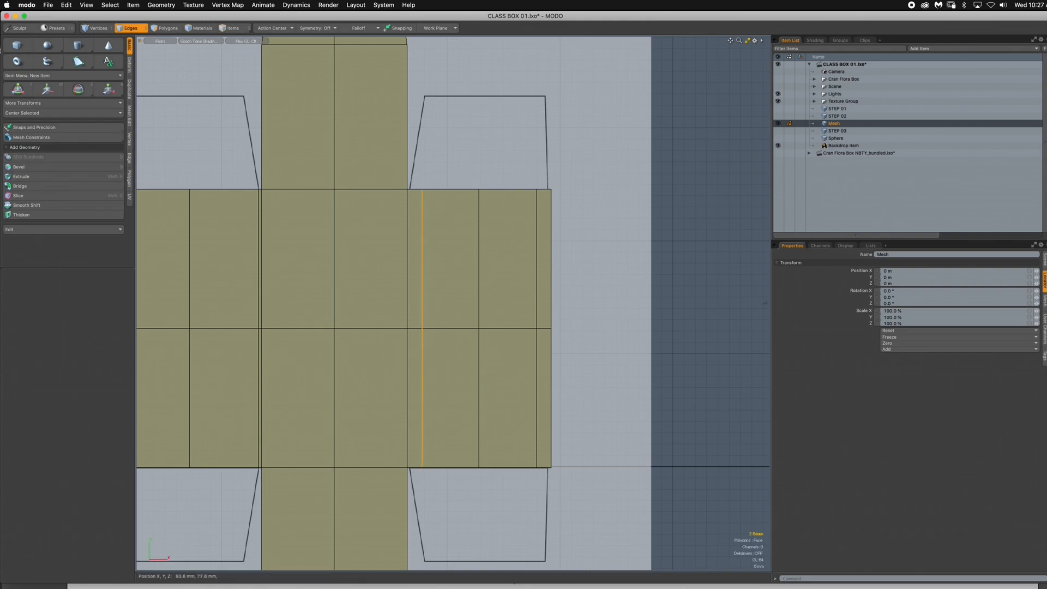
key(w)
drag(463, 285, 453, 287)
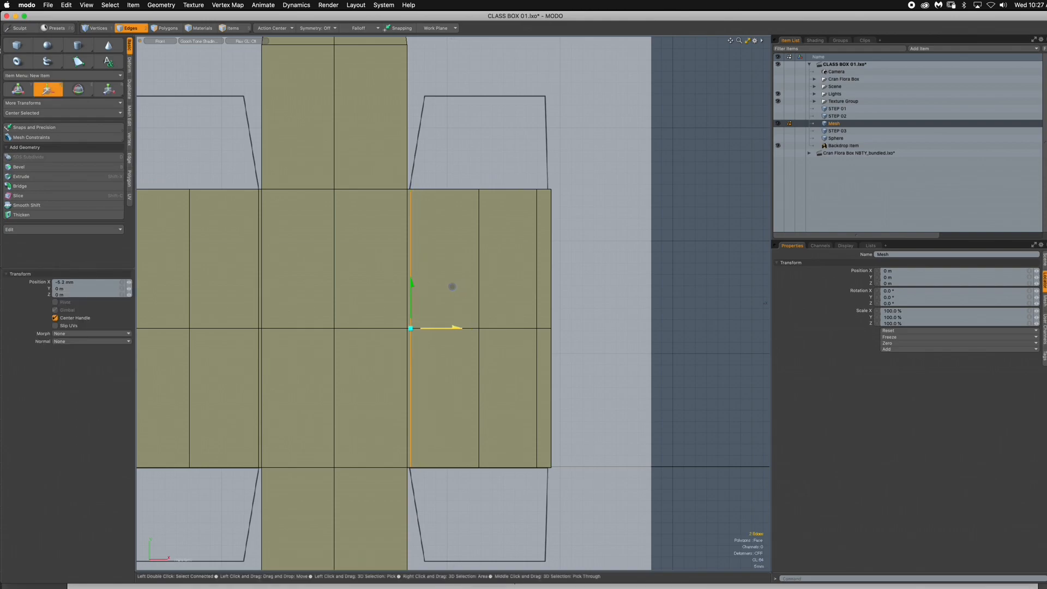
key(space)
- Move the rightmost panel's right slice edge loop about 5 mm in X to line up with the dust flap's outer corner
double_click(537, 257)
key(w)
drag(578, 286, 587, 286)
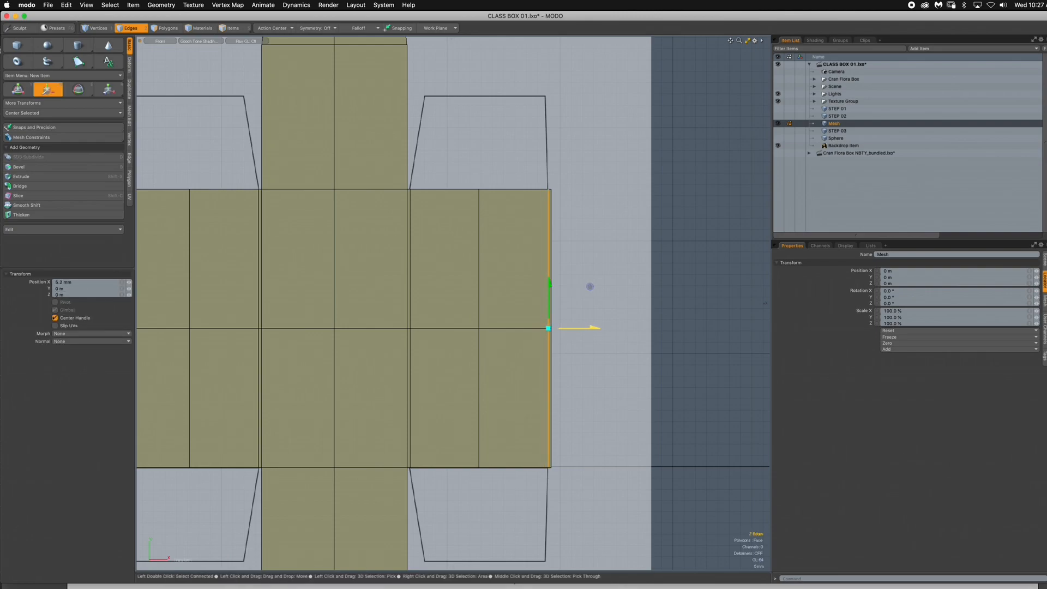
key(space)
click(592, 287)
- Extend the top edges between the left dust-flap panel's slices 41.4 mm in Y to the dieline's upper flap edge
scroll(604, 289, down, 4)
alt+drag(604, 289, 645, 302)
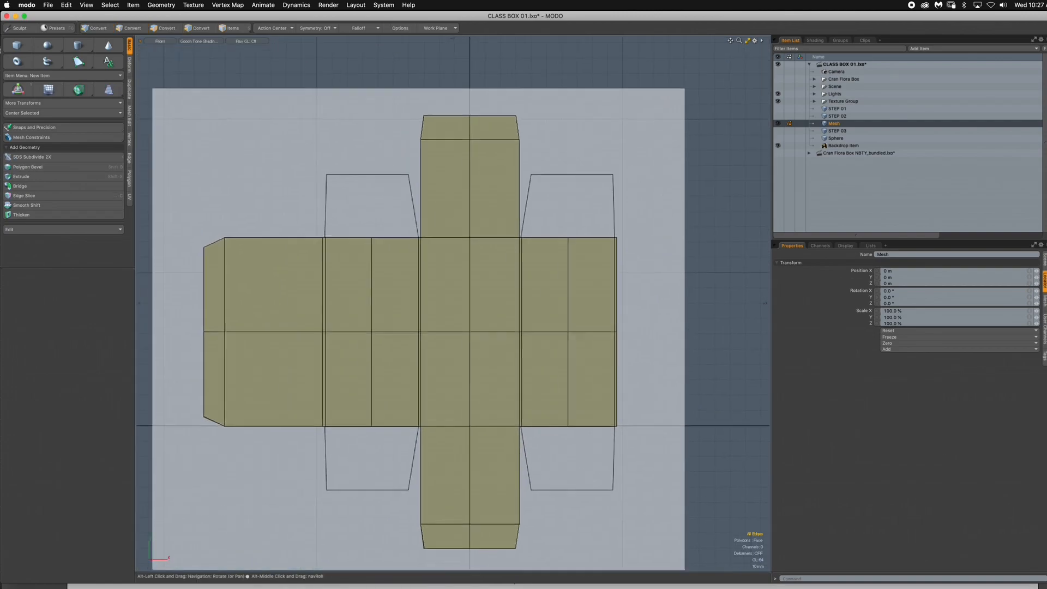
scroll(319, 190, up, 5)
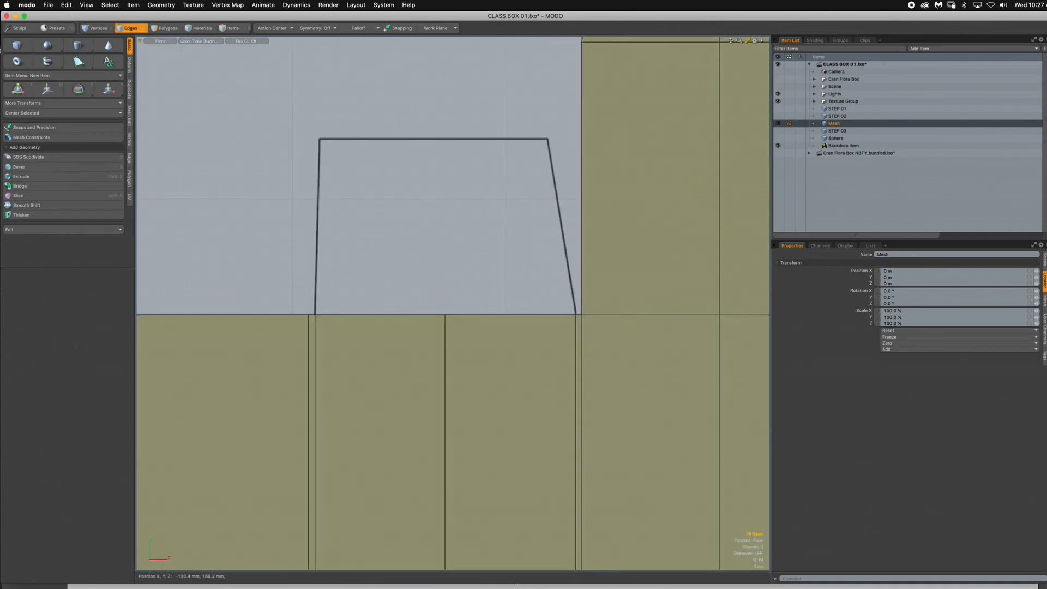
click(393, 316)
shift+click(511, 315)
key(shift+x)
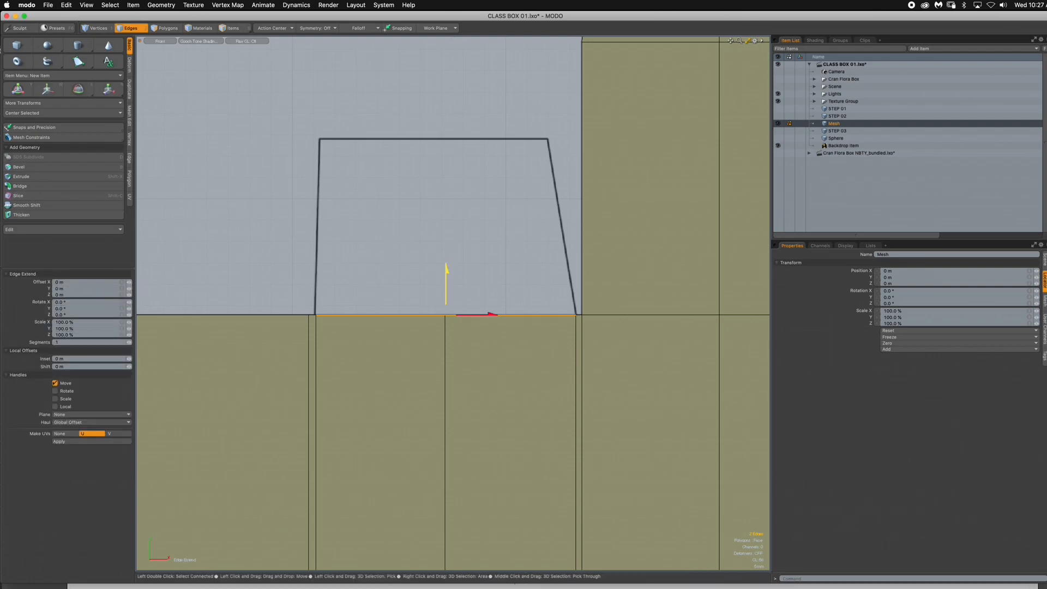
drag(446, 283, 447, 104)
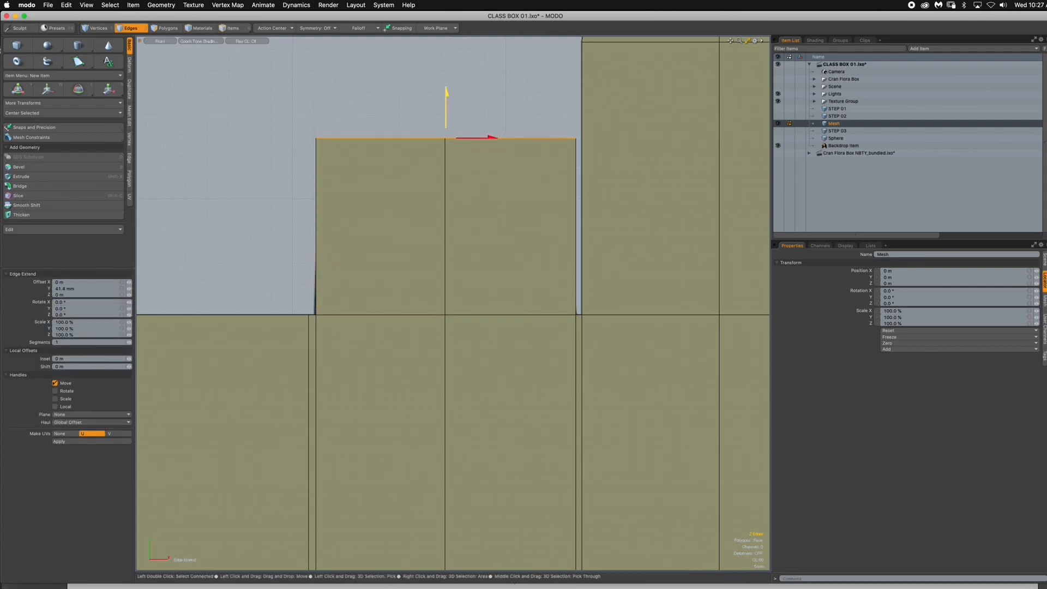
- Scale the upper-left dust flap's end edges to 80% in X and shift them left to meet the dieline's outer corner
key(r)
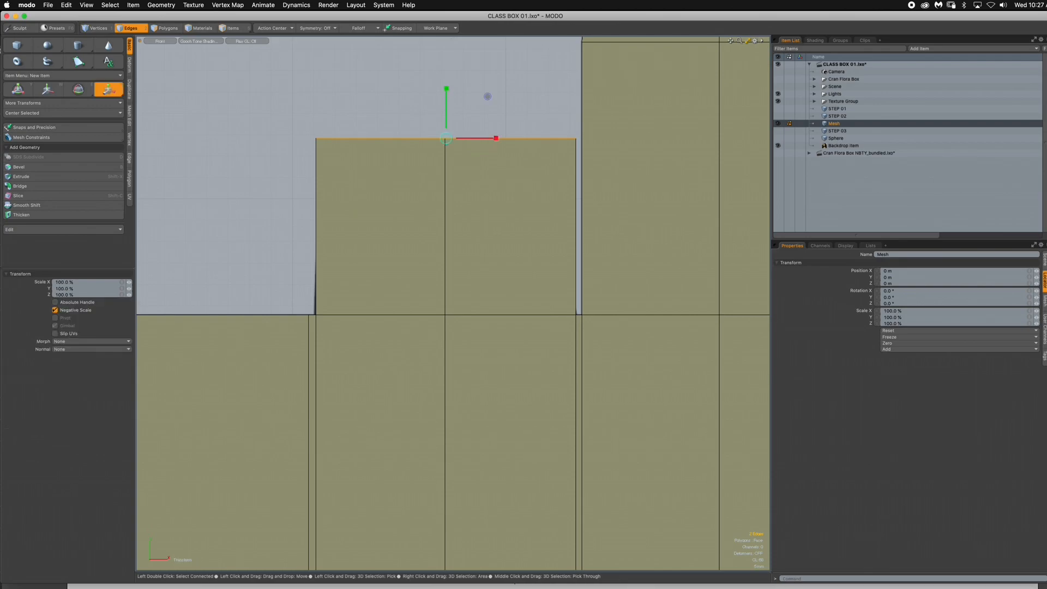
drag(495, 138, 485, 138)
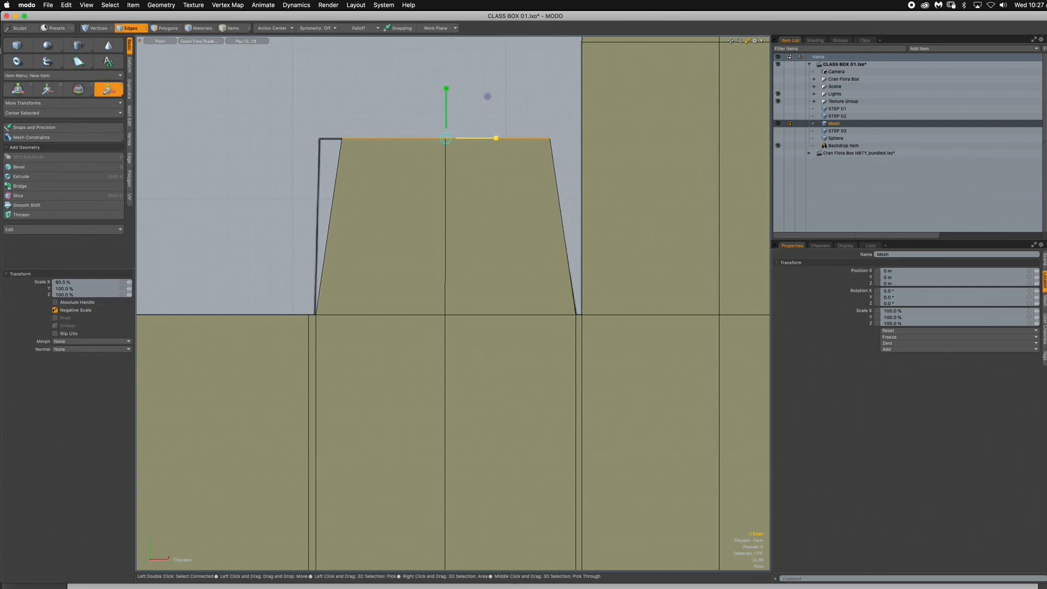
key(w)
drag(488, 96, 465, 96)
key(space)
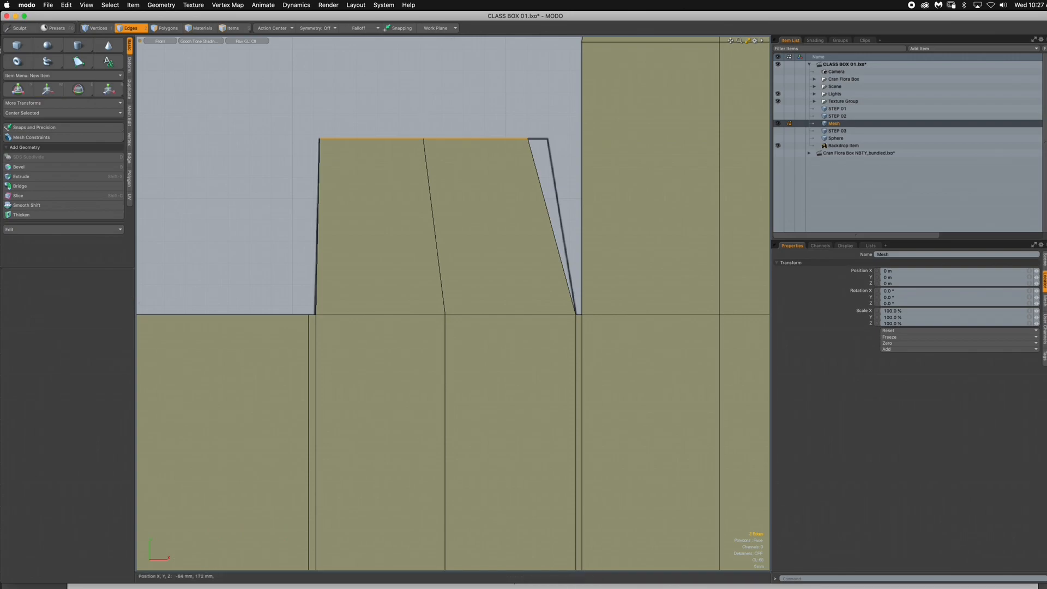
- Move the upper-left dust flap's inner corner vertex 4.8 mm in X onto the dieline corner
click(96, 28)
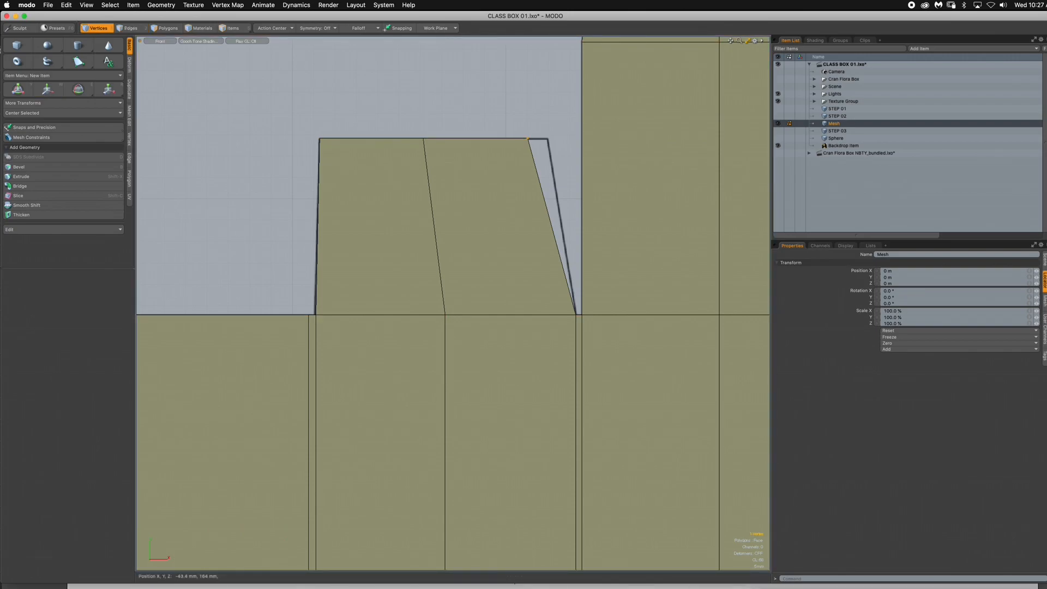
key(w)
drag(568, 96, 589, 97)
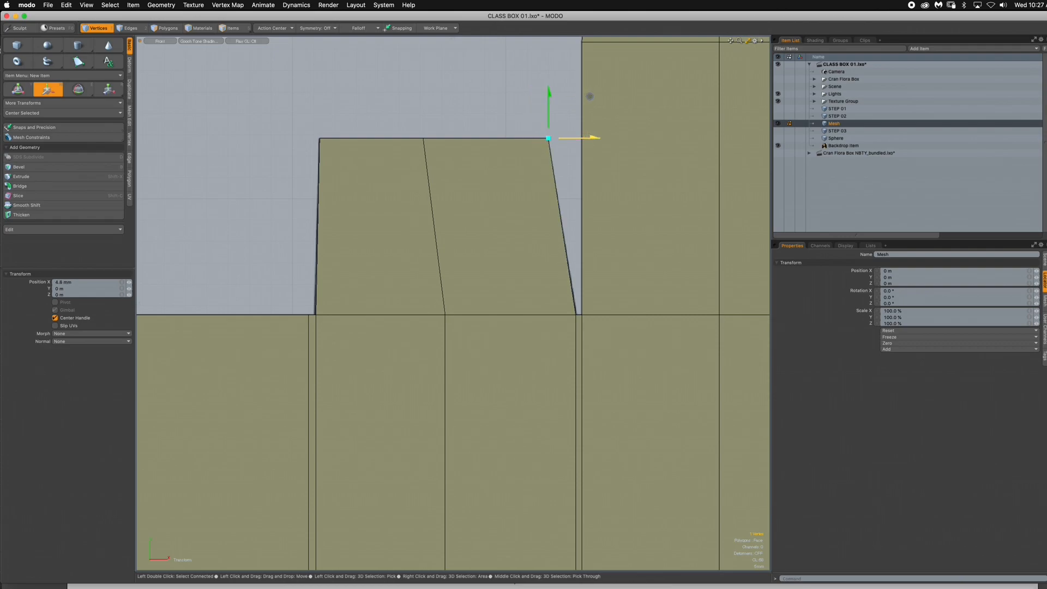
key(space)
- Extend the bottom edges between the left dust-flap panel's slices -42 mm in Y to form the lower-left dust flap
scroll(538, 229, down, 5)
alt+drag(537, 262, 486, 107)
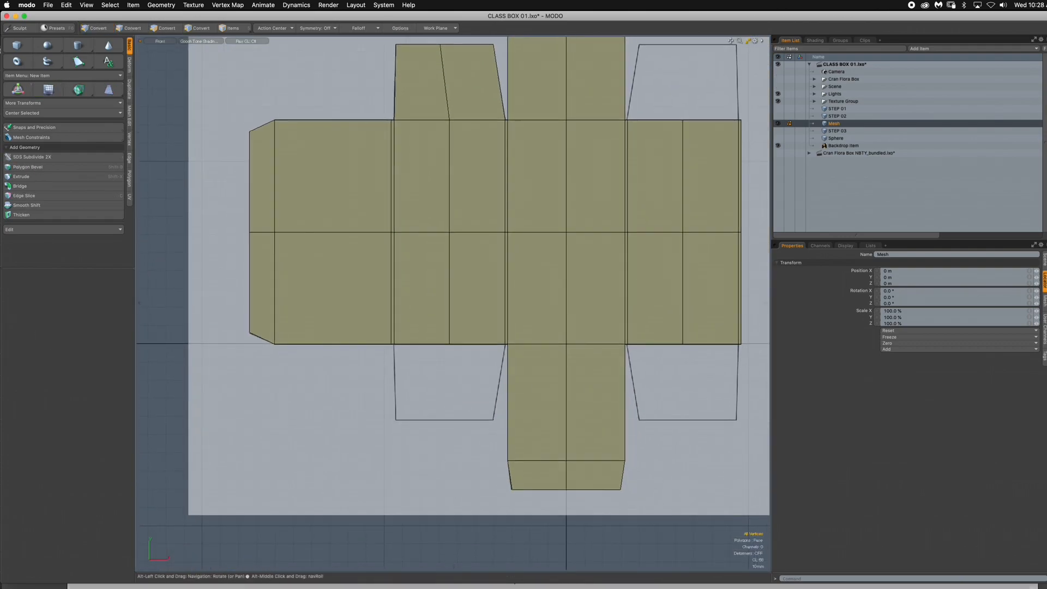
scroll(441, 354, up, 5)
alt+drag(441, 354, 422, 267)
key(2)
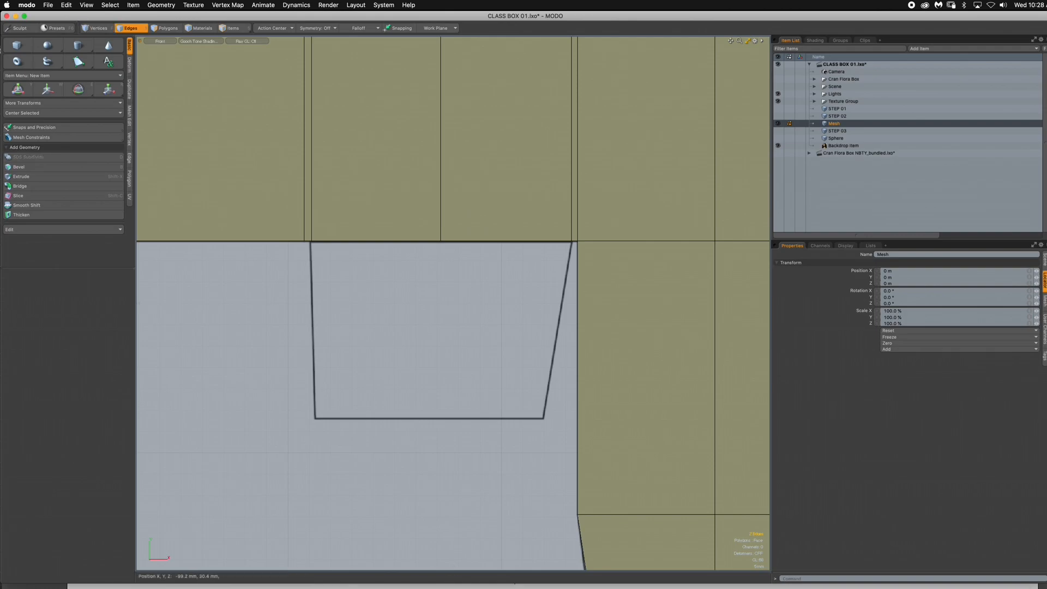
click(419, 242)
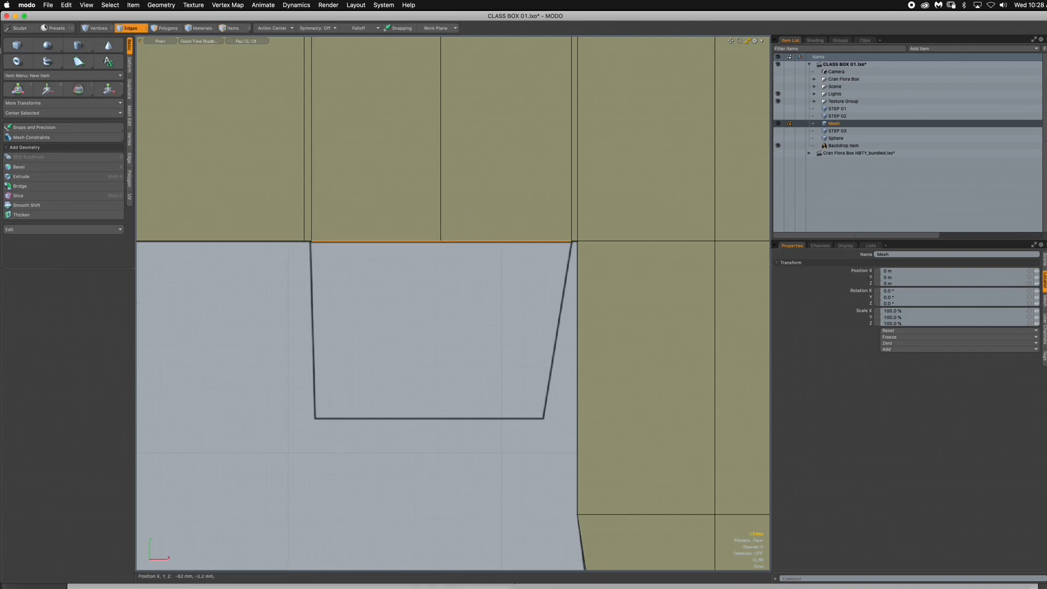
key(shift+x)
click(442, 241)
drag(442, 196, 442, 376)
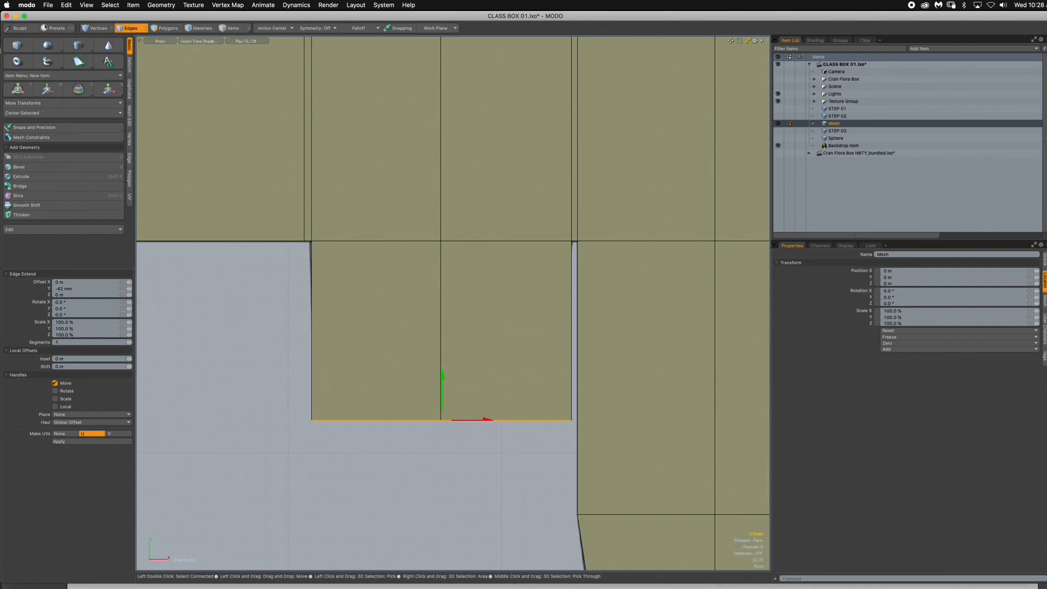
- Scale the lower-left dust flap's end edges to 90% in X and move them about -2 mm to the dieline's outer corner
key(r)
drag(491, 420, 488, 420)
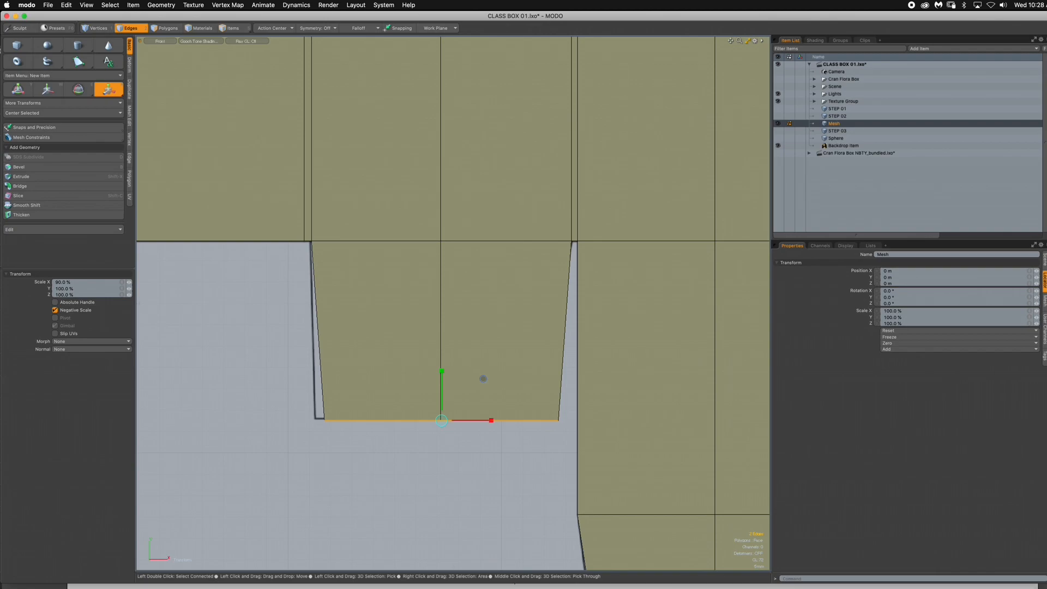
key(w)
drag(482, 379, 474, 379)
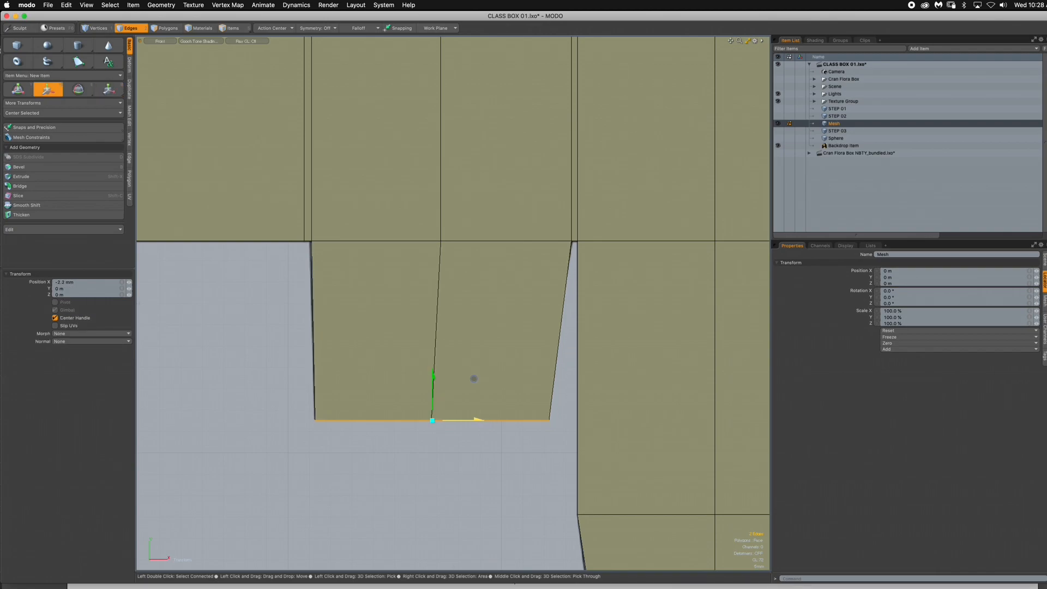
key(space)
- Move the lower-left dust flap's inner corner vertex in X onto the dieline corner
alt+click(97, 29)
click(549, 420)
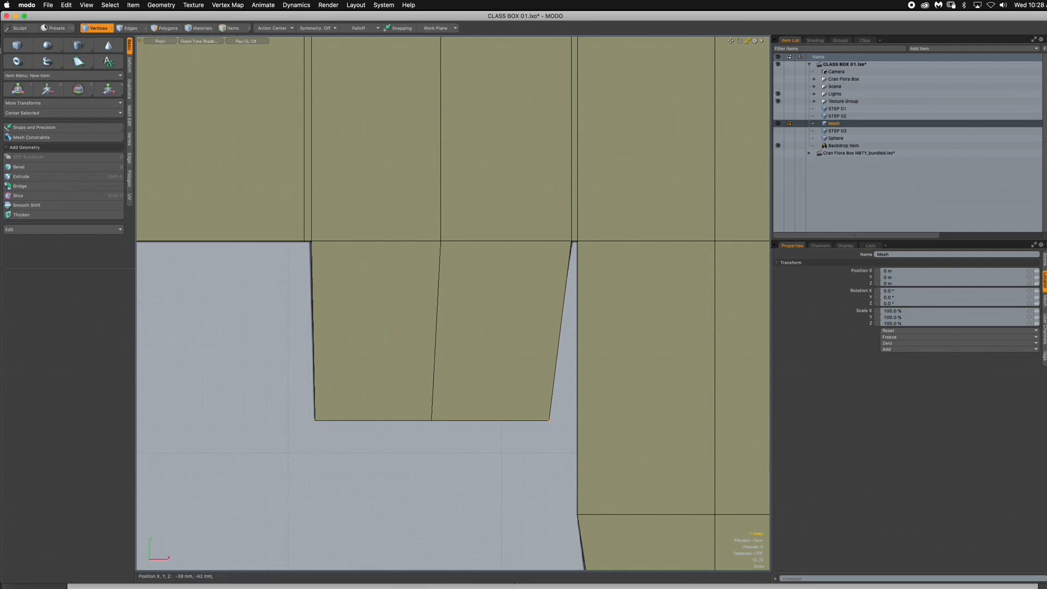
key(w)
drag(590, 379, 503, 383)
key(space)
click(588, 381)
- Extend the top edges between the rightmost panel's slices up to the dieline's end for the upper-right dust flap
alt+shift+drag(589, 328, 464, 335)
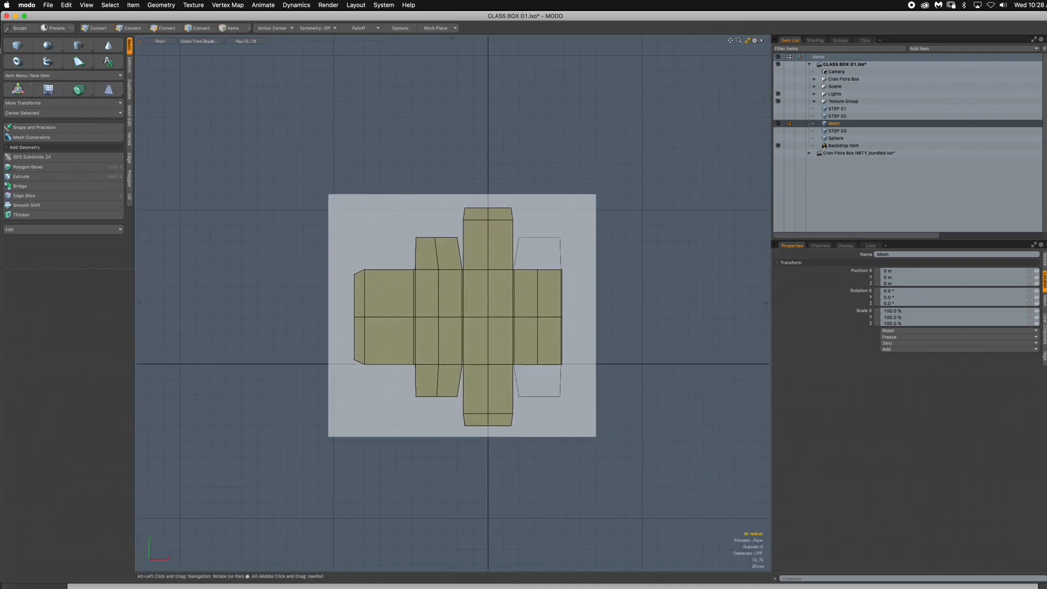
ctrl+alt+drag(543, 281, 600, 281)
alt+shift+drag(529, 223, 592, 258)
key(2)
click(545, 335)
shift+click(643, 335)
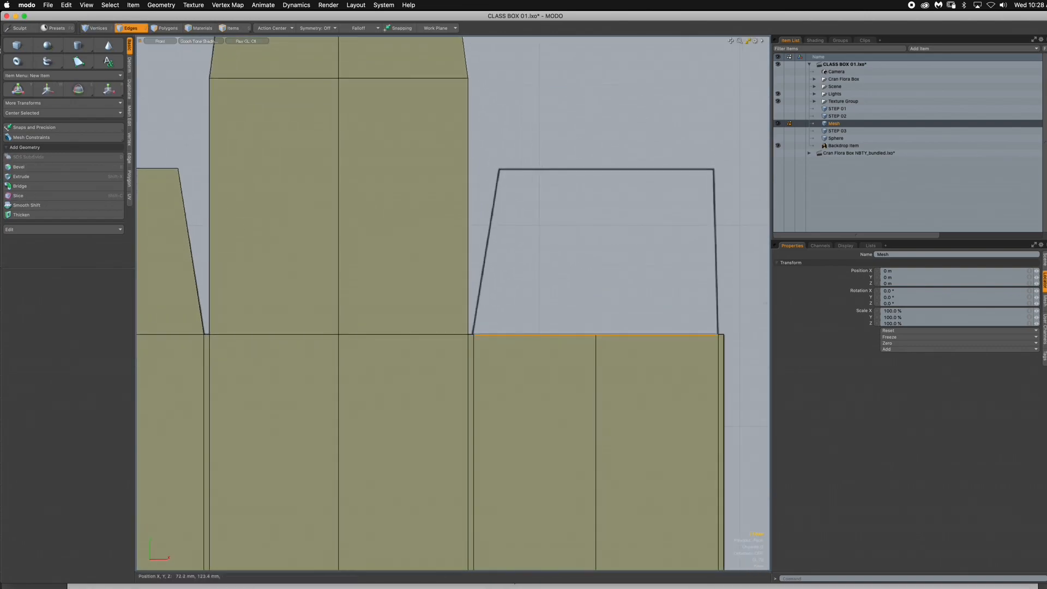
key(z)
drag(598, 311, 653, 126)
- Narrow the upper-right dust flap's end edges in X and move them 4 mm in X toward the dieline's outer corner
key(r)
key(w)
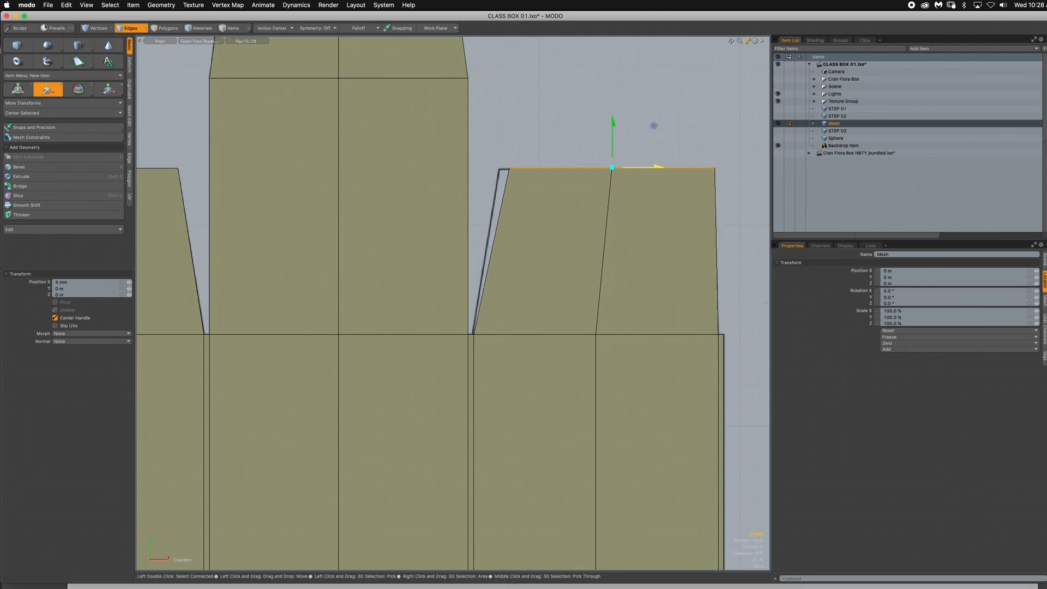
key(space)
- Move the upper-right dust flap's inner corner vertex -2 mm in X onto the dieline corner
key(1)
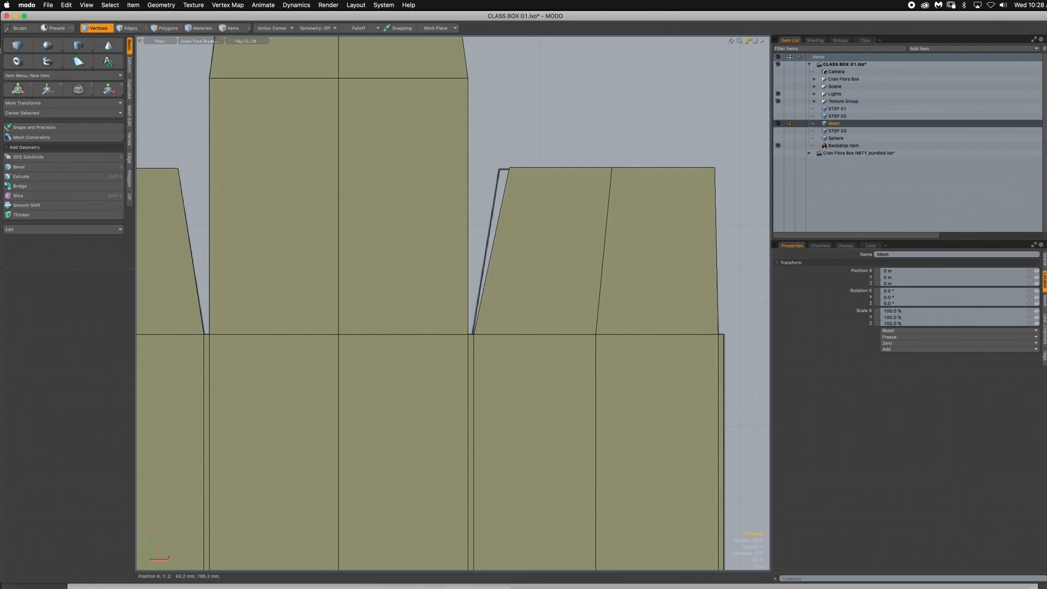
key(w)
drag(556, 167, 548, 166)
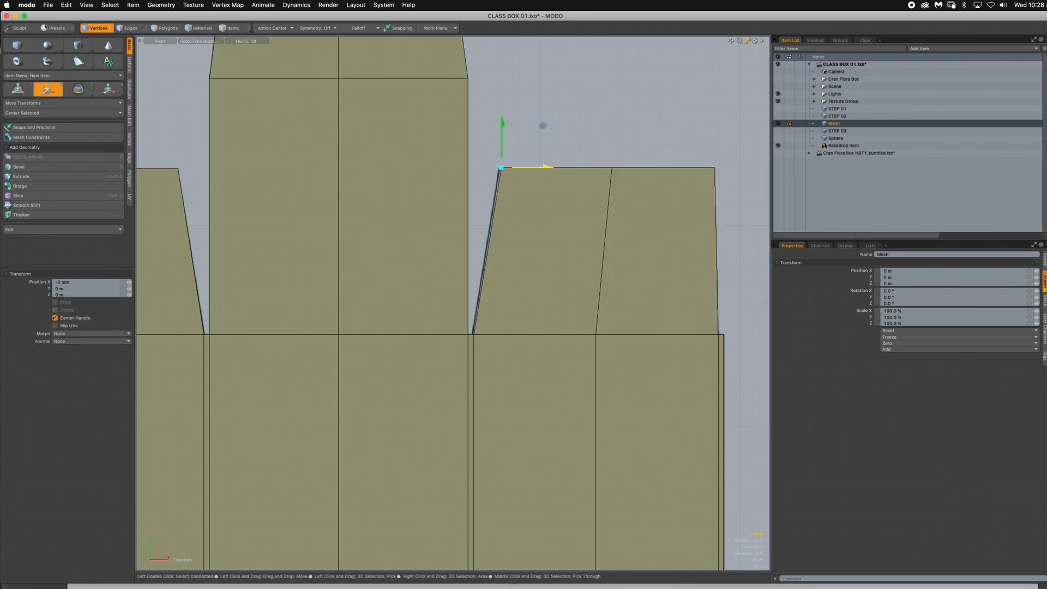
key(space)
- Extend the bottom edges between the rightmost panel's slices -41.2 mm in Y to form the lower-right dust flap
ctrl+alt+drag(599, 258, 512, 262)
alt+drag(566, 360, 503, 282)
mouse_move(503, 284)
ctrl+alt+mouse_down()
mouse_move(595, 284)
mouse_move(499, 283)
ctrl+alt+mouse_up()
key(2)
shift+click(525, 377)
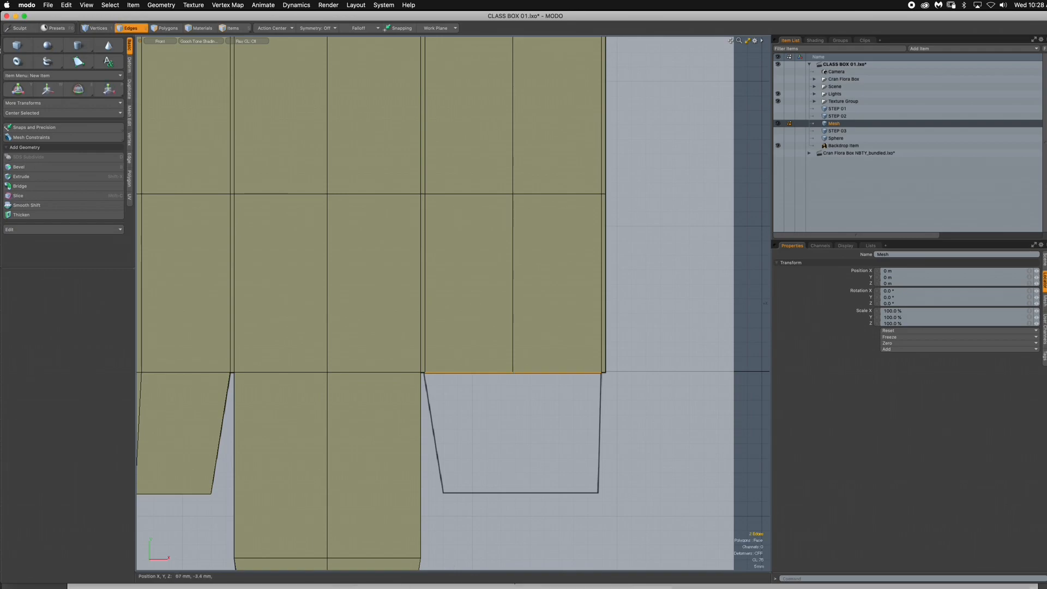
key(shift+x)
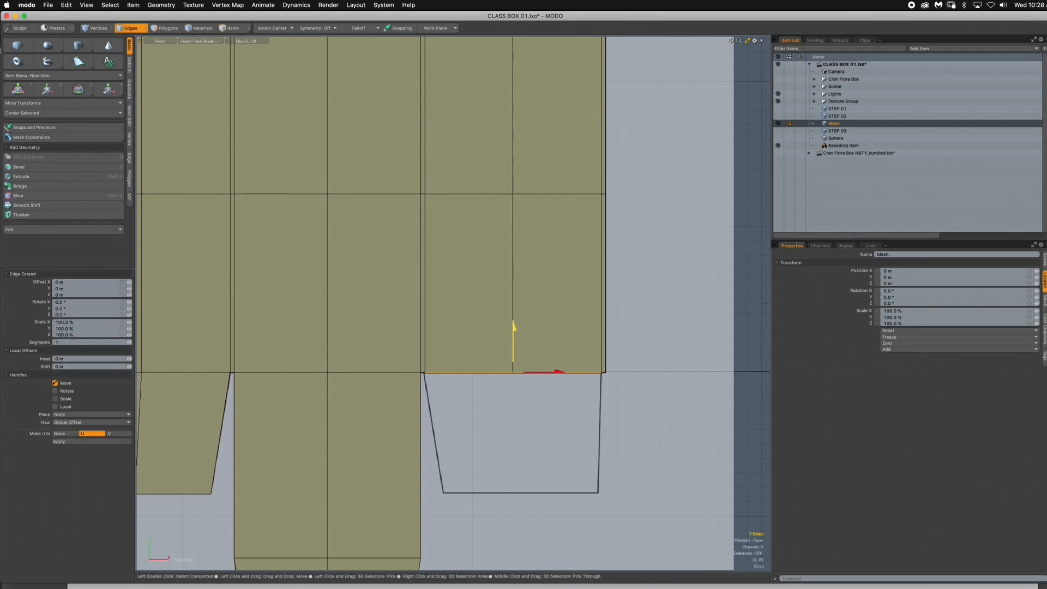
drag(513, 333, 514, 453)
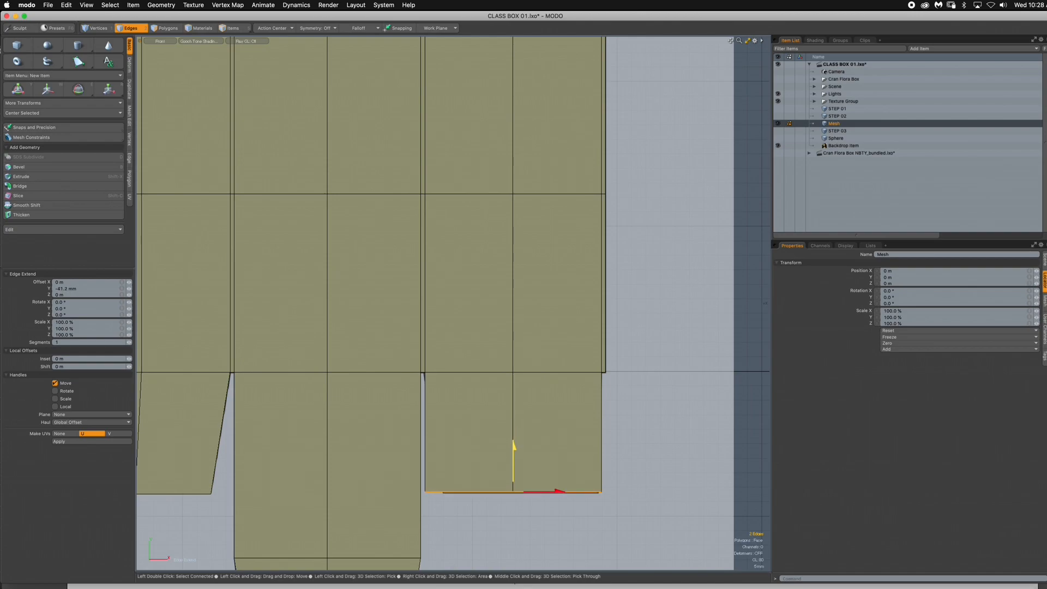
- Narrow the lower-right dust flap's end edges in X and shift them right to meet the dieline's outer corner
key(r)
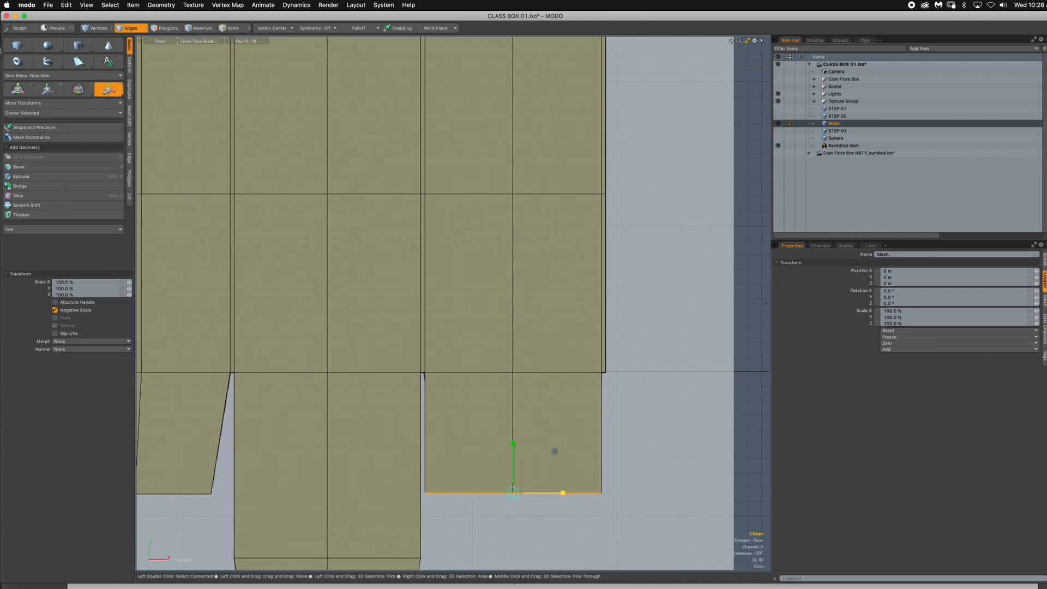
drag(563, 493, 555, 493)
key(w)
drag(555, 451, 565, 451)
key(space)
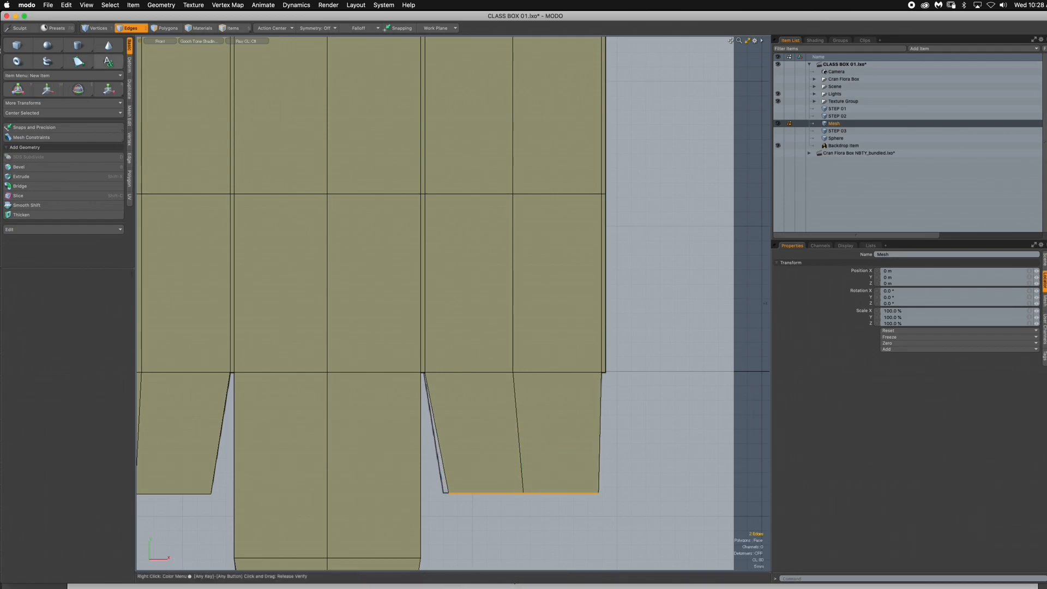
- Move the lower-right dust flap's inner corner vertex -1.8 mm in X onto the dieline corner and fit the whole box in view
key(1)
click(449, 493)
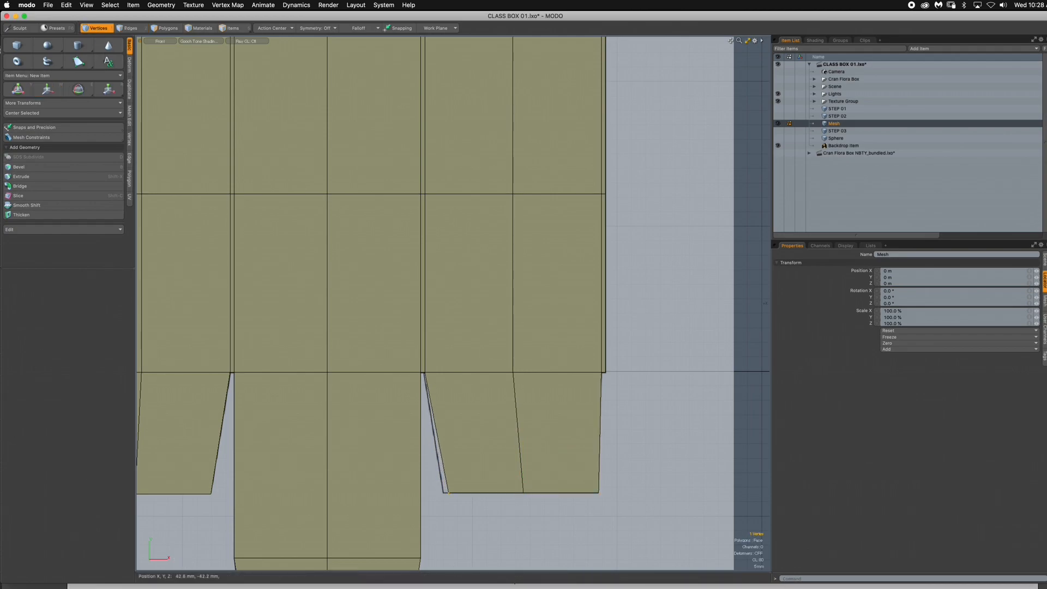
key(w)
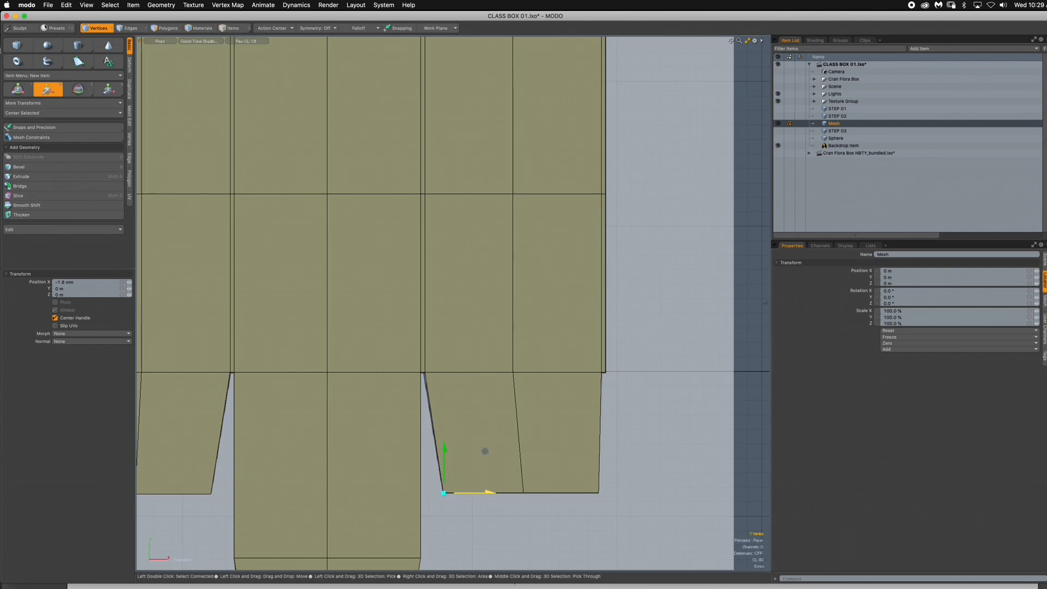
key(space)
key(a)
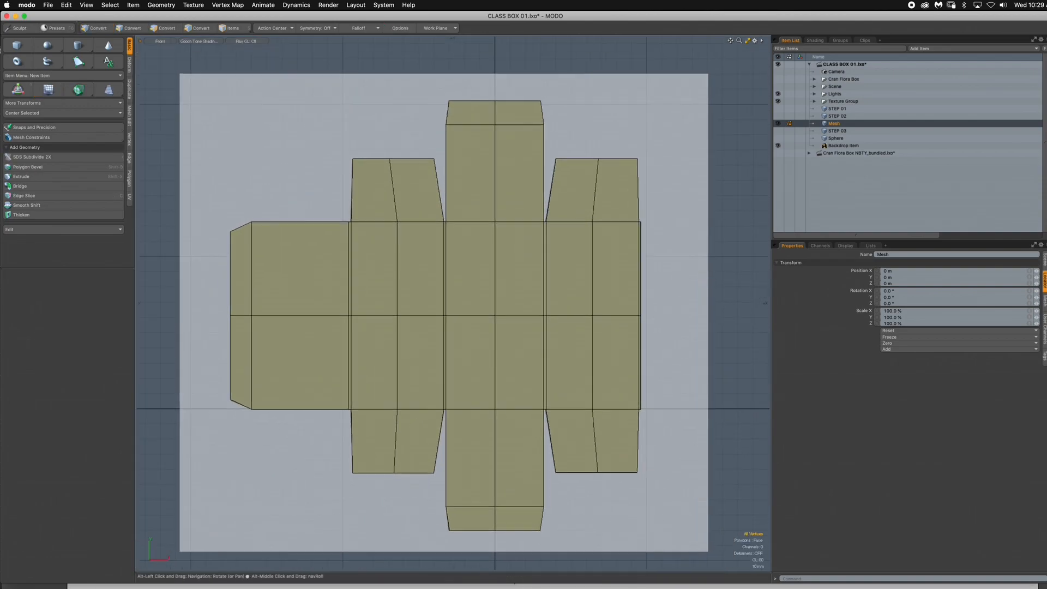
- Group the existing STEP 01, STEP 02 and STEP 03 meshes under one group locator
key(3)
ctrl+alt+drag(233, 110, 249, 110)
alt+drag(249, 110, 272, 96)
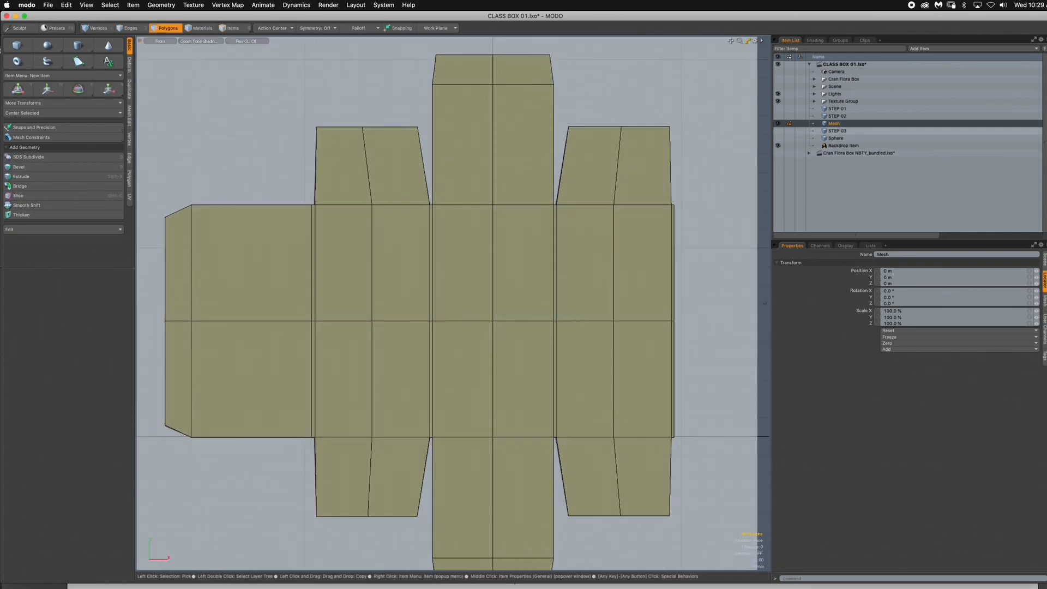
drag(834, 124, 829, 105)
click(837, 117)
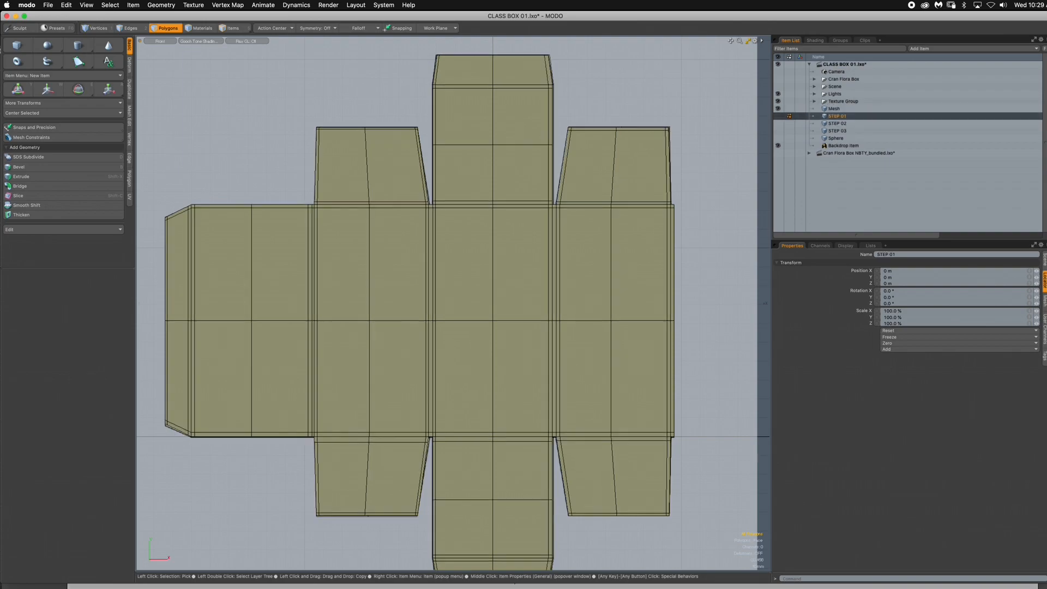
shift+click(837, 131)
key(ctrl+g)
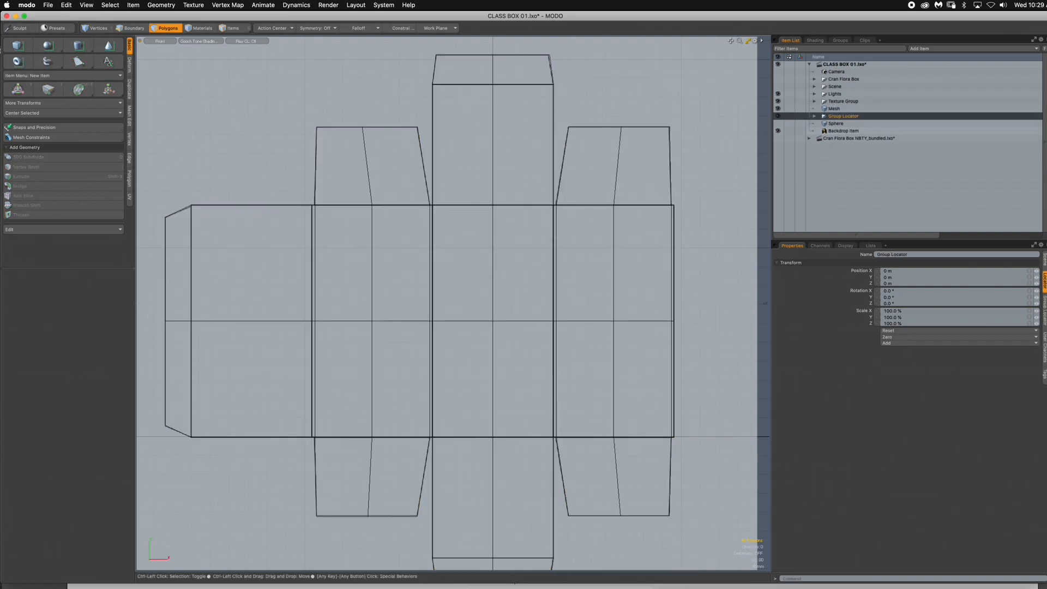
- Rename the Mesh item STEP 01 and save the scene
click(835, 110)
double_click(834, 109)
text(S)
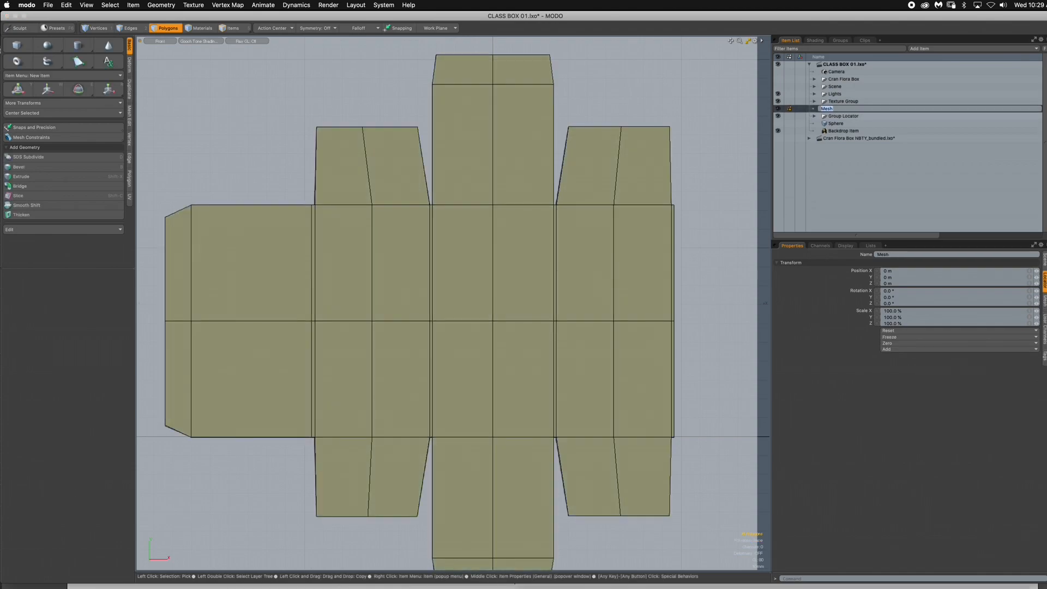
text(TE)
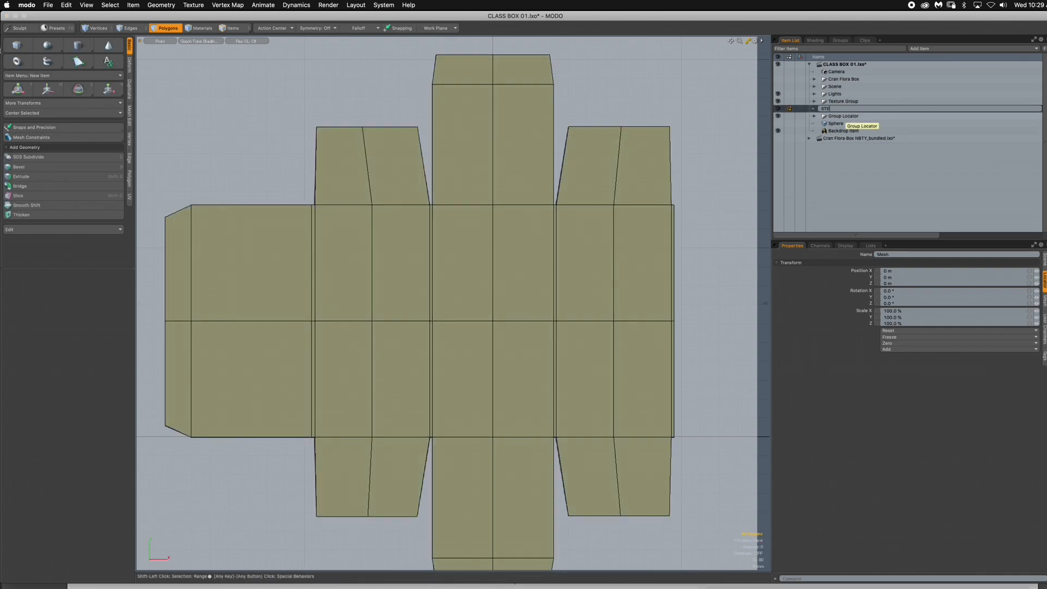
text(P 01)
key(Return)
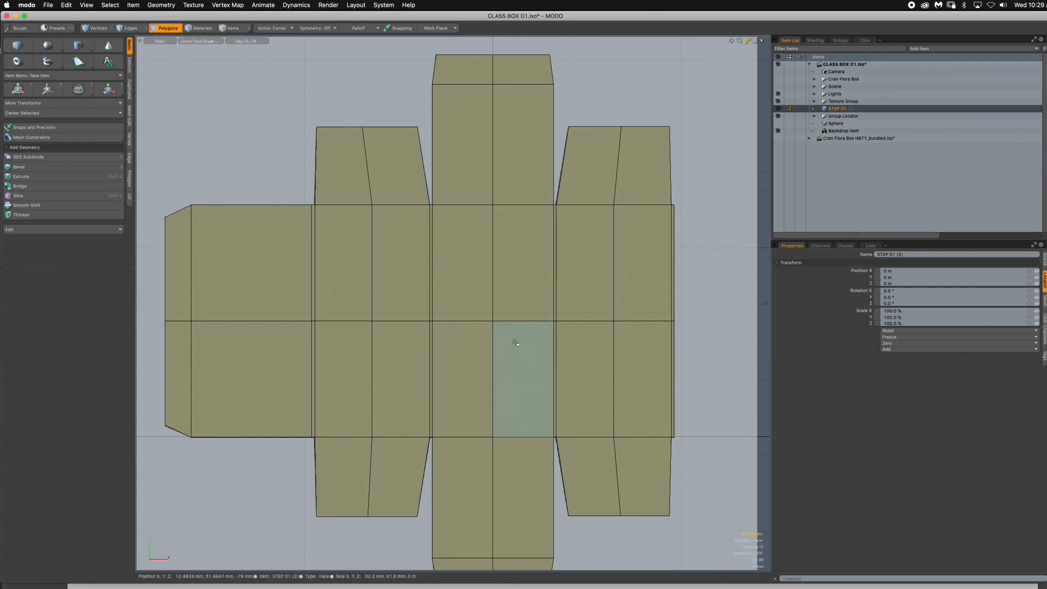
key(super+s)
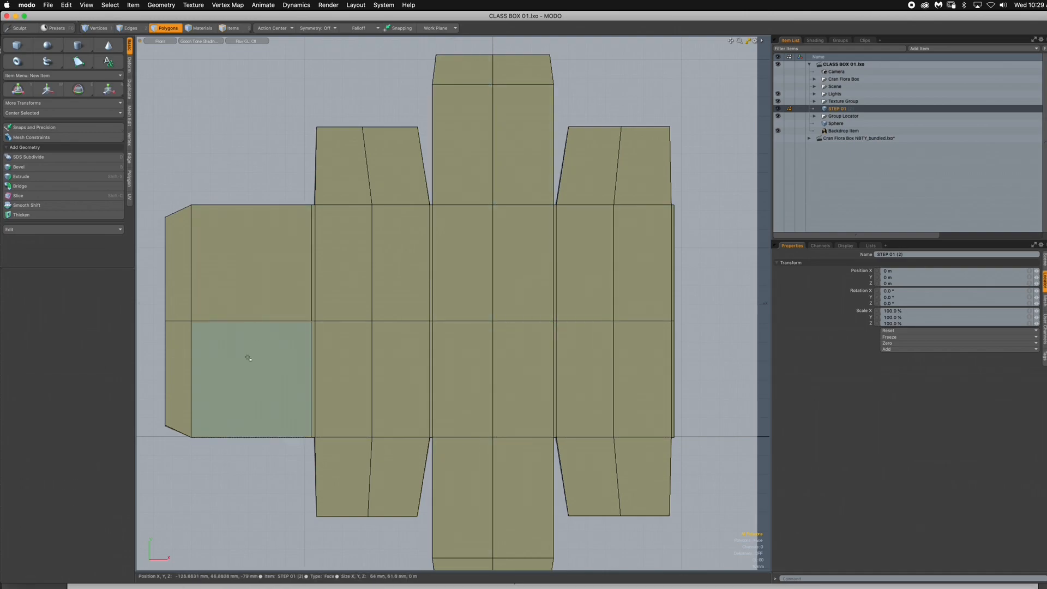
- Loop-slice the wide panel beside the glue tab with three vertical slices, one central and one near each side, and select the slice nearest the dust flaps
drag(245, 245, 217, 350)
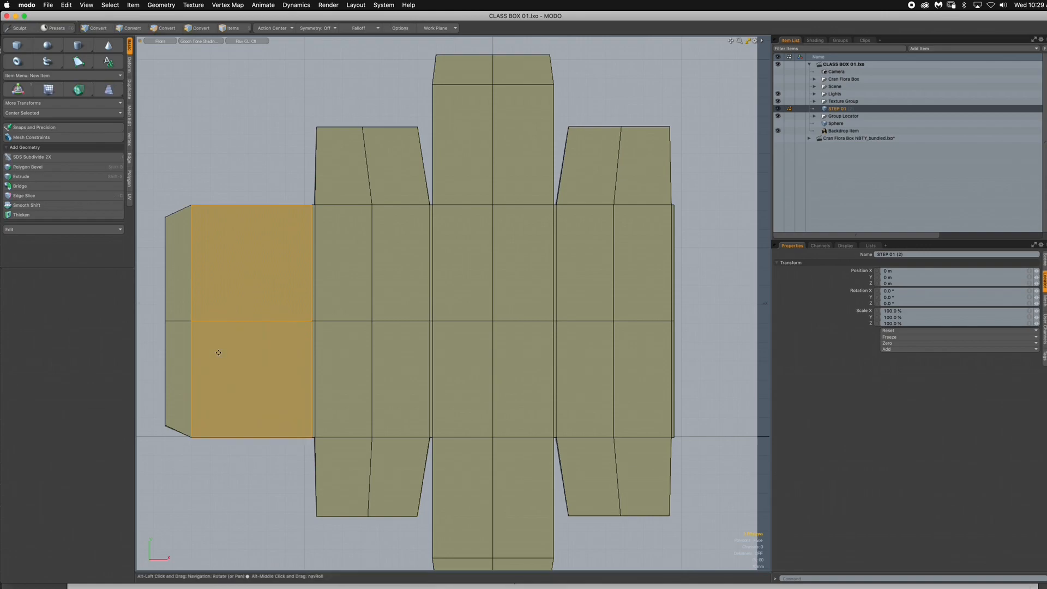
key(alt+c)
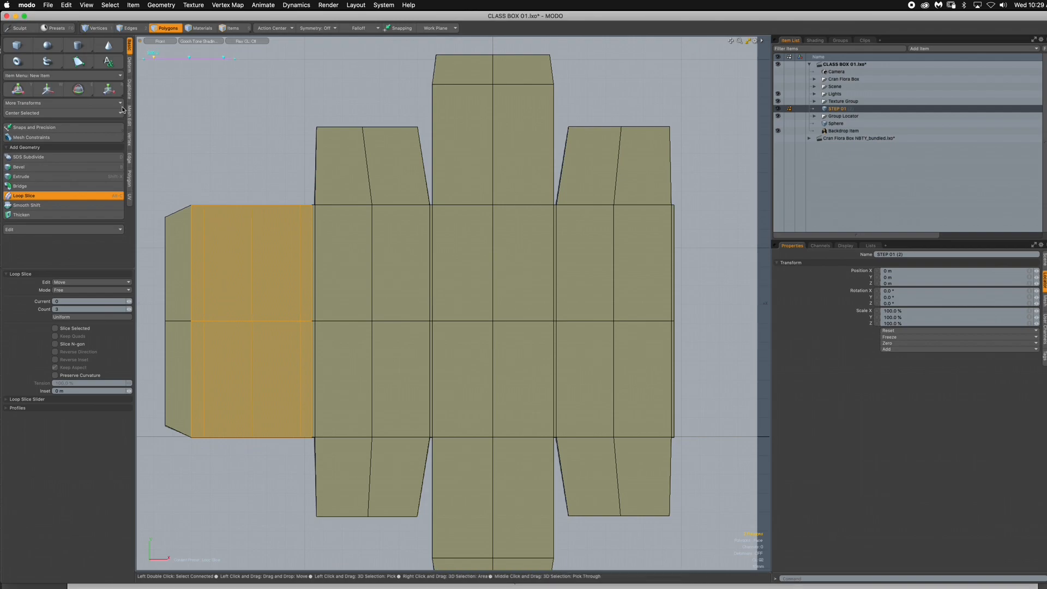
click(129, 27)
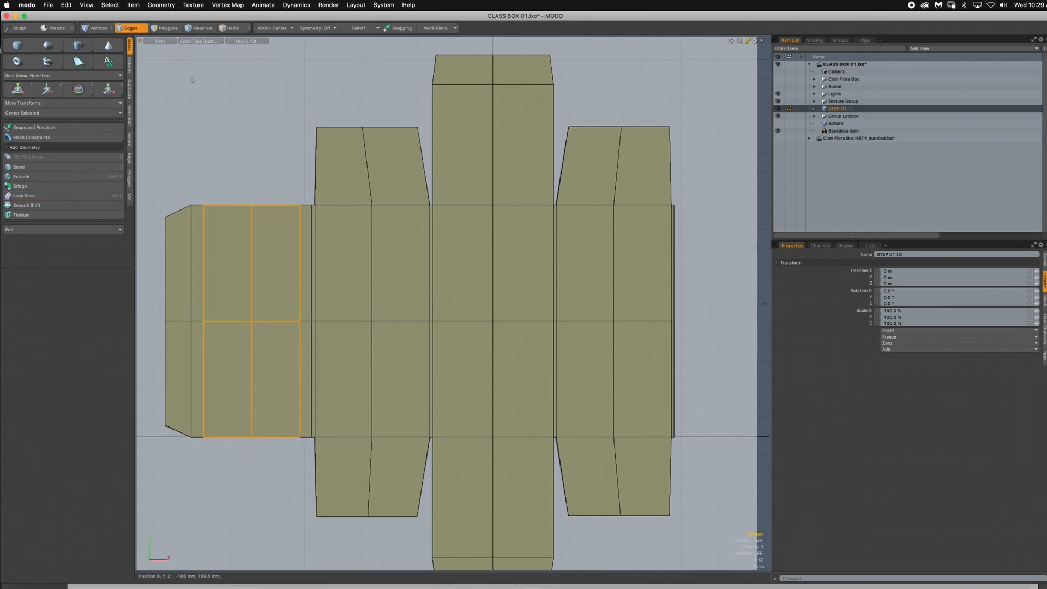
double_click(300, 286)
alt+shift+drag(346, 296, 447, 320)
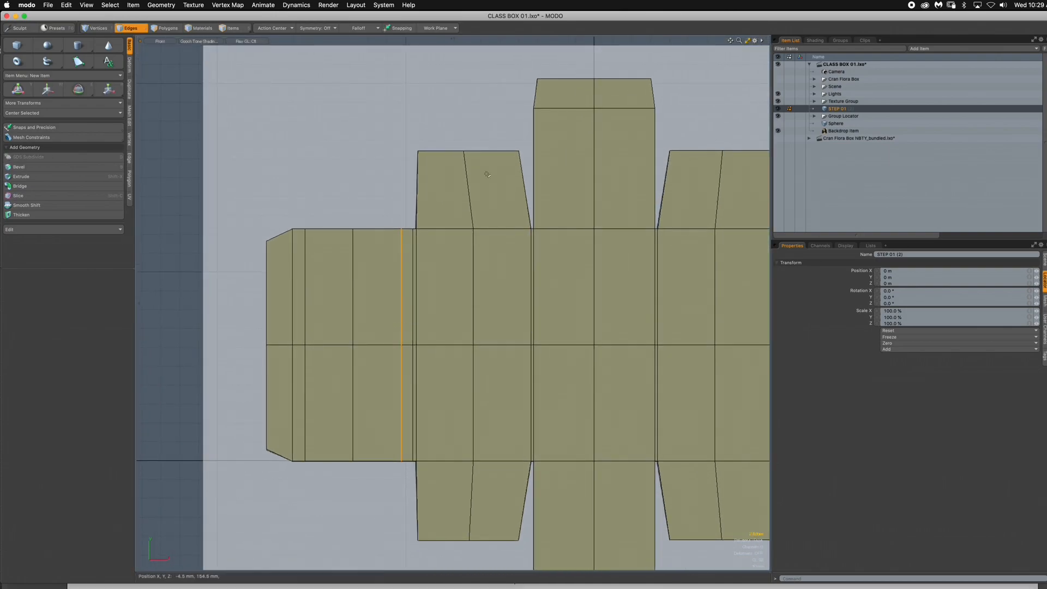
- Compare the mesh in the Wireframe, Cel Shading and Advanced OpenGL styles, and return the viewport to Gooch Toon Shading
click(200, 42)
click(203, 45)
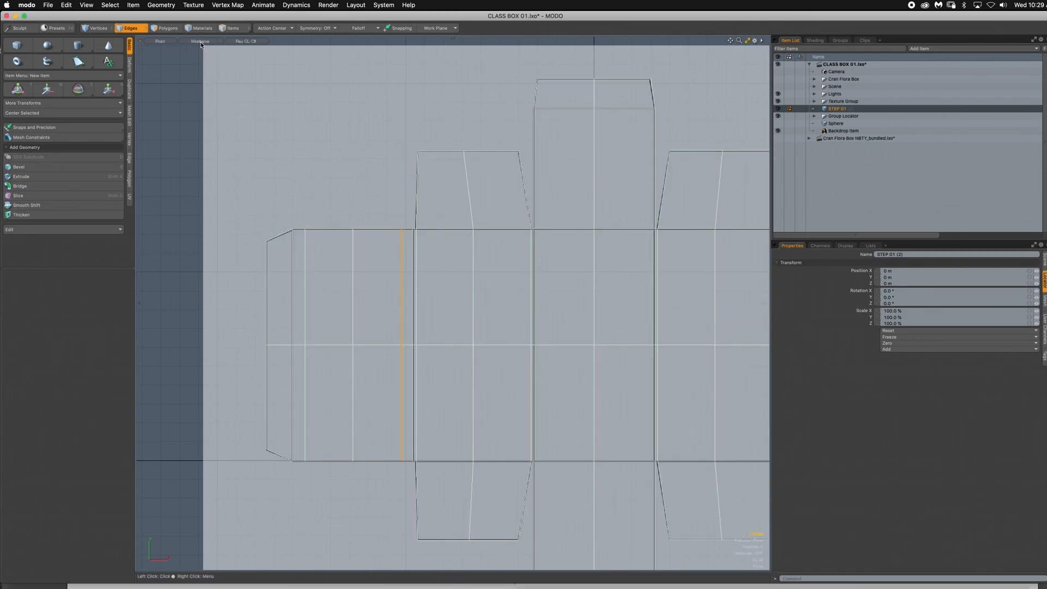
alt+drag(592, 224, 513, 220)
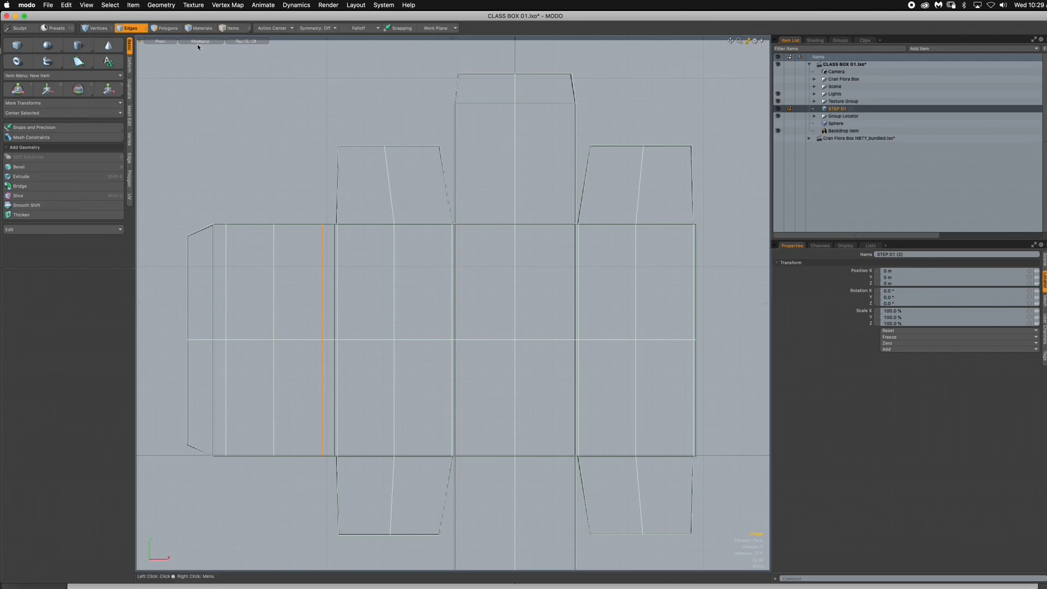
click(200, 41)
click(194, 91)
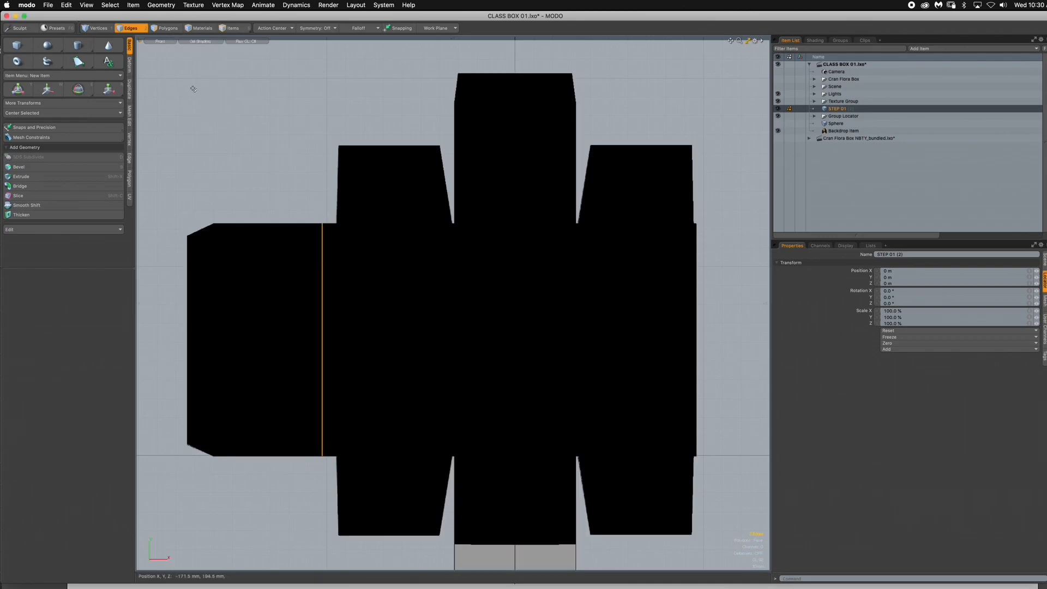
click(202, 42)
click(199, 80)
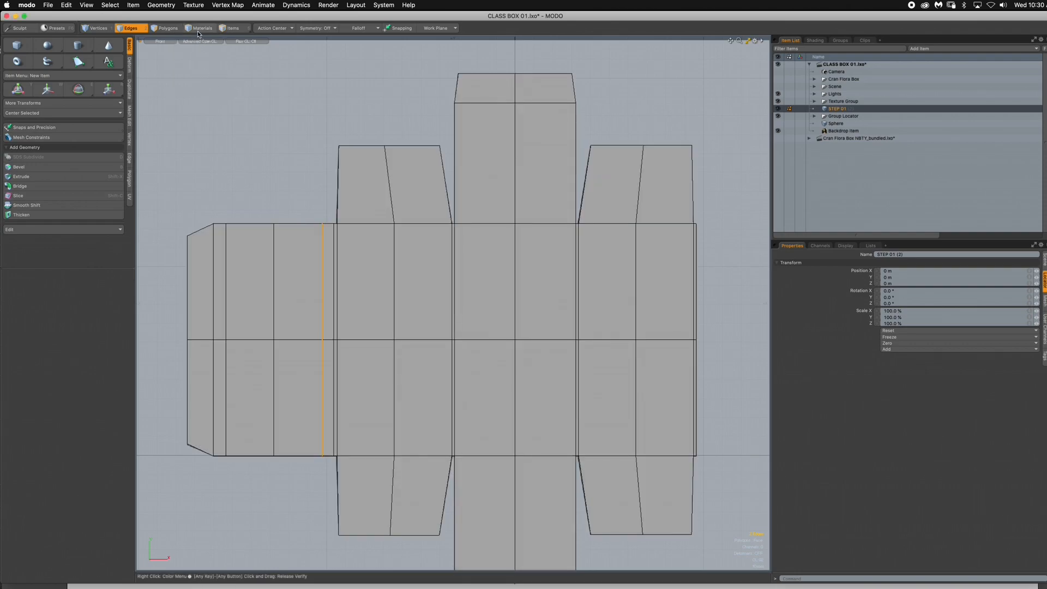
click(169, 31)
click(187, 59)
click(205, 42)
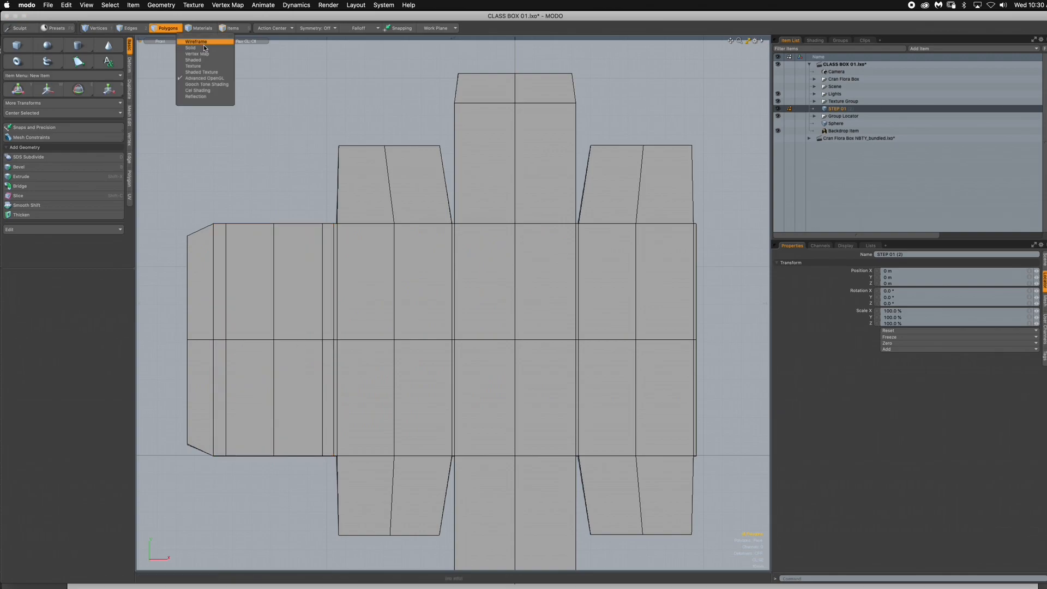
click(207, 85)
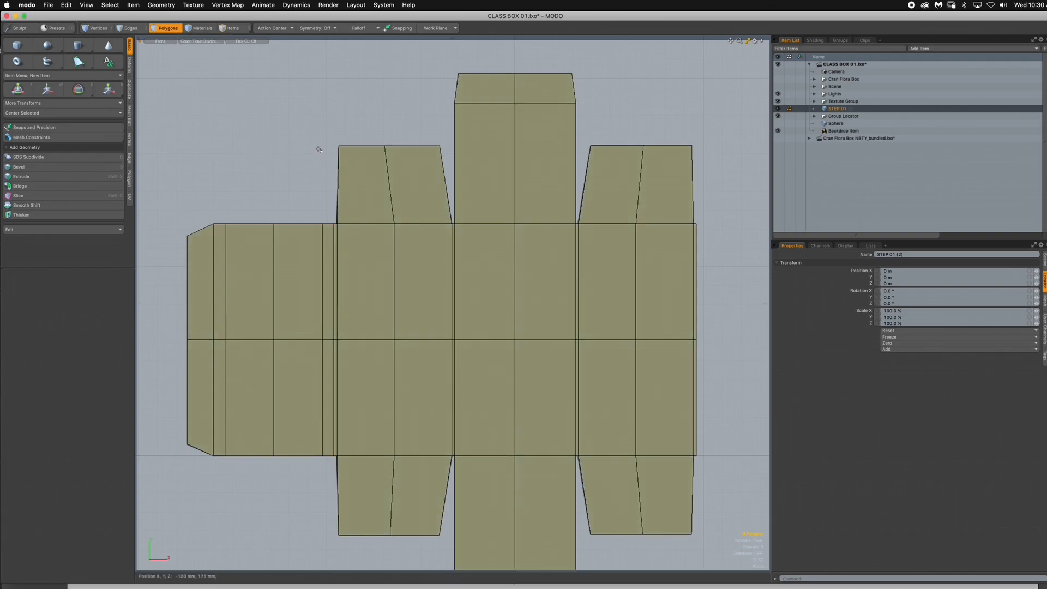
- Examine the centre panel, its two neighbouring side panels and the narrow fold strips between them
mouse_move(544, 275)
mouse_down()
mouse_move(483, 305)
mouse_move(476, 349)
mouse_up()
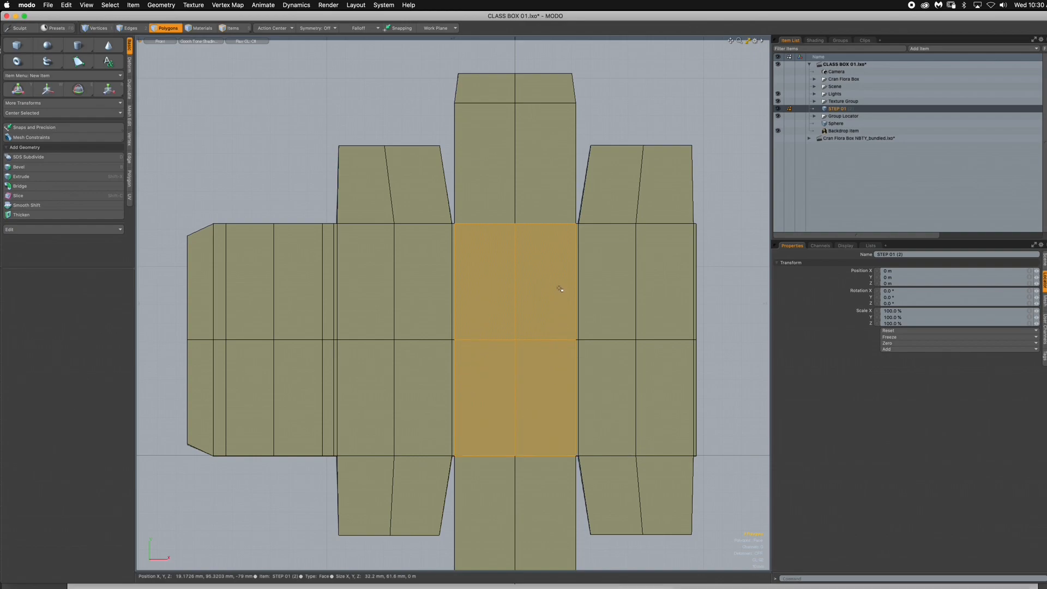
drag(549, 261, 469, 345)
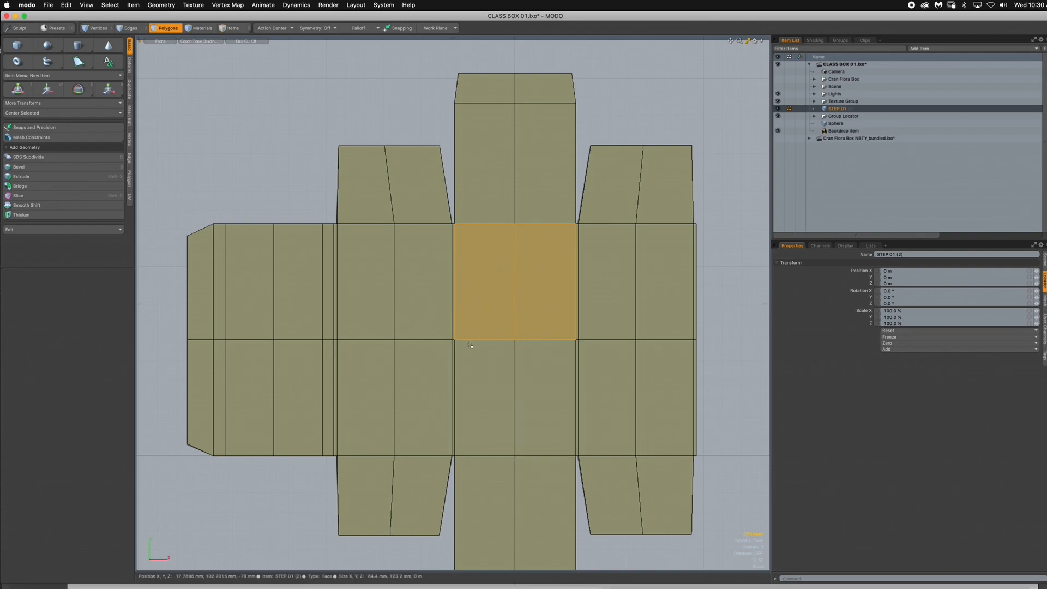
click(373, 278)
drag(372, 278, 384, 393)
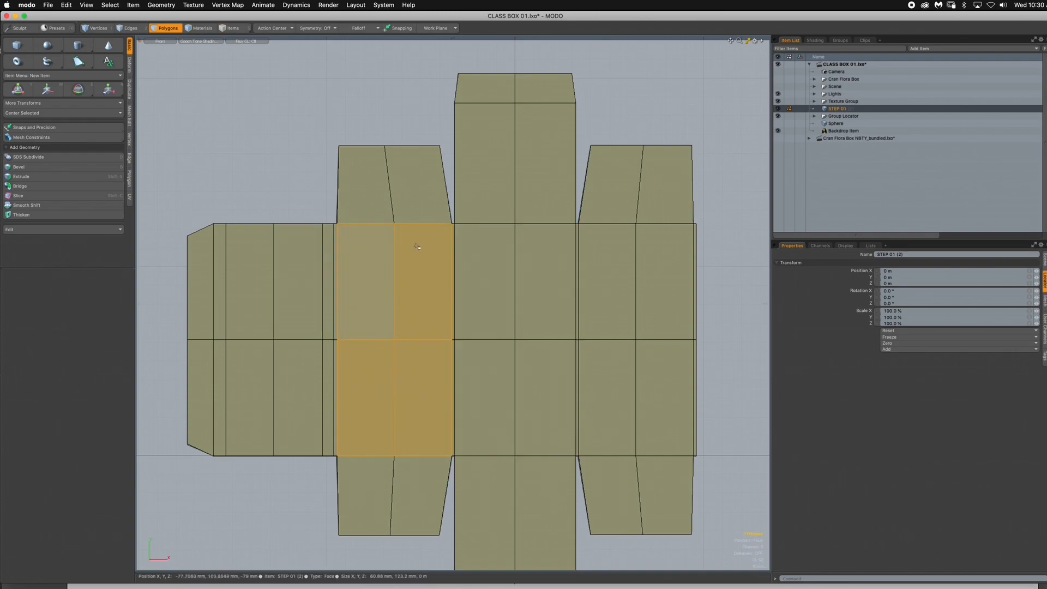
mouse_move(660, 260)
mouse_down()
mouse_move(599, 316)
mouse_move(642, 399)
mouse_up()
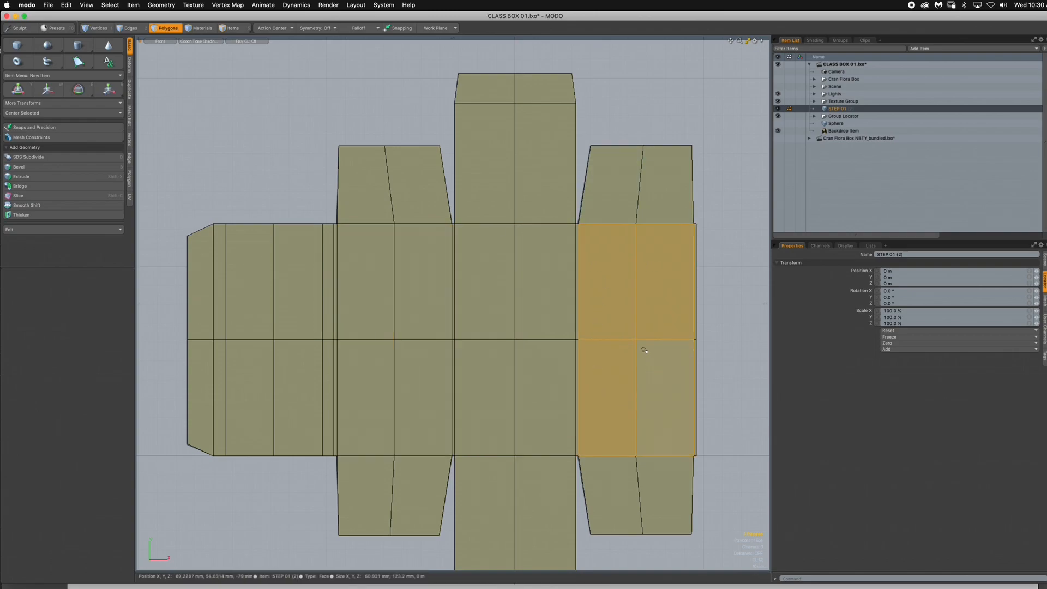
ctrl+alt+drag(494, 303, 595, 297)
alt+drag(540, 276, 503, 221)
alt+drag(520, 397, 575, 444)
alt+drag(513, 338, 579, 259)
alt+drag(537, 295, 436, 416)
scroll(436, 416, down, 5)
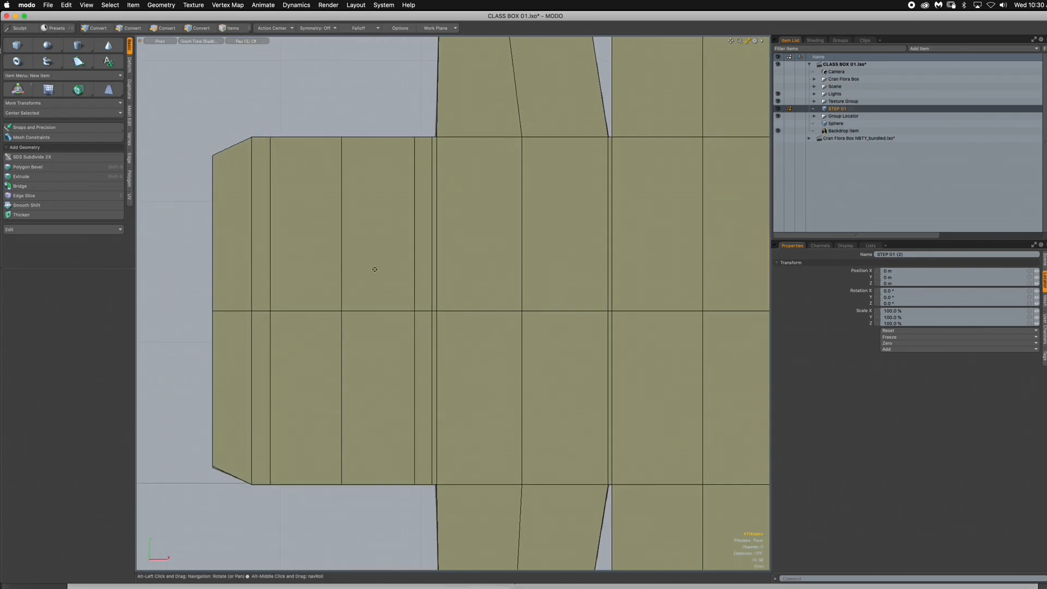
alt+drag(548, 287, 393, 278)
ctrl+alt+drag(510, 287, 491, 288)
alt+drag(505, 297, 452, 348)
alt+drag(486, 313, 484, 328)
click(231, 63)
- Loop-slice the upper row of panel polygons with a count of 1, placing the slice just below the top fold line
drag(718, 235, 287, 251)
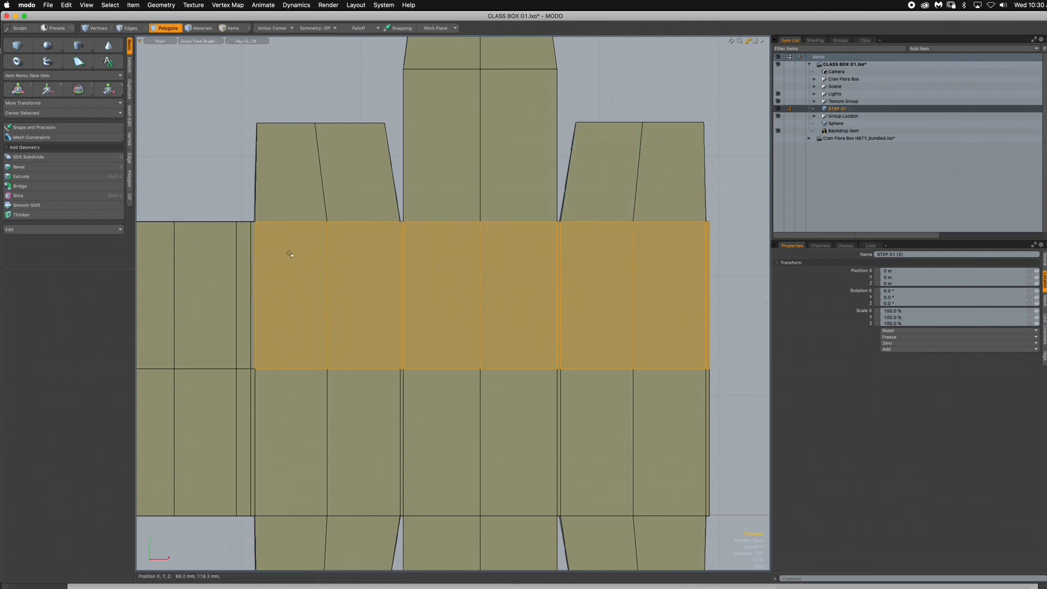
mouse_move(461, 264)
alt+mouse_down()
mouse_move(509, 302)
mouse_move(505, 337)
alt+mouse_up()
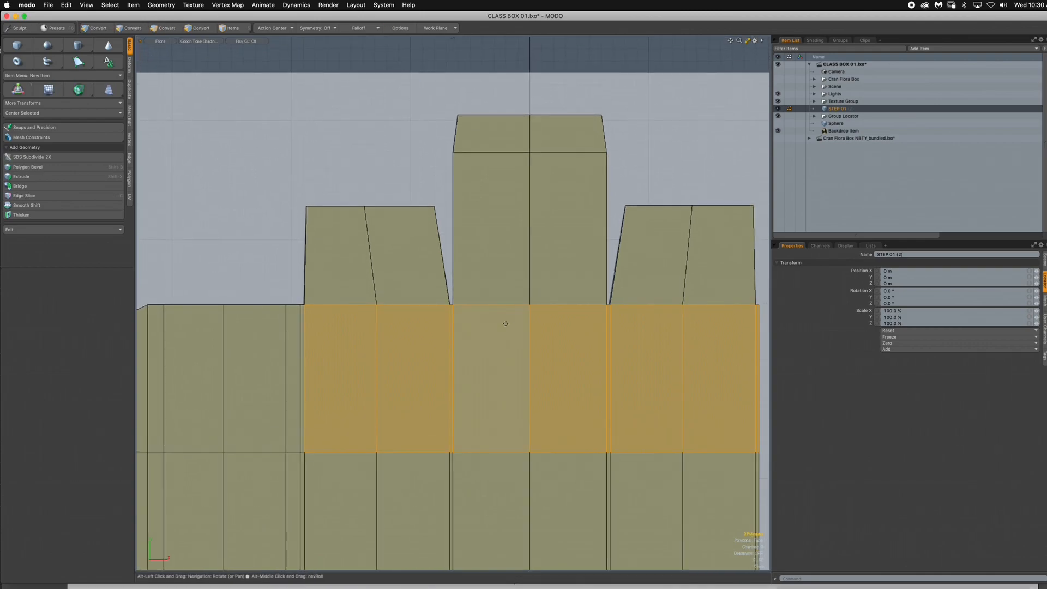
key(alt+c)
click(61, 309)
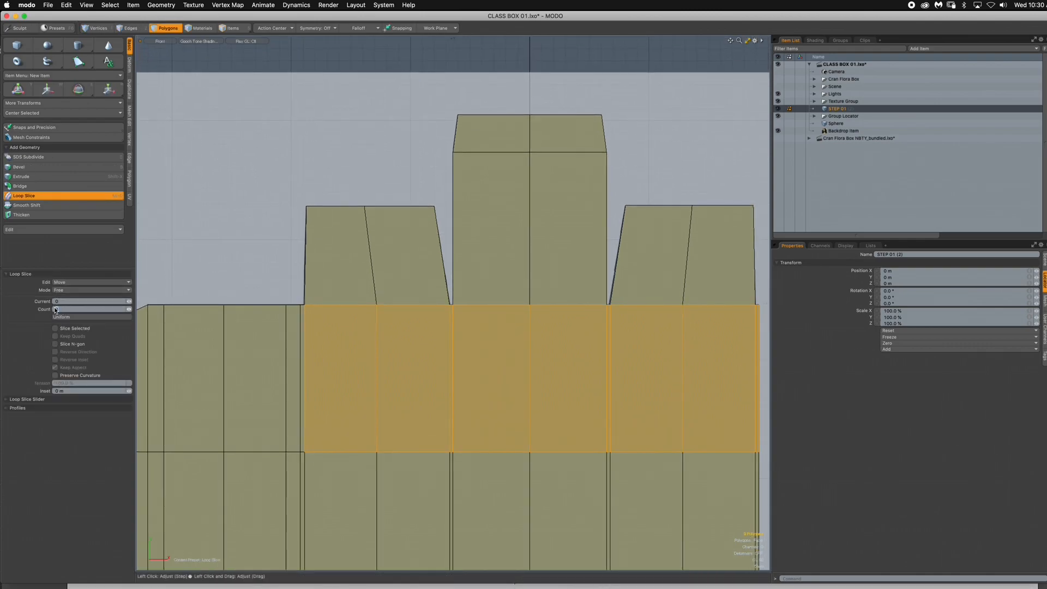
text(1)
key(Return)
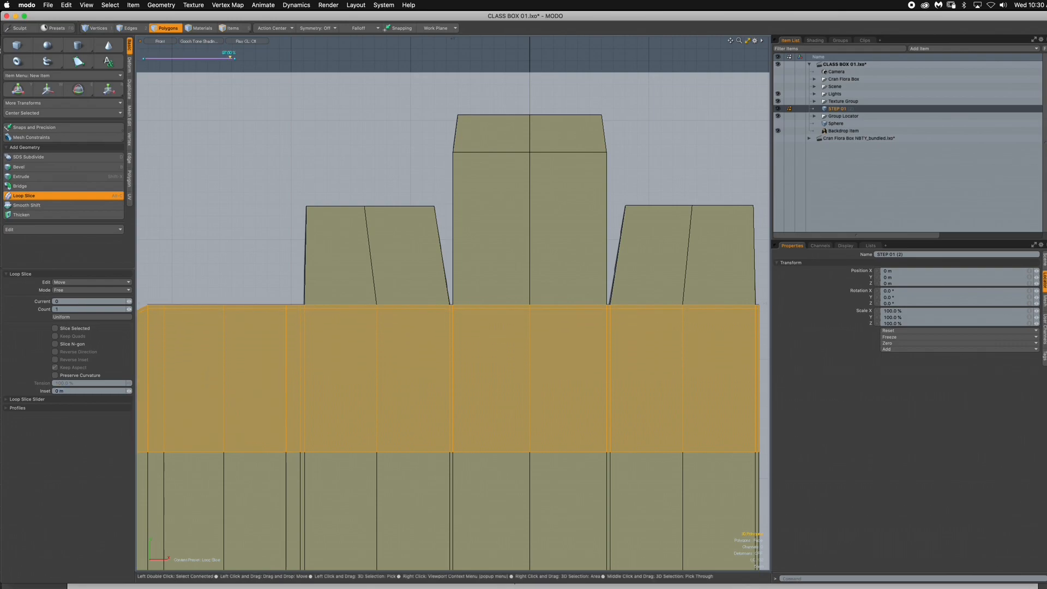
scroll(438, 313, up, 5)
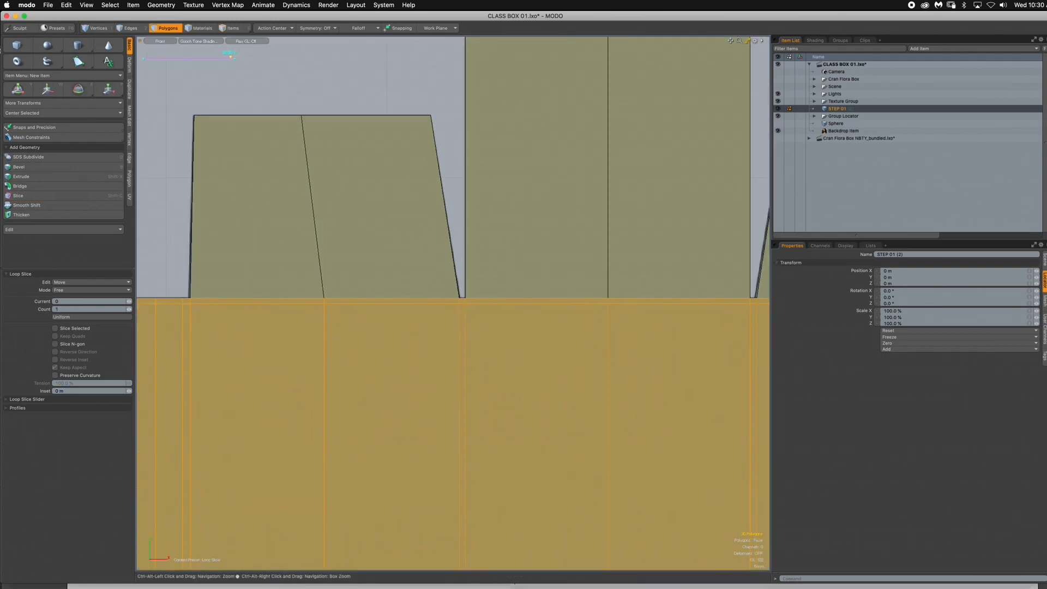
scroll(496, 303, down, 3)
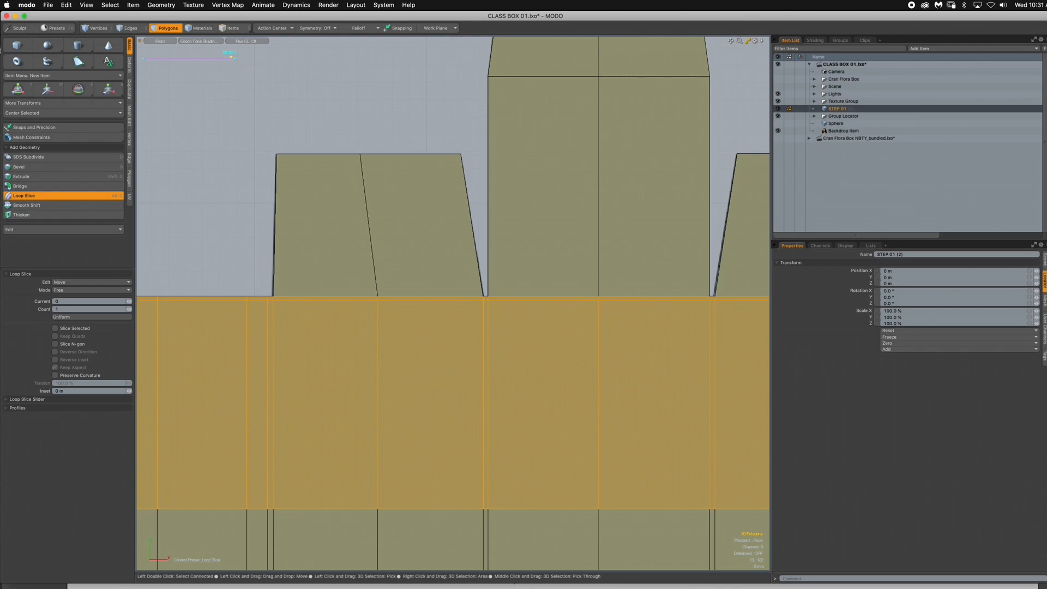
mouse_move(402, 199)
ctrl+alt+mouse_down()
mouse_move(358, 216)
mouse_move(434, 221)
mouse_move(396, 211)
ctrl+alt+mouse_up()
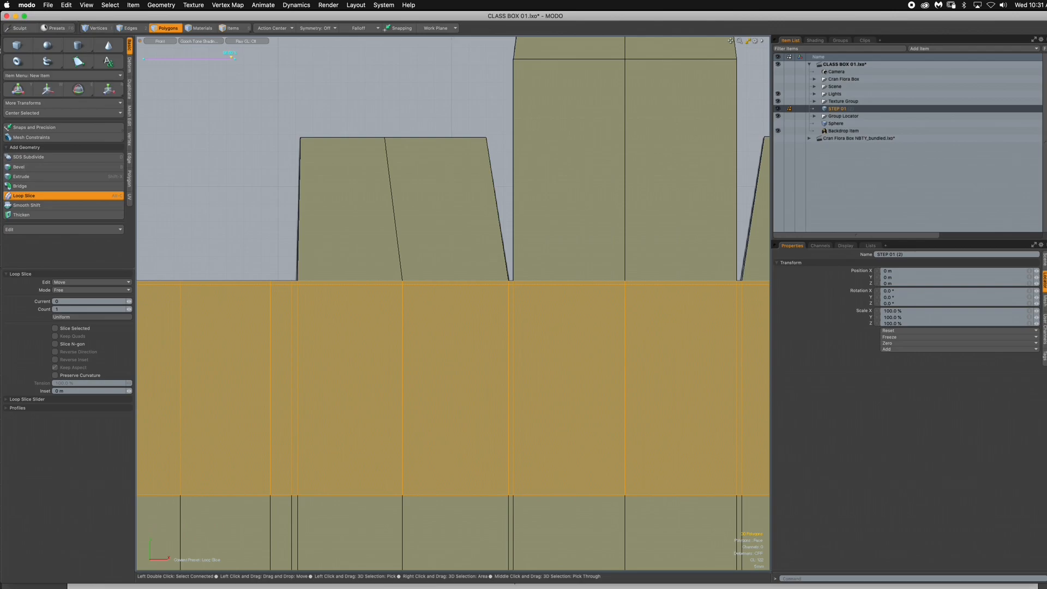
ctrl+alt+drag(396, 212, 349, 183)
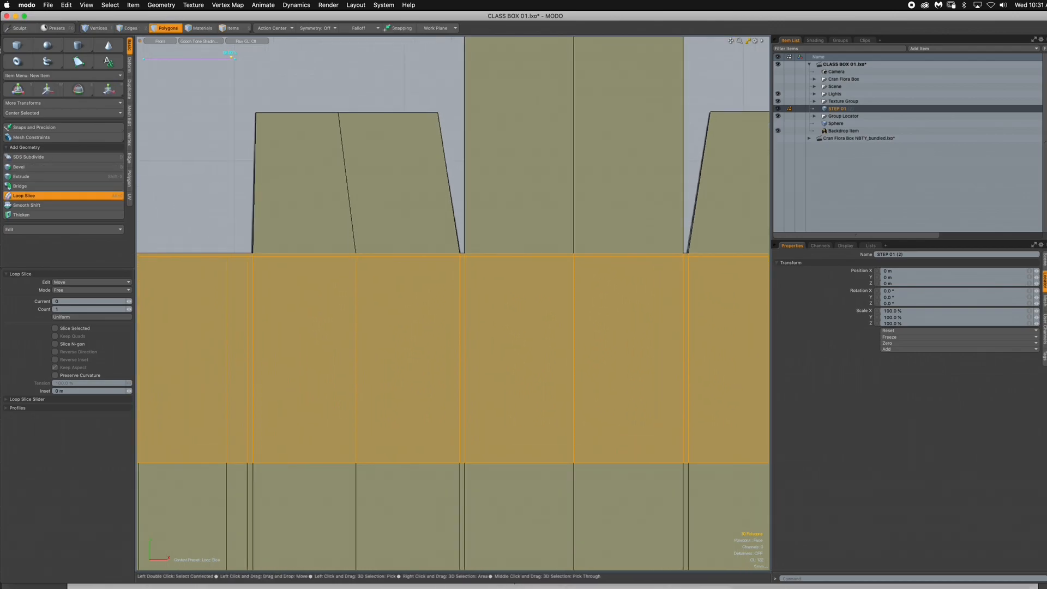
key(q)
key(Escape)
- Loop-slice the lower row of panel polygons once, placing the slice just above the bottom fold line, and clear the selection
alt+shift+drag(393, 188, 436, 81)
ctrl+alt+drag(436, 82, 398, 81)
alt+drag(583, 349, 518, 313)
drag(603, 326, 513, 326)
key(alt+c)
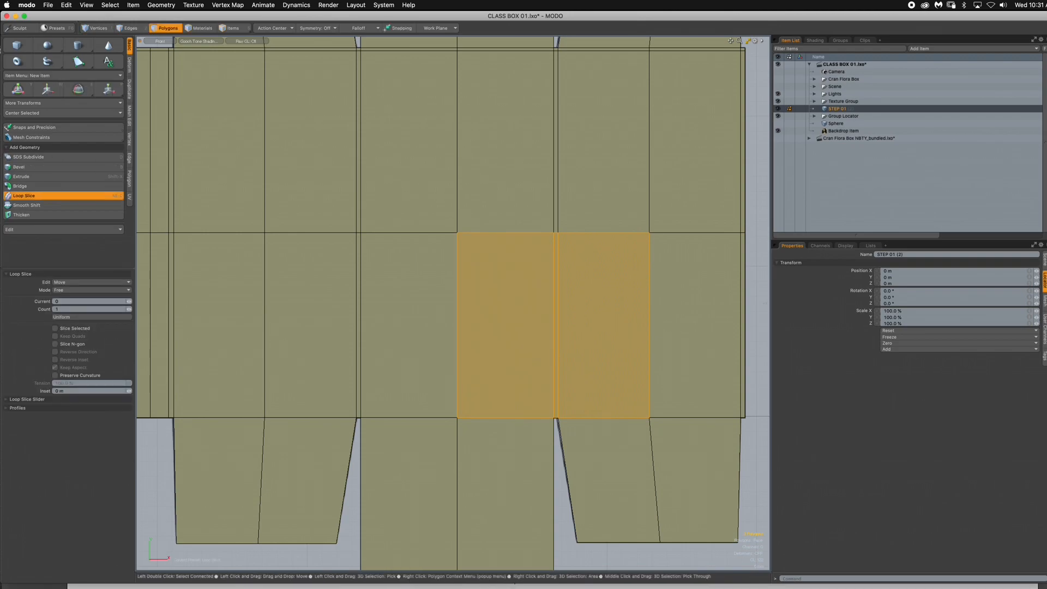
click(512, 326)
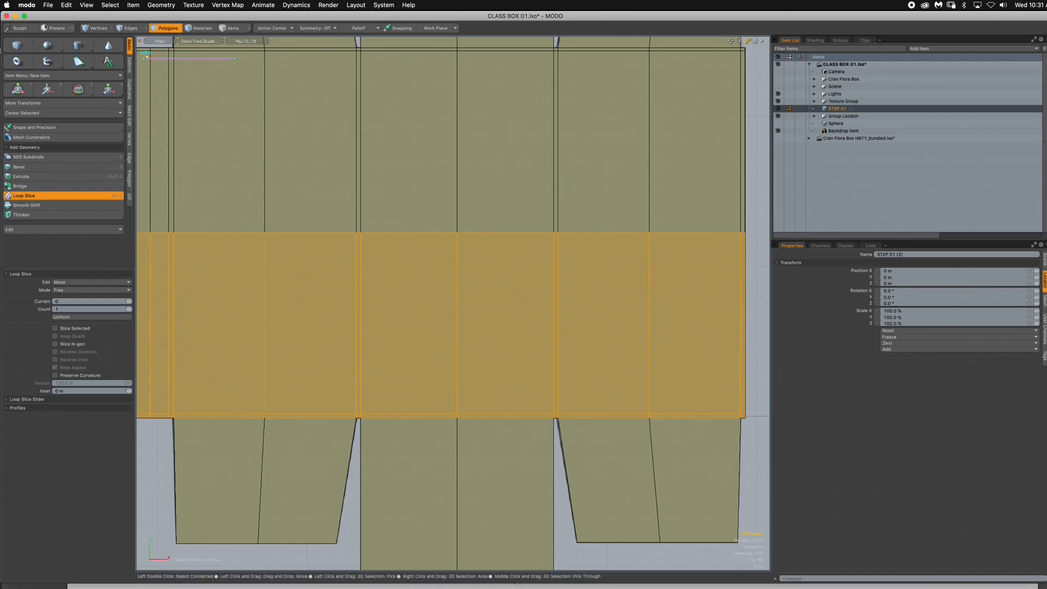
click(167, 28)
key(space)
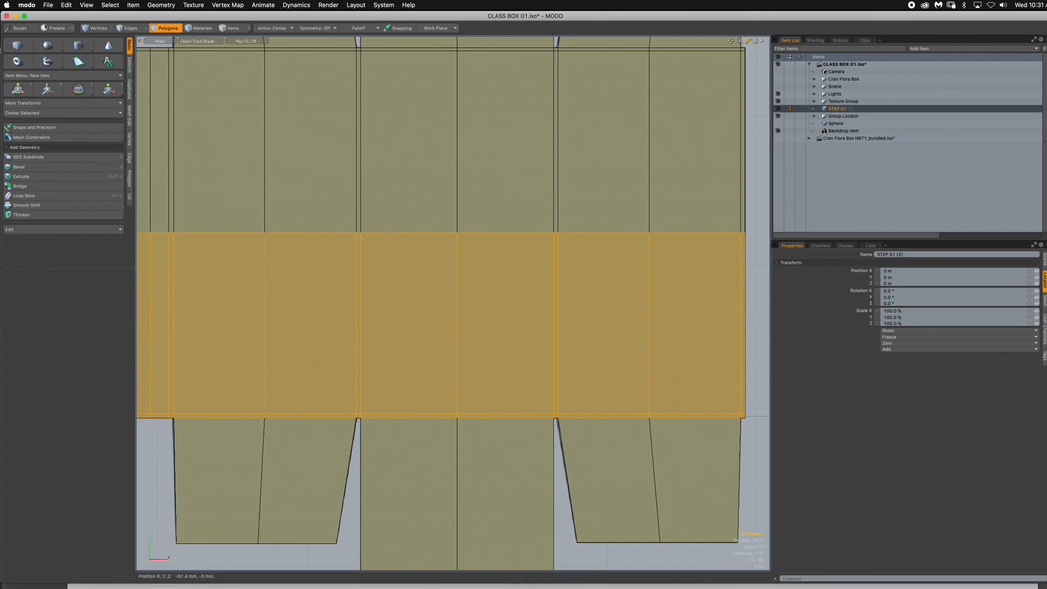
click(155, 480)
scroll(417, 414, down, 4)
alt+drag(417, 414, 468, 458)
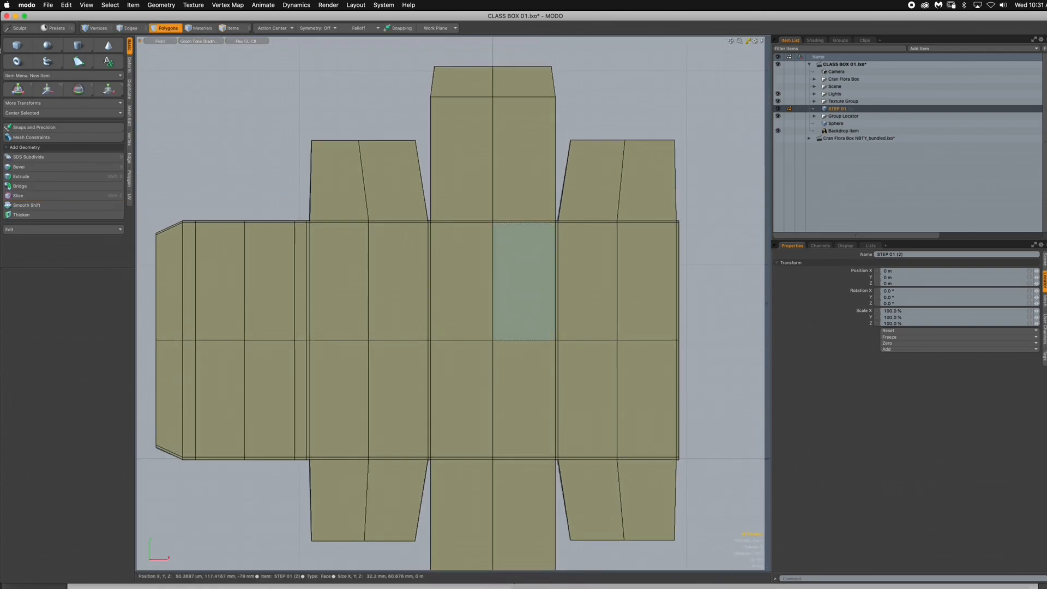
scroll(487, 227, up, 4)
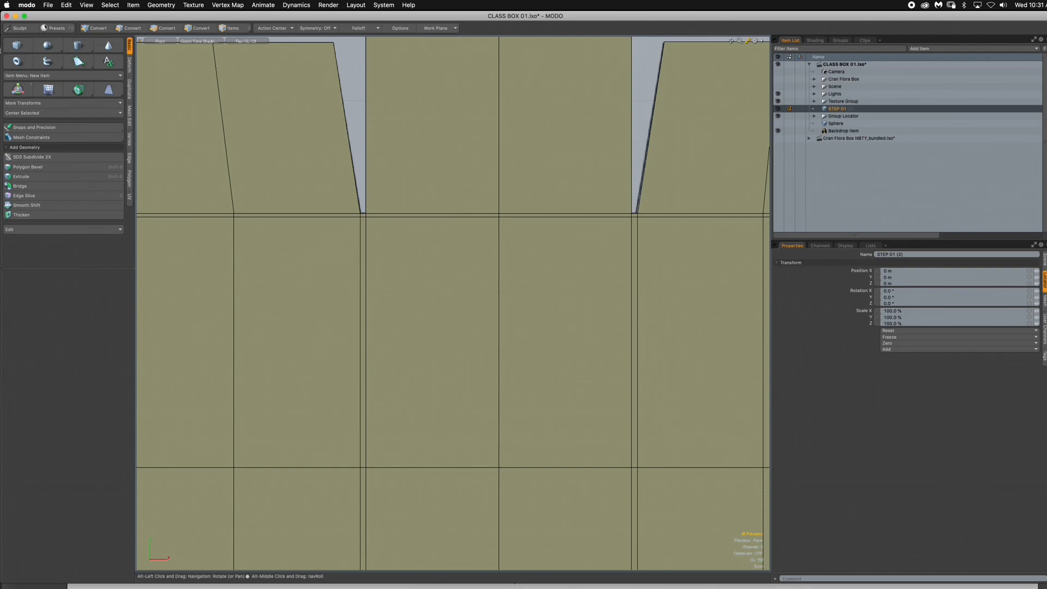
- Loop-slice the upper centre flap's two main polygons once, placing the slice just below the flap's upper fold line, and clear the selection
scroll(585, 313, down, 3)
alt+drag(586, 313, 562, 220)
ctrl+alt+drag(444, 465, 398, 566)
ctrl+alt+drag(398, 566, 436, 566)
drag(480, 272, 420, 273)
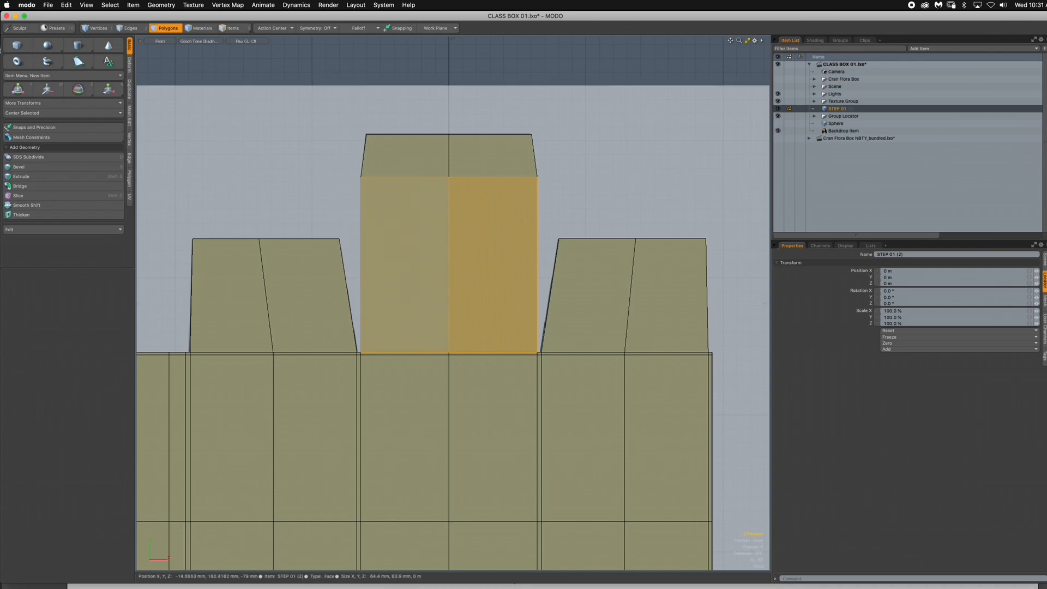
key(alt+c)
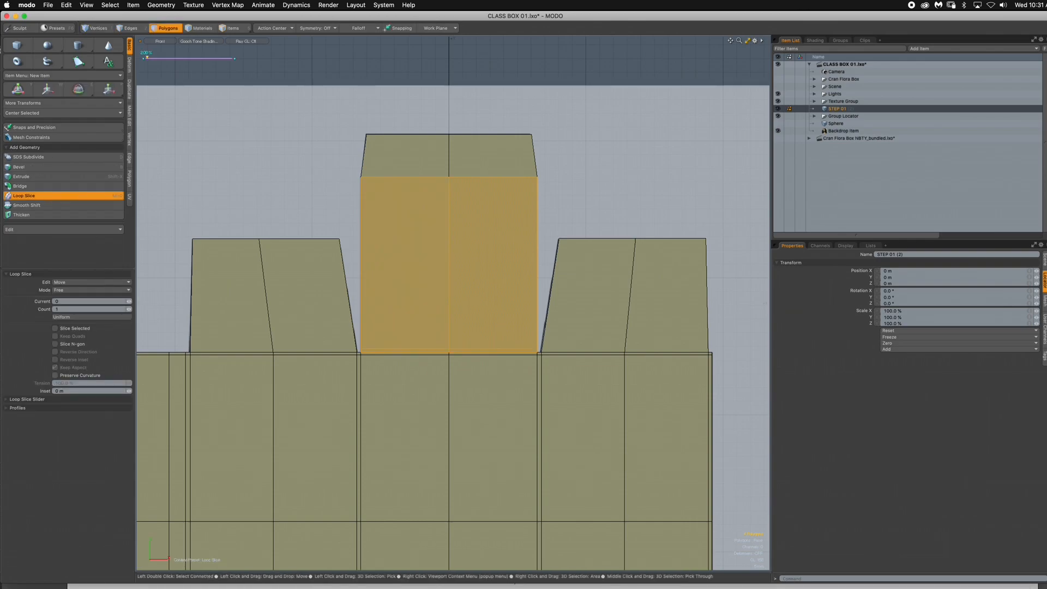
drag(420, 273, 478, 273)
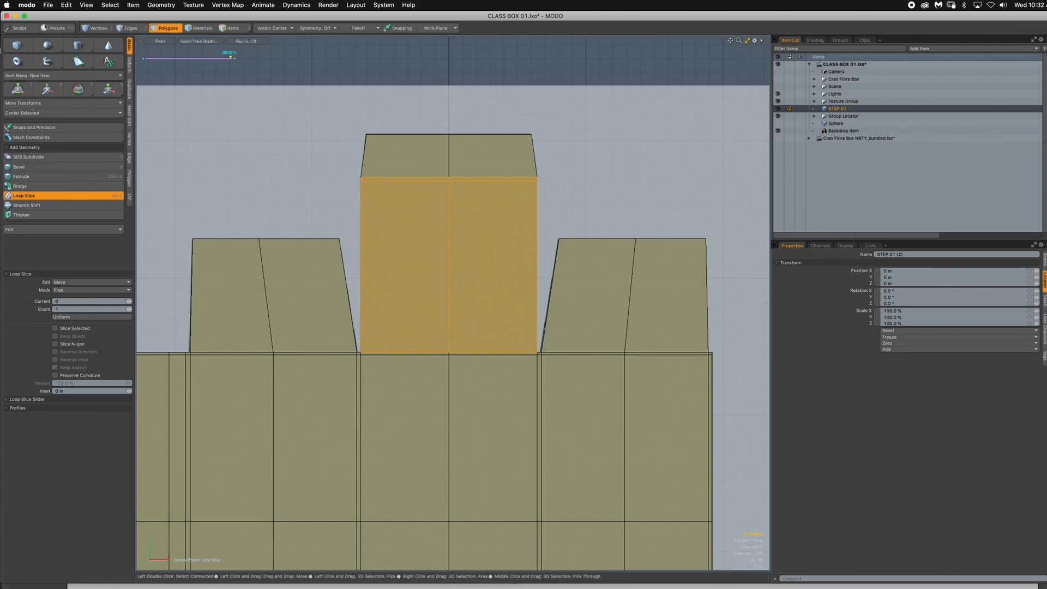
click(159, 41)
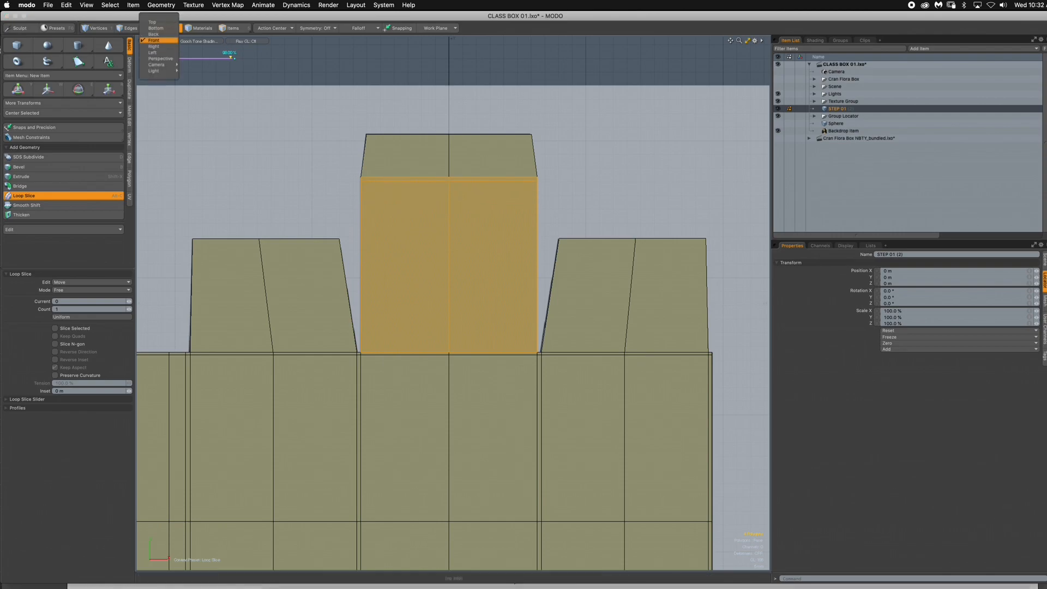
click(159, 41)
key(space)
click(216, 85)
- Loop-slice the two polygons of the upper right side flap once, placing the slice just below its outer edge, and clear the selection
click(665, 294)
shift+click(583, 295)
key(alt+c)
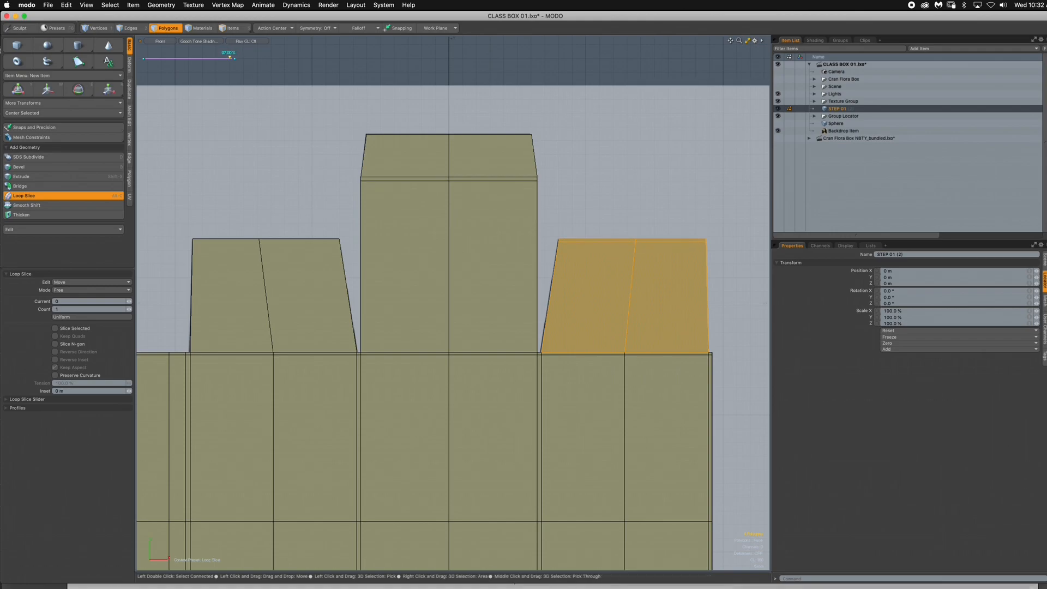
key(Escape)
key(Escape)
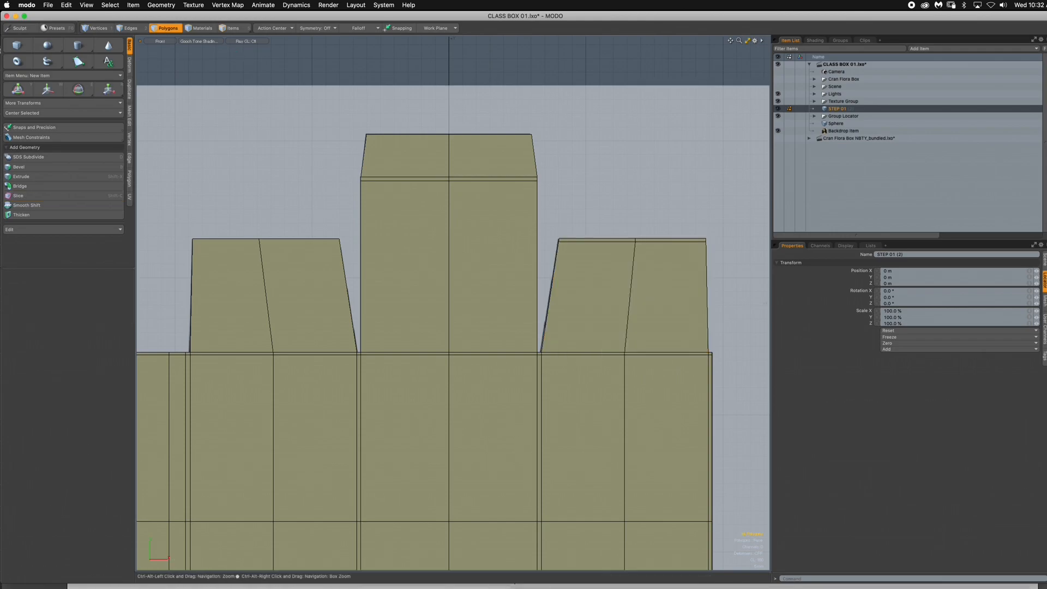
- Compare the flap corners and fold lines with subdivision smoothing on and off, and leave the mesh as unsmoothed faces
scroll(441, 182, down, 2)
scroll(453, 306, down, 3)
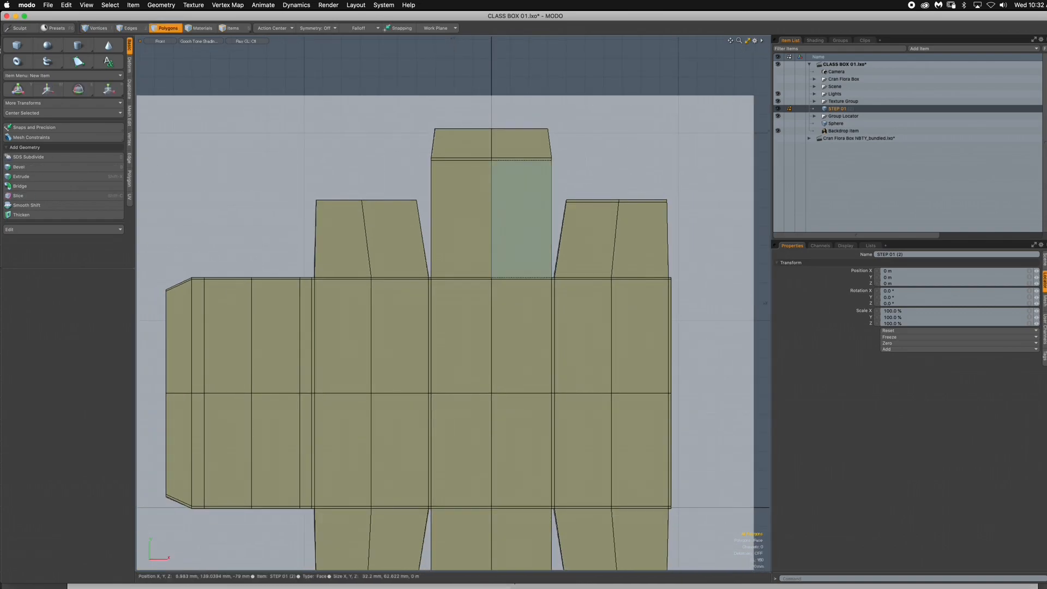
key(Tab)
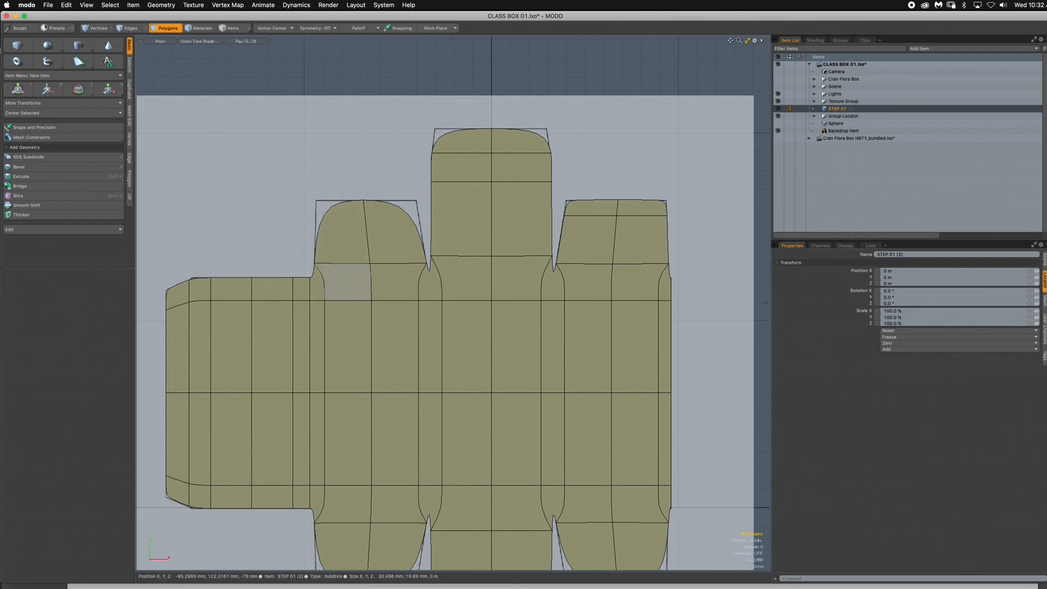
alt+drag(399, 540, 360, 402)
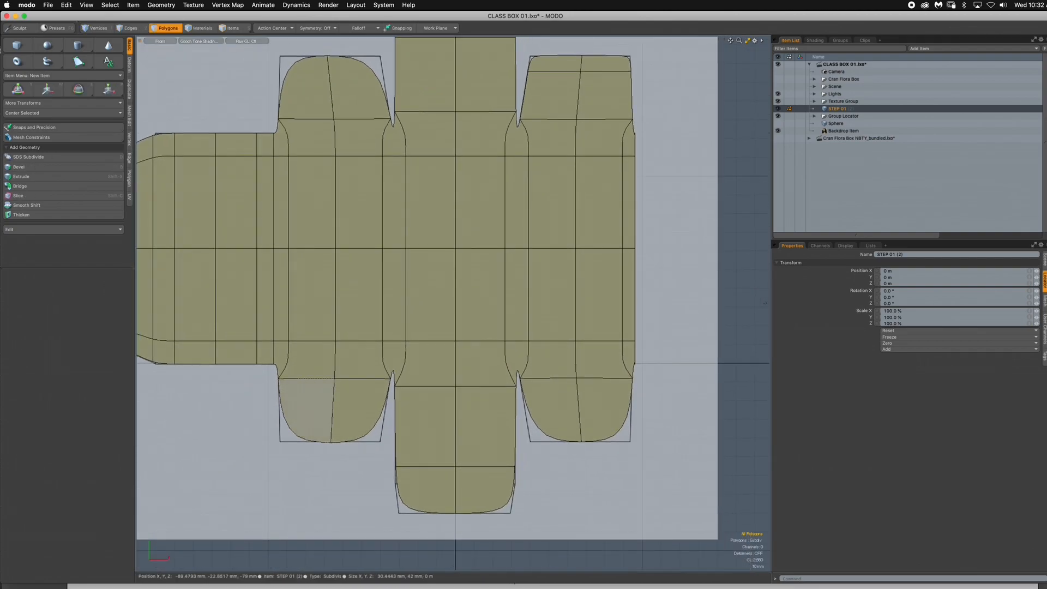
alt+drag(397, 289, 427, 398)
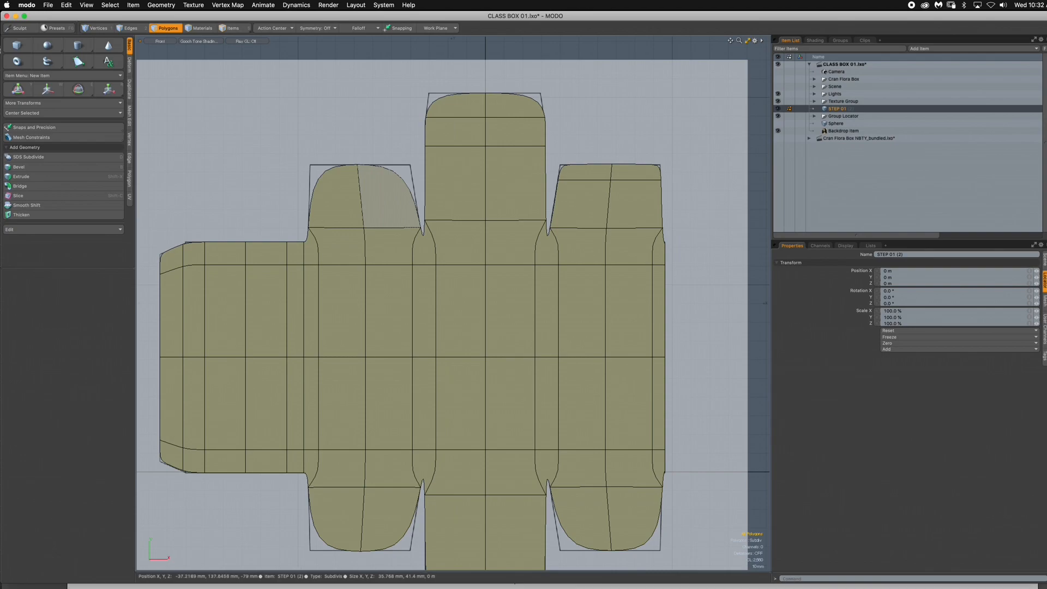
key(Tab)
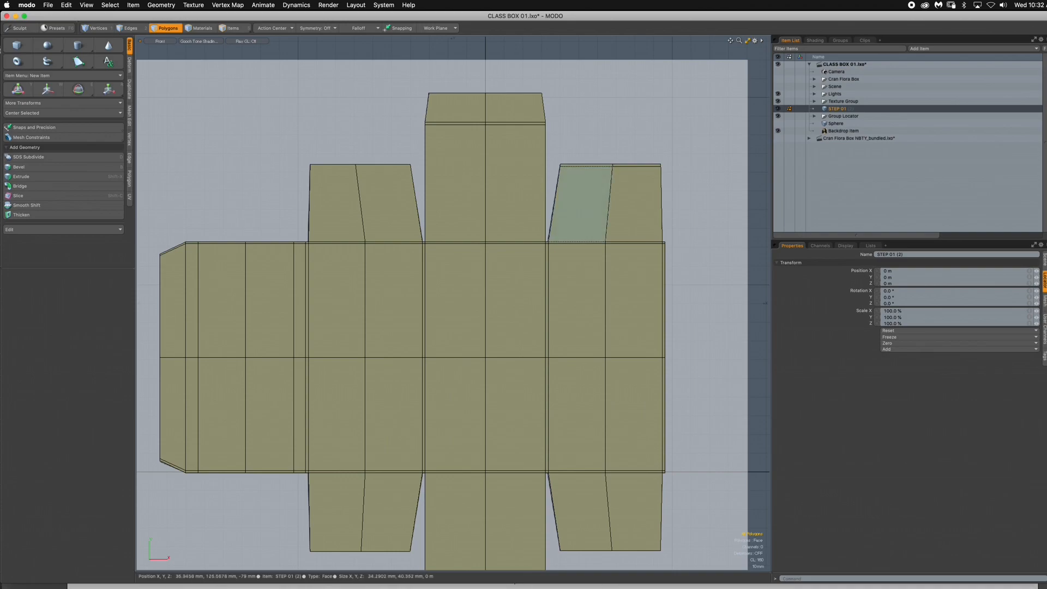
key(Tab)
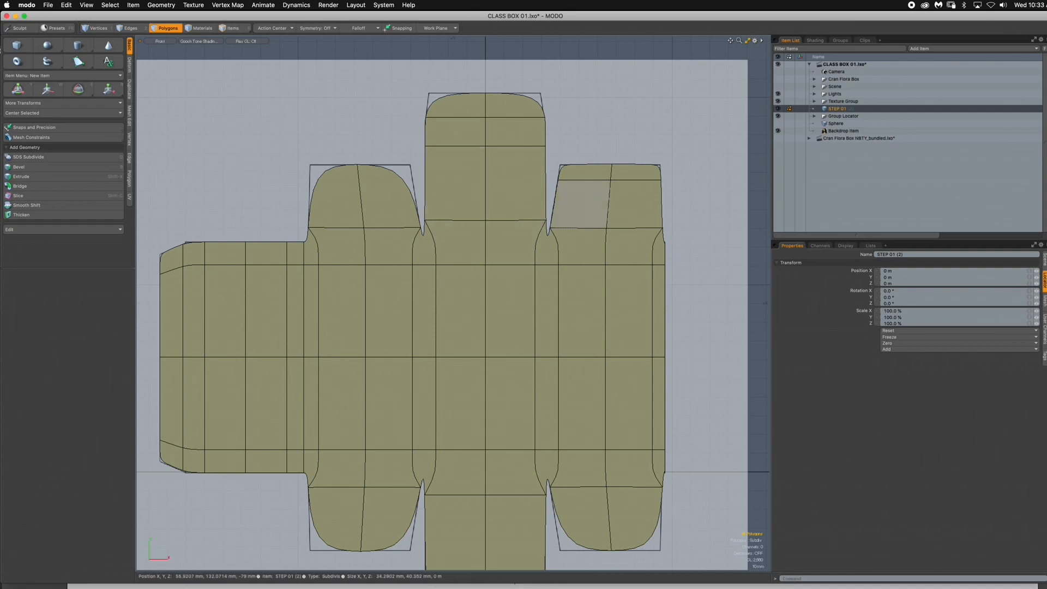
key(Tab)
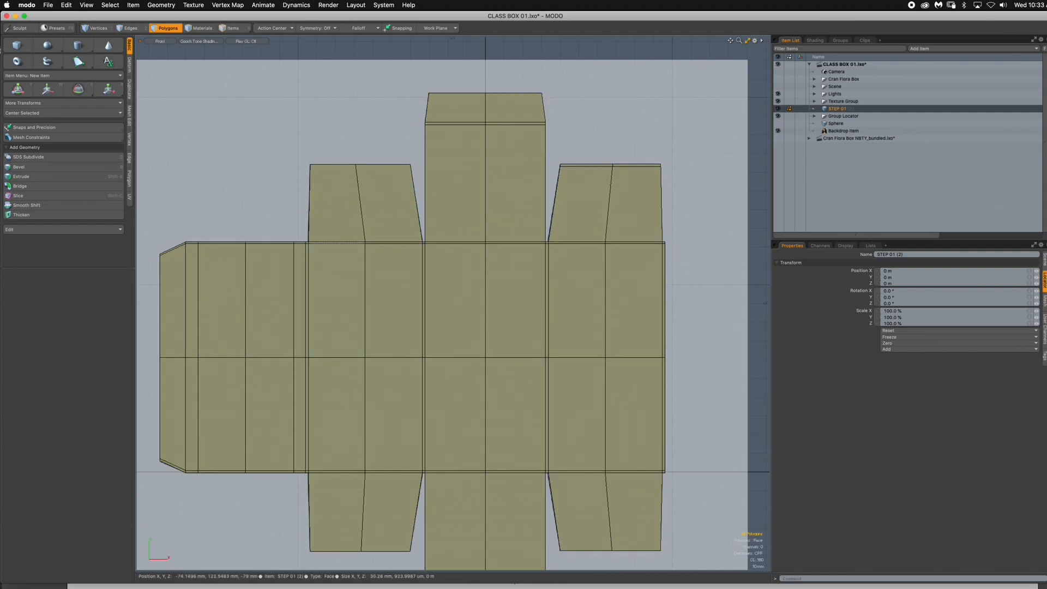
- Loop-slice the upper centre flap's main polygons once, placing the slice just above the fold line to the centre panel, and clear the selection
alt+shift+drag(511, 220, 543, 240)
alt+shift+drag(543, 240, 518, 325)
ctrl+alt+drag(517, 325, 525, 324)
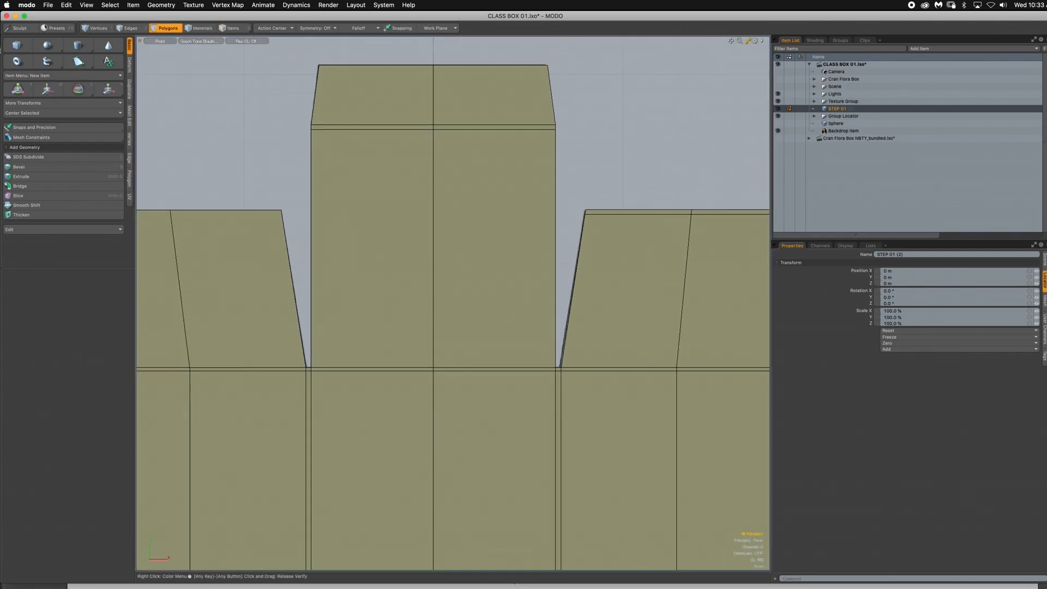
drag(419, 344, 458, 343)
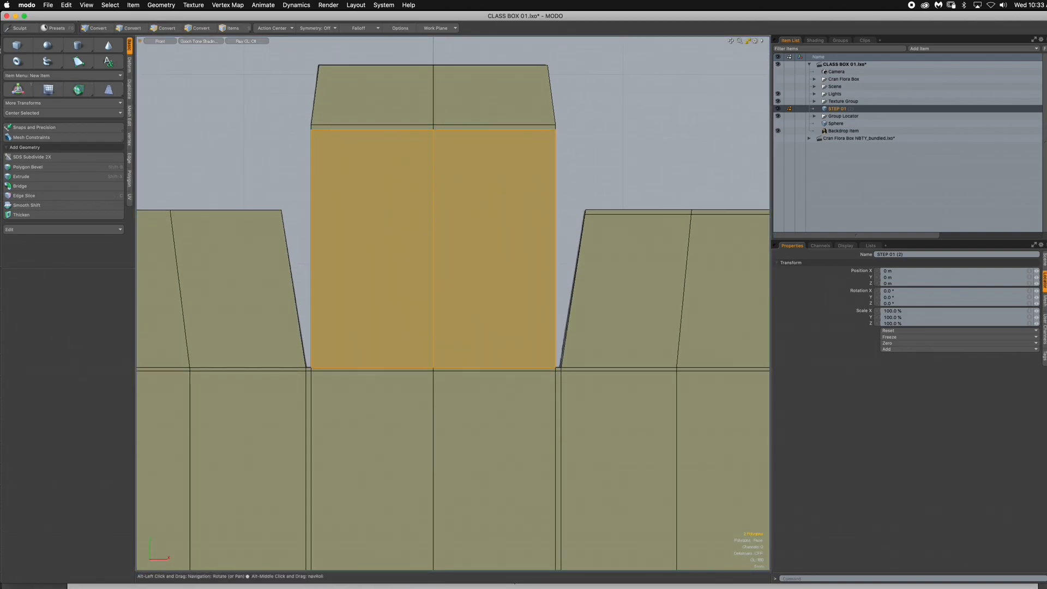
key(alt+c)
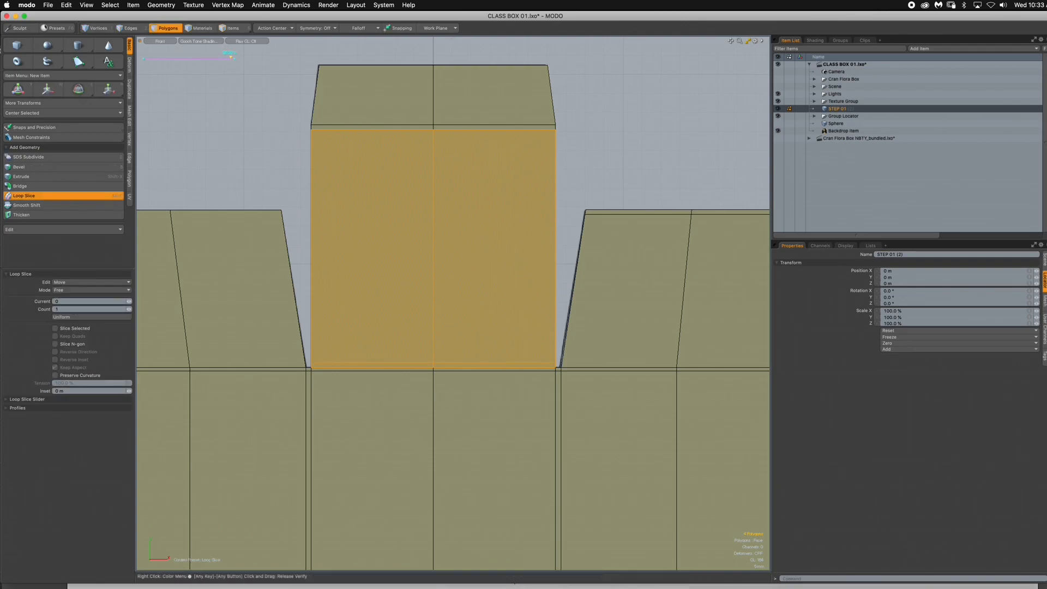
key(Escape)
key(Escape)
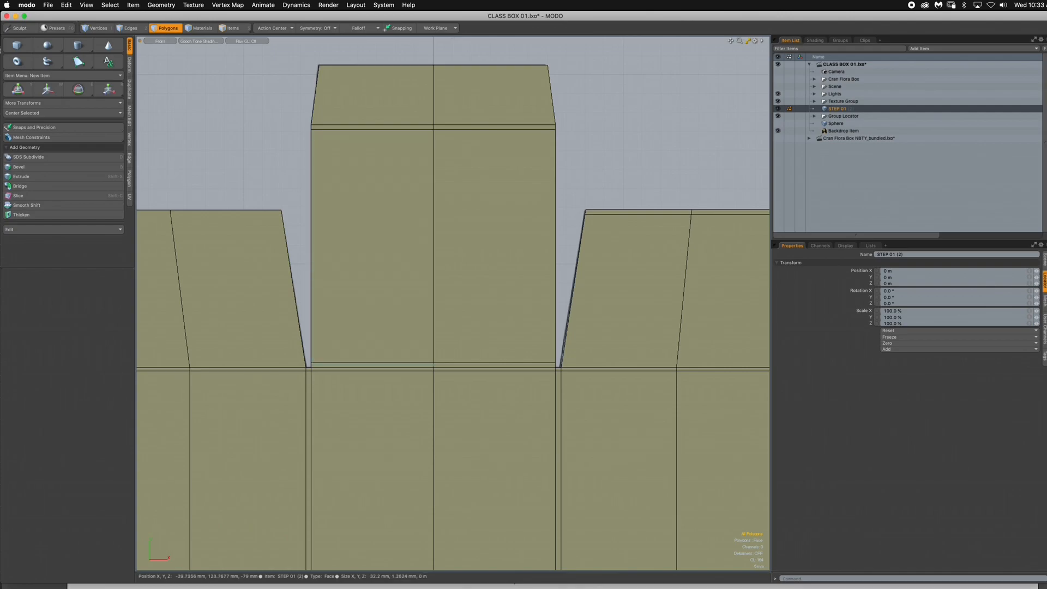
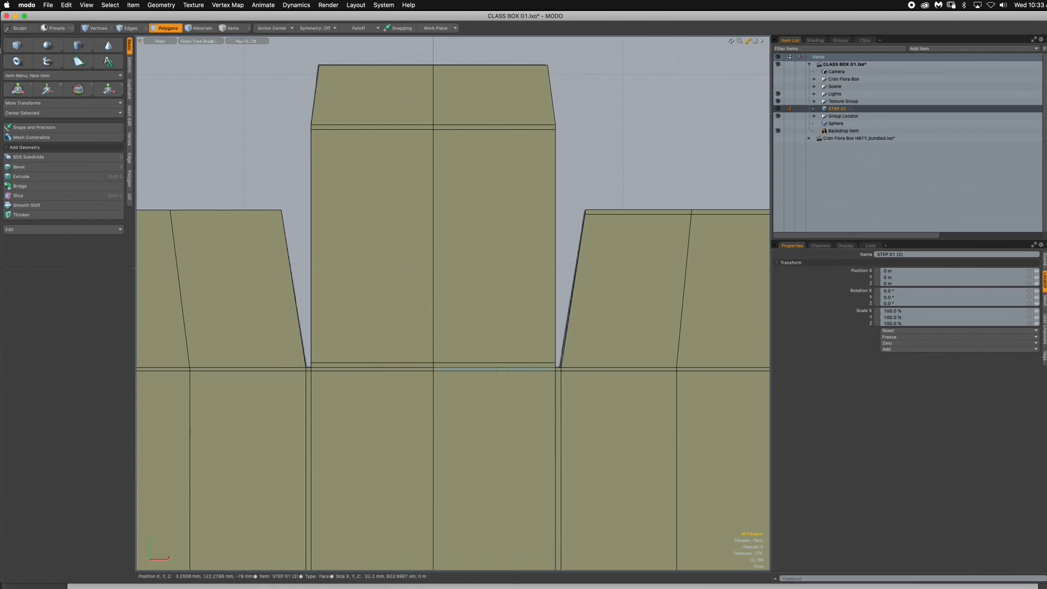
- Compare the upper flaps and their fold lines with subdivision smoothing on and off, leaving the mesh unsmoothed
alt+drag(573, 392, 580, 328)
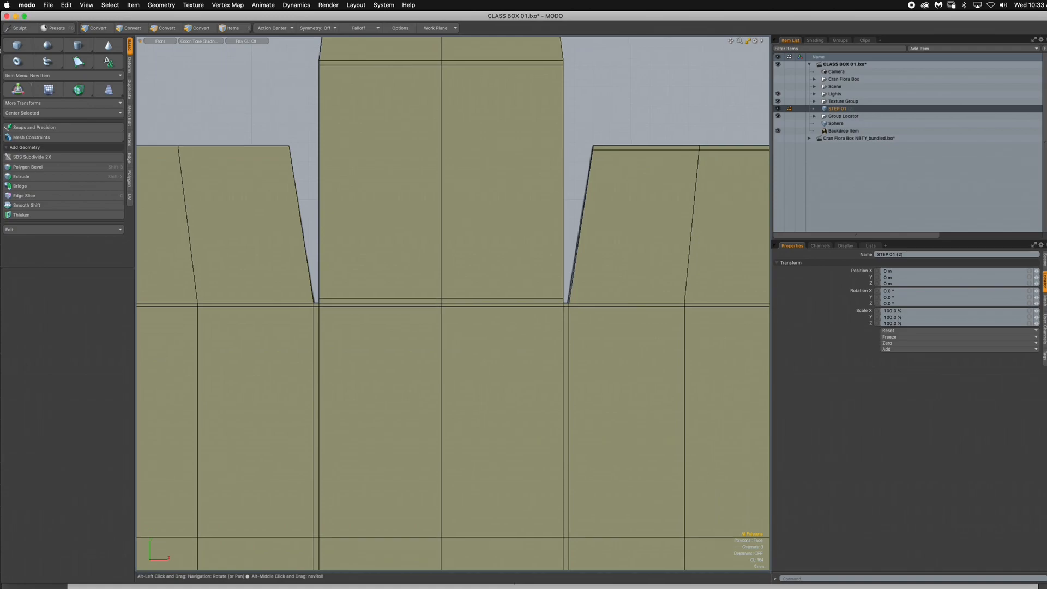
ctrl+alt+drag(481, 326, 430, 310)
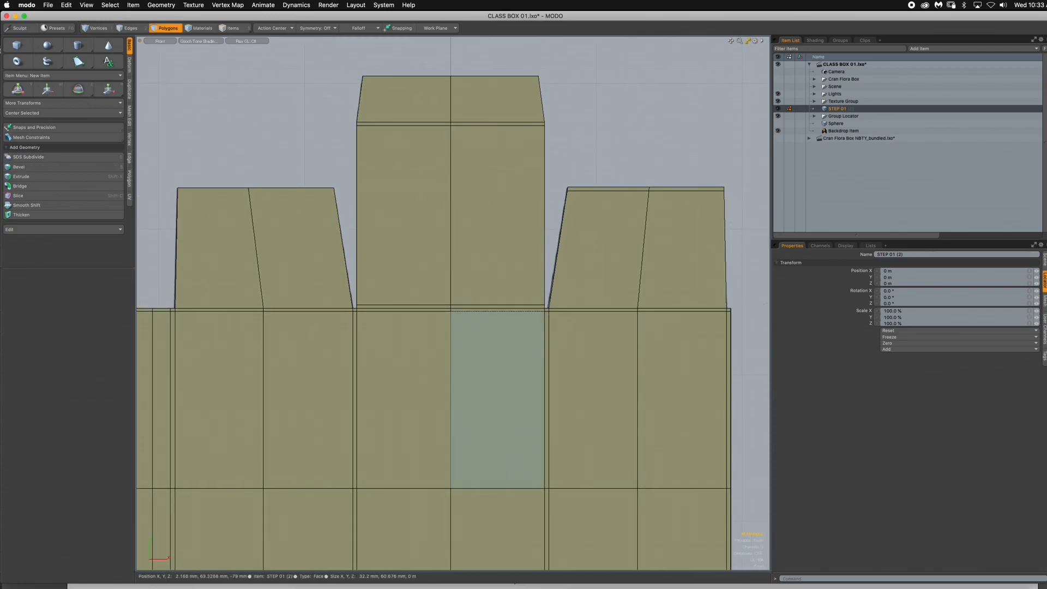
ctrl+alt+drag(445, 255, 459, 264)
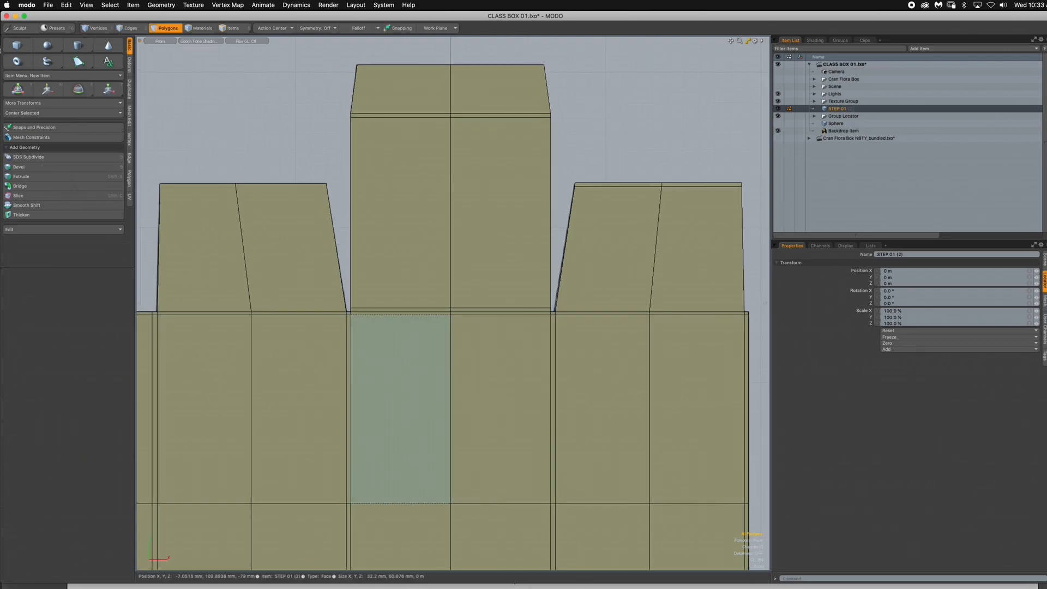
key(Tab)
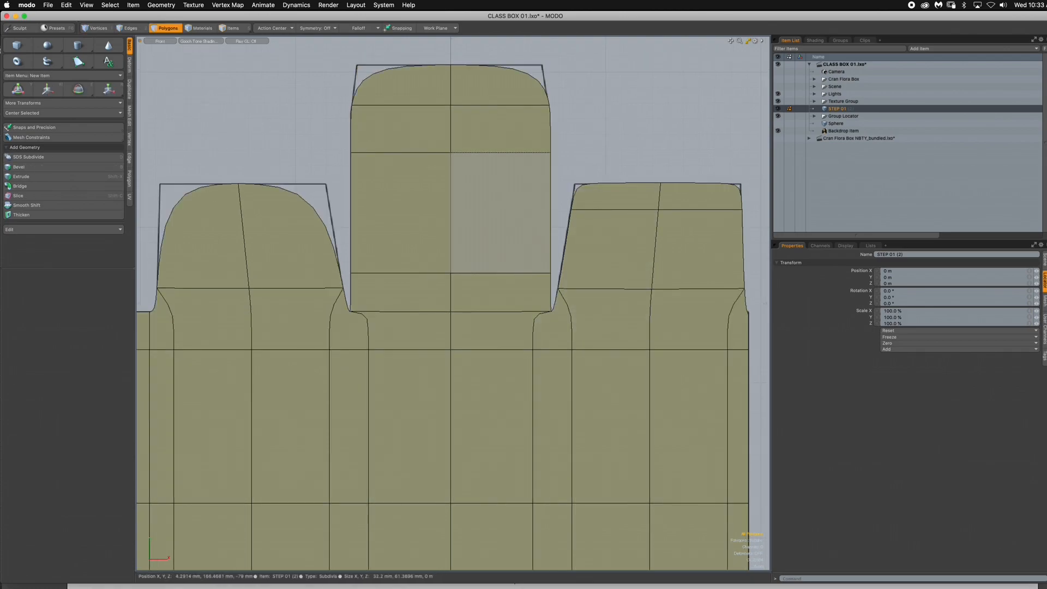
key(Tab)
- Loop-slice the two polygons of the upper centre flap's end tab once, placing the slice just above the tab's fold line
alt+drag(395, 115, 415, 227)
ctrl+alt+drag(420, 228, 472, 229)
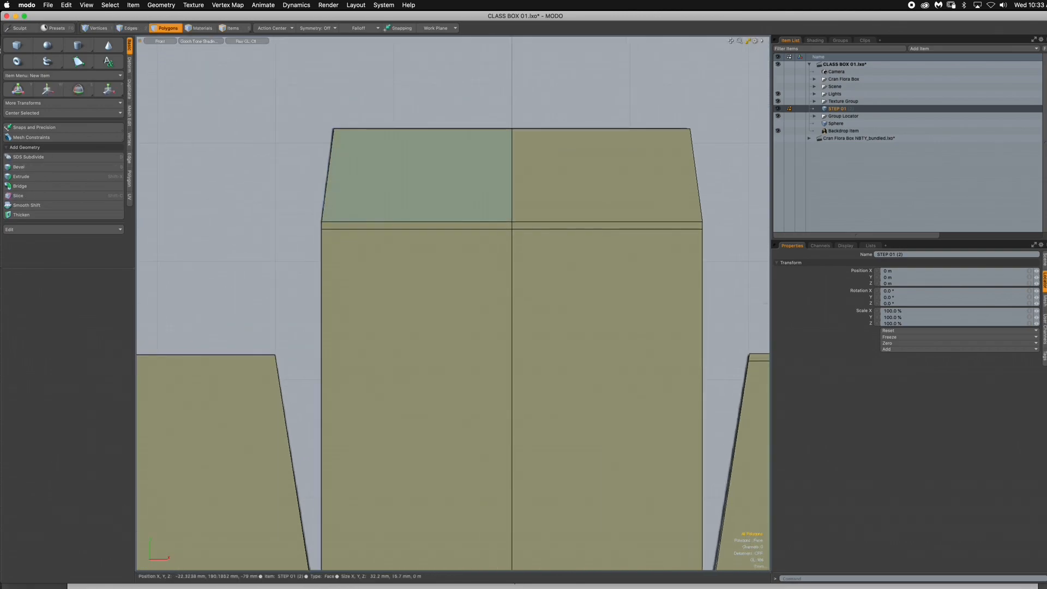
drag(382, 199, 567, 185)
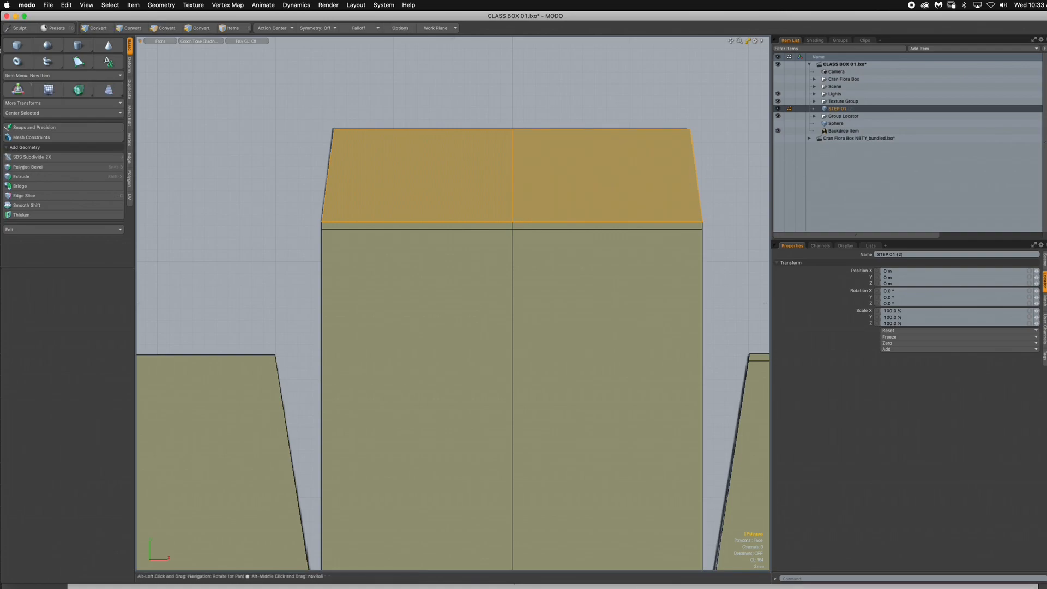
key(alt+c)
click(513, 220)
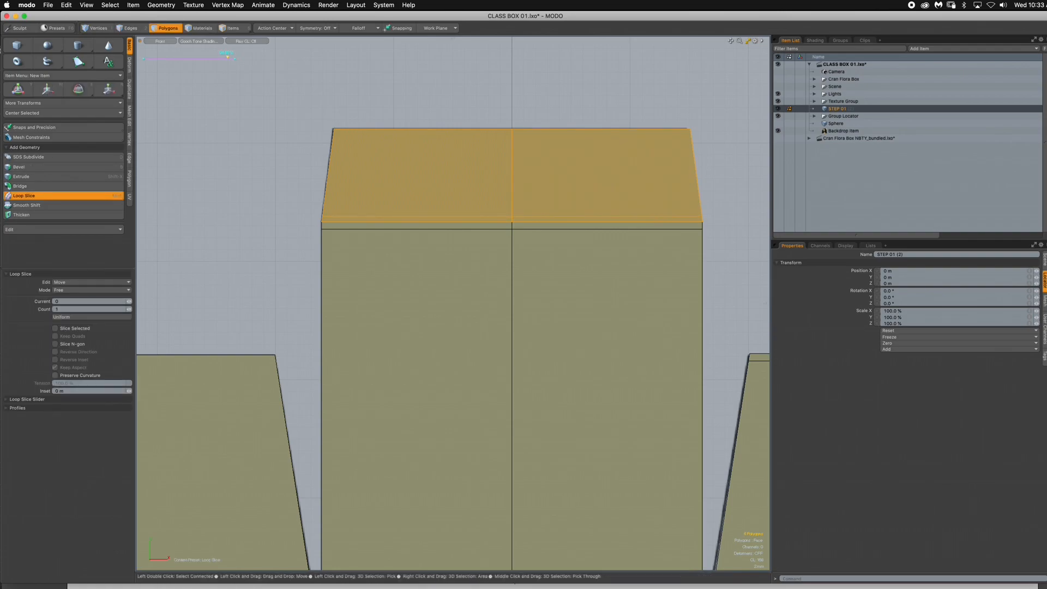
key(space)
- Loop-slice the end tab's two main polygons once, placing the slice just below the tab's outer edge, and clear the selection
click(327, 130)
drag(326, 131, 546, 169)
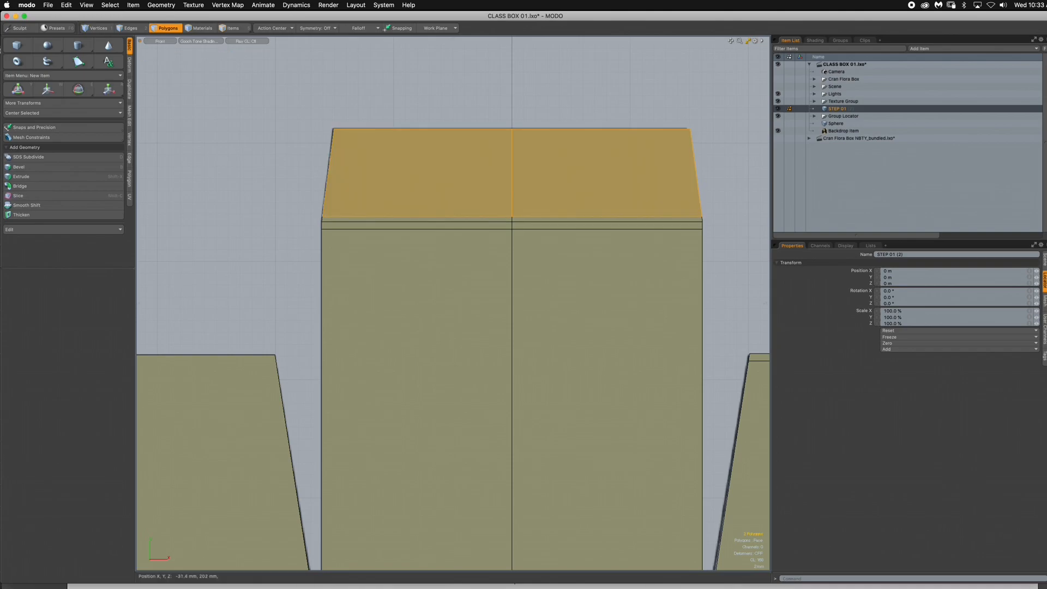
key(alt+c)
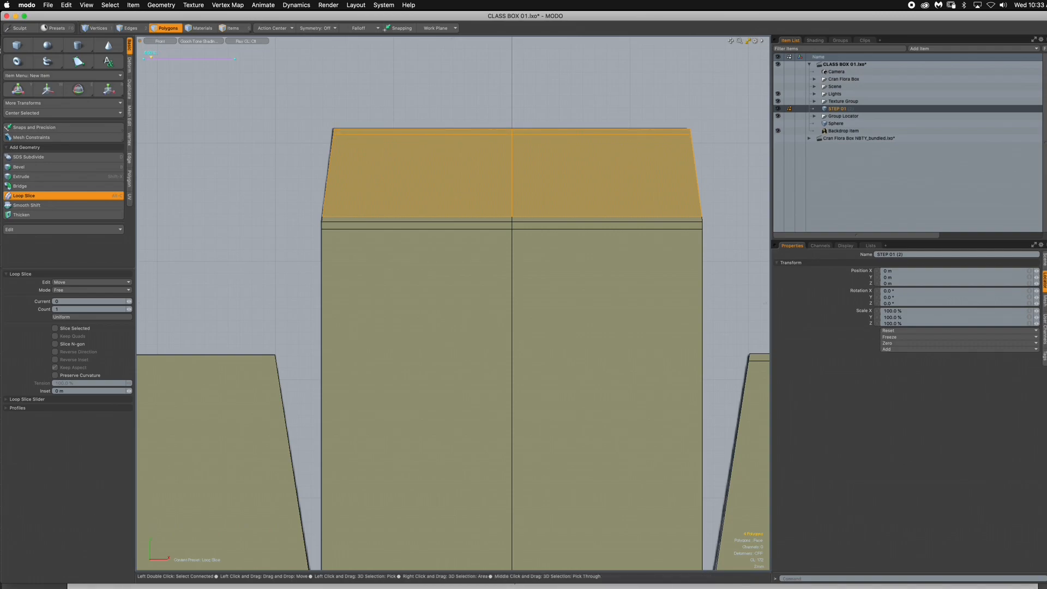
key(Escape)
key(Escape)
- Check the end tab's corners and the centre panel's fold corners with subdivision smoothing on and off
ctrl+alt+drag(505, 249, 415, 241)
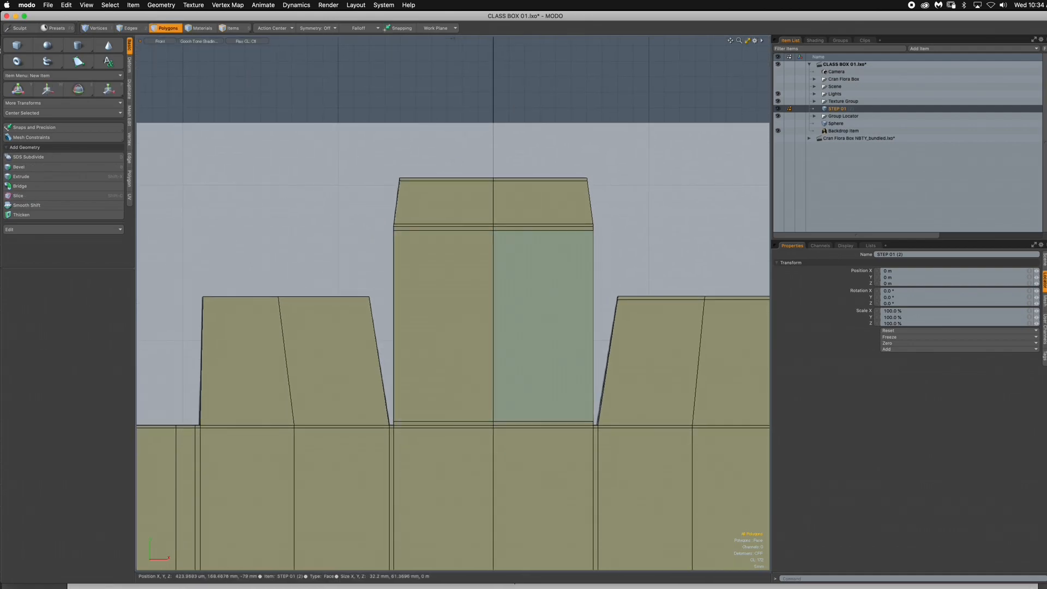
key(Tab)
alt+drag(534, 248, 549, 50)
scroll(453, 303, down, 3)
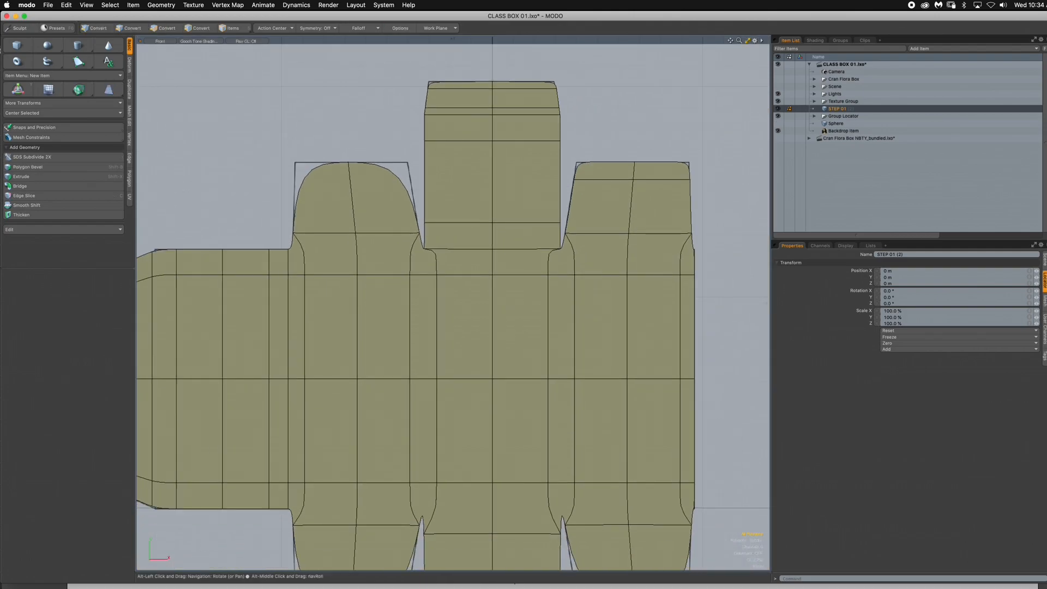
key(Tab)
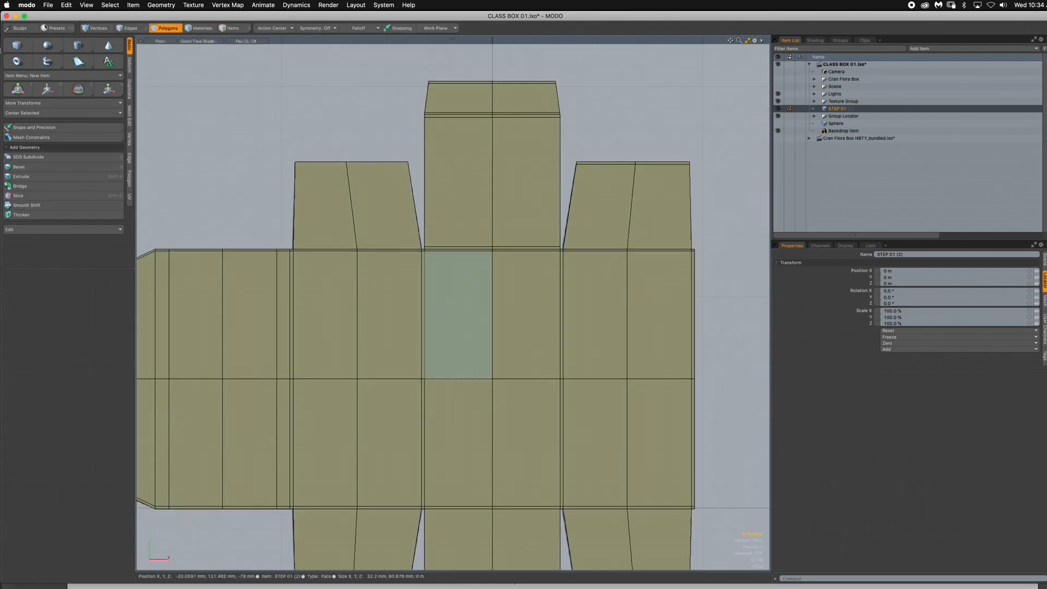
scroll(421, 273, up, 3)
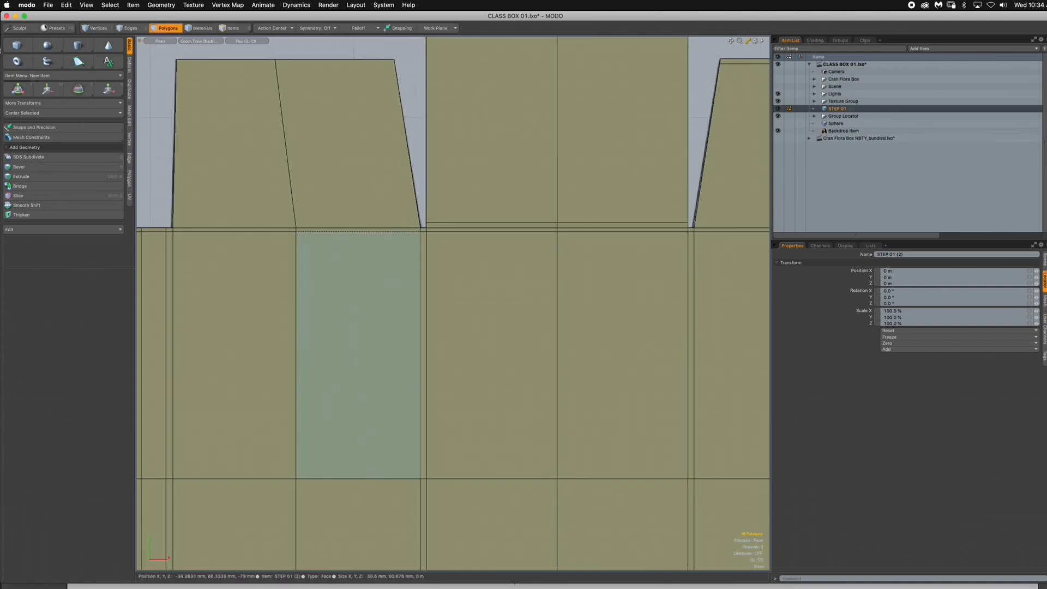
scroll(399, 274, down, 3)
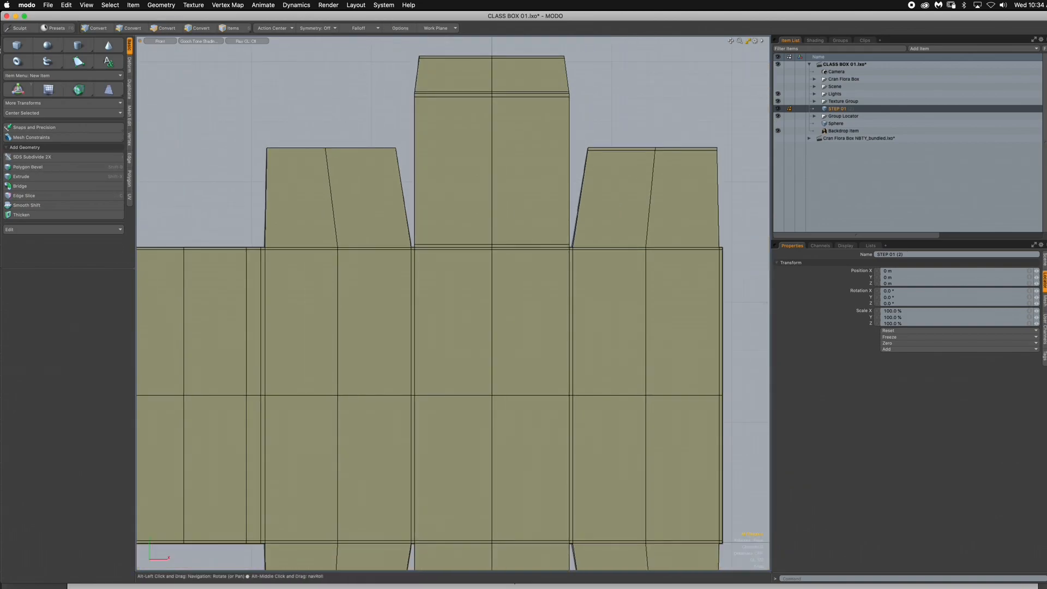
- Loop-slice the left half of the centre panel and its flaps lengthwise once, placing the slice just inside the left edge
mouse_move(399, 274)
ctrl+alt+mouse_down()
mouse_move(390, 274)
mouse_move(406, 274)
ctrl+alt+mouse_up()
alt+drag(405, 274, 378, 264)
ctrl+alt+drag(378, 264, 373, 207)
drag(417, 289, 410, 374)
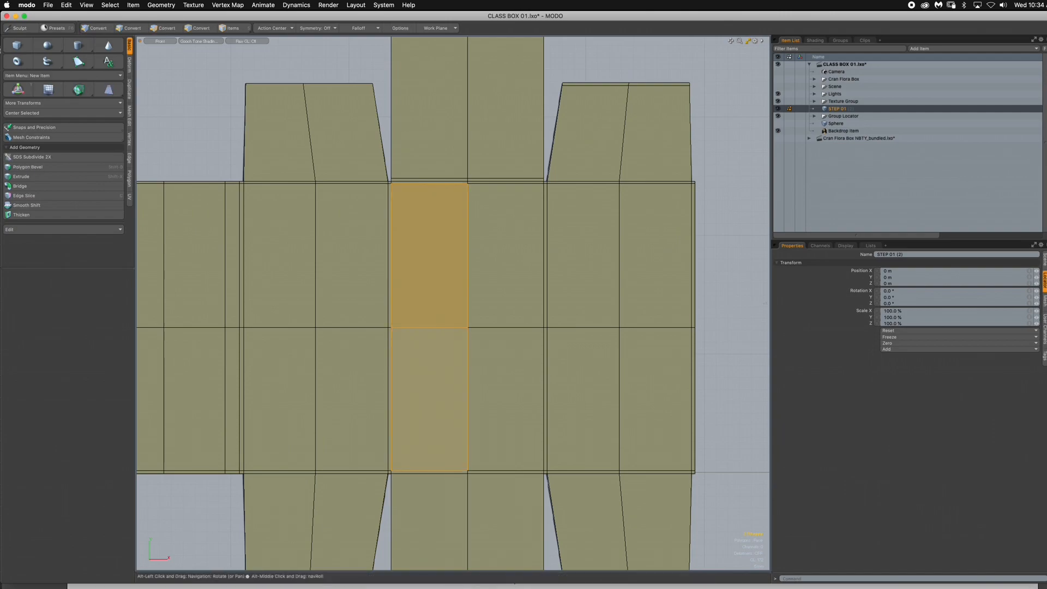
key(alt+c)
click(462, 327)
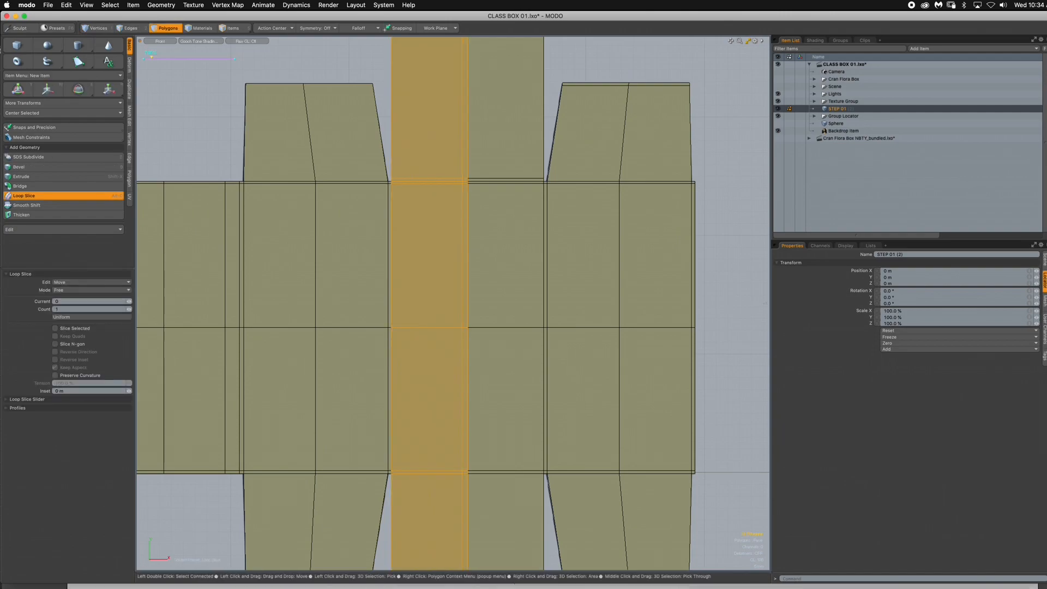
drag(463, 327, 395, 327)
key(space)
click(548, 163)
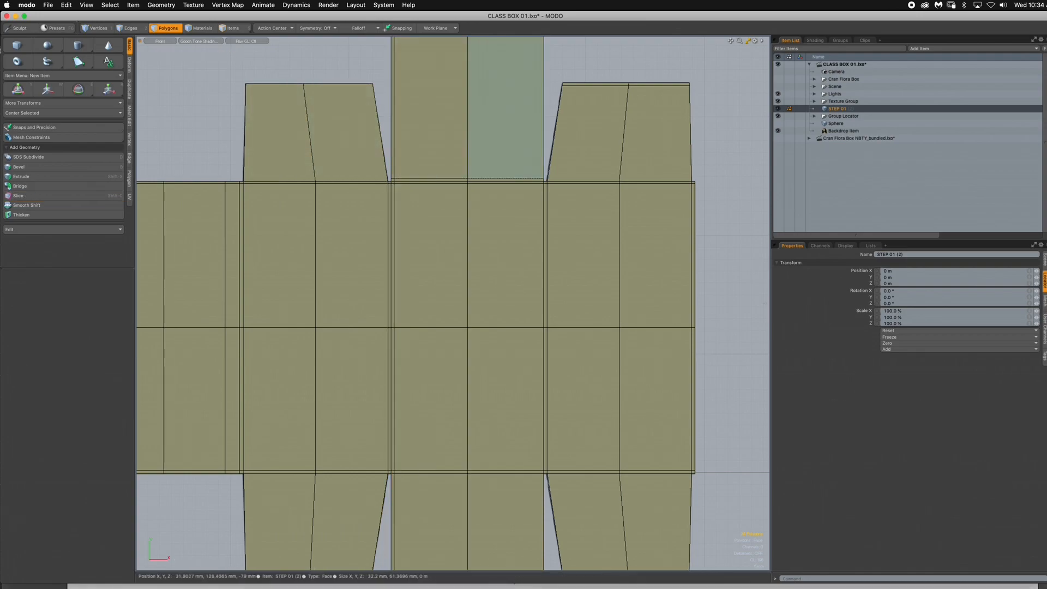
- Loop-slice the right half of the centre panel and its flaps lengthwise once, just inside the right edge, and clear the selection
drag(508, 145, 508, 218)
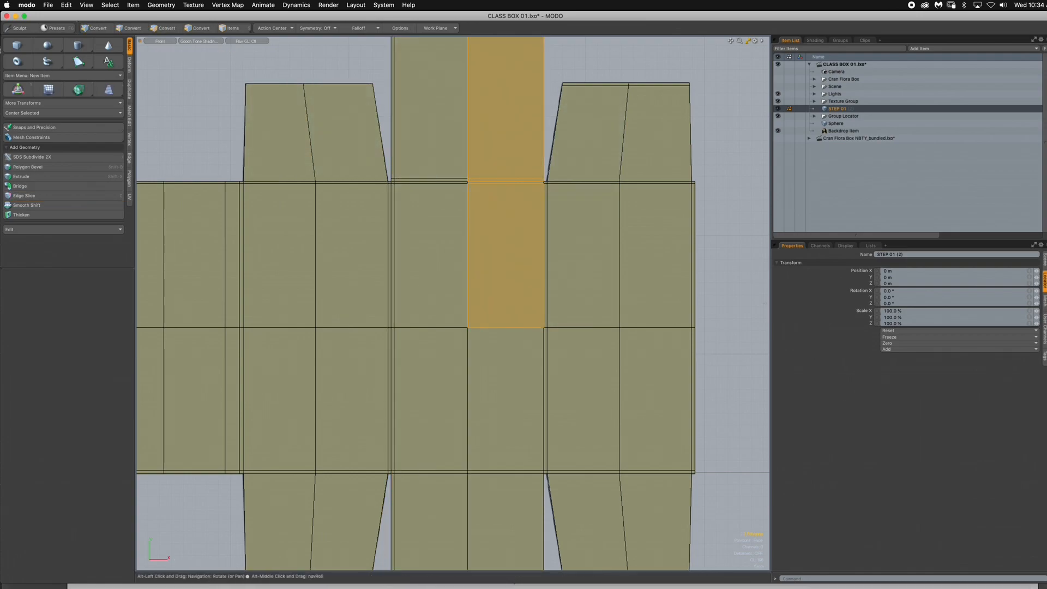
key(alt+c)
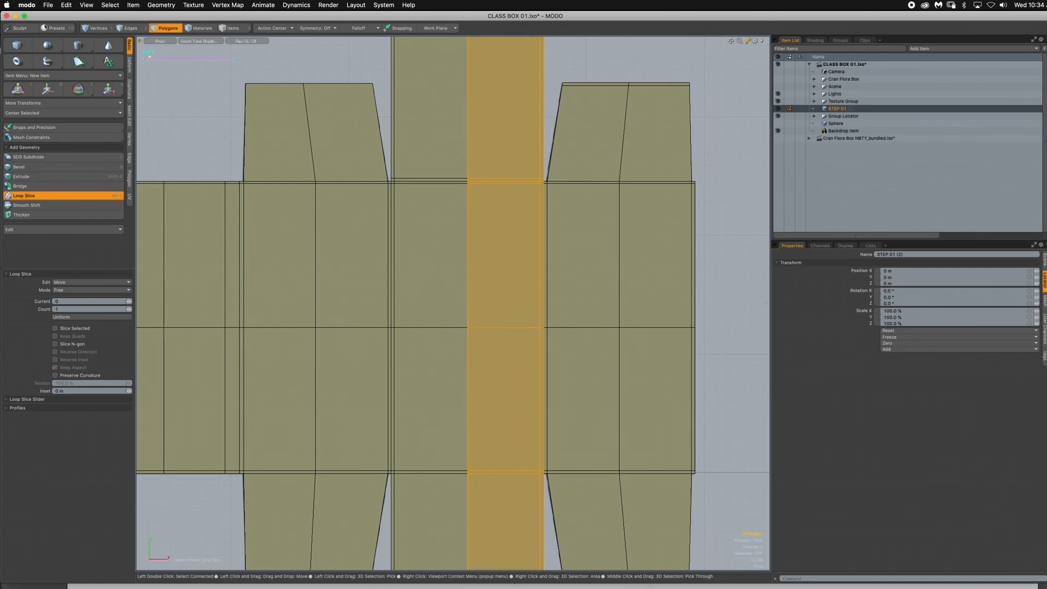
alt+shift+drag(467, 273, 466, 363)
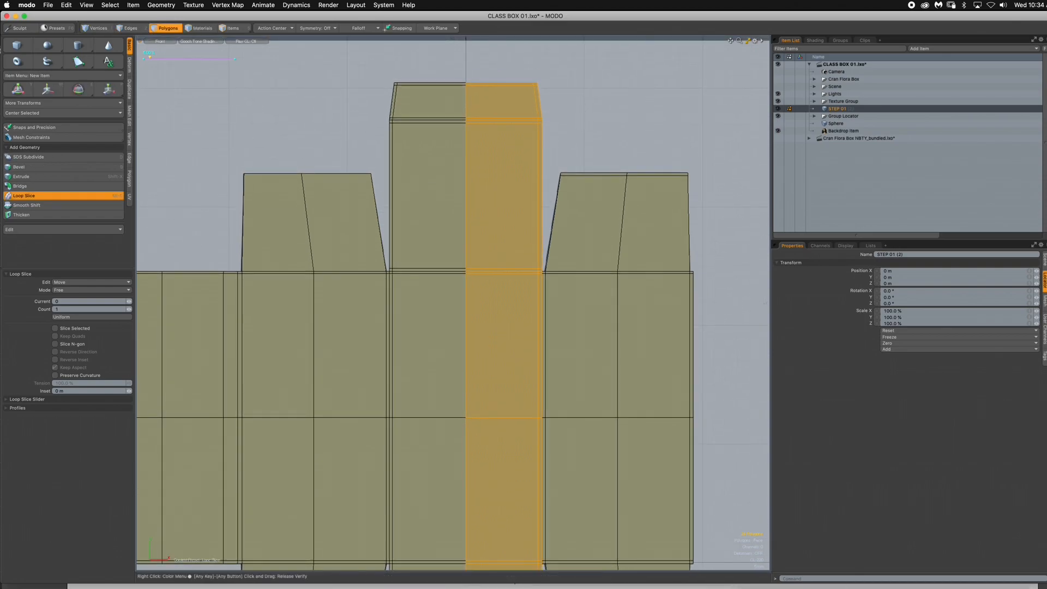
key(Escape)
key(Escape)
- Compare the centre column's edges with the side flaps under subdivision smoothing, and return the mesh to unsmoothed faces
ctrl+alt+drag(523, 306, 495, 305)
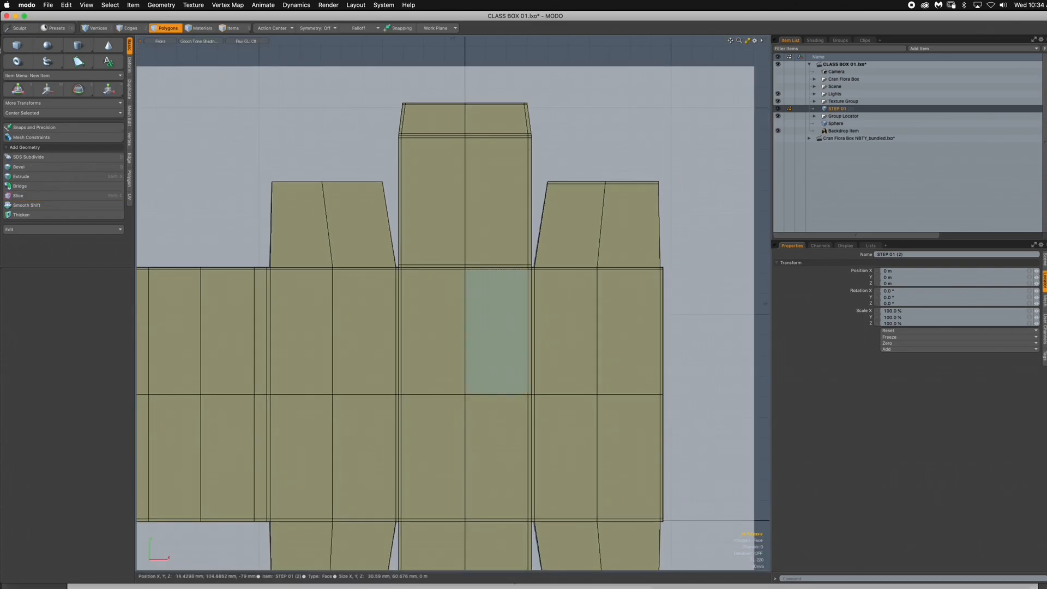
key(Tab)
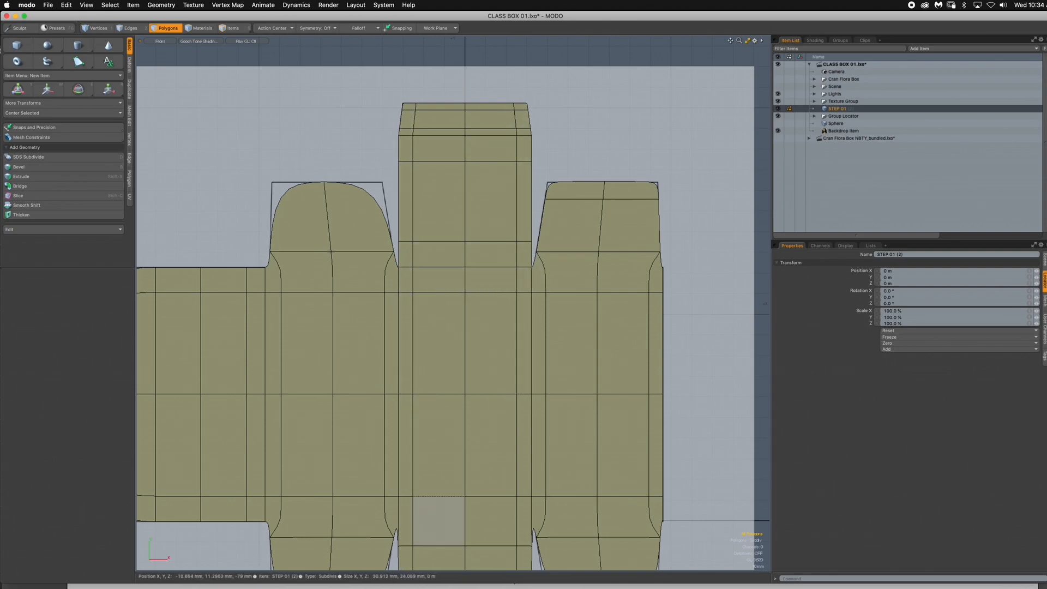
ctrl+alt+drag(538, 320, 525, 320)
alt+drag(525, 321, 520, 267)
key(Tab)
- Loop-slice the upper right side flap's two main polygons once, just above the fold line to the right panel, and clear the selection
alt+drag(557, 211, 477, 285)
scroll(523, 235, up, 5)
click(491, 256)
shift+click(548, 233)
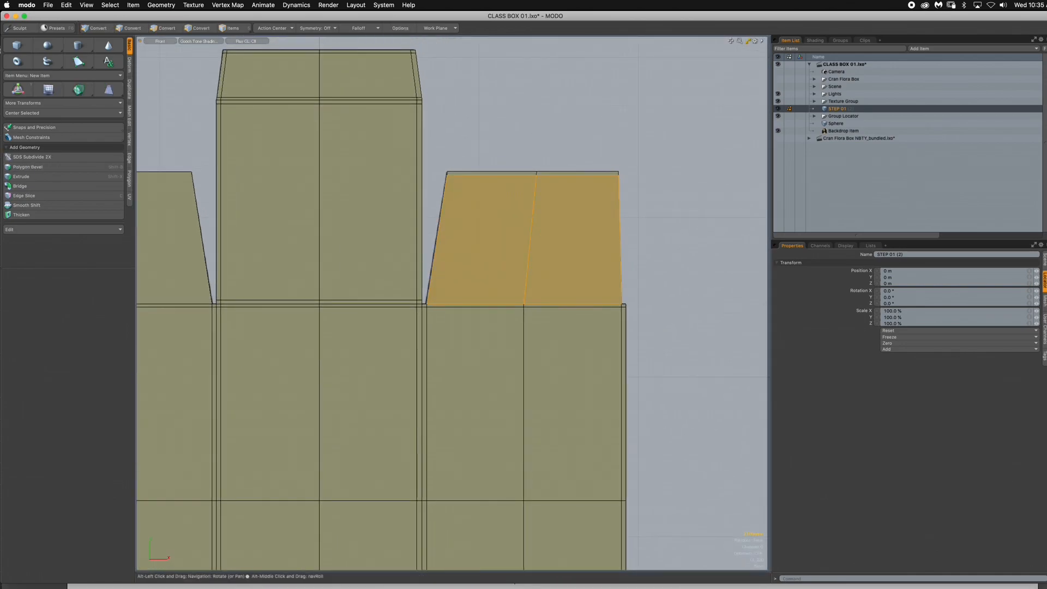
key(alt+c)
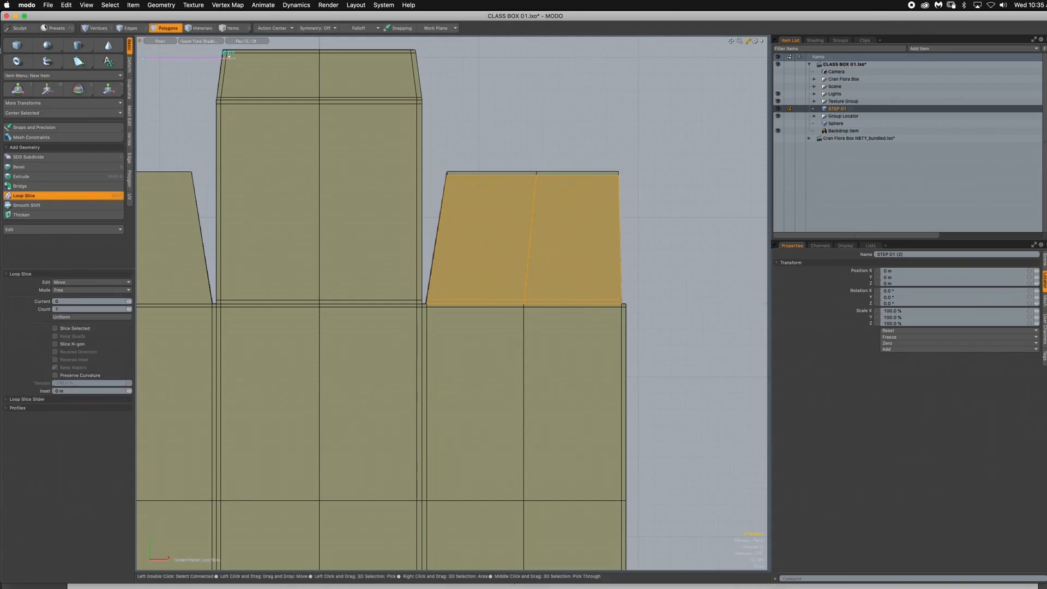
key(Escape)
key(Escape)
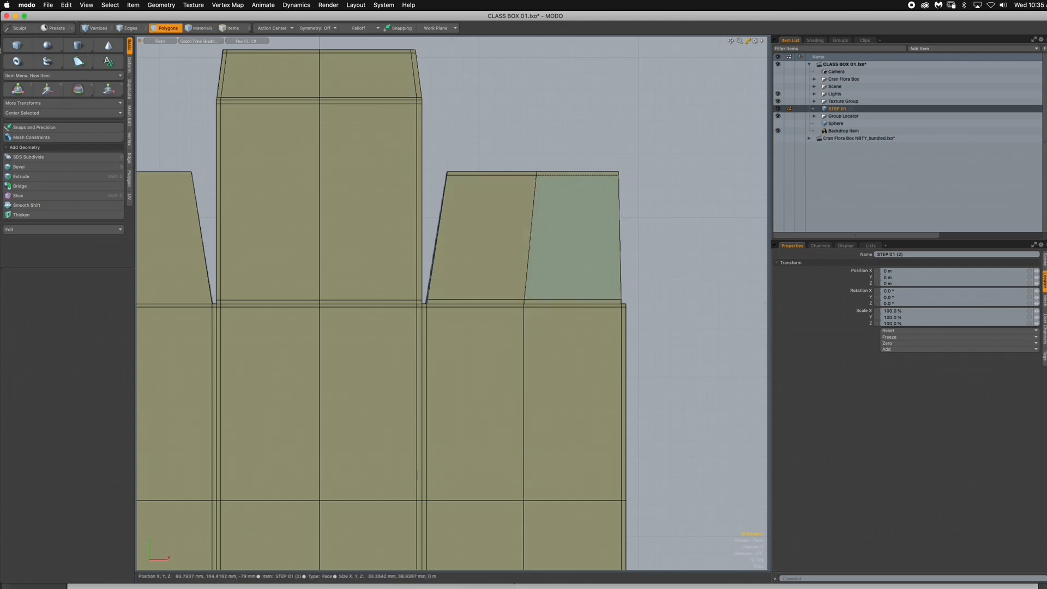
- Loop-slice the left half of the upper right side flap and its panel lengthwise once, just inside the flap's slanted left edge
alt+shift+drag(580, 273, 527, 278)
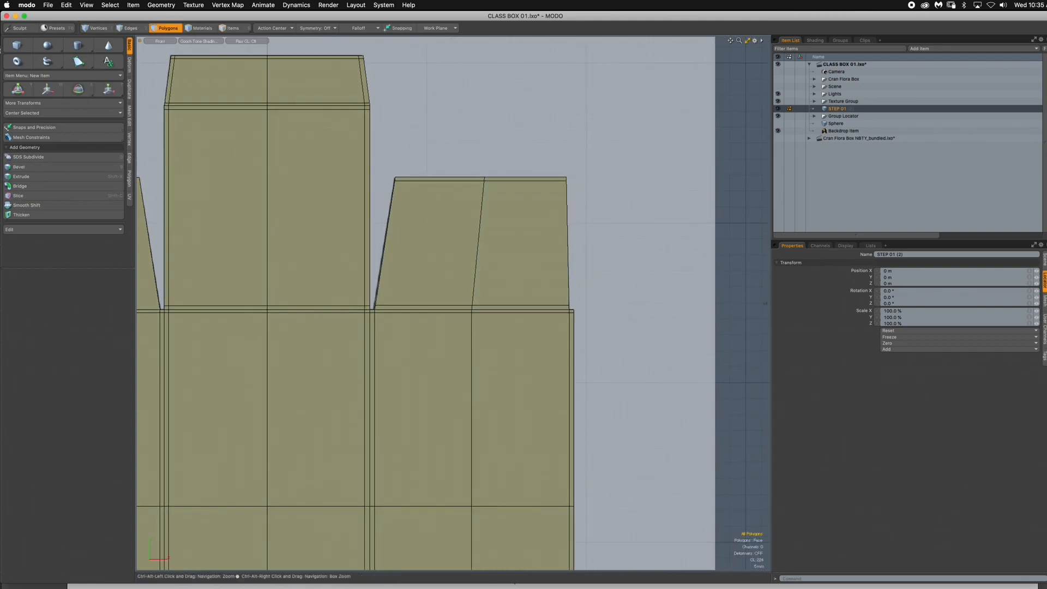
scroll(434, 233, up, 3)
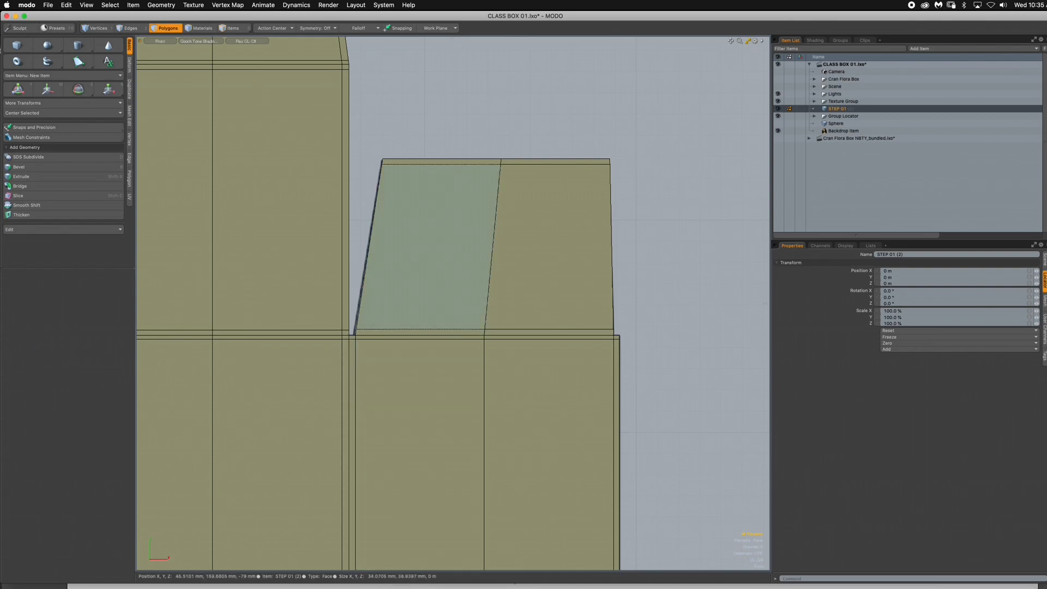
click(429, 246)
key(alt+c)
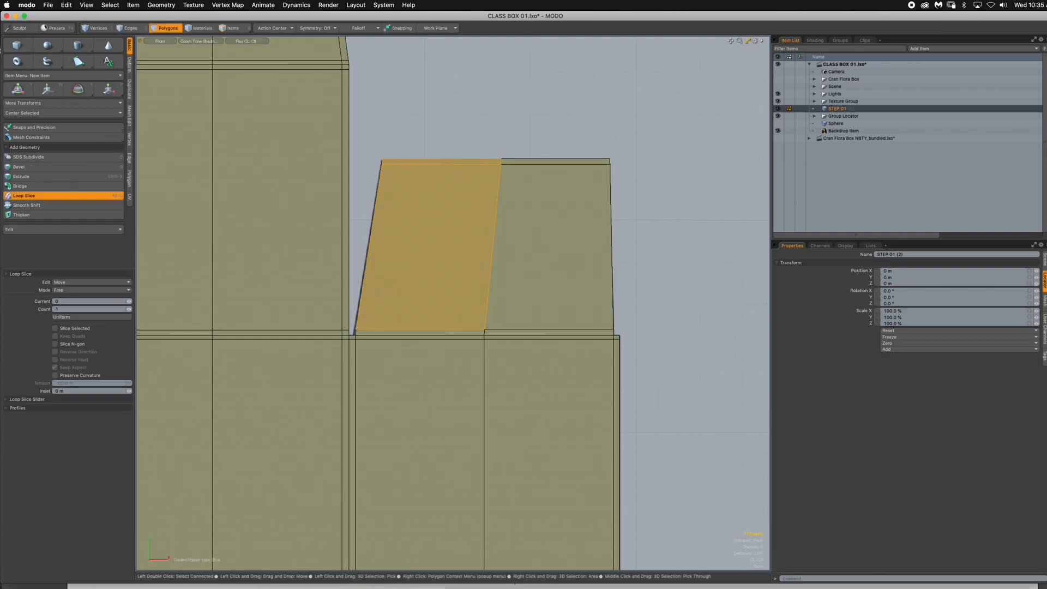
click(428, 245)
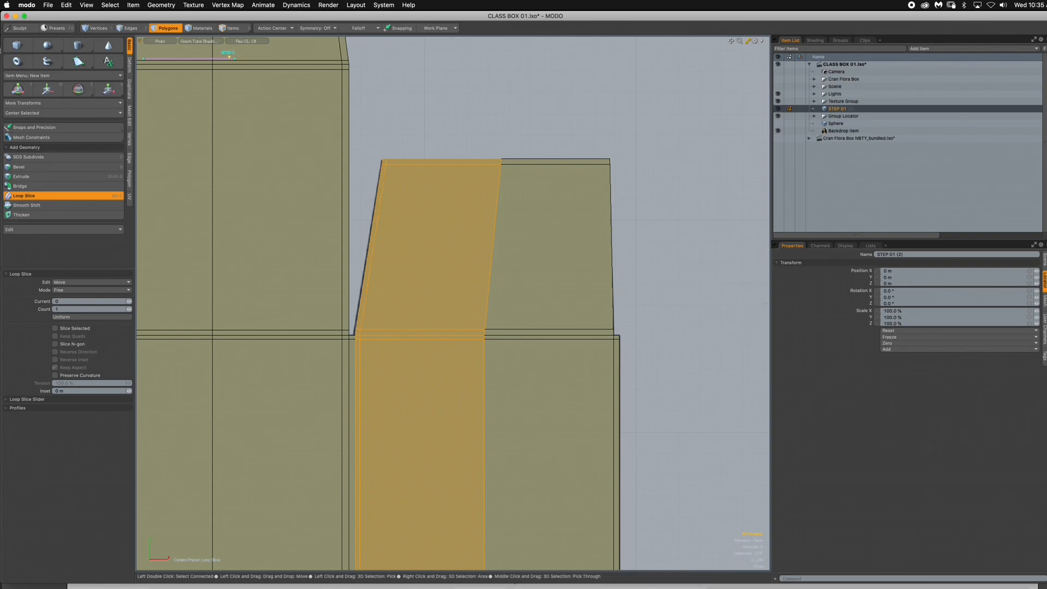
key(space)
- Loop-slice the right half of the upper right side flap and its panel lengthwise once, just inside the right edge, and clear the selection
drag(565, 139, 561, 207)
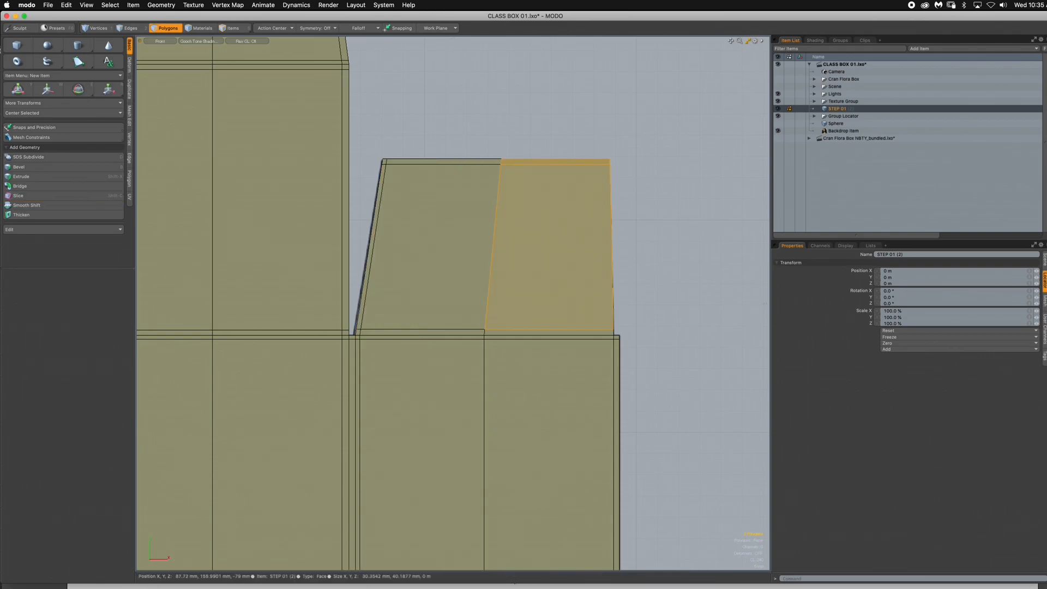
key(alt+c)
click(561, 240)
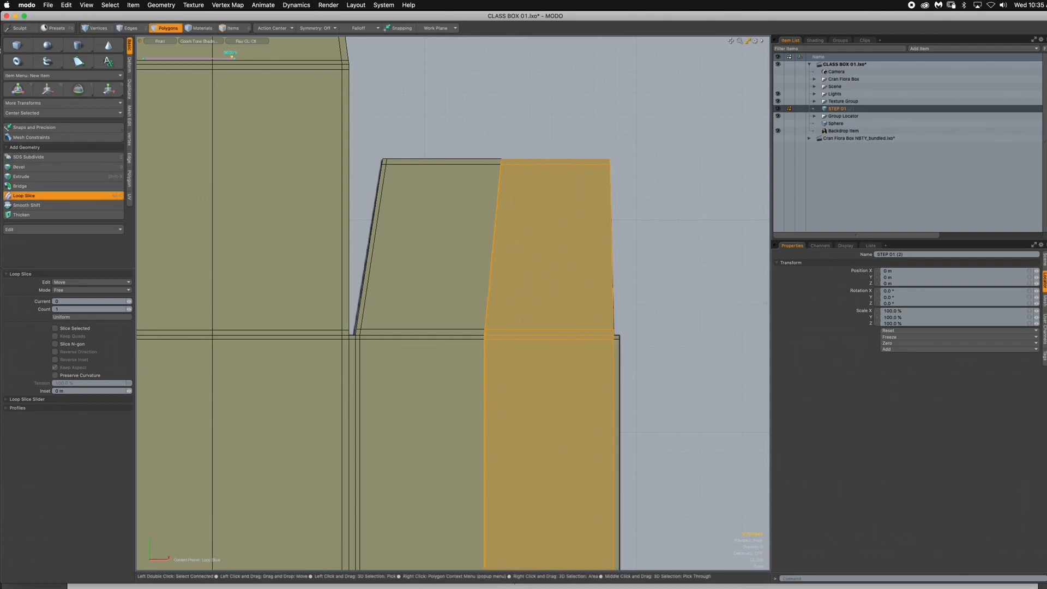
drag(163, 58, 153, 58)
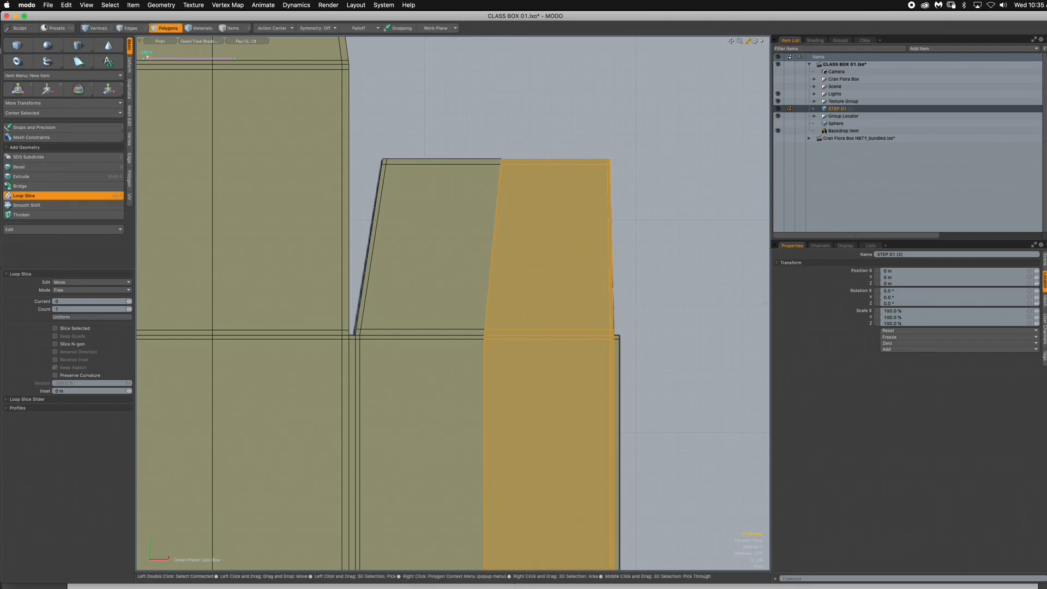
key(Escape)
key(Escape)
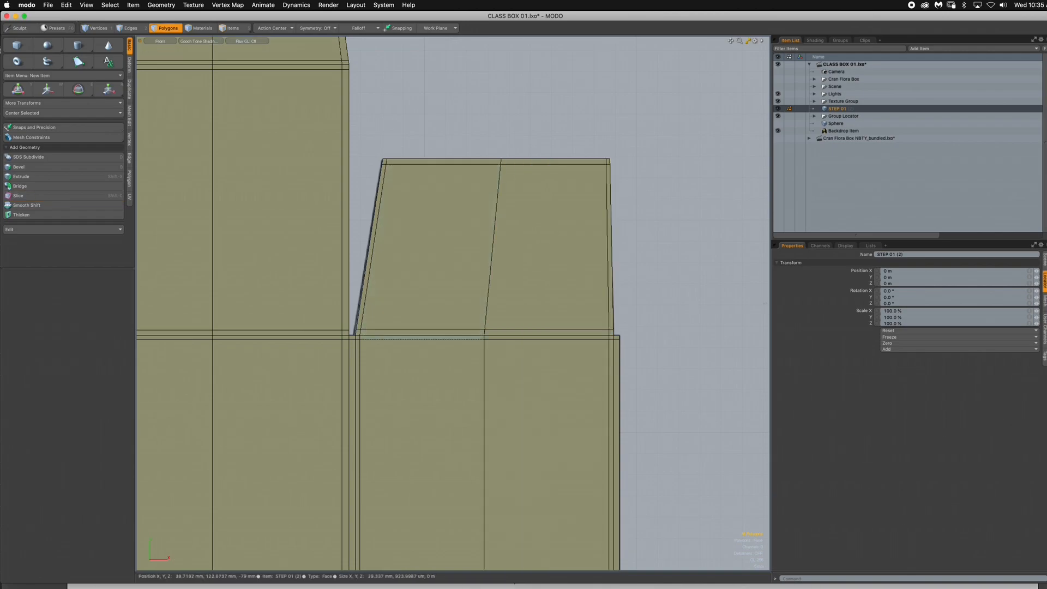
- Compare the upper right side flap's corners with subdivision smoothing on and off, and inspect the whole unsmoothed dieline mesh
key(Tab)
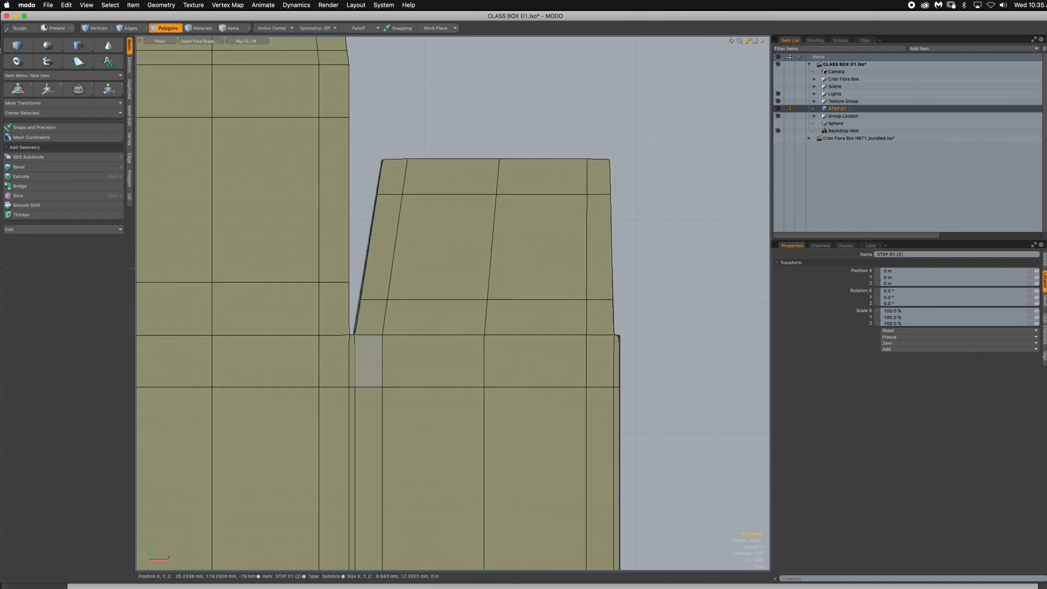
key(Tab)
key(Tab)
key(Tab)
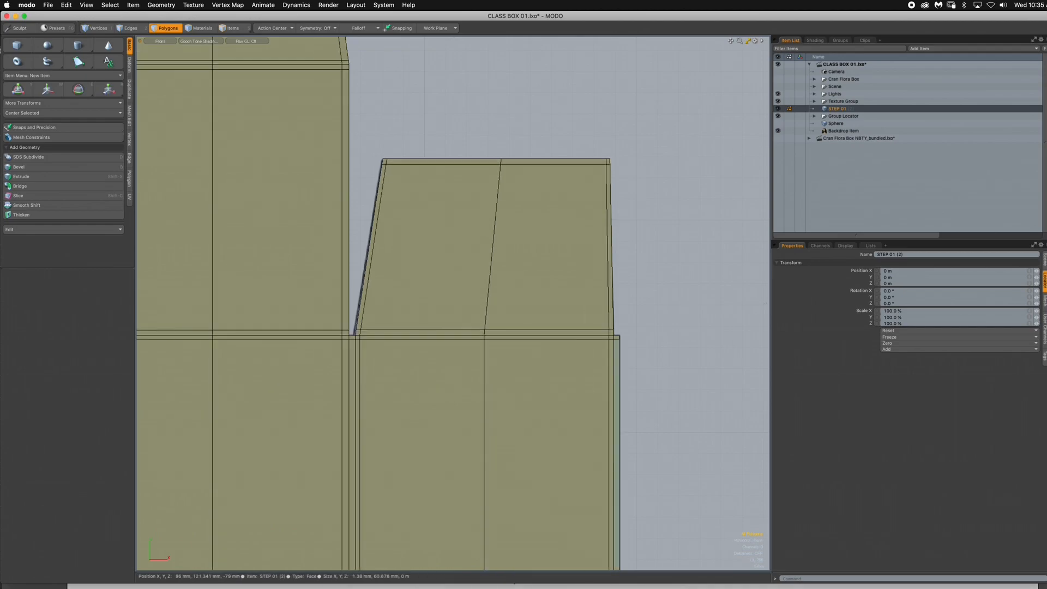
key(a)
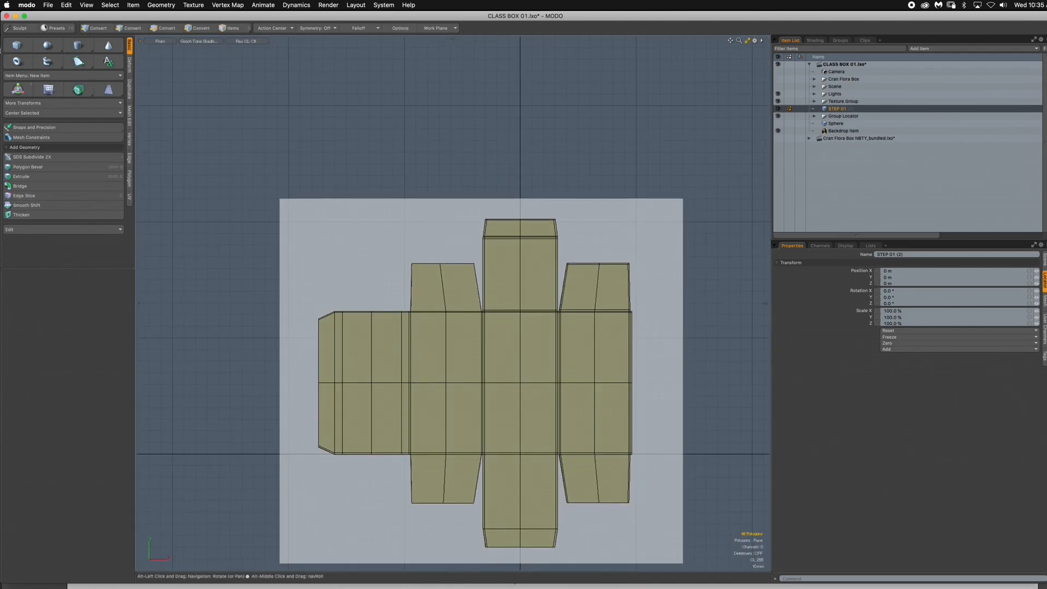
- Loop-slice the upper left side flap's two main polygons once, just above the fold line to its panel, and clear the selection
ctrl+alt+drag(506, 392, 611, 453)
ctrl+alt+drag(502, 316, 442, 317)
alt+drag(442, 316, 550, 450)
alt+drag(445, 208, 428, 308)
scroll(512, 251, up, 5)
key(alt+c)
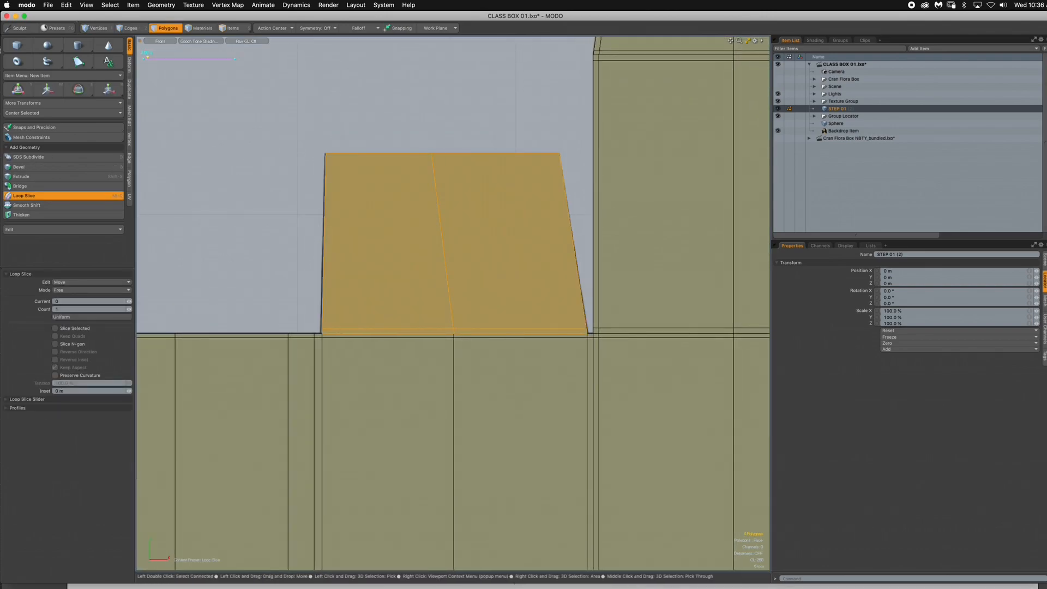
key(q)
key(Escape)
- Loop-slice the upper left side flap once more, just inside its top edge, and clear the selection
drag(390, 250, 485, 251)
key(alt+c)
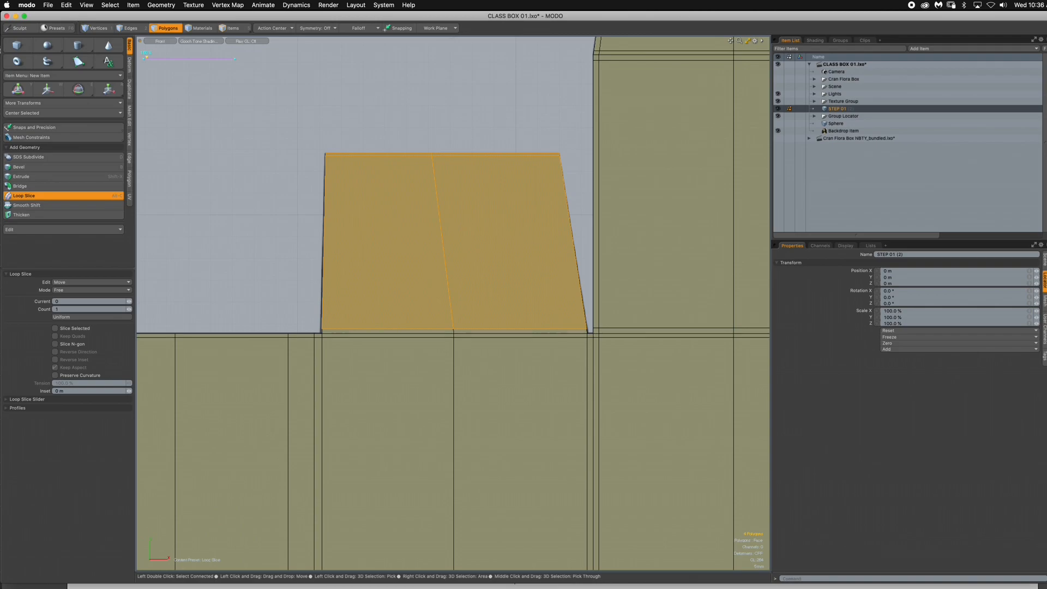
key(q)
key(Escape)
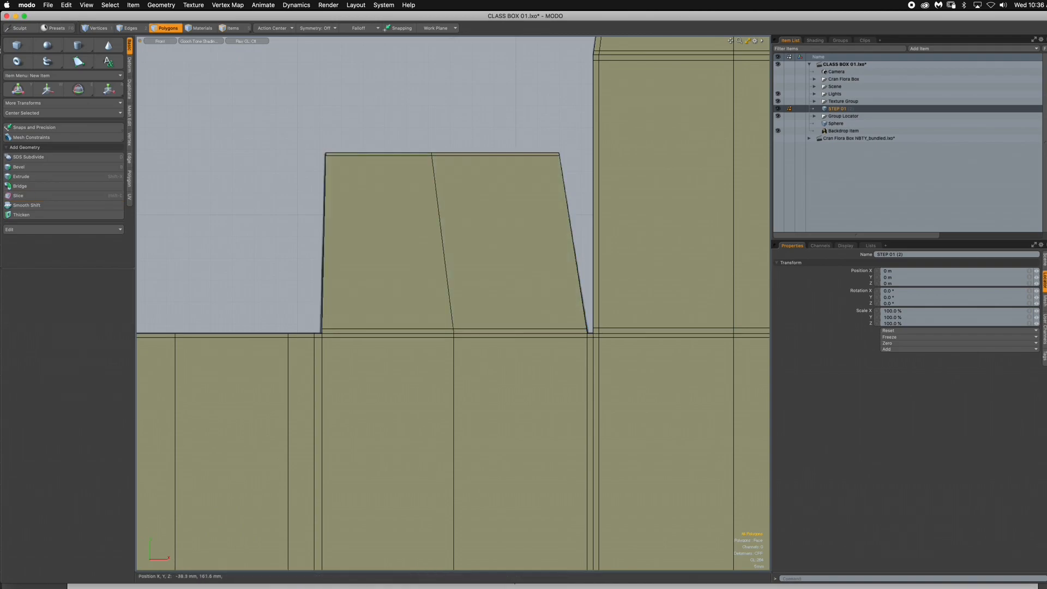
- Loop-slice the right half of the upper left side flap and its panel lengthwise once, just inside the flap's slanted right edge
drag(541, 137, 531, 191)
key(l)
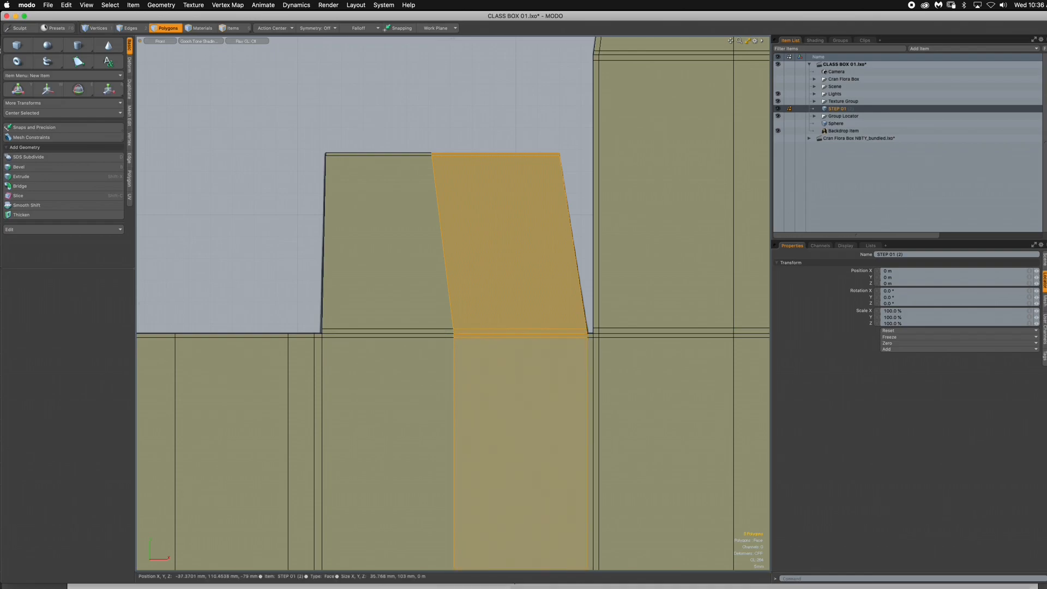
key(alt+c)
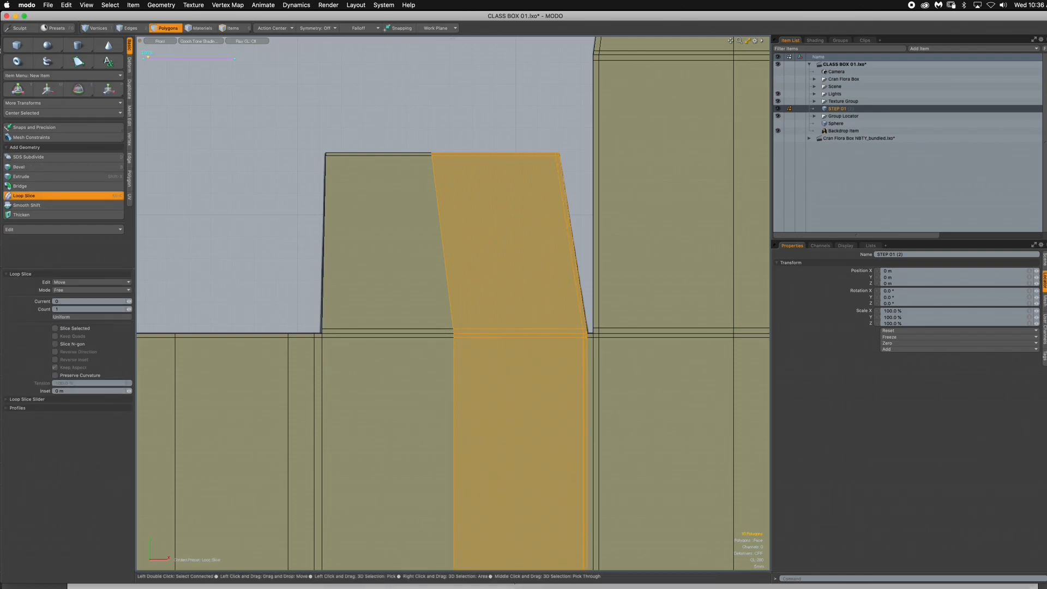
key(Escape)
key(Escape)
- Loop-slice the left half of the upper left side flap and its panel lengthwise once, just inside the left edge, and clear the selection
drag(367, 142, 367, 155)
key(l)
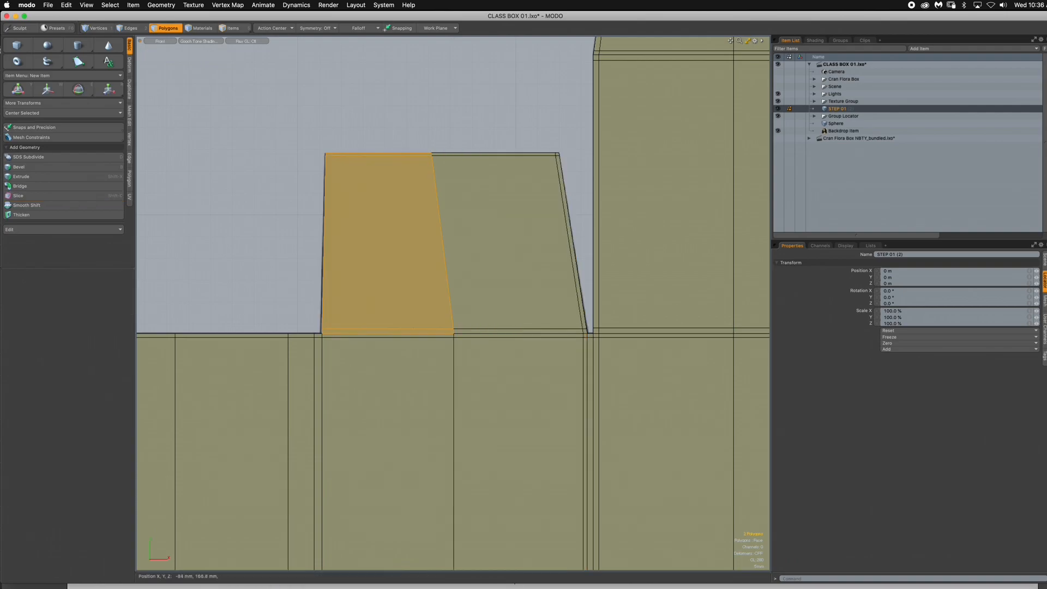
key(alt+c)
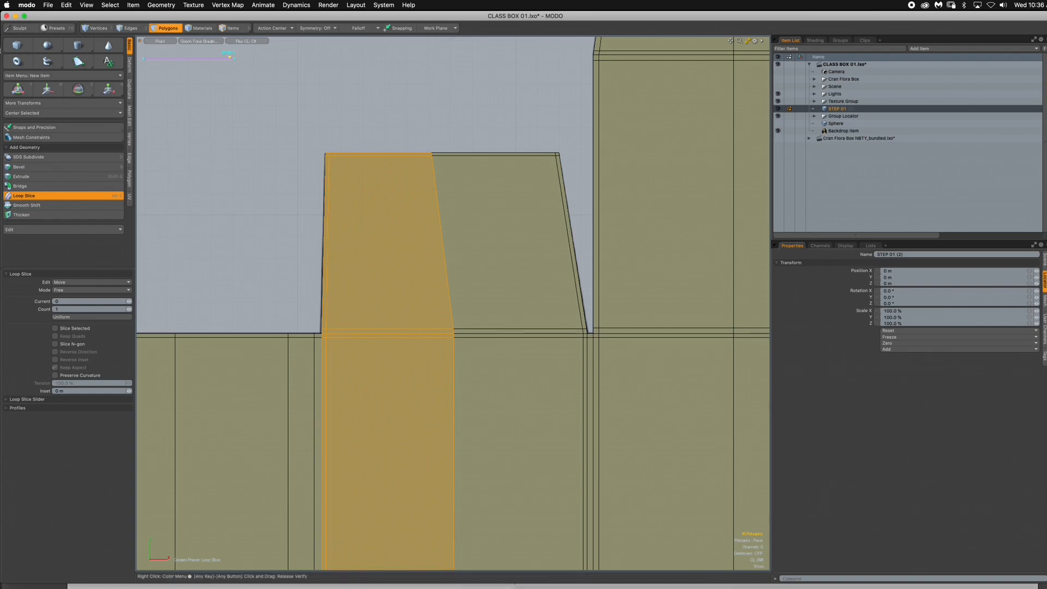
key(q)
key(Escape)
- Move the far left panel's right-hand vertical support edge loop about 5 mm right along X, closer to the fold
alt+drag(496, 240, 655, 88)
ctrl+alt+drag(654, 88, 594, 91)
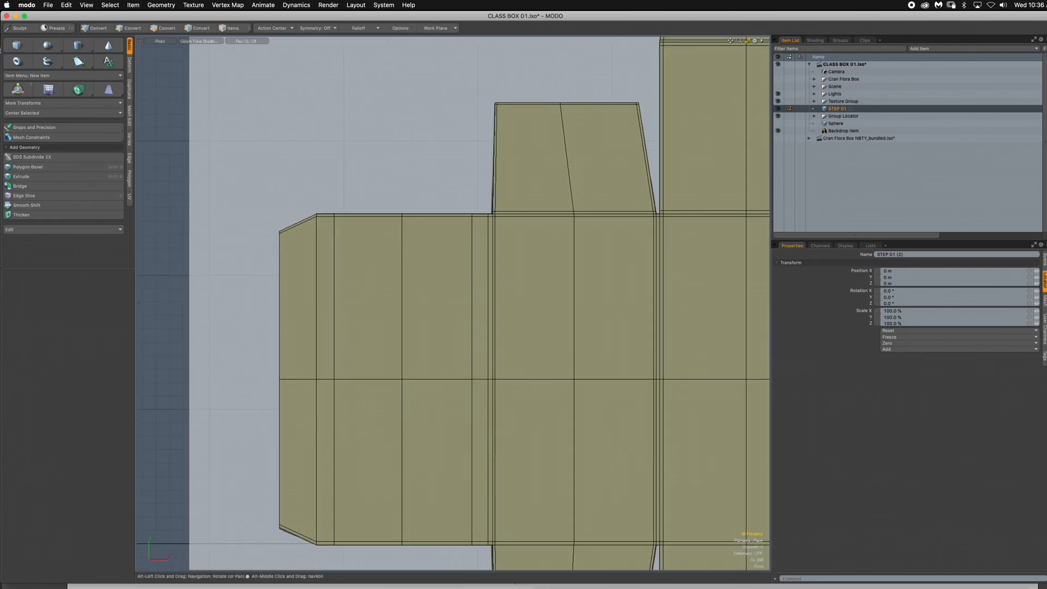
click(131, 28)
click(245, 92)
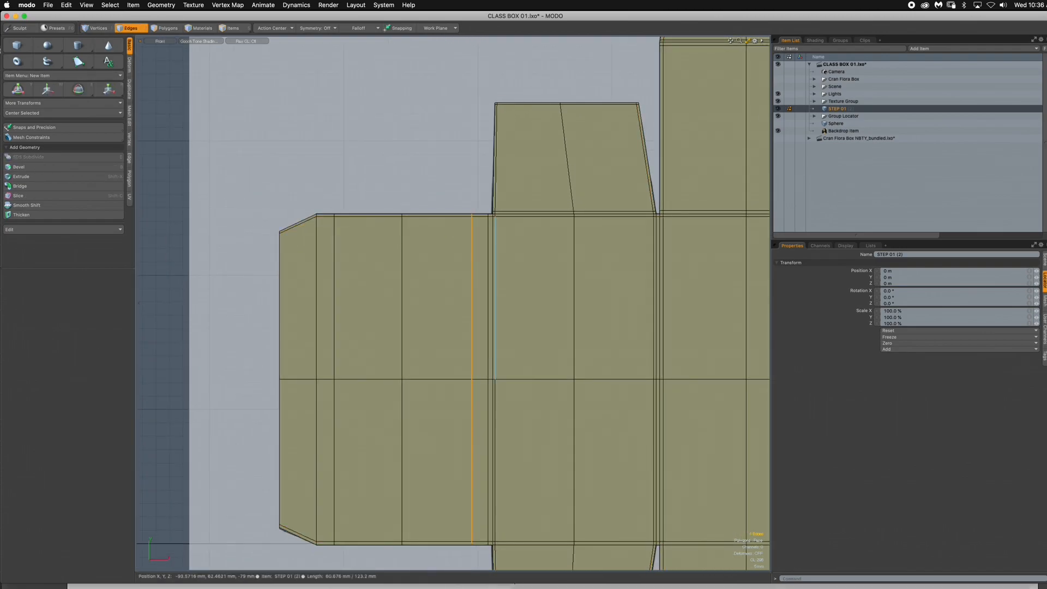
key(w)
drag(513, 338, 526, 338)
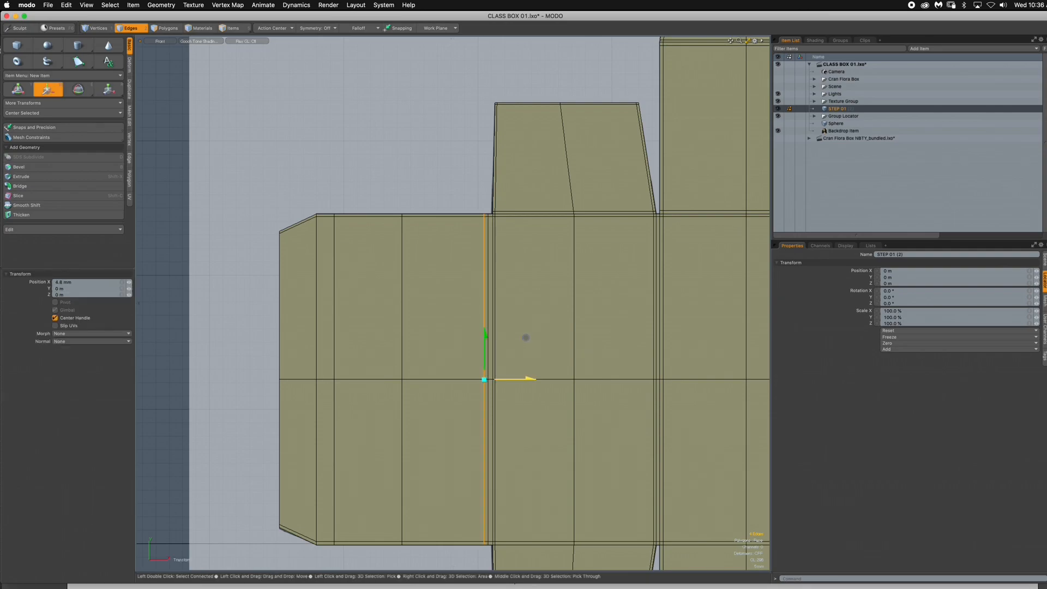
key(space)
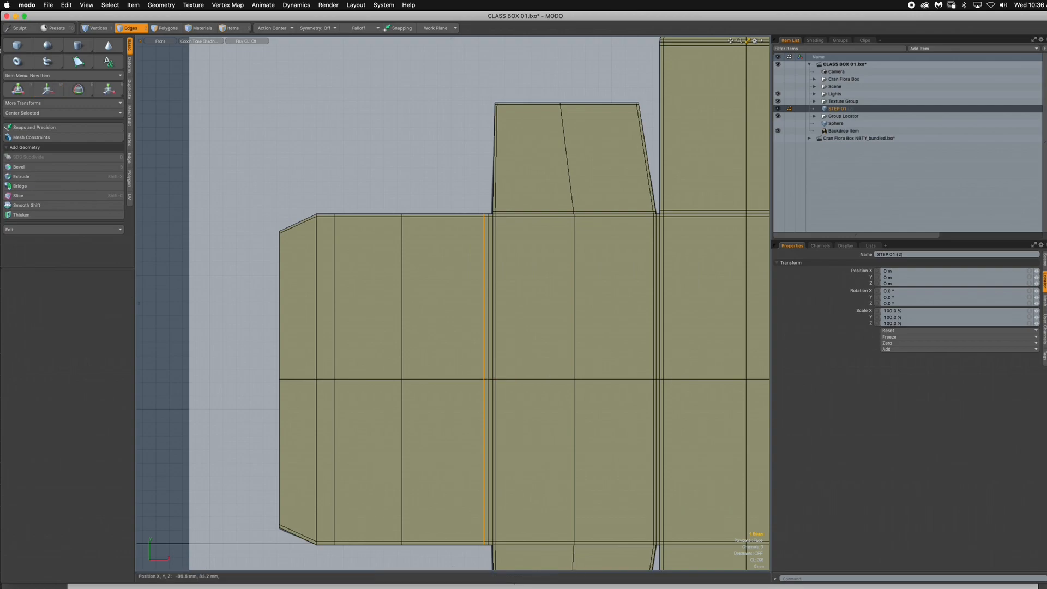
- Move the far left panel's left-hand vertical support edge loop about 5 mm left along X, close to the glue flap's fold
click(425, 176)
double_click(334, 259)
key(w)
drag(374, 334, 363, 337)
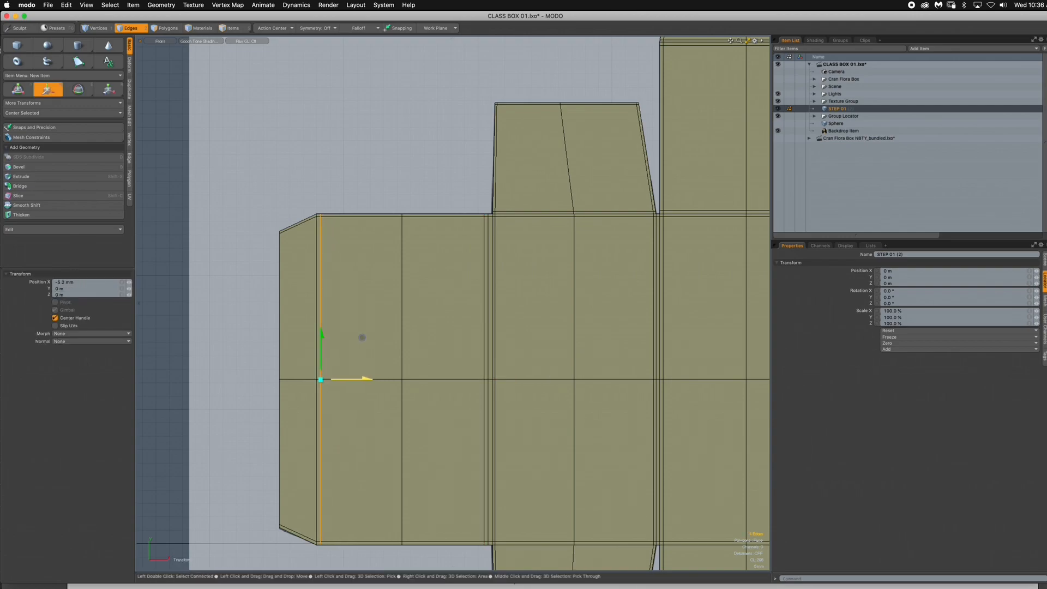
key(space)
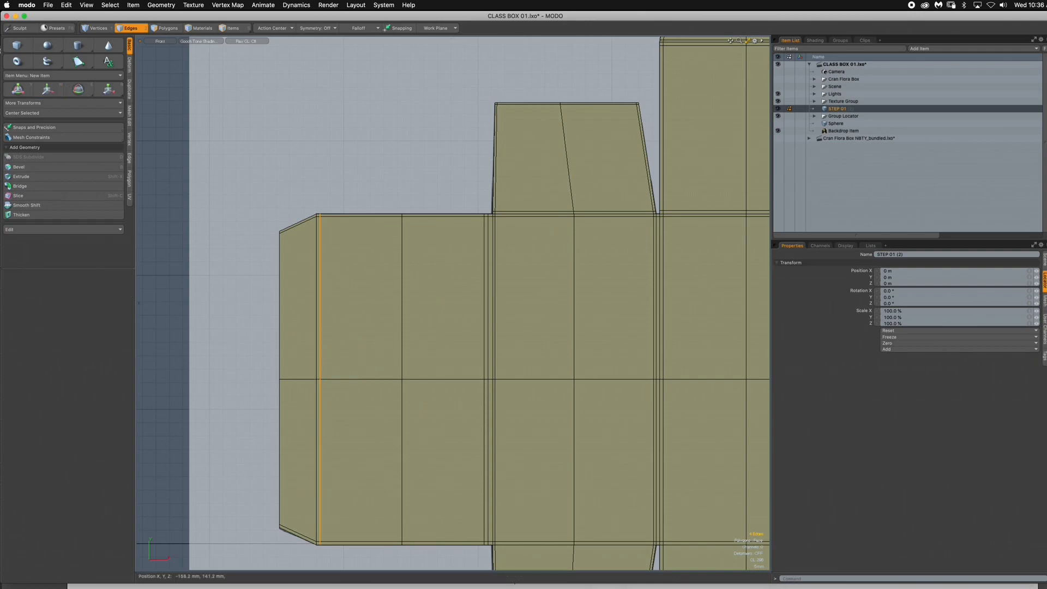
- Loop-slice the glue flap's polygons lengthwise once, just beside the fold to the far left panel, and clear the selection
click(165, 28)
scroll(350, 240, up, 2)
alt+drag(349, 240, 432, 203)
scroll(355, 208, up, 3)
drag(351, 180, 350, 156)
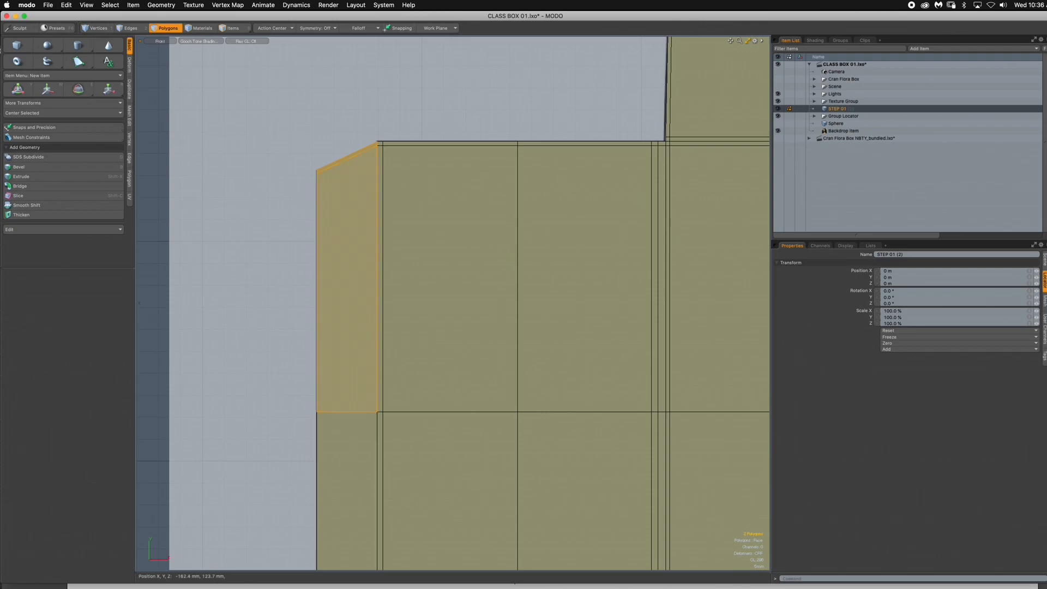
key(alt+c)
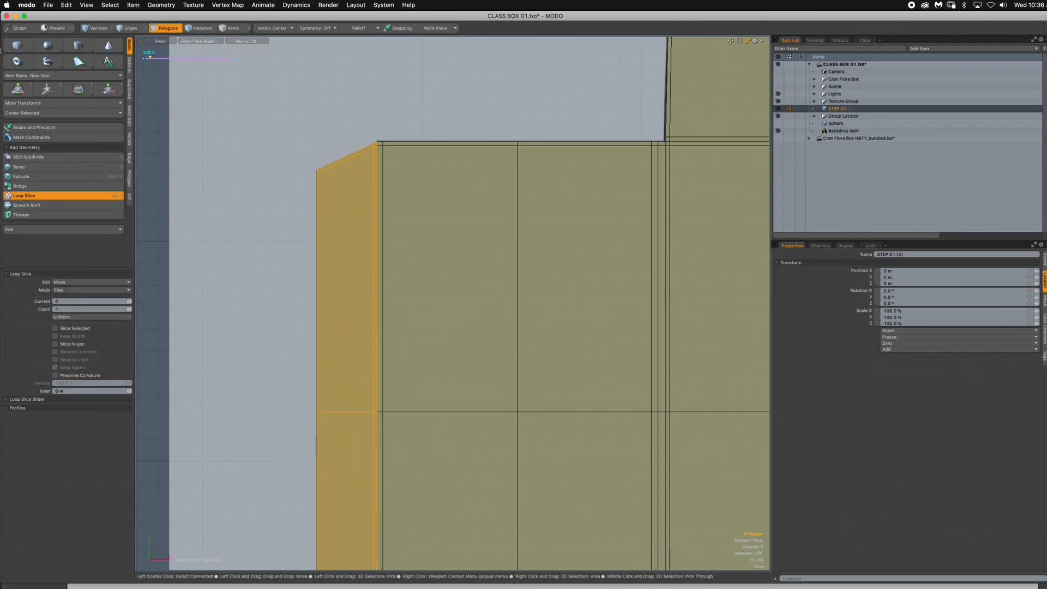
key(space)
key(Escape)
- Loop-slice the glue flap lengthwise again, just inside its outer left edge, and clear the selection
drag(346, 180, 345, 159)
key(alt+c)
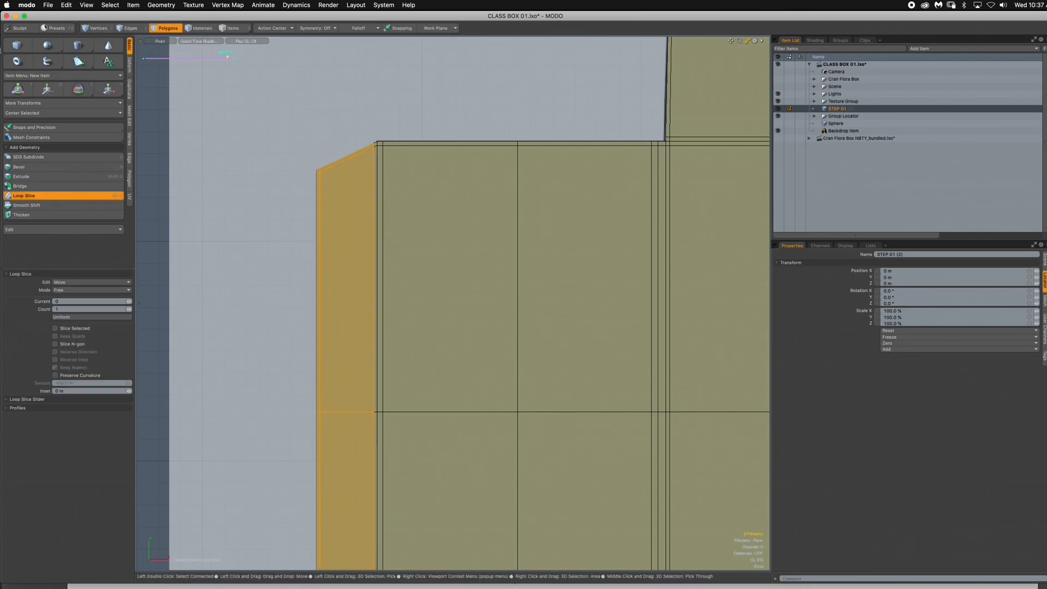
key(space)
key(Escape)
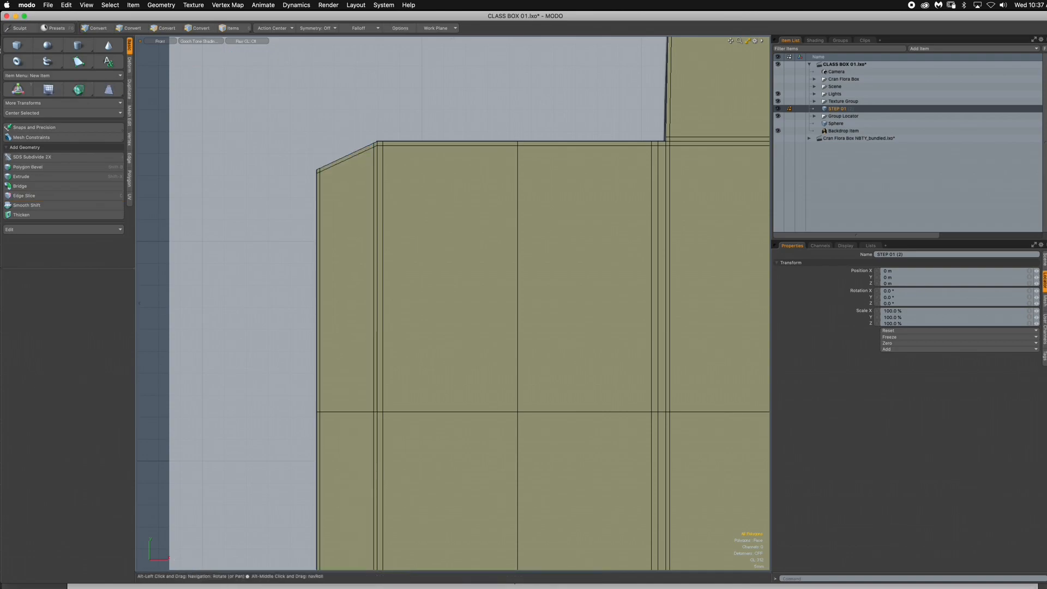
- Loop-slice the lower left side flap's polygons once, just below the fold line to its panel, and clear the selection
alt+drag(453, 339, 384, 186)
scroll(453, 303, down, 3)
alt+drag(453, 338, 350, 254)
scroll(453, 303, down, 3)
alt+drag(453, 304, 476, 275)
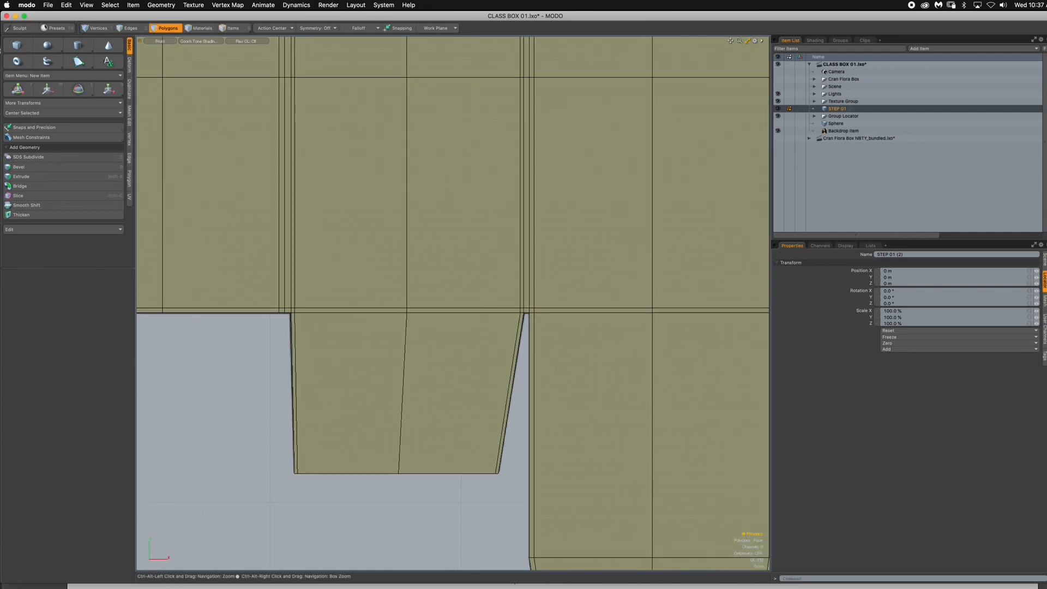
alt+drag(382, 349, 350, 344)
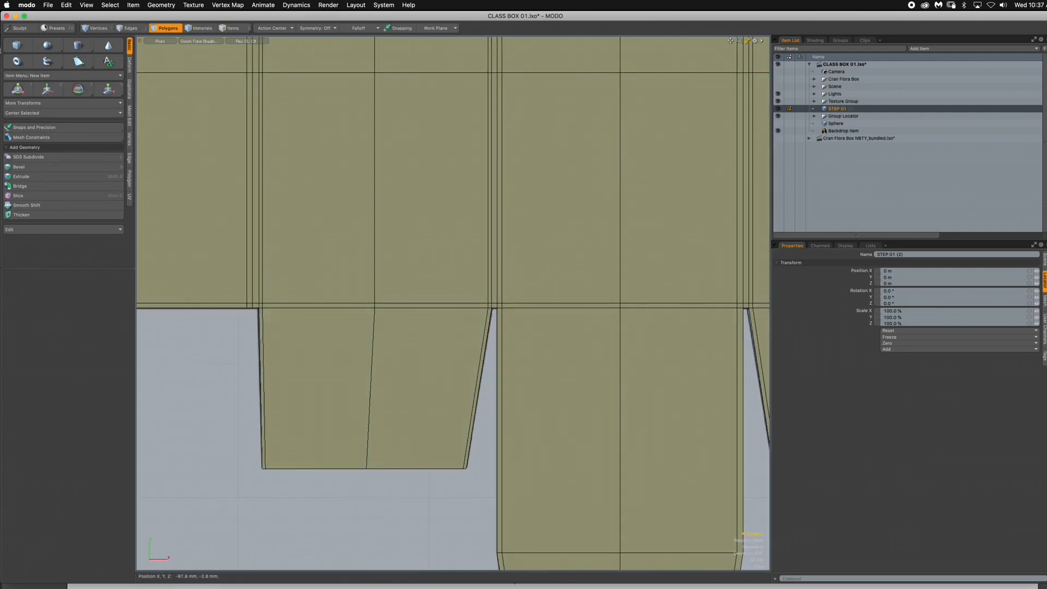
click(319, 388)
key(alt+c)
click(367, 458)
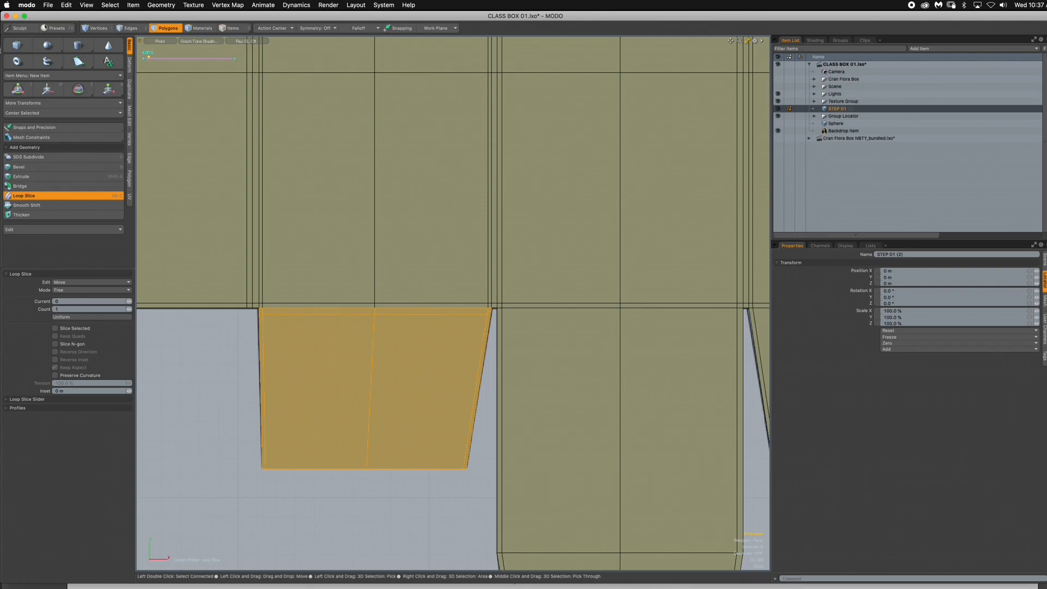
key(space)
click(255, 404)
- Loop-slice the lower left side flap again, just inside its bottom edge, and clear the selection
drag(262, 403, 311, 404)
key(alt+c)
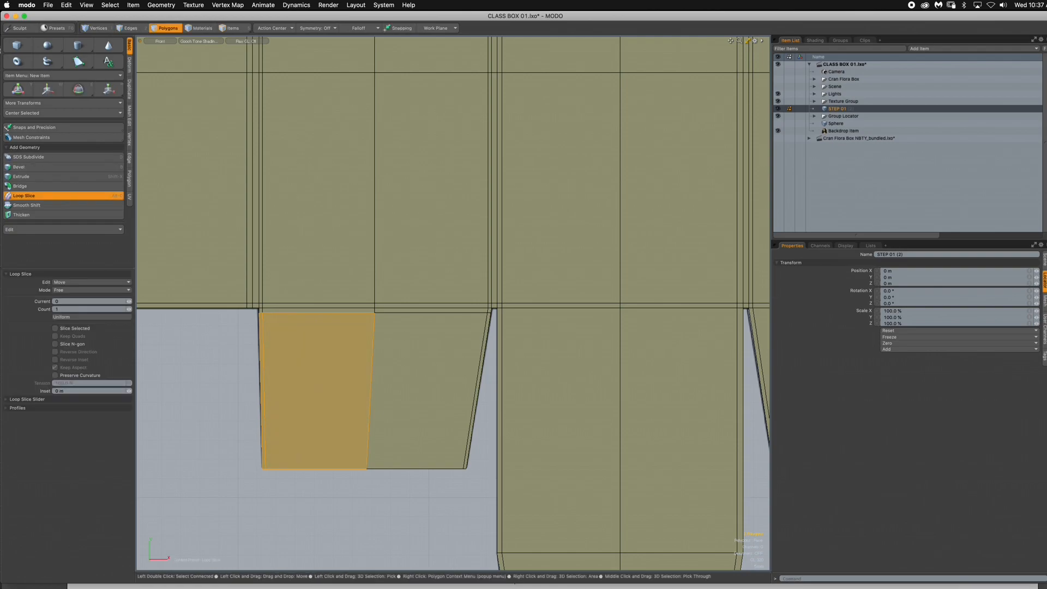
click(369, 432)
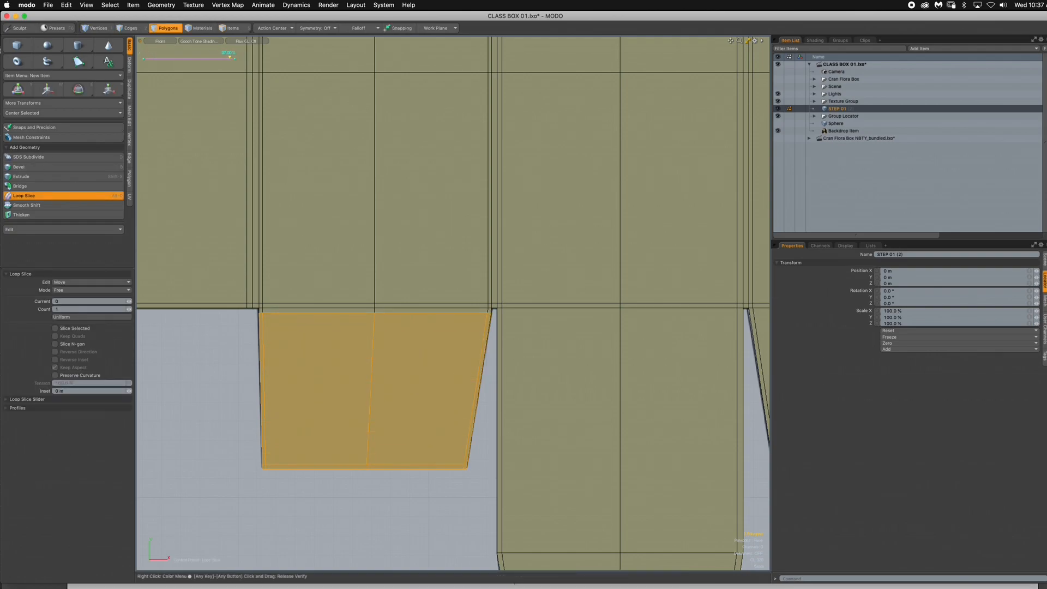
key(space)
click(234, 377)
- Loop-slice the bottom center panel once, just below its fold to the main center panel, and clear the selection
alt+shift+drag(564, 376, 385, 375)
scroll(384, 374, up, 1)
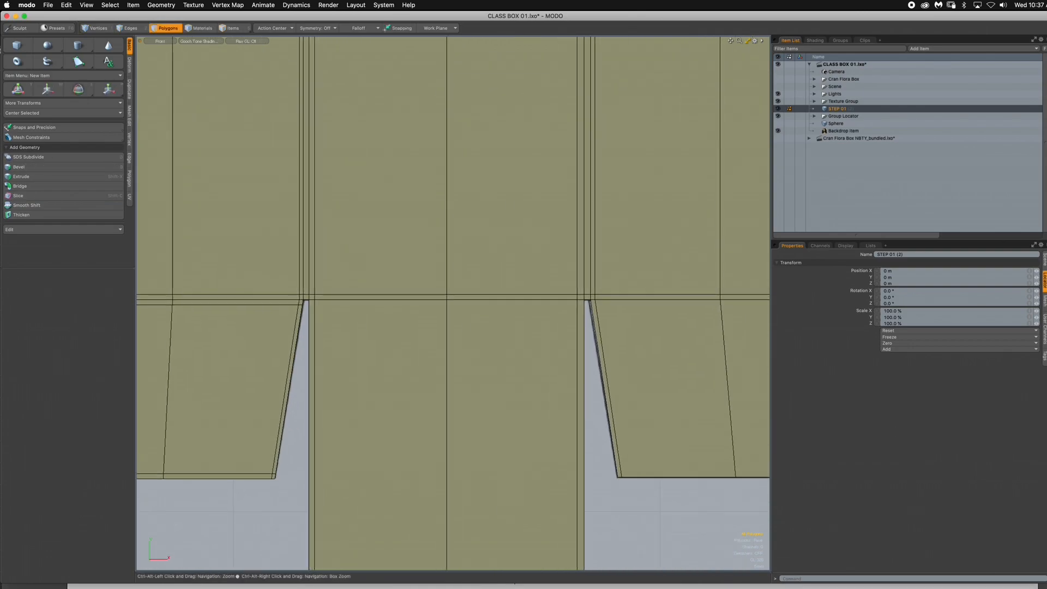
click(385, 374)
key(alt+c)
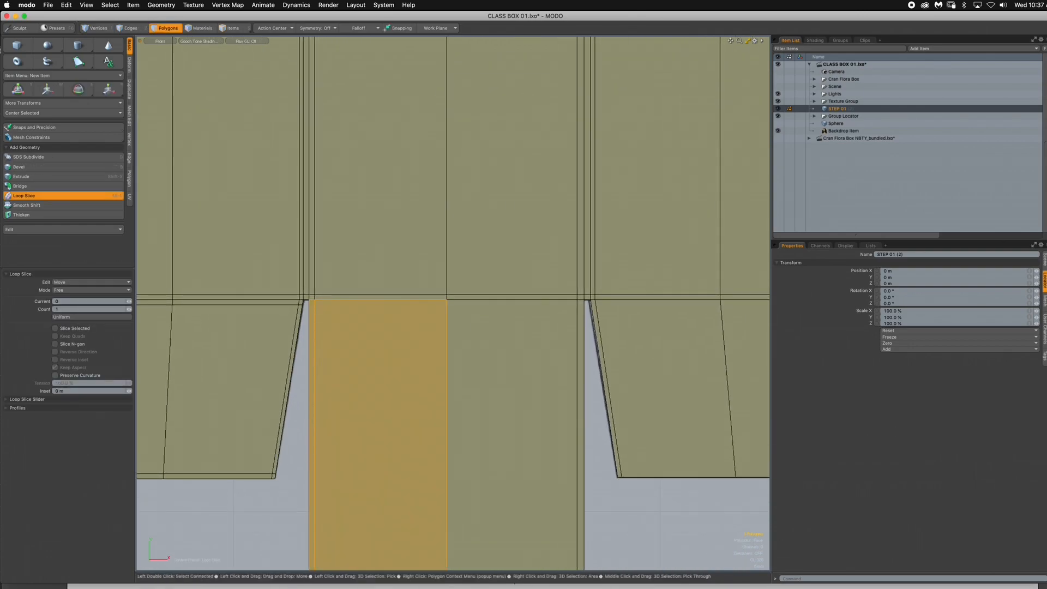
click(385, 375)
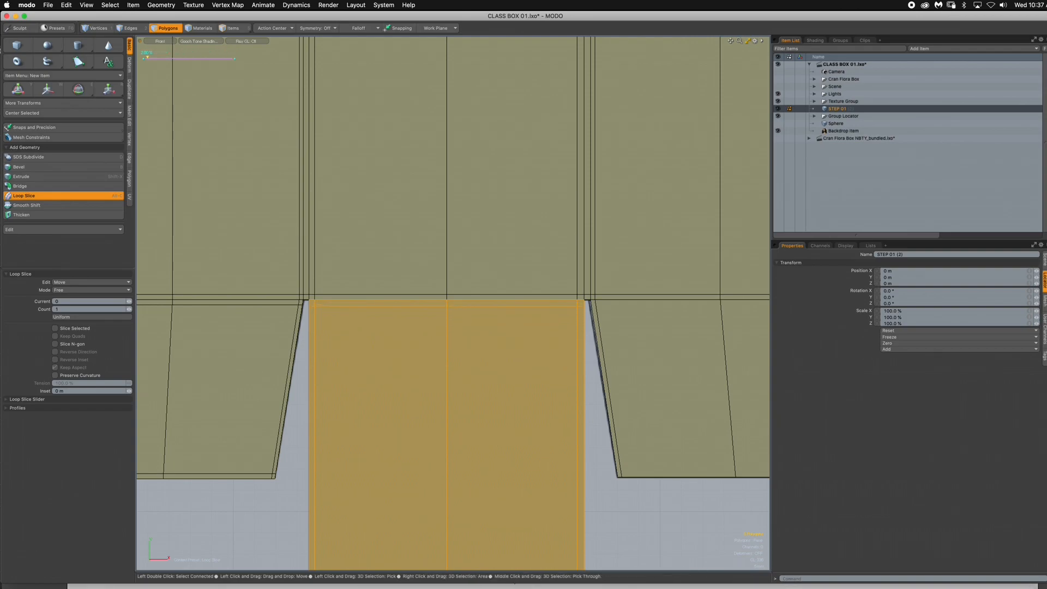
key(space)
key(Escape)
- Loop-slice the bottom center panel again, just above the fold to the tuck flap, and clear the selection
alt+drag(463, 431, 443, 313)
drag(291, 328, 349, 328)
key(alt+c)
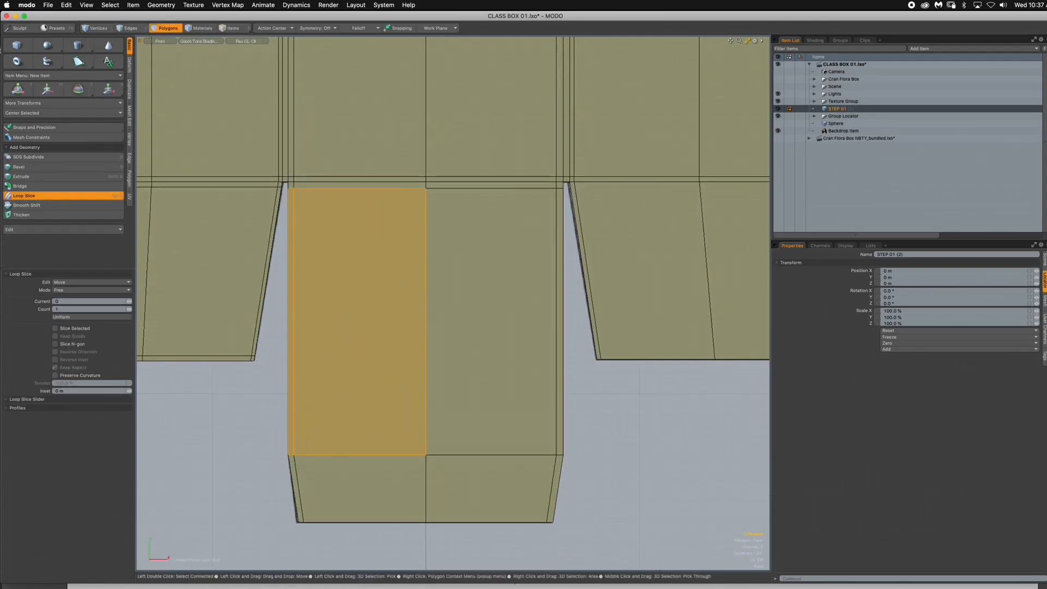
click(355, 211)
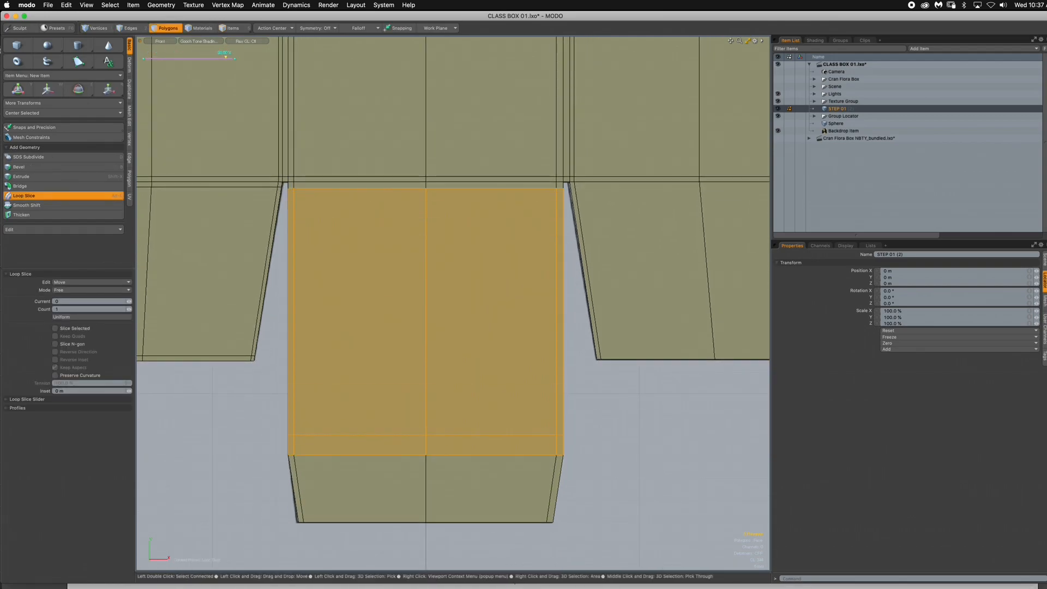
drag(229, 57, 231, 57)
key(space)
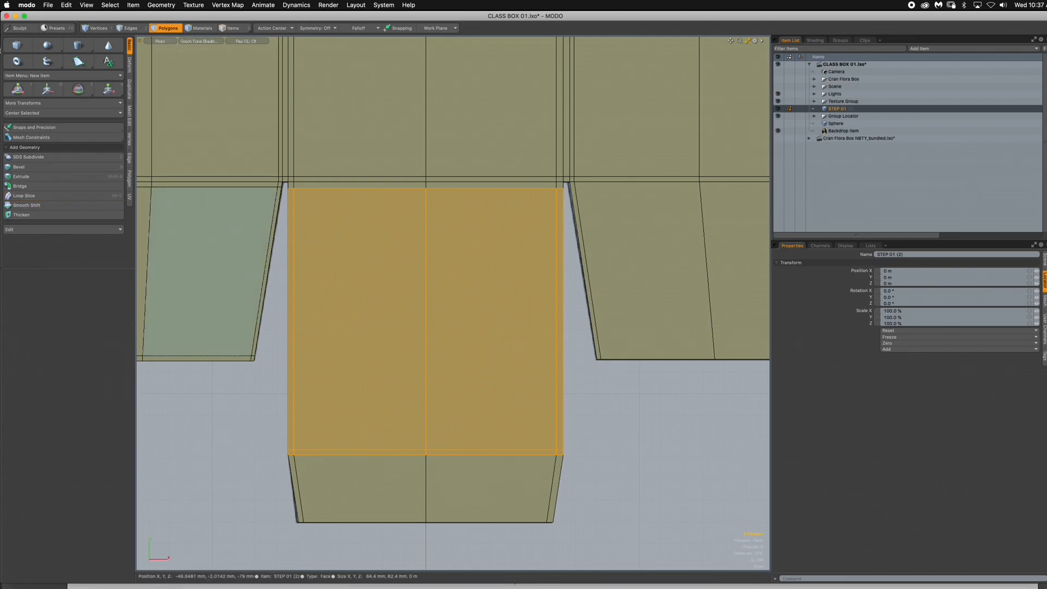
click(267, 476)
- Loop-slice the bottom tuck flap once, just below its fold to the bottom center panel, and clear the selection
click(297, 488)
drag(296, 488, 327, 488)
key(alt+c)
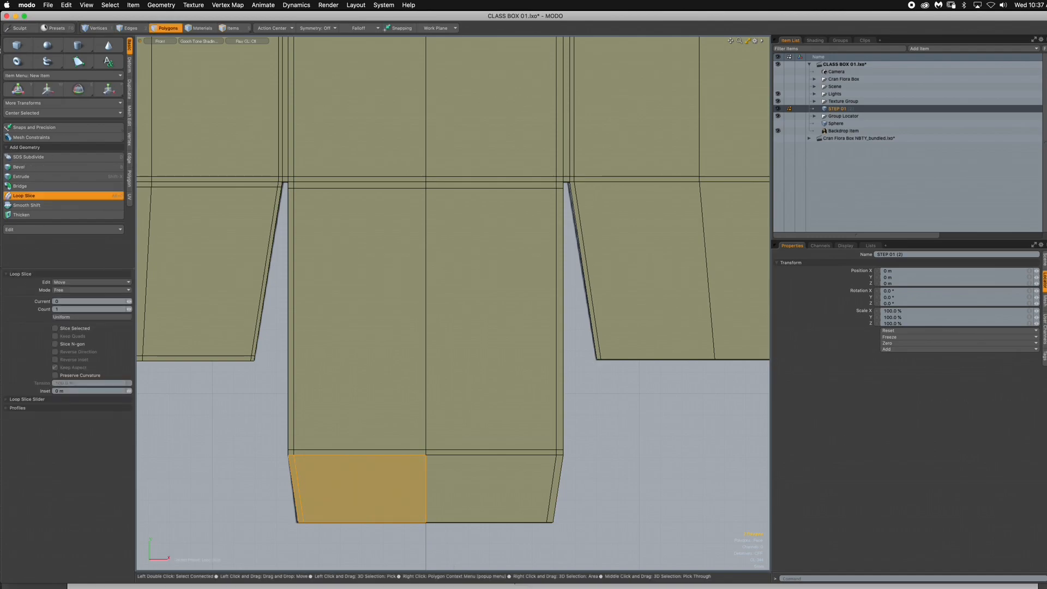
click(338, 489)
drag(231, 58, 153, 57)
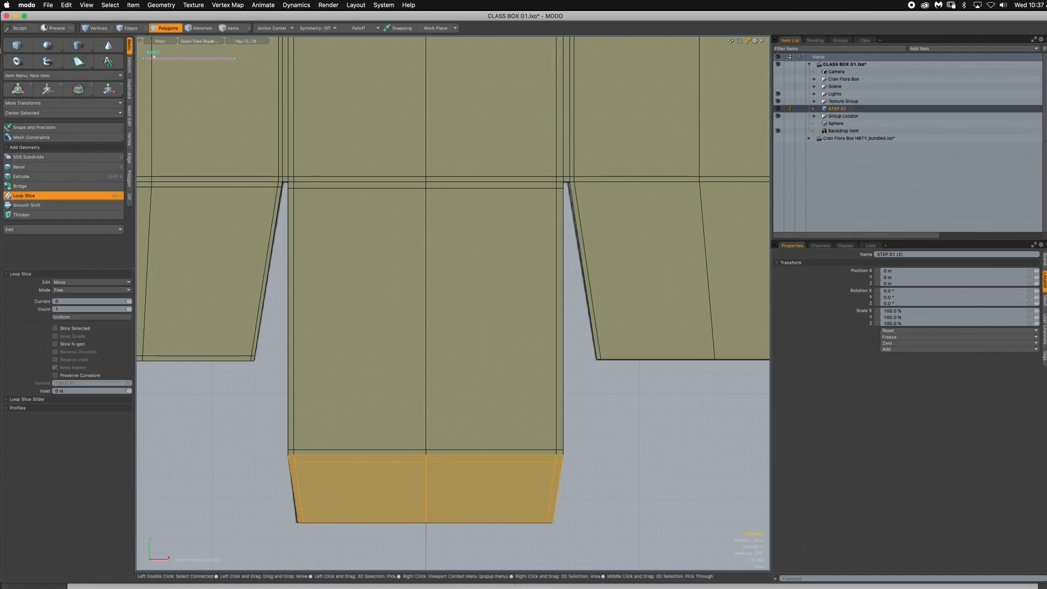
key(space)
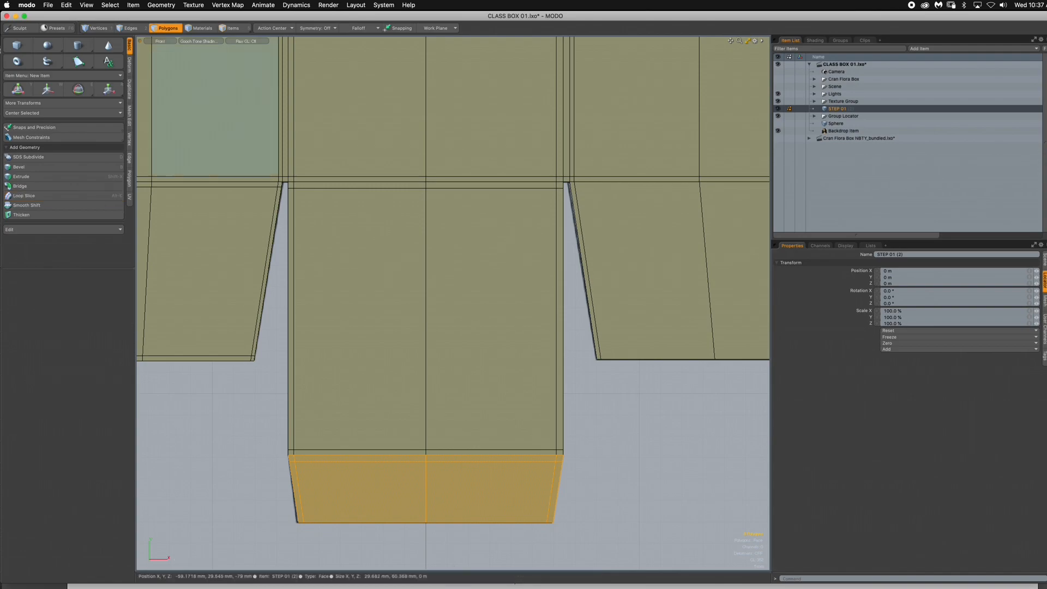
click(248, 483)
- Loop-slice the bottom tuck flap again, just inside its bottom edge, and clear the selection
drag(250, 483, 336, 484)
key(alt+c)
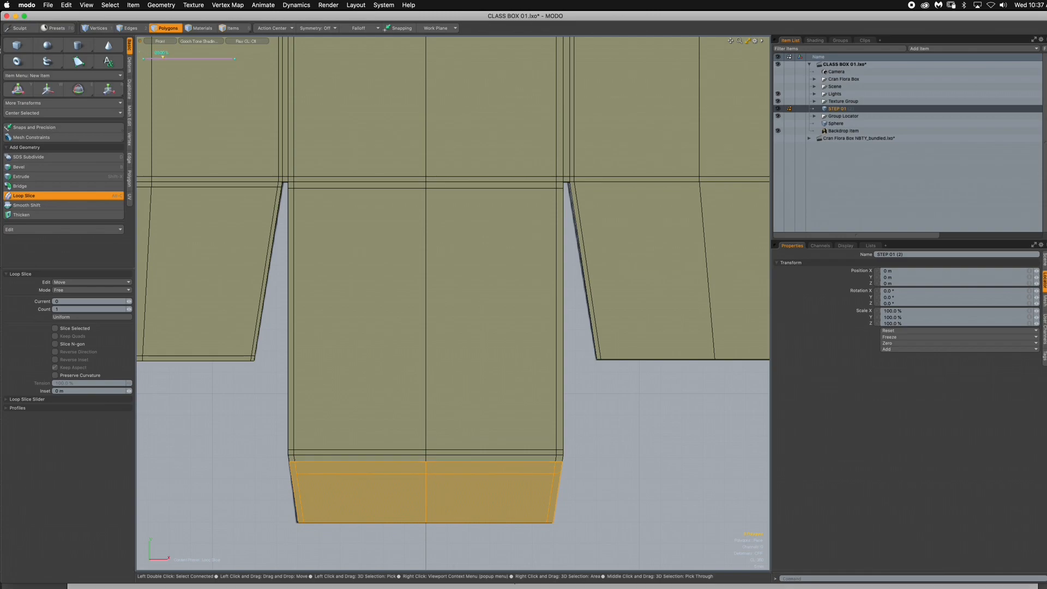
drag(222, 58, 223, 57)
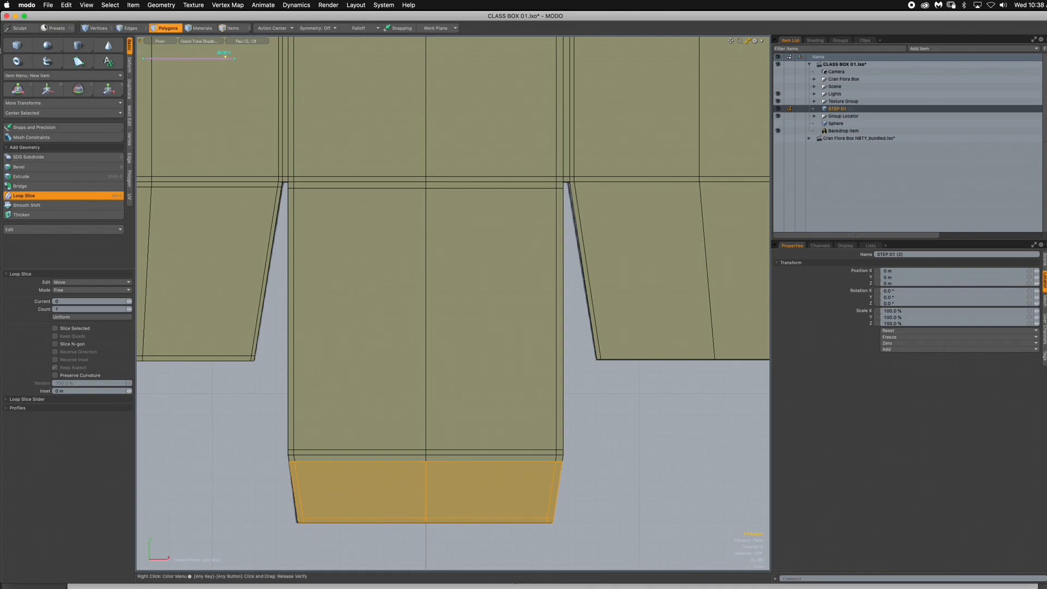
key(space)
click(218, 415)
- Loop-slice the lower right side flap once, just inside its bottom edge
ctrl+alt+drag(475, 408, 382, 408)
alt+shift+drag(469, 349, 354, 419)
ctrl+alt+drag(469, 406, 555, 406)
drag(374, 393, 612, 408)
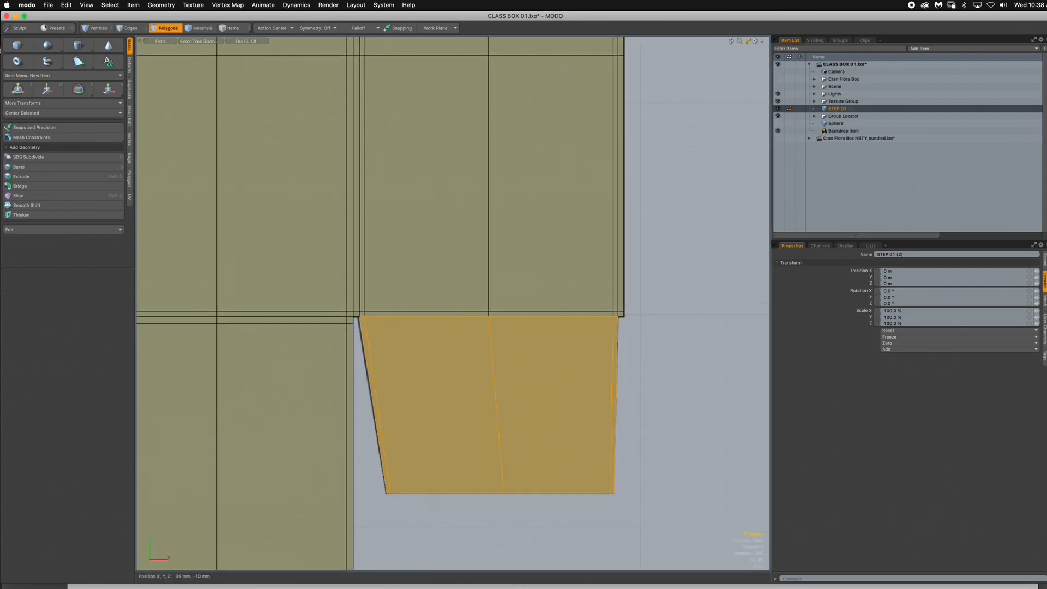
key(alt+c)
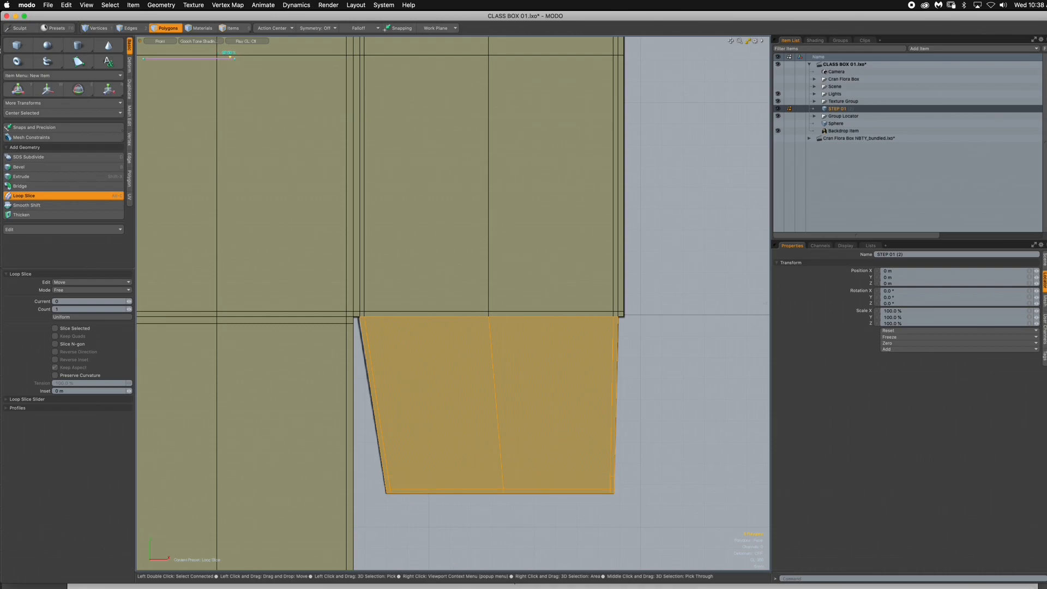
key(space)
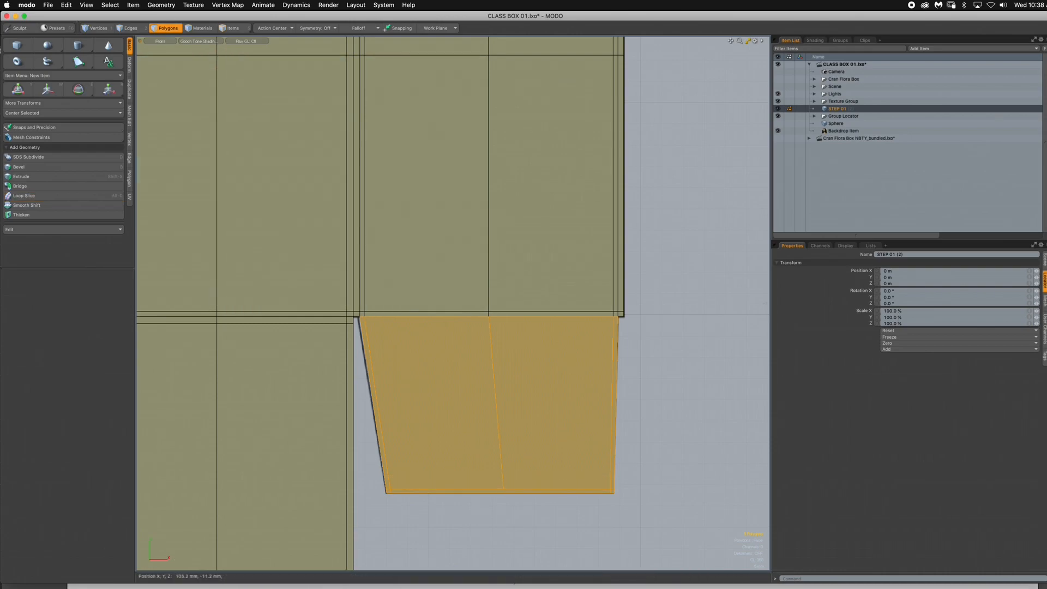
- Loop-slice the lower right side flap again, just below its fold to the side panel, and clear the selection
click(557, 404)
key(alt+c)
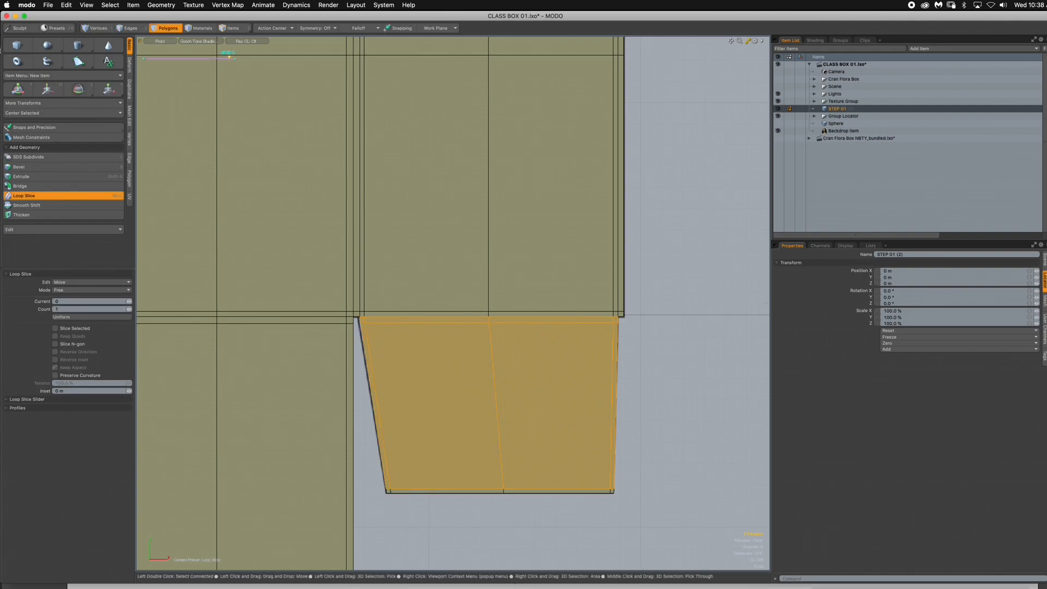
key(space)
click(654, 328)
ctrl+alt+drag(655, 329, 518, 360)
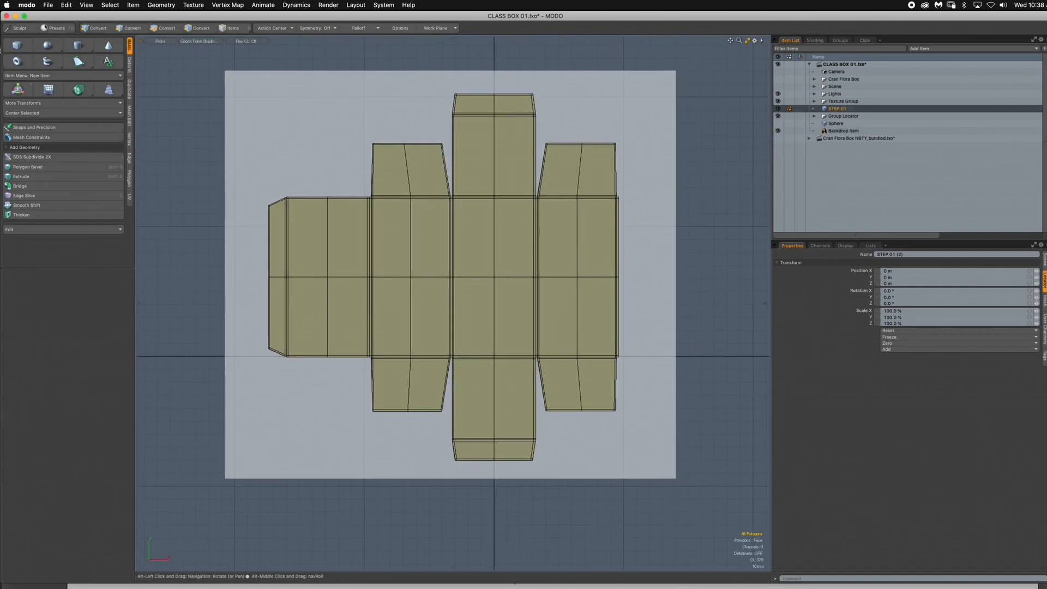
- Preview the box mesh with subdivision surfaces turned on, and switch it back to plain polygons
key(Tab)
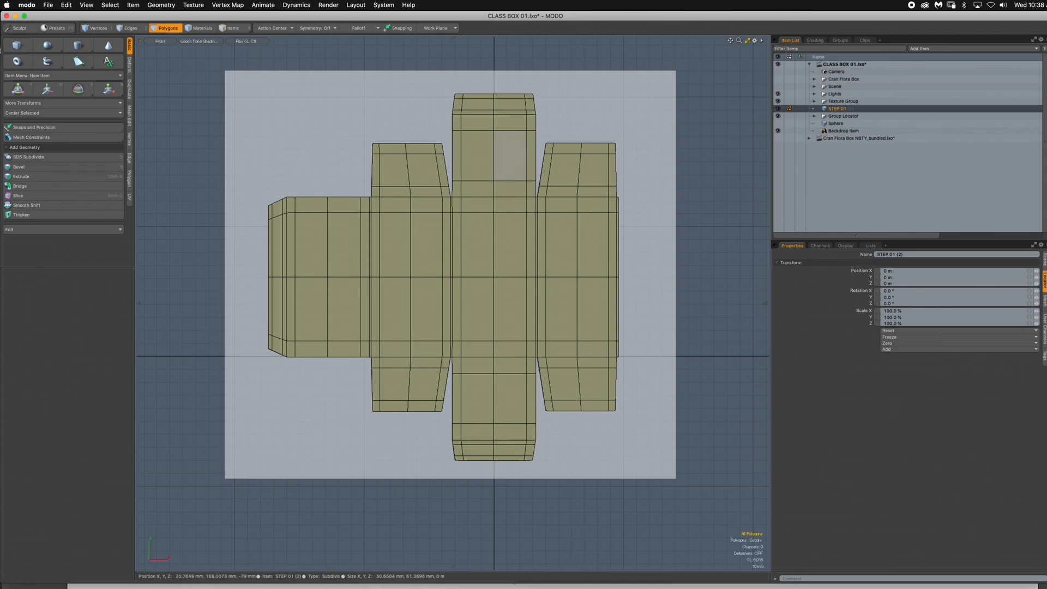
key(Tab)
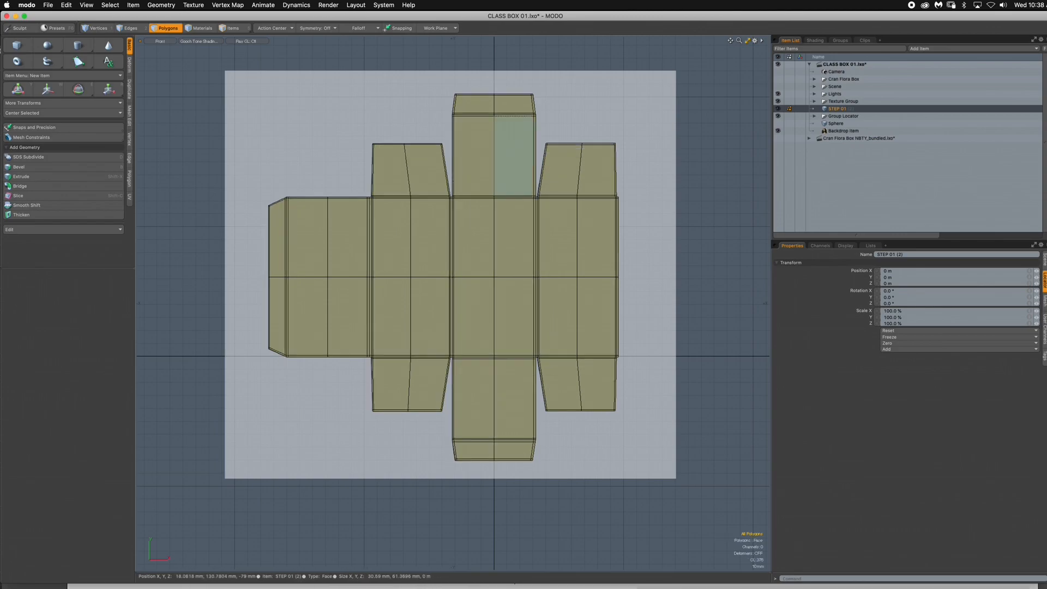
- Loop-slice the top center panel horizontally through its middle and clear the selection
scroll(564, 126, up, 3)
alt+drag(563, 125, 544, 181)
alt+drag(525, 222, 528, 266)
scroll(526, 224, down, 1)
scroll(491, 275, up, 4)
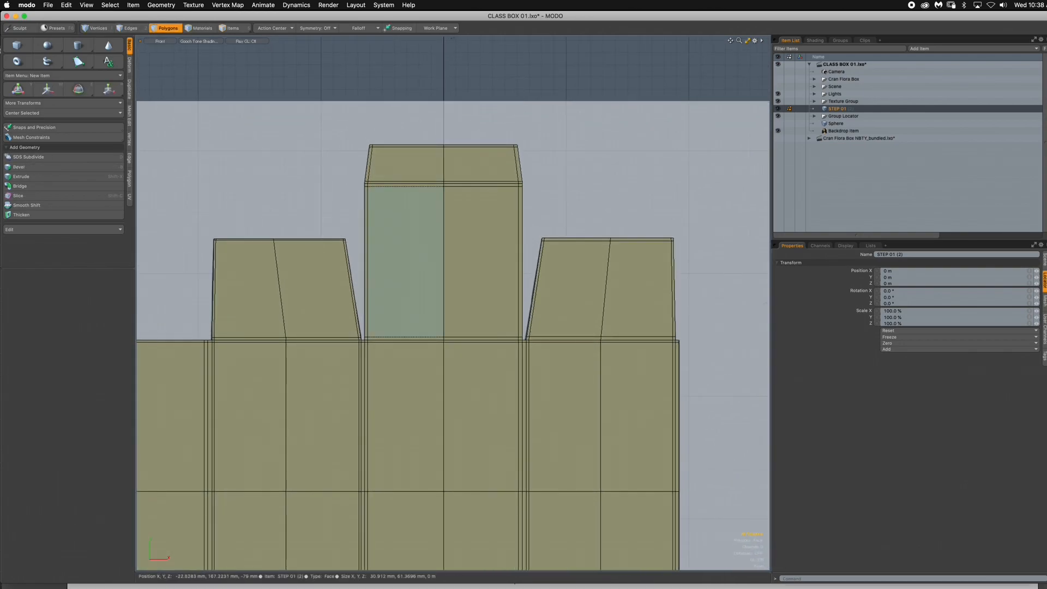
drag(365, 249, 483, 251)
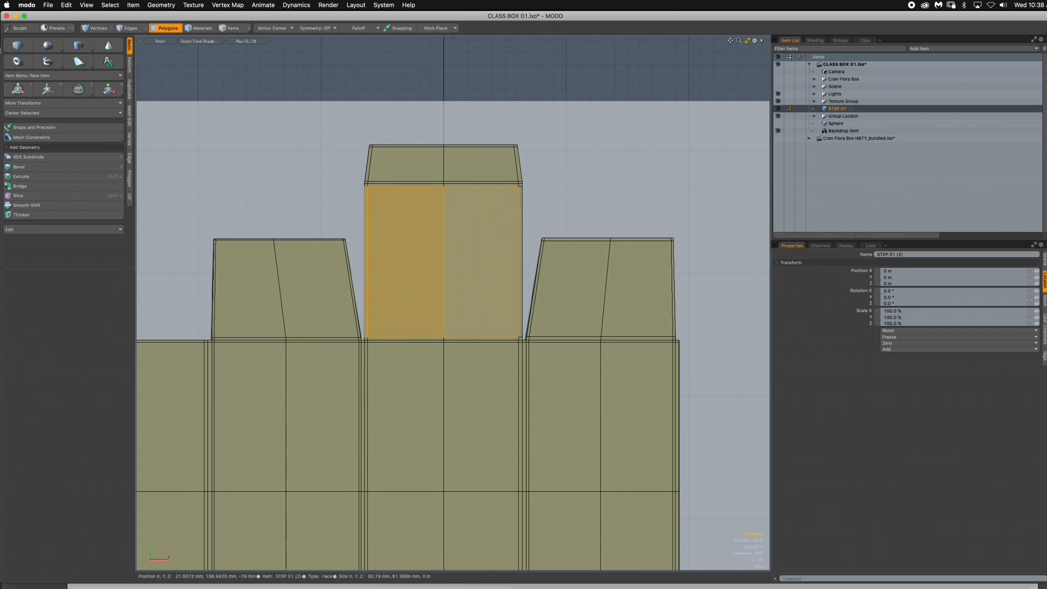
key(alt+c)
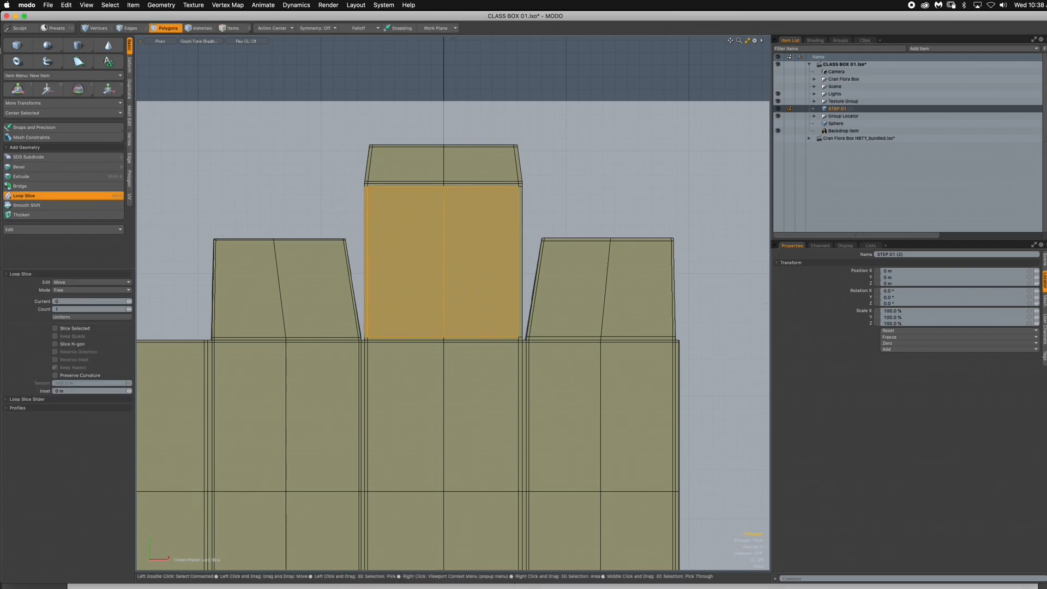
shift+click(521, 261)
click(443, 331)
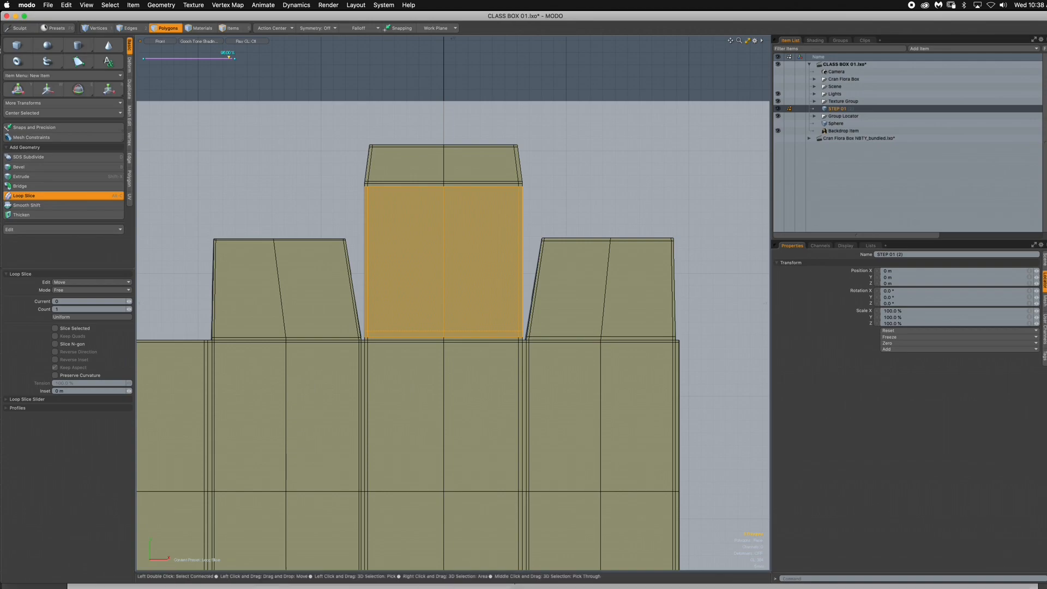
drag(443, 272, 443, 262)
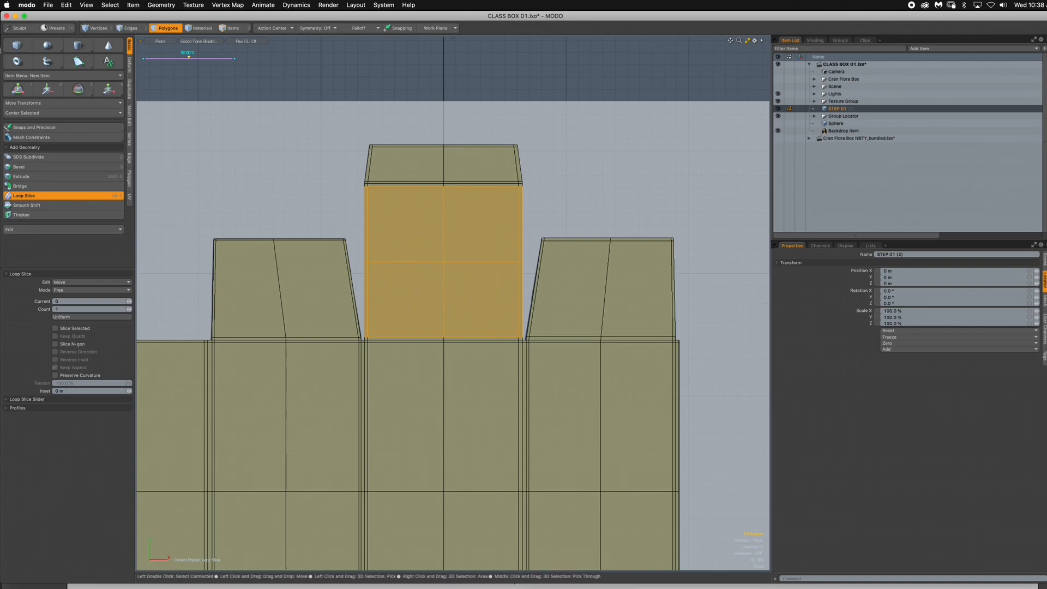
key(space)
key(Escape)
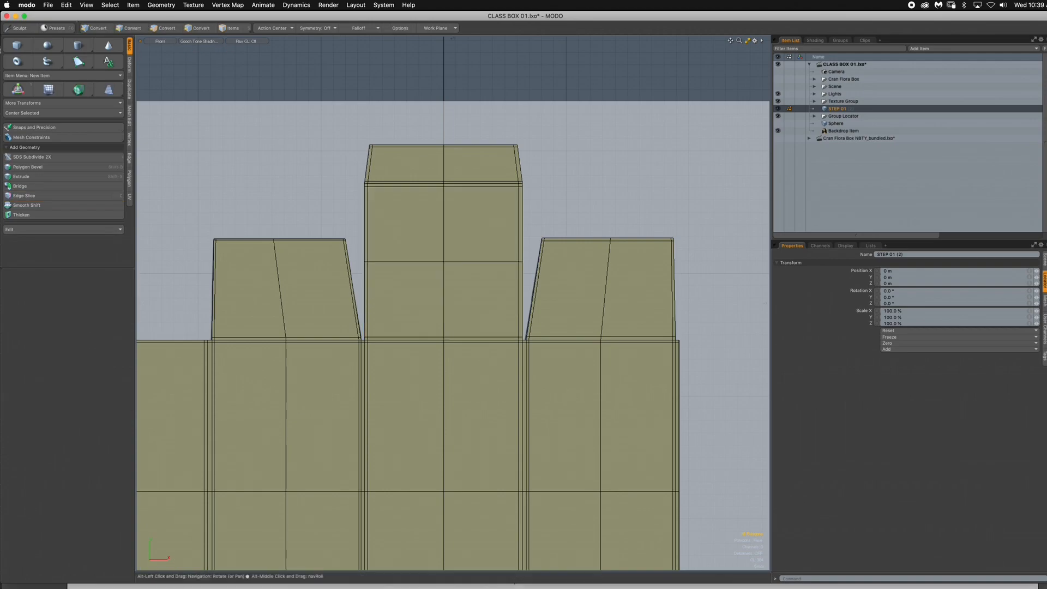
- Loop-slice the bottom center panel horizontally through its middle and clear the selection
alt+drag(448, 382, 459, 255)
scroll(510, 280, down, 3)
alt+drag(510, 280, 480, 174)
drag(417, 388, 458, 388)
key(alt+c)
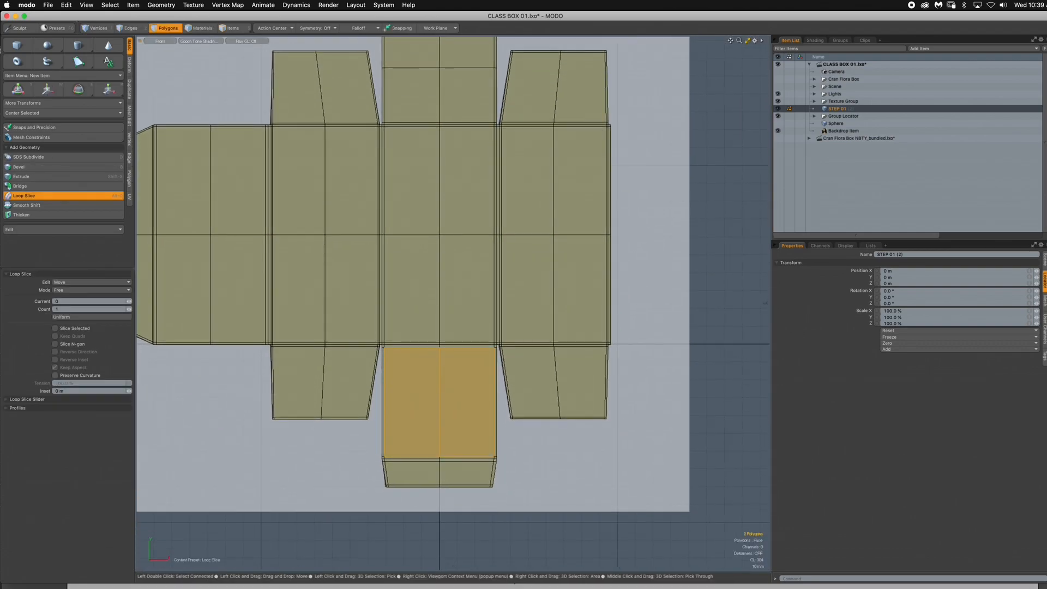
click(458, 390)
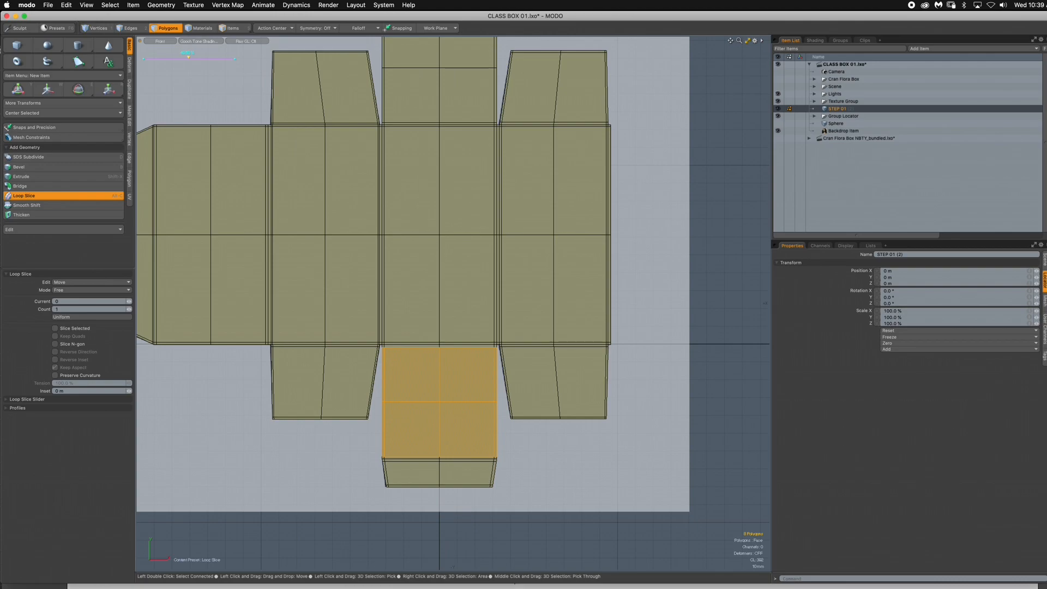
key(Escape)
key(Escape)
- Examine the upper part of the flat mesh, highlighting the top center panel with its tuck flap and both upper side flaps
alt+drag(299, 87, 348, 254)
scroll(332, 220, up, 2)
key(3)
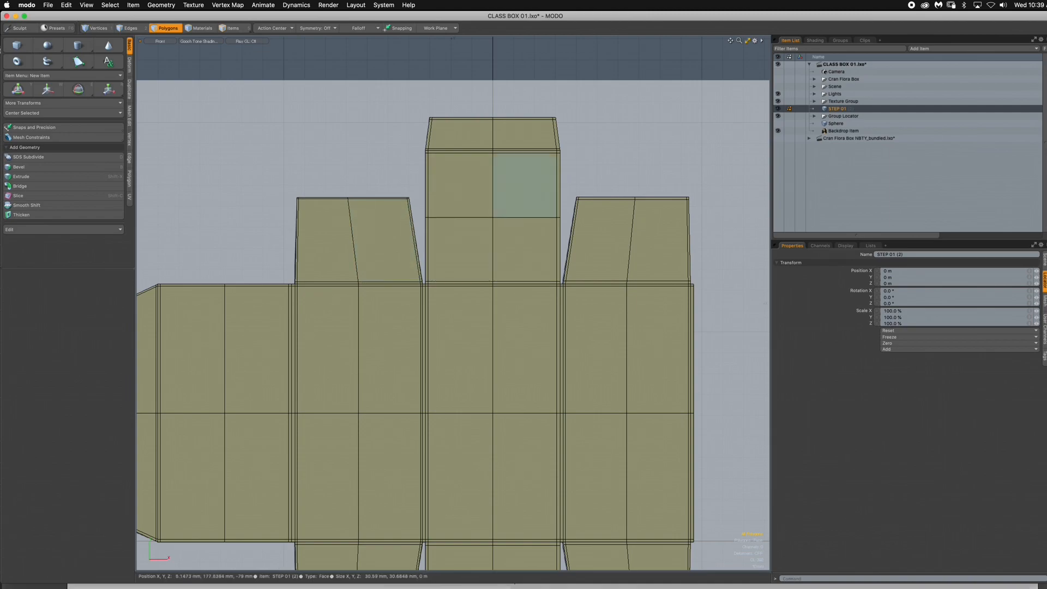
alt+drag(521, 207, 537, 130)
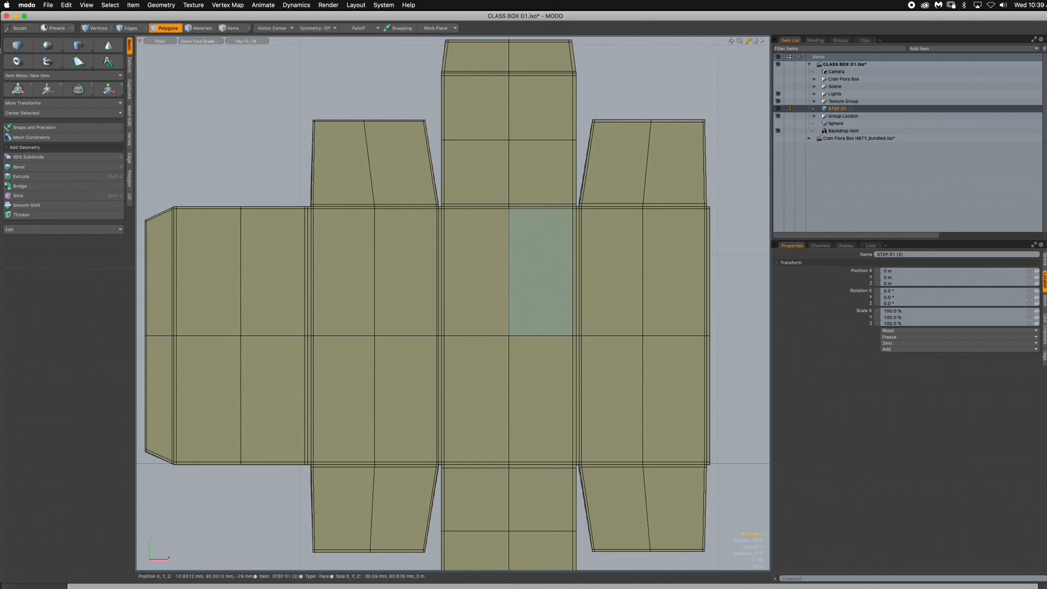
alt+drag(529, 257, 474, 239)
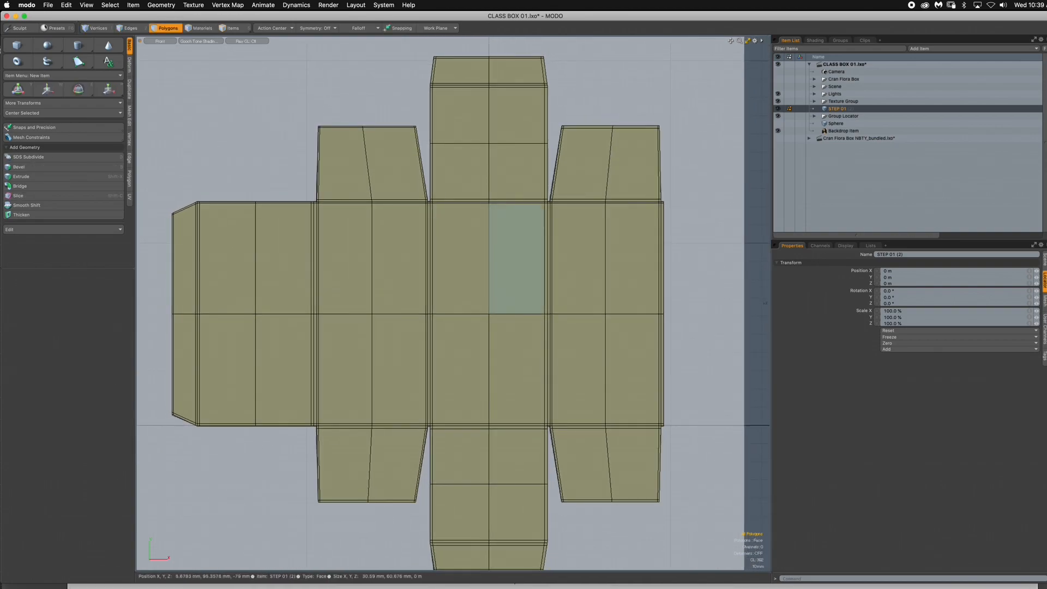
ctrl+alt+drag(501, 217, 465, 219)
alt+shift+drag(475, 189, 725, 240)
ctrl+alt+drag(535, 228, 459, 221)
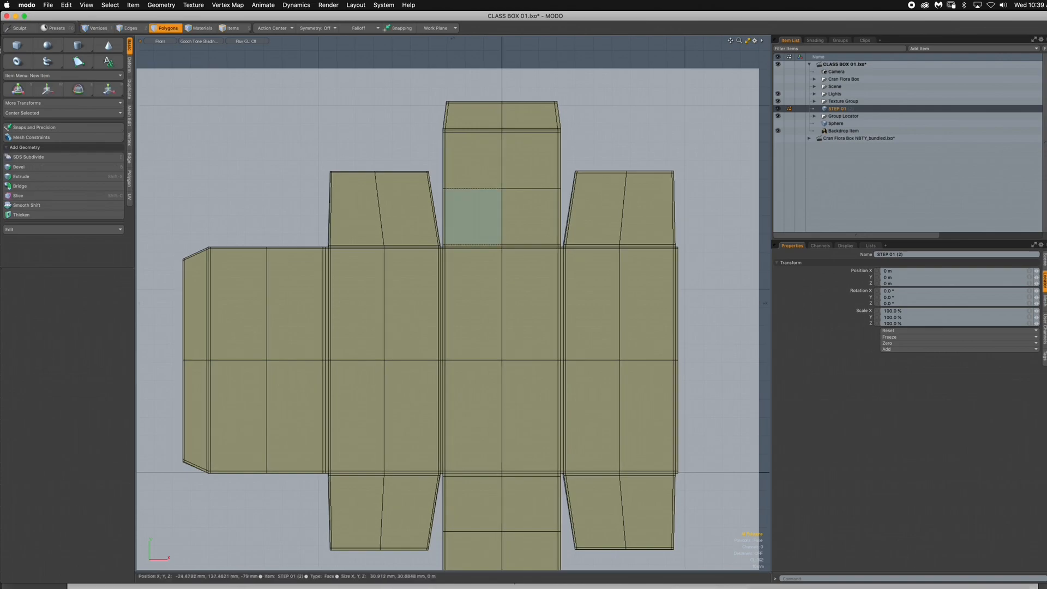
drag(485, 117, 521, 118)
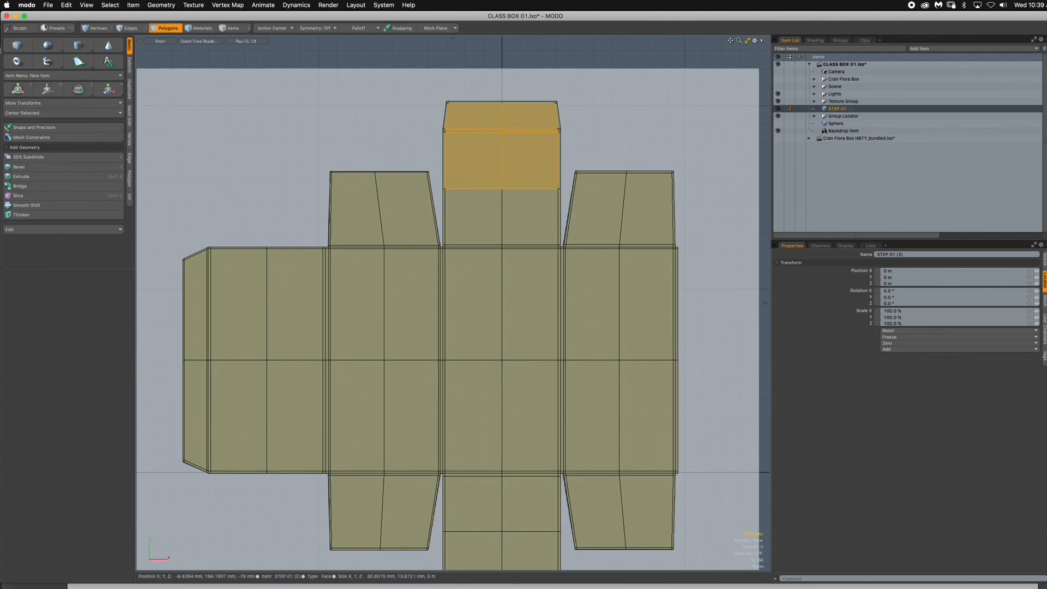
click(610, 192)
shift+drag(360, 200, 407, 198)
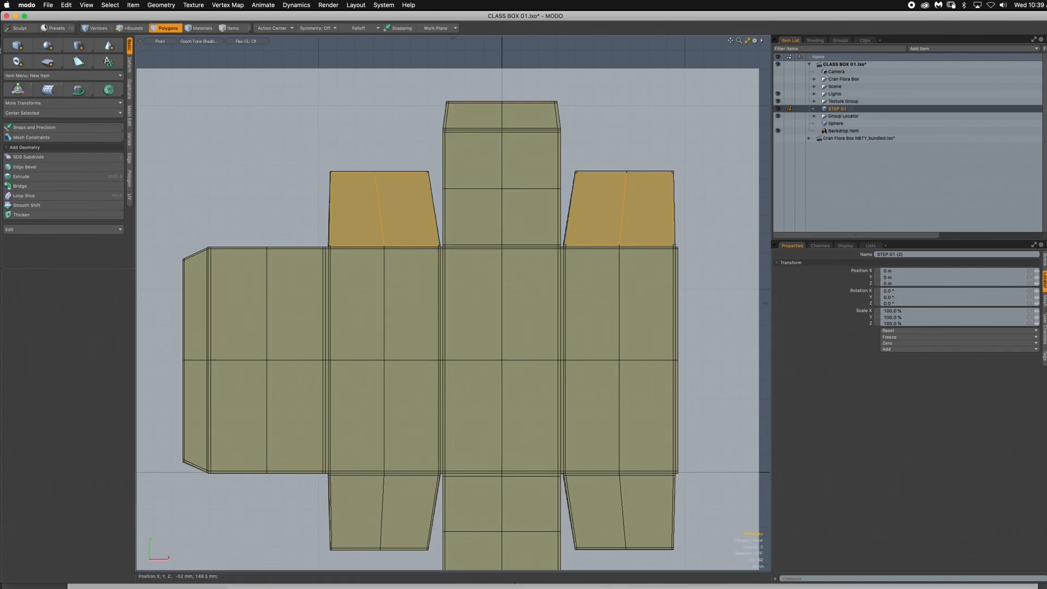
- Examine how the dieline divides into foldable parts by highlighting the main panels, side flaps, bottom panel and glue flap in turn
alt+shift+drag(414, 314, 377, 225)
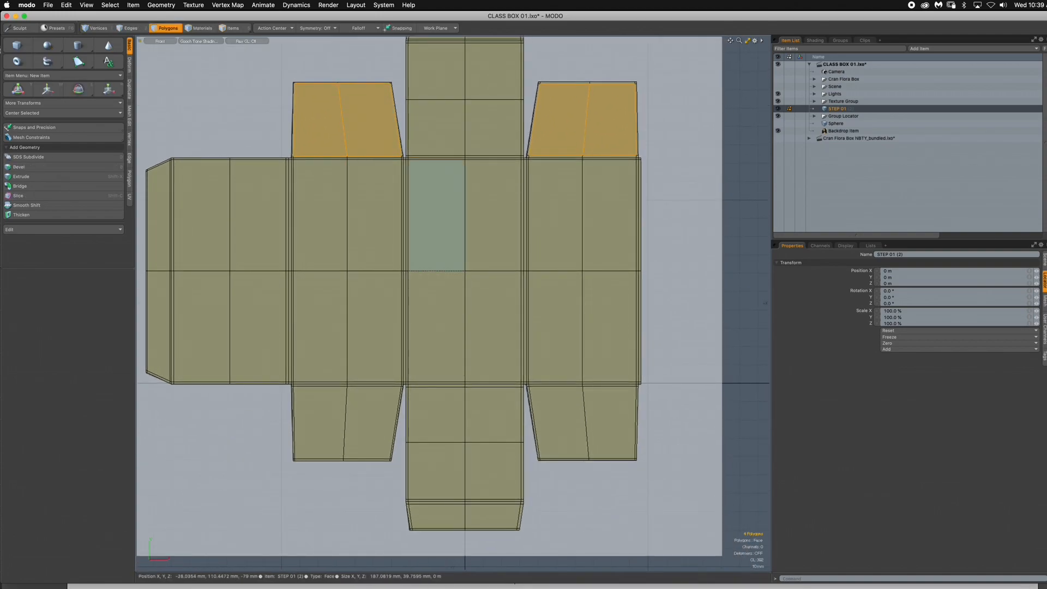
drag(435, 215, 494, 215)
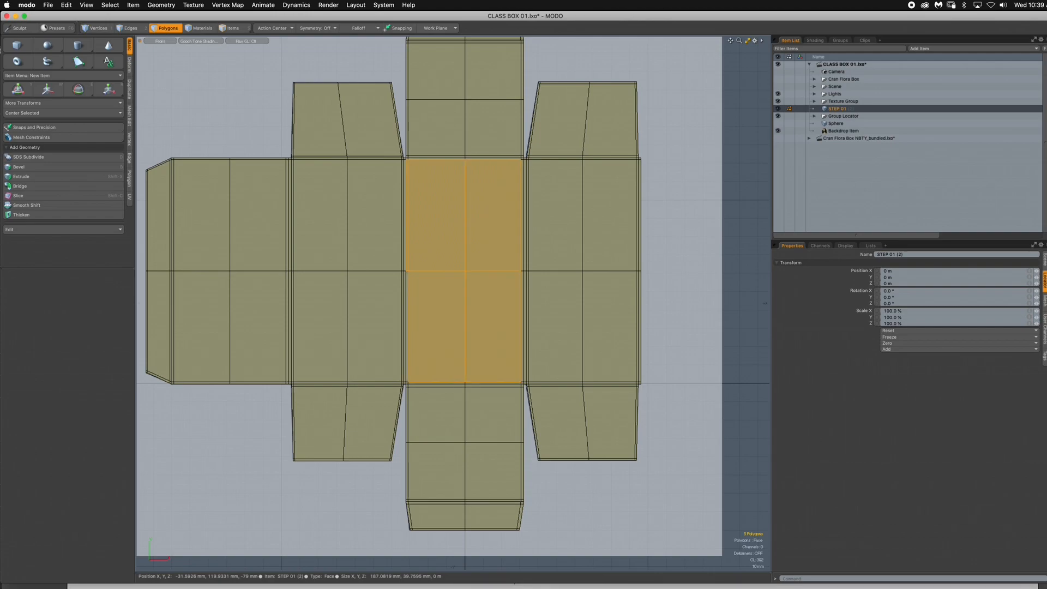
drag(359, 228, 326, 225)
mouse_move(598, 223)
mouse_down()
mouse_move(589, 225)
mouse_move(594, 298)
mouse_up()
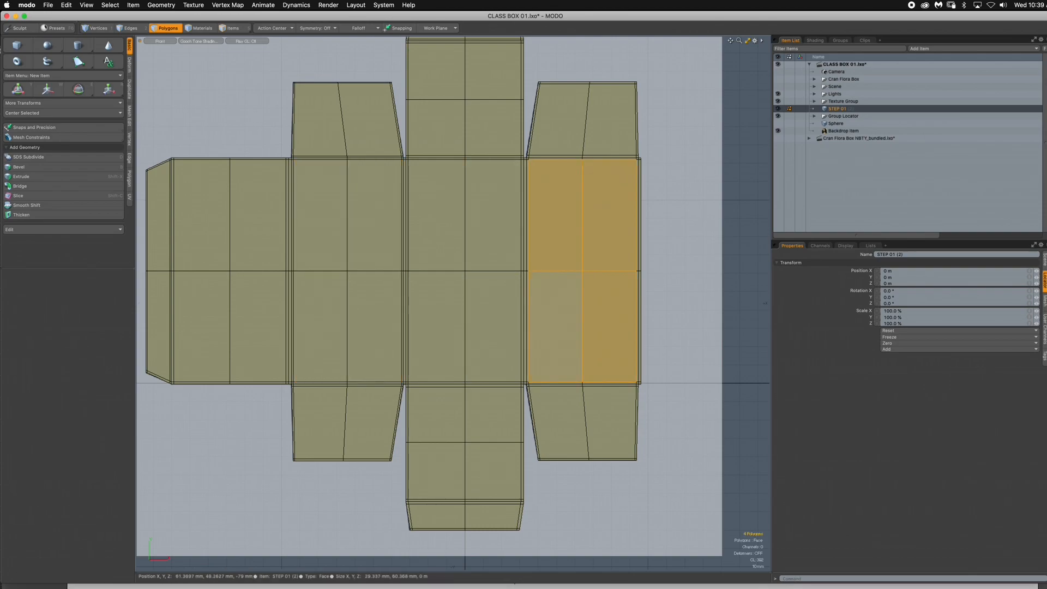
drag(608, 120, 562, 122)
drag(372, 121, 323, 121)
drag(371, 420, 322, 420)
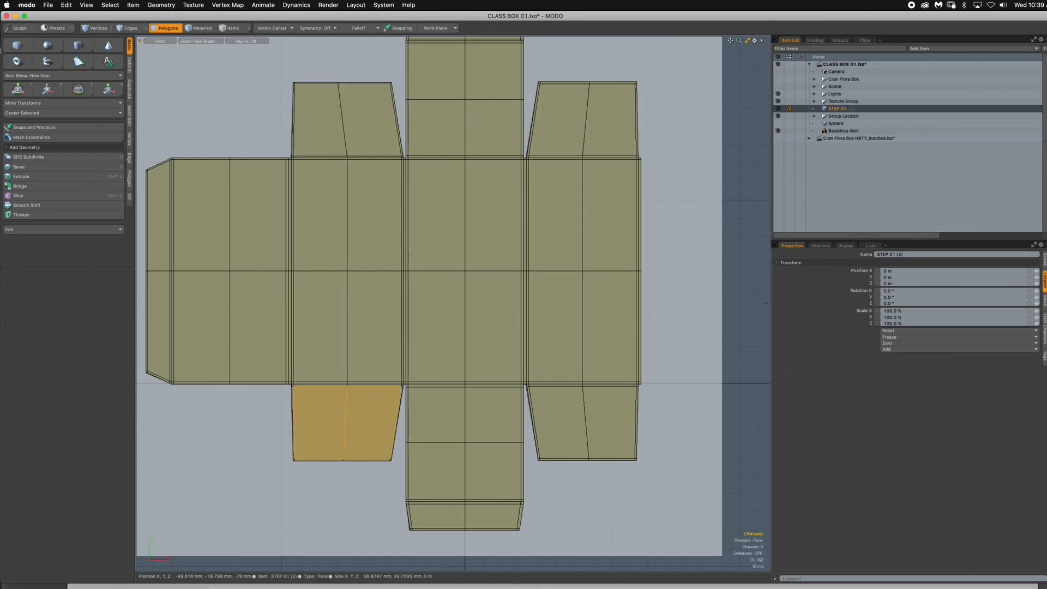
mouse_move(420, 425)
mouse_down()
mouse_move(450, 419)
mouse_move(443, 472)
mouse_up()
drag(505, 508, 609, 428)
drag(260, 220, 202, 316)
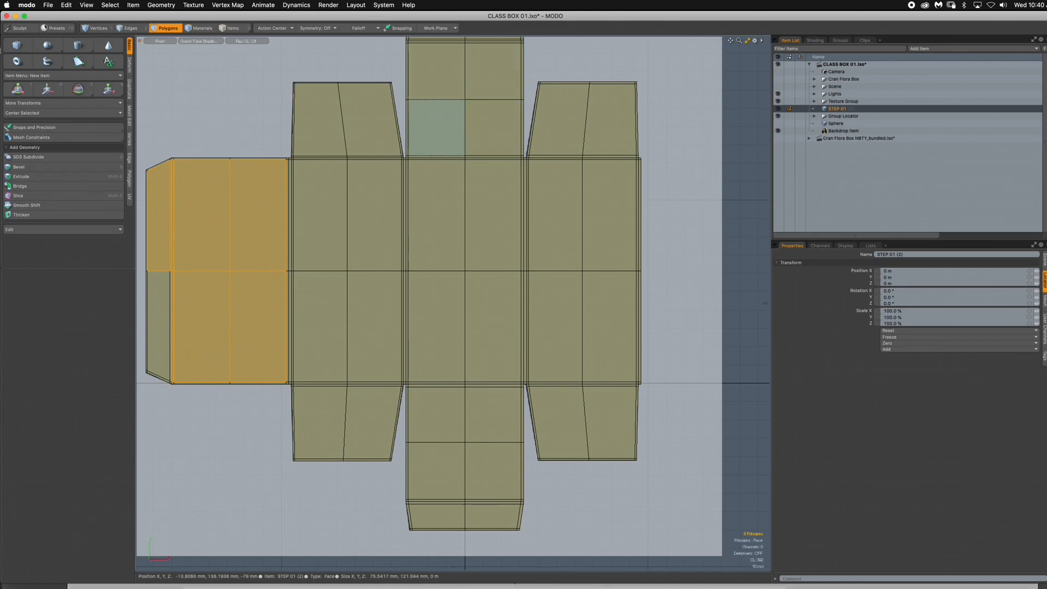
drag(424, 137, 488, 133)
drag(364, 121, 325, 121)
drag(561, 121, 607, 120)
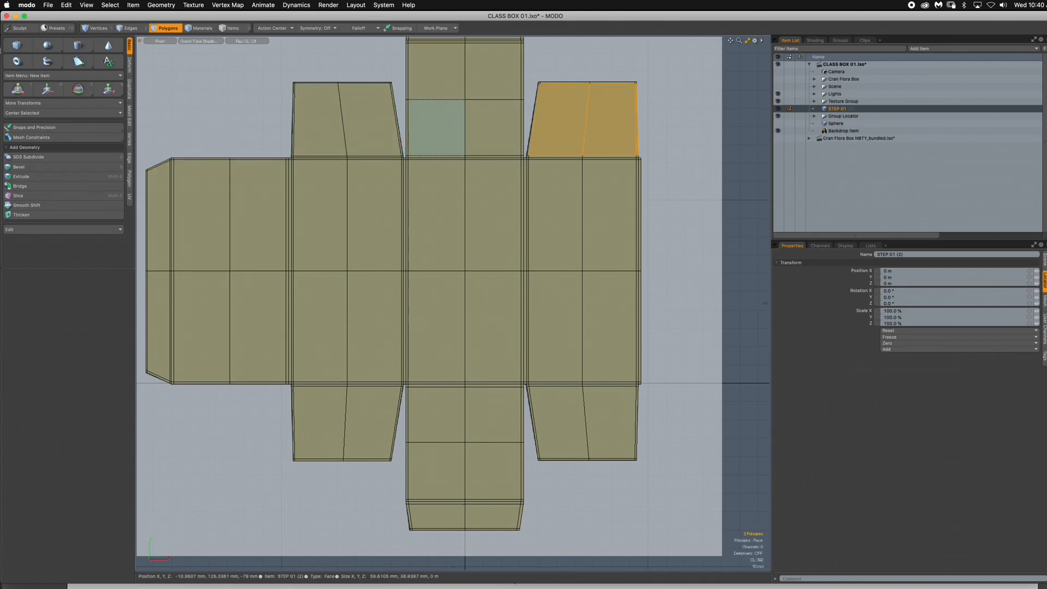
- Highlight the upper half of the main center panel with its edge strips and examine its fold to the top center panel
scroll(424, 153, up, 5)
alt+drag(424, 153, 425, 165)
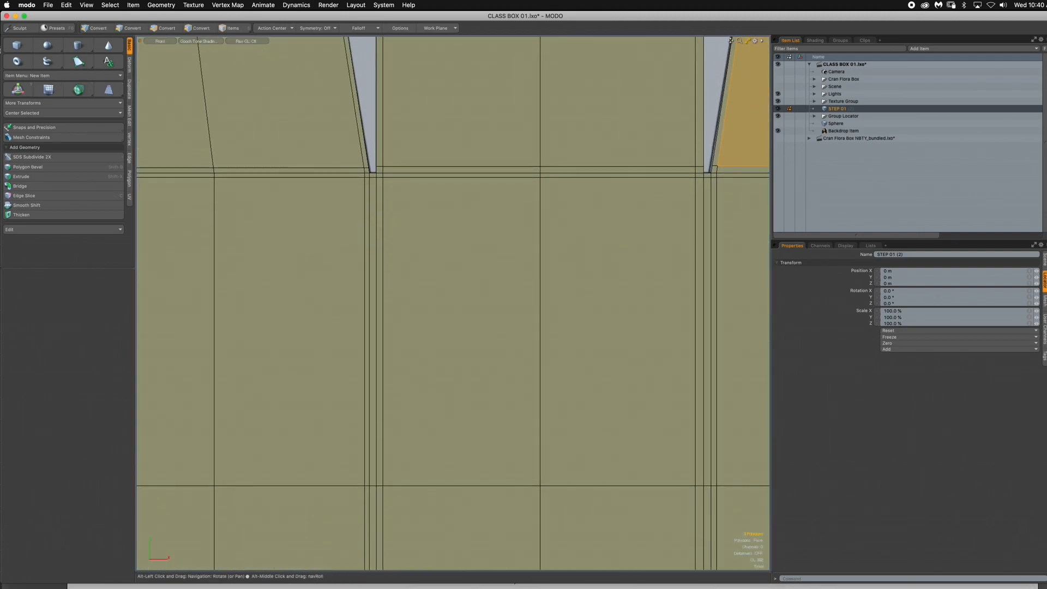
scroll(416, 190, down, 1)
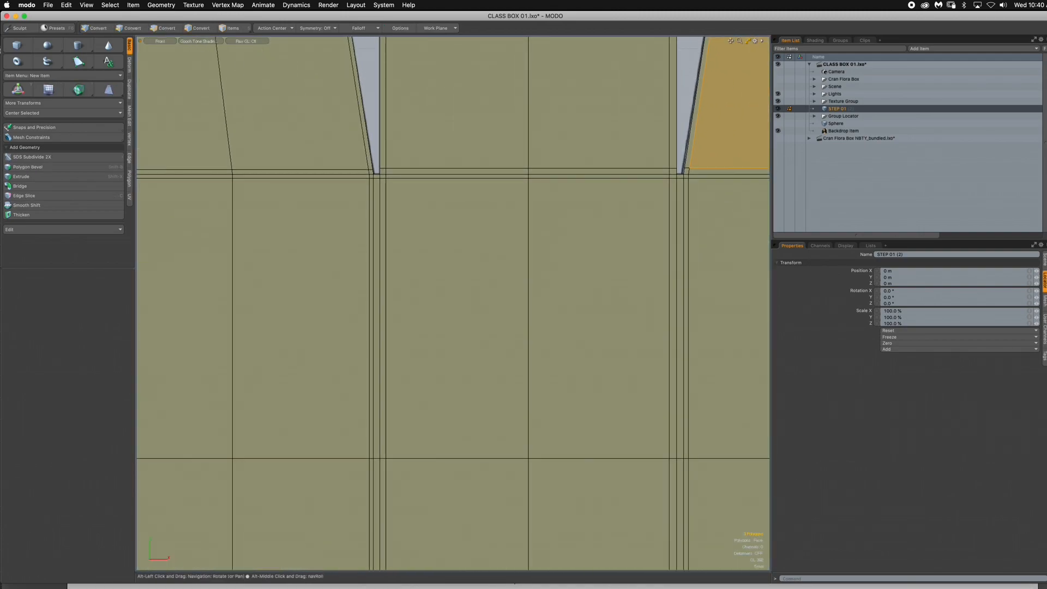
drag(445, 198, 446, 176)
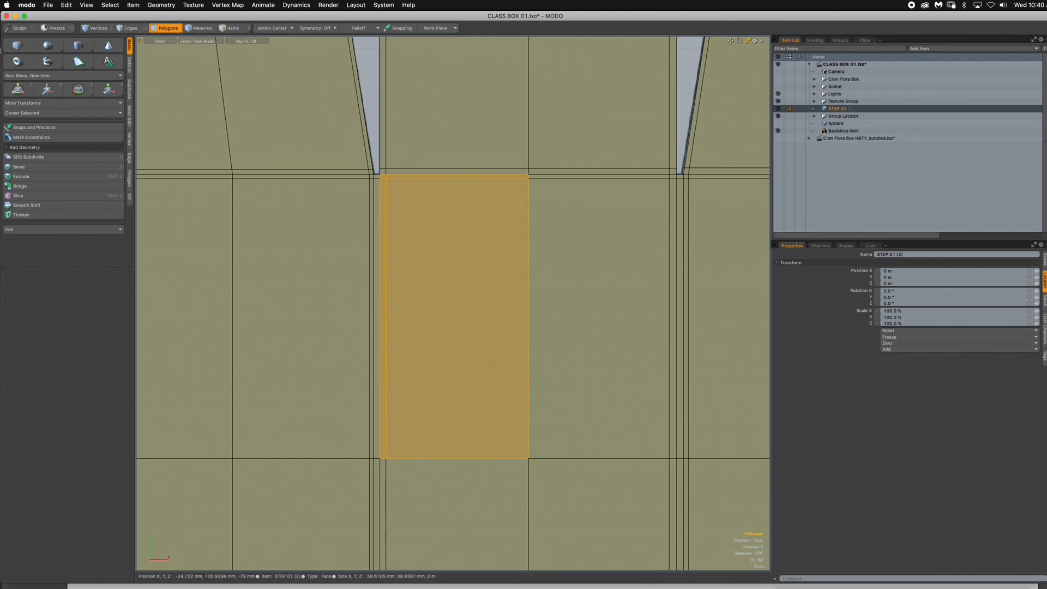
shift+click(568, 176)
shift+click(570, 202)
shift+drag(673, 177, 673, 191)
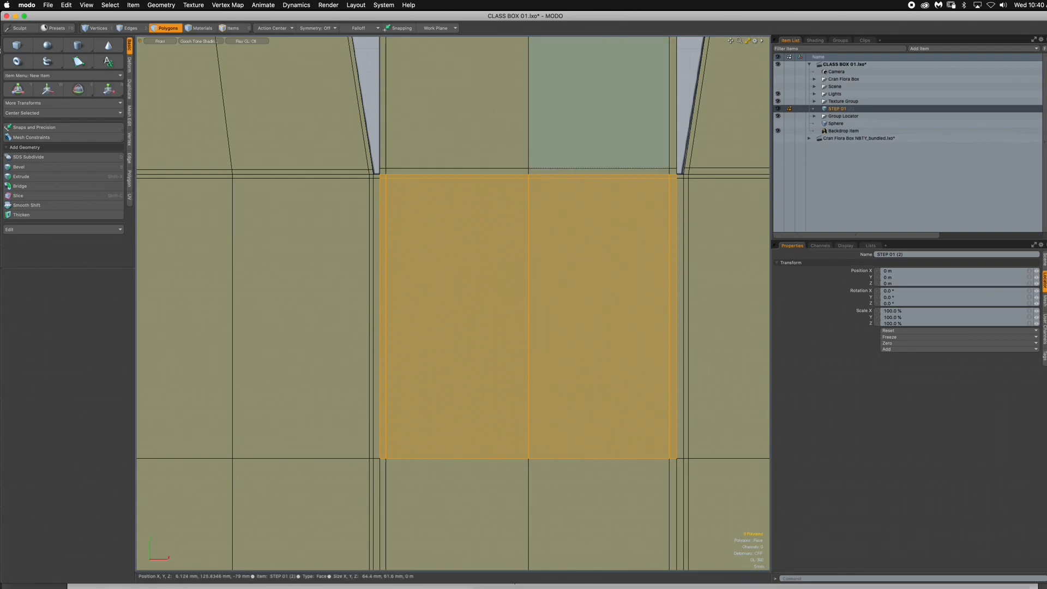
scroll(530, 151, down, 1)
alt+drag(531, 151, 518, 305)
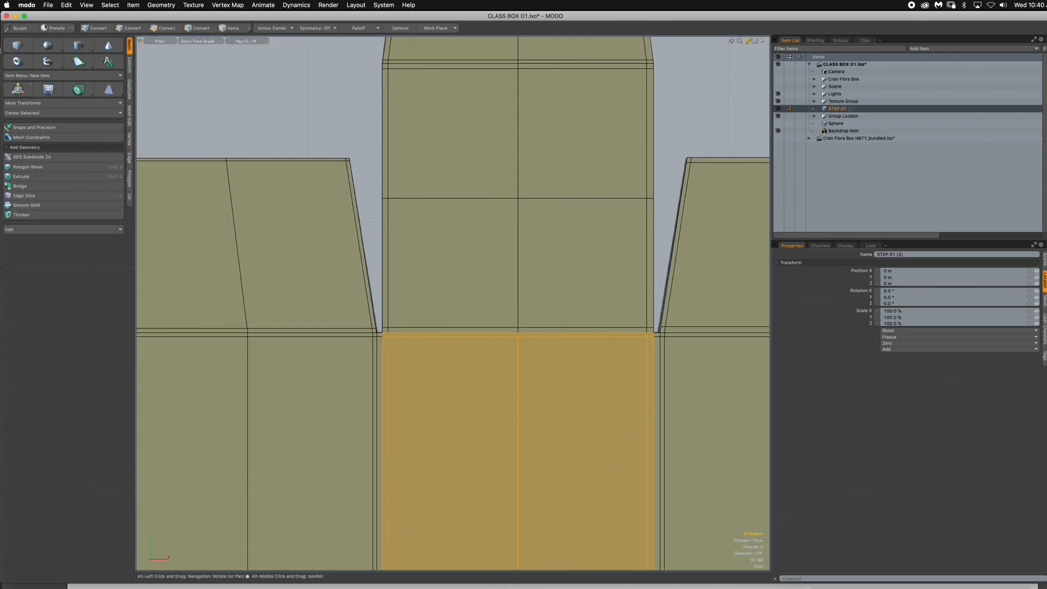
scroll(518, 305, up, 3)
scroll(353, 338, up, 4)
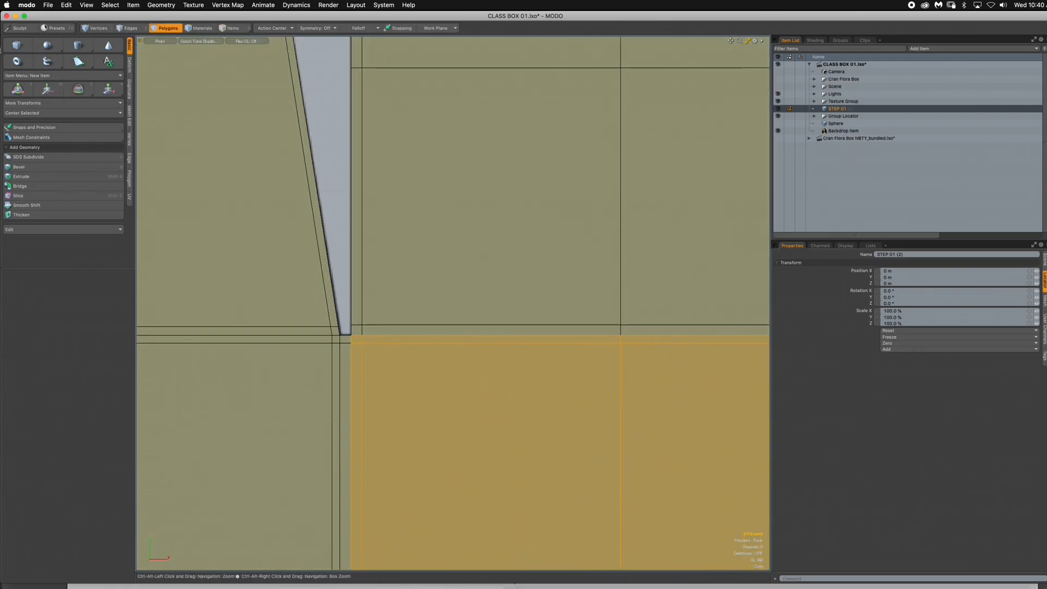
scroll(351, 336, down, 4)
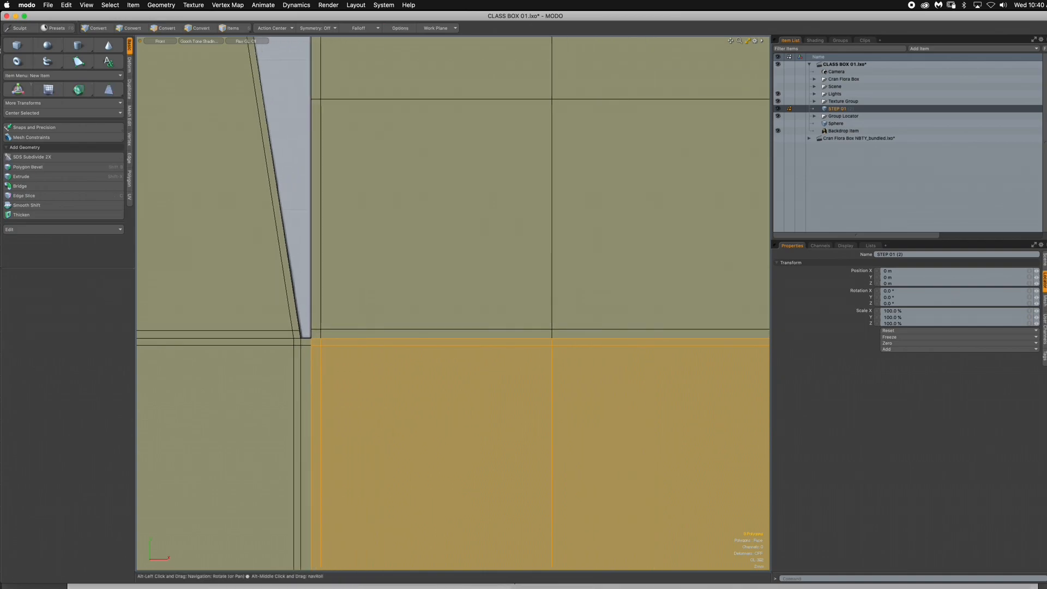
scroll(397, 352, up, 3)
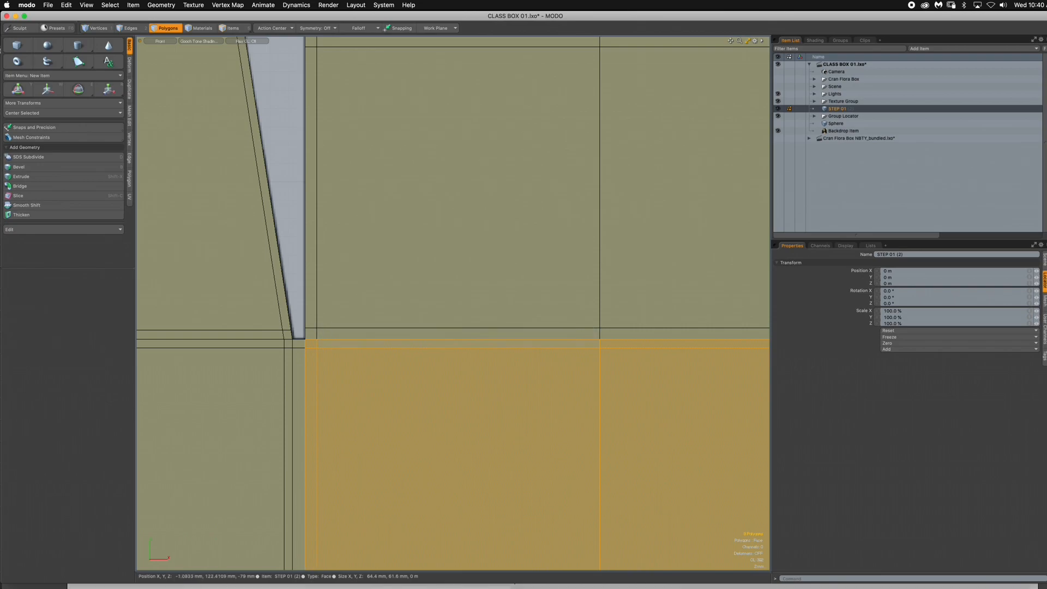
- Loop-slice the narrow fold strip between the main center panel and the top center panel lengthwise through its middle, and clear the selection
drag(311, 334, 327, 333)
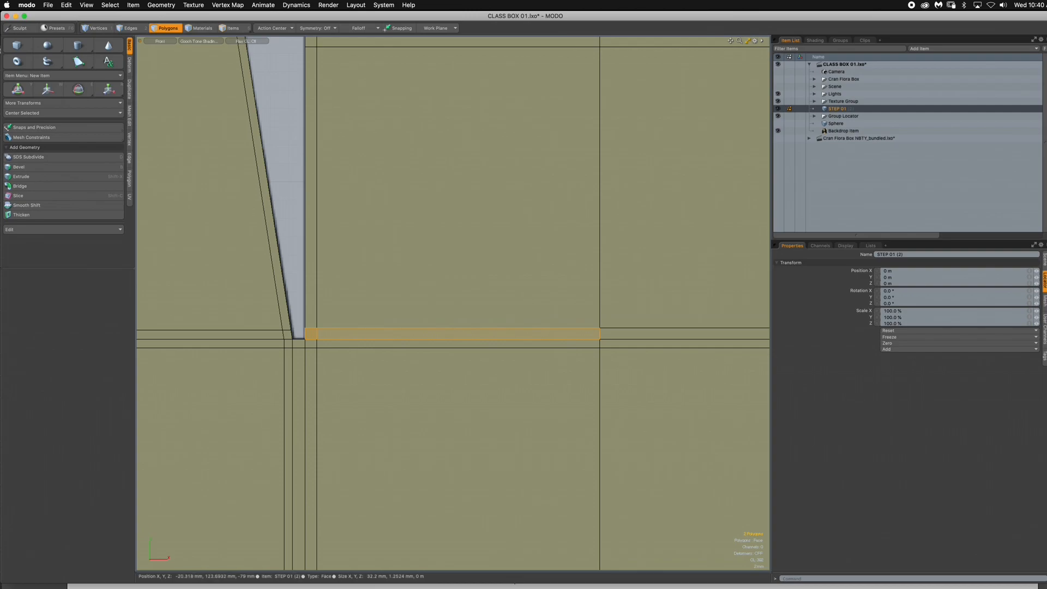
key(alt+c)
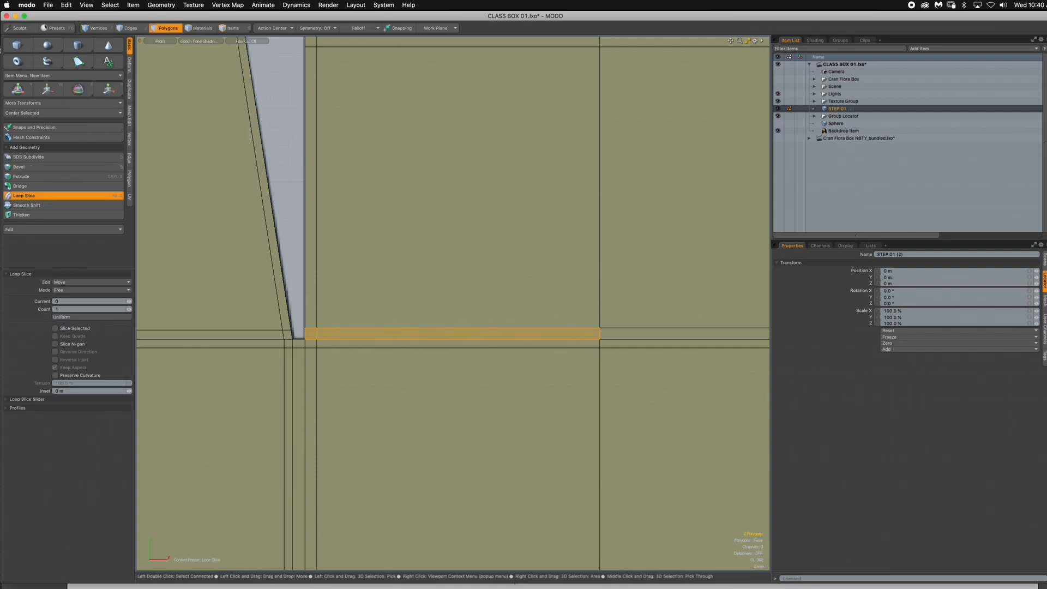
click(318, 334)
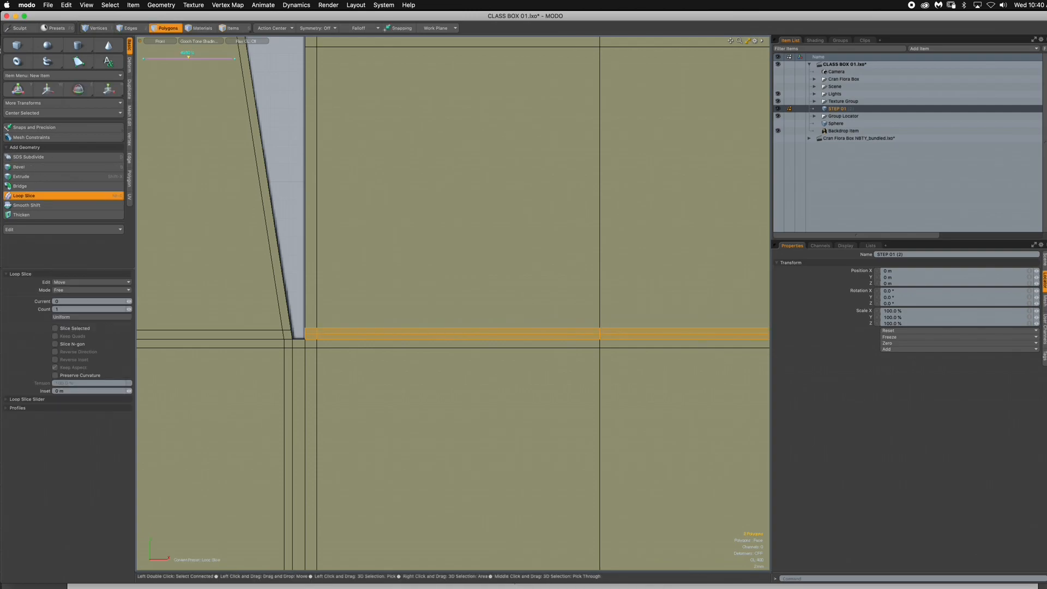
click(64, 196)
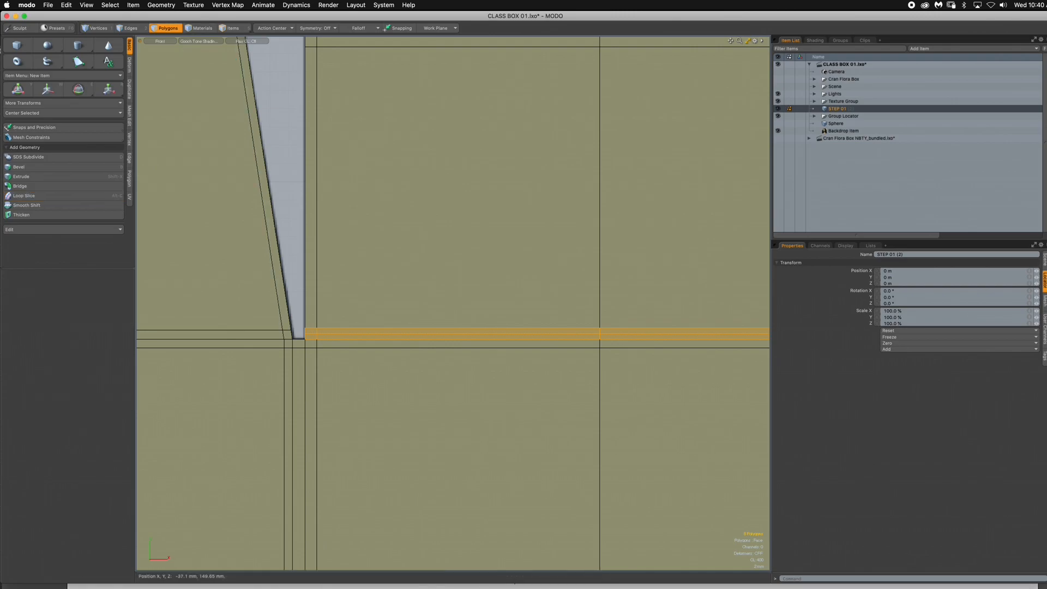
click(290, 218)
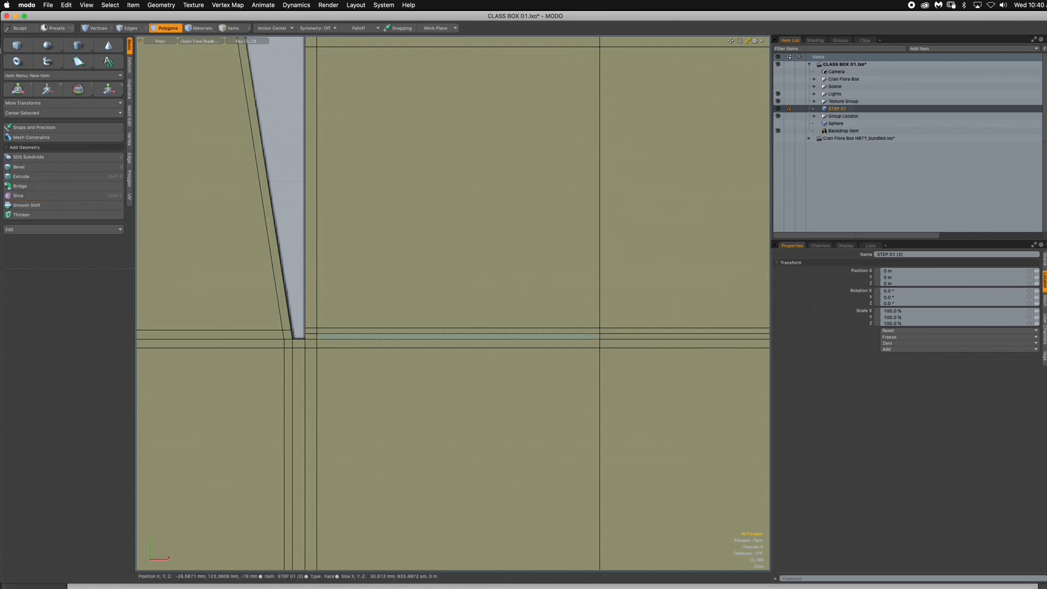
- Loop-slice the fold strip at the base of the upper left side flap lengthwise through its middle, and clear the selection
alt+drag(415, 336, 583, 334)
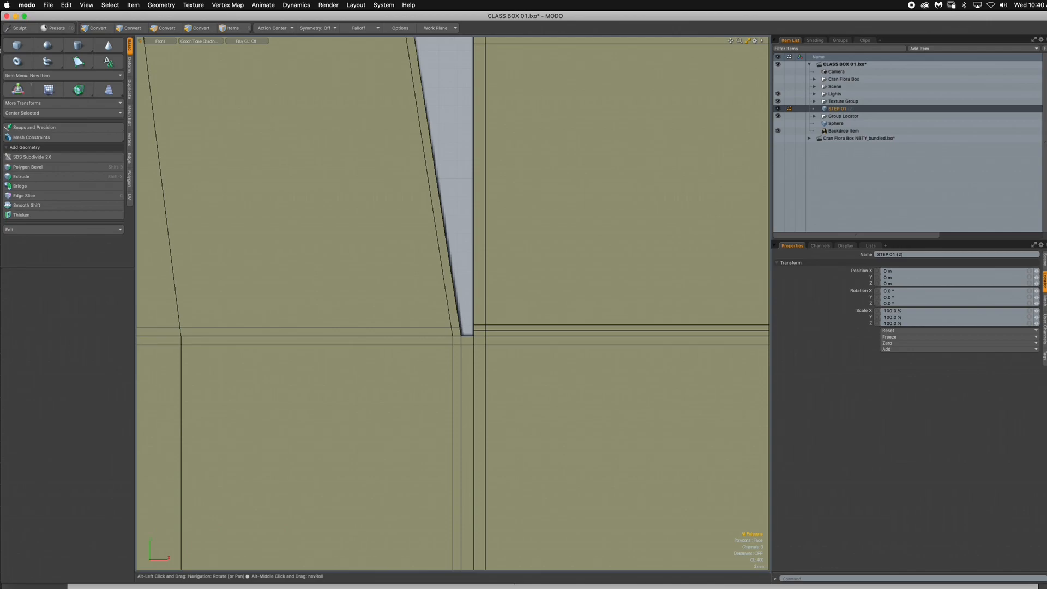
drag(457, 331, 436, 332)
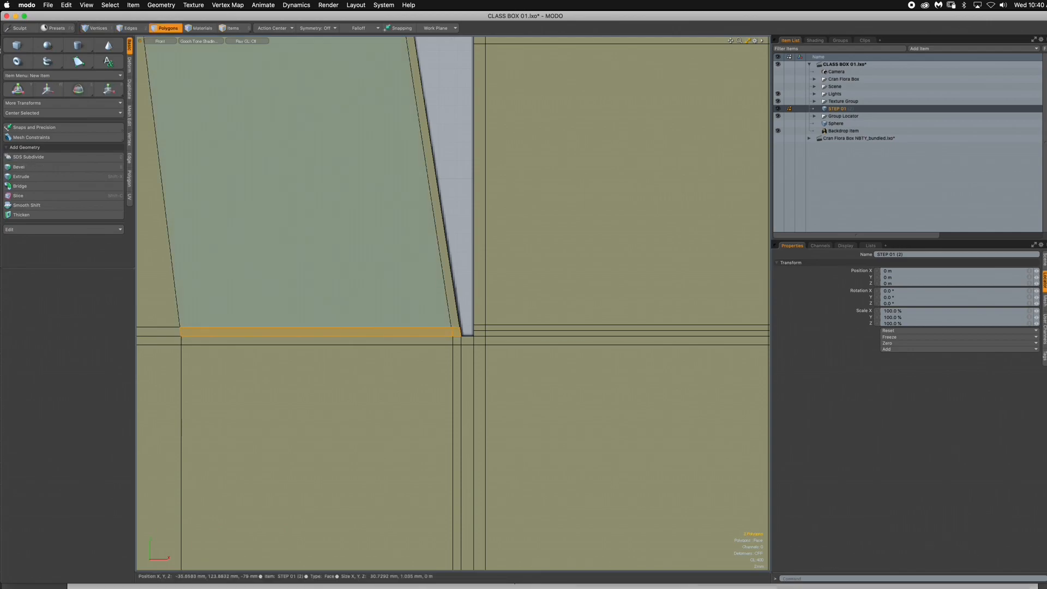
key(alt+c)
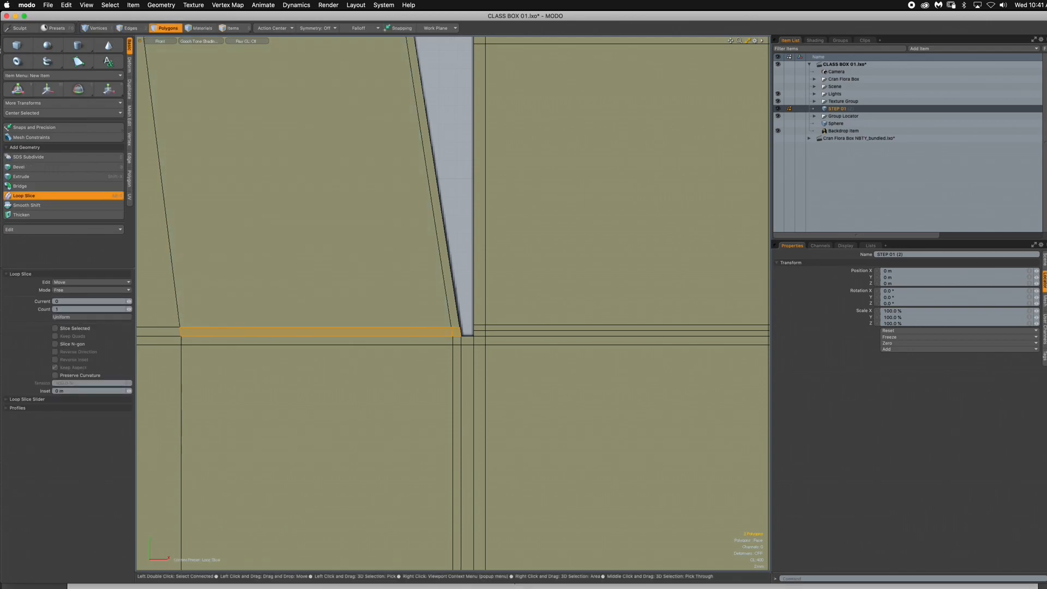
scroll(462, 322, down, 5)
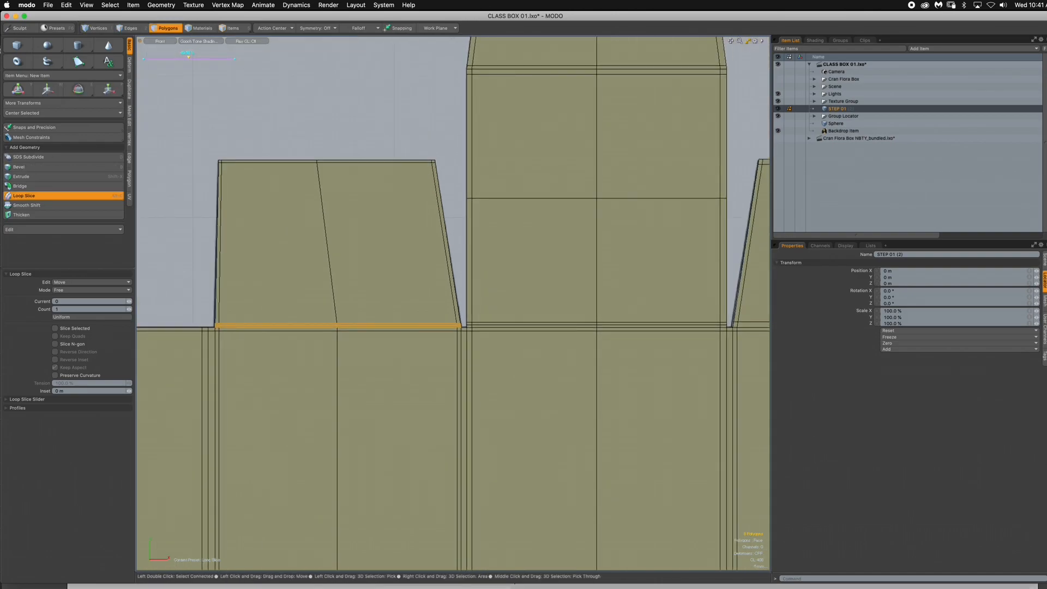
key(space)
click(182, 61)
- Loop-slice the fold strip at the base of the upper right side flap lengthwise through its middle, and clear the selection
alt+drag(731, 326, 526, 331)
scroll(496, 338, up, 5)
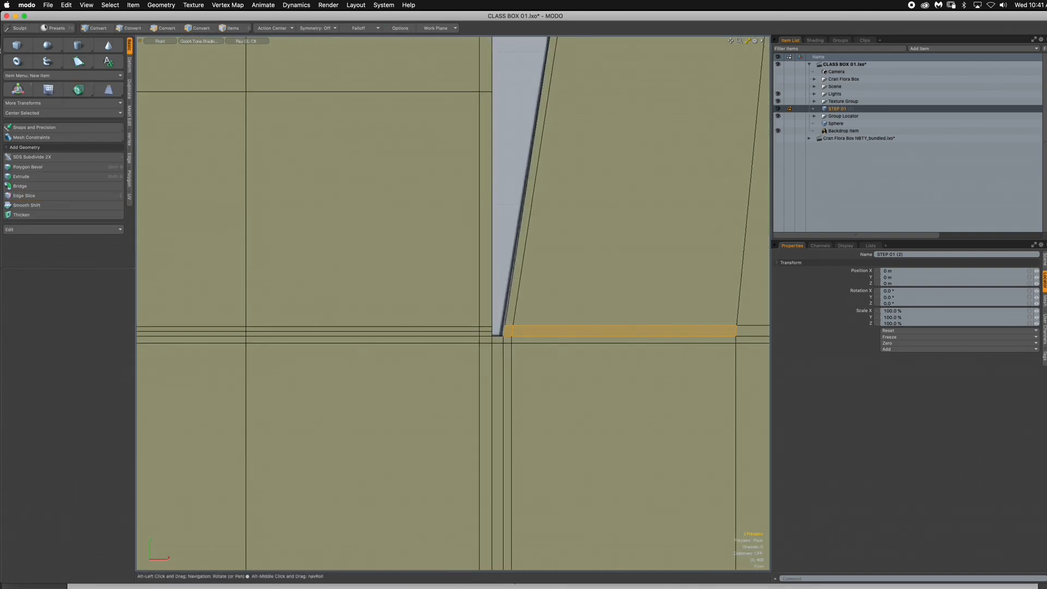
key(alt+c)
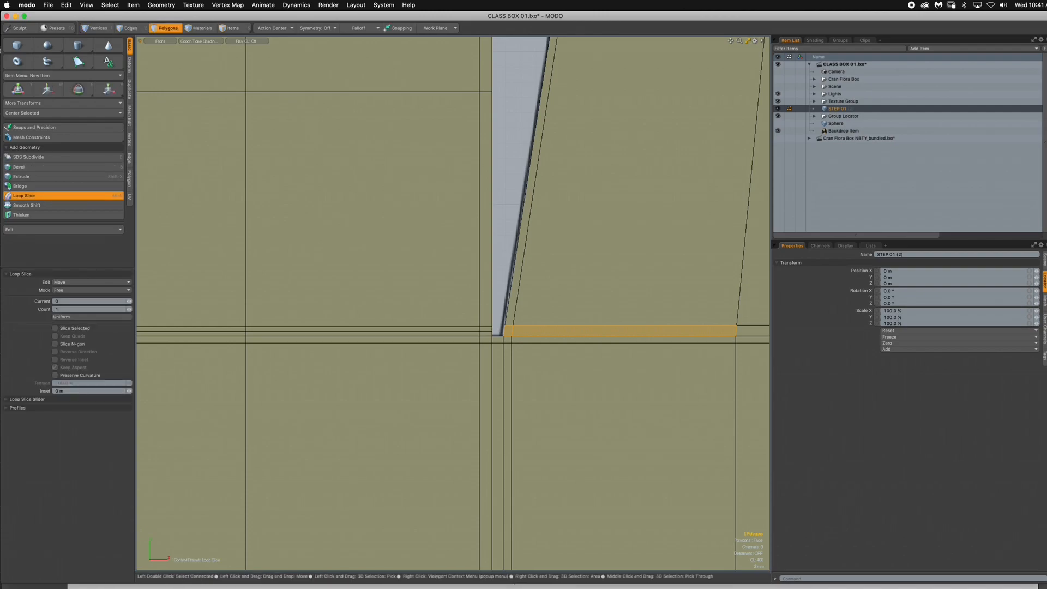
click(526, 328)
scroll(528, 319, down, 5)
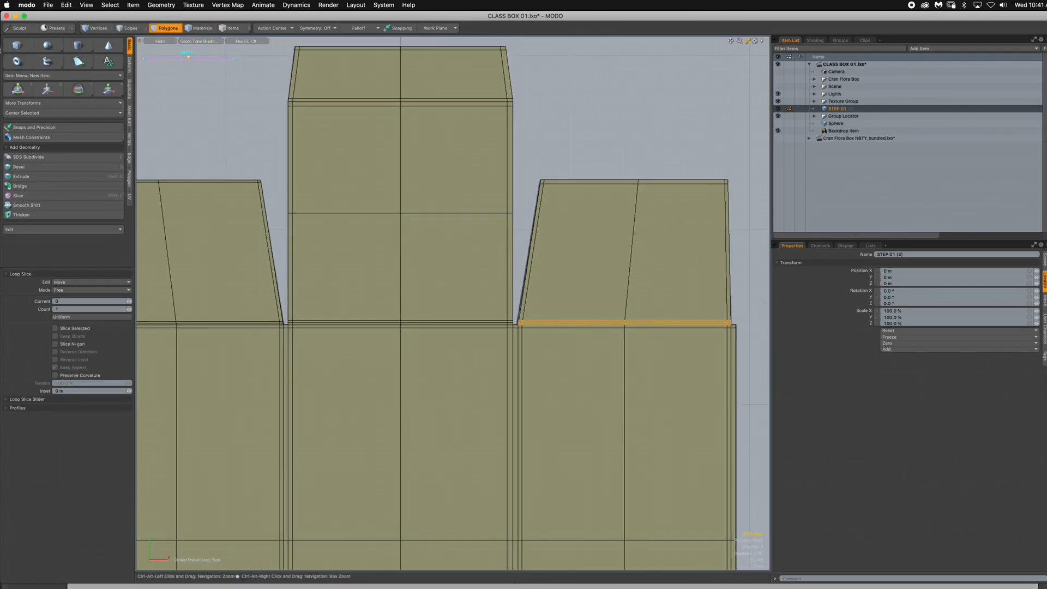
alt+drag(528, 322, 562, 389)
key(space)
click(592, 163)
- Loop-slice the fold strip between the top center panel and its tuck flap lengthwise through its middle, and clear the selection
alt+drag(339, 157, 494, 205)
drag(349, 225, 313, 226)
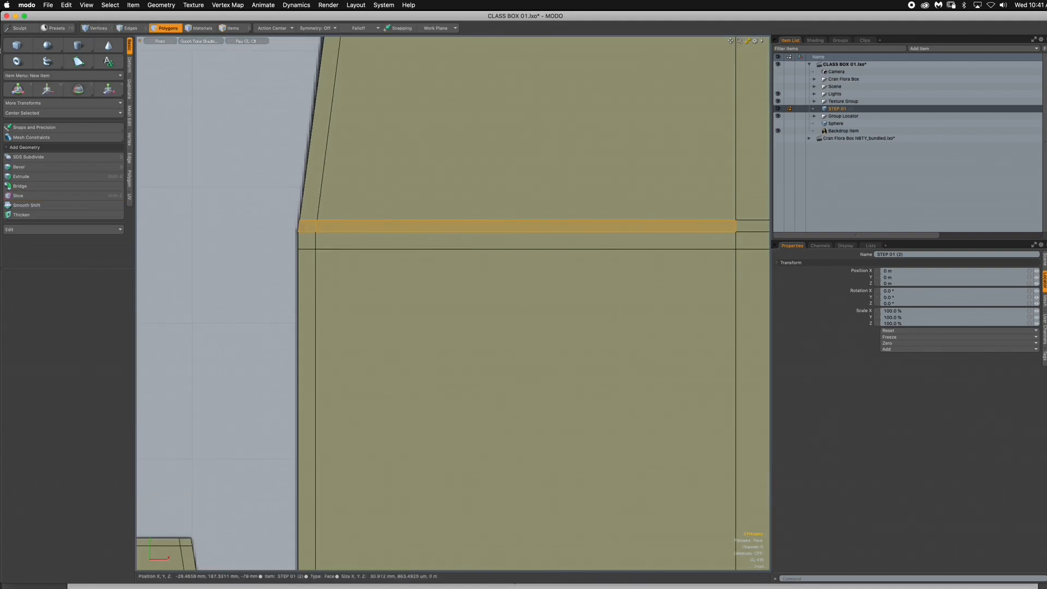
key(alt+c)
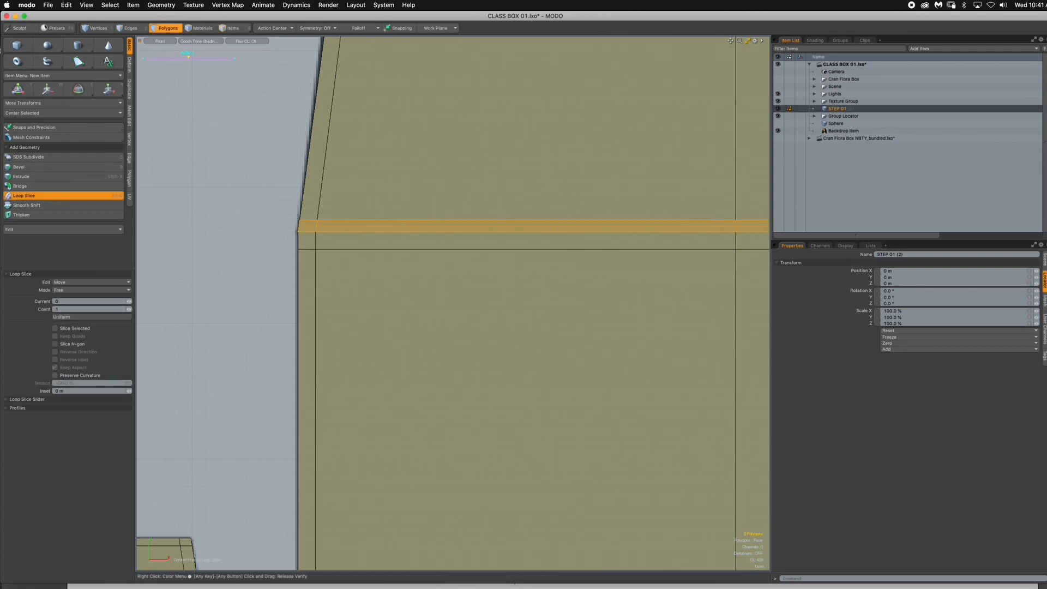
key(Escape)
key(Escape)
- Loop-slice the vertical fold strip on the left of the main center panel lengthwise through its middle, and clear the selection
ctrl+alt+drag(458, 250, 341, 250)
alt+drag(463, 382, 417, 73)
alt+drag(355, 174, 462, 164)
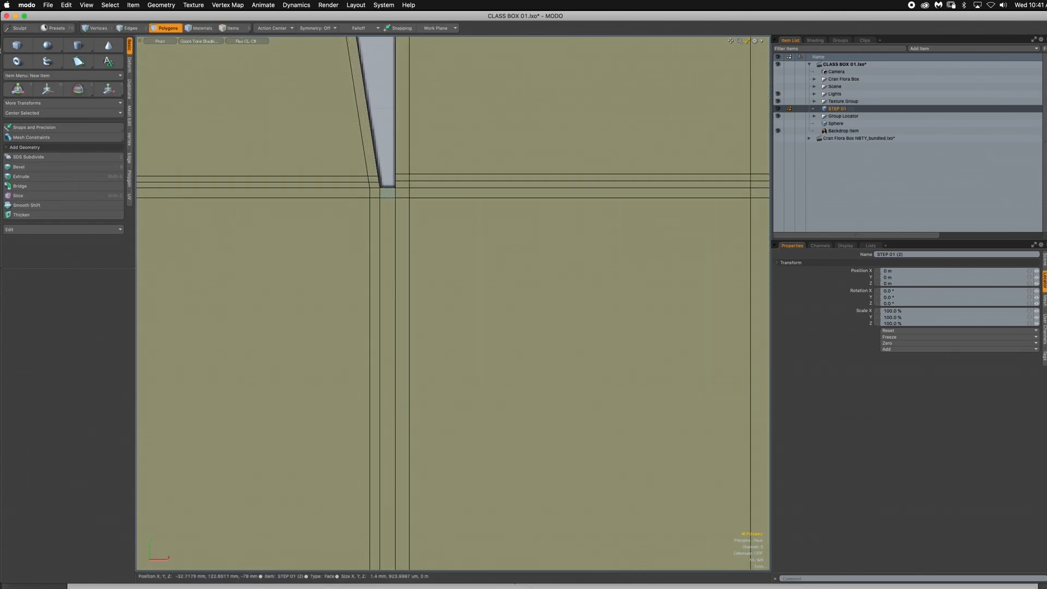
drag(388, 193, 388, 210)
key(alt+c)
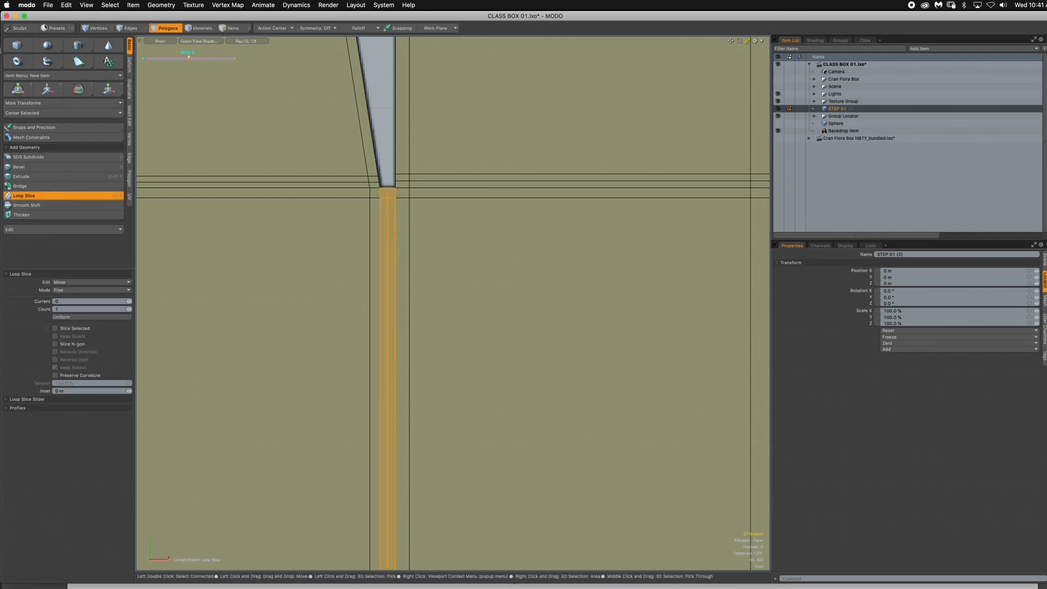
key(space)
click(384, 117)
- Loop-slice the vertical fold strip between the main center panel and the right panel lengthwise through its middle, and clear the selection
alt+drag(710, 208, 114, 230)
click(519, 216)
shift+click(519, 245)
key(alt+c)
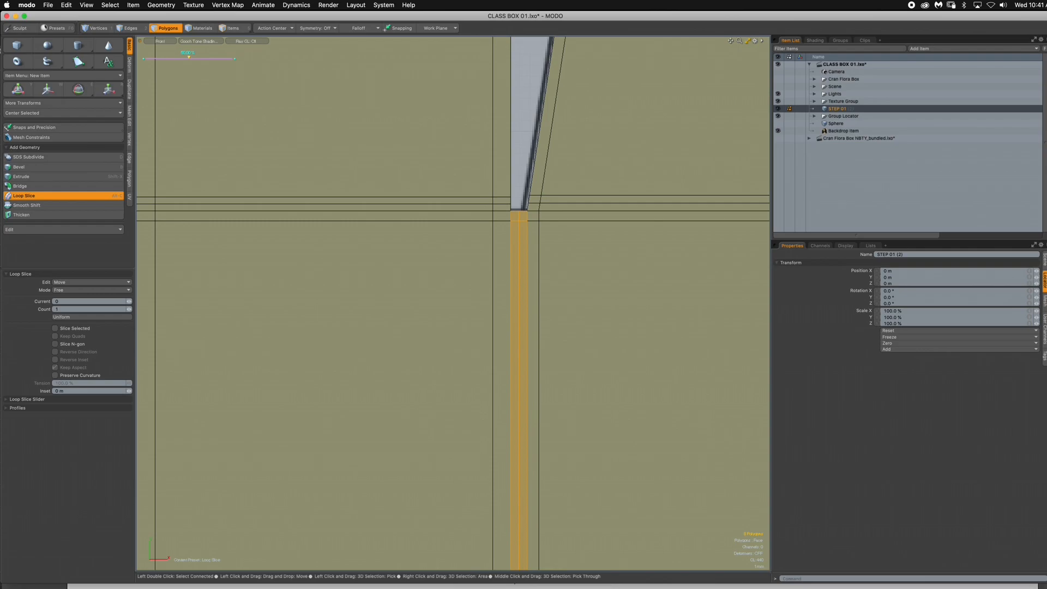
key(space)
key(Escape)
- Loop-slice the vertical fold strip between the two left panels lengthwise through its middle, and clear the selection
ctrl+alt+drag(551, 221, 517, 215)
scroll(367, 191, up, 8)
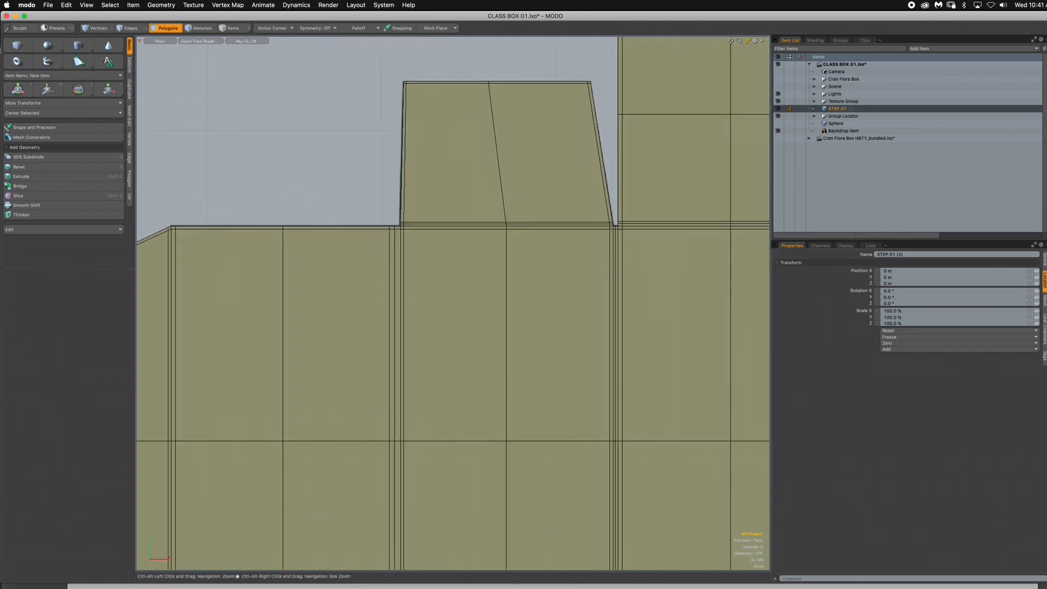
click(459, 302)
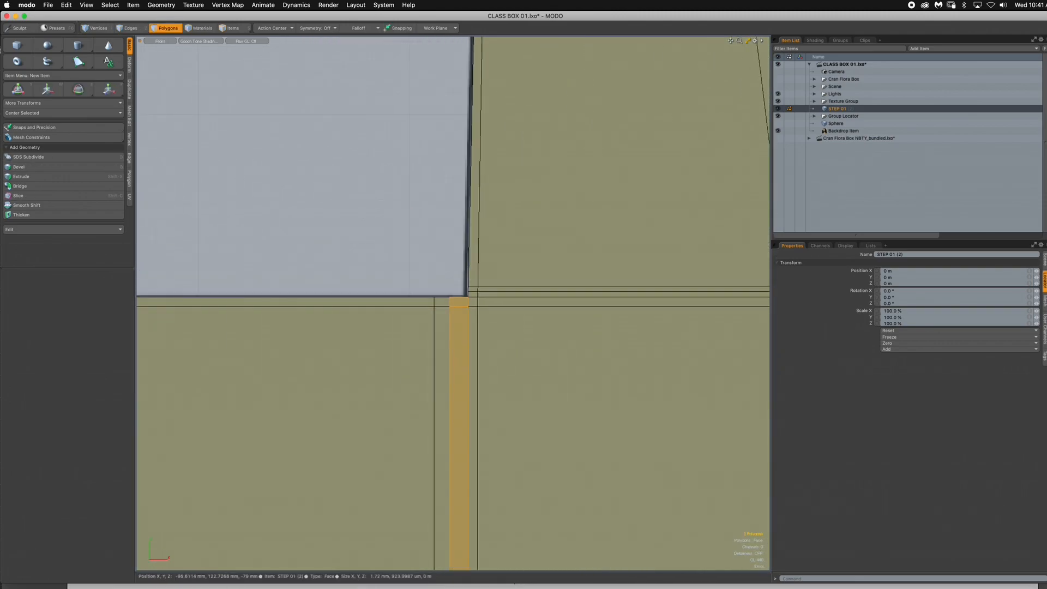
key(alt+c)
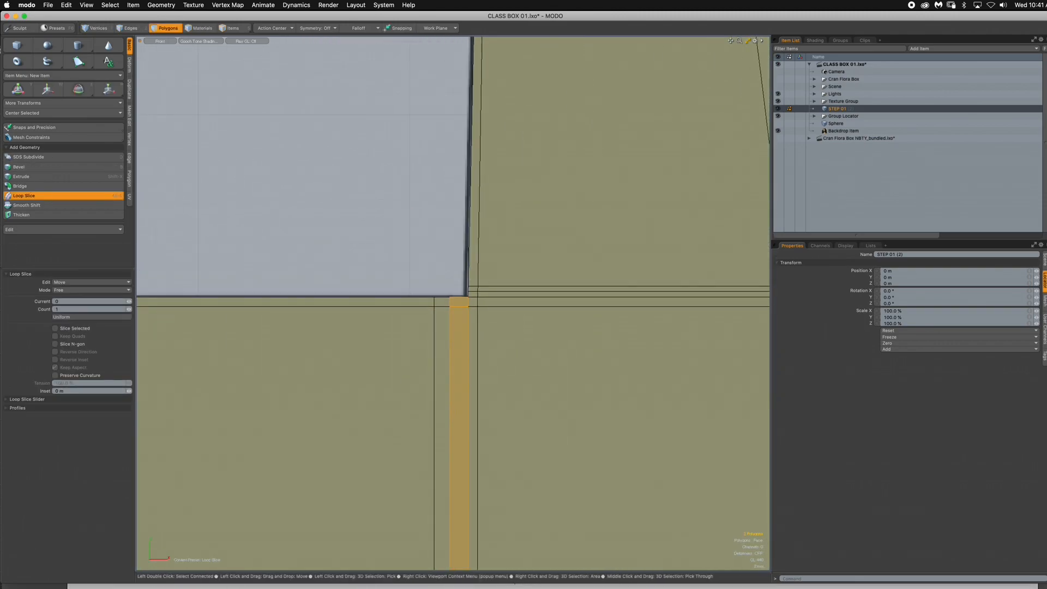
click(459, 316)
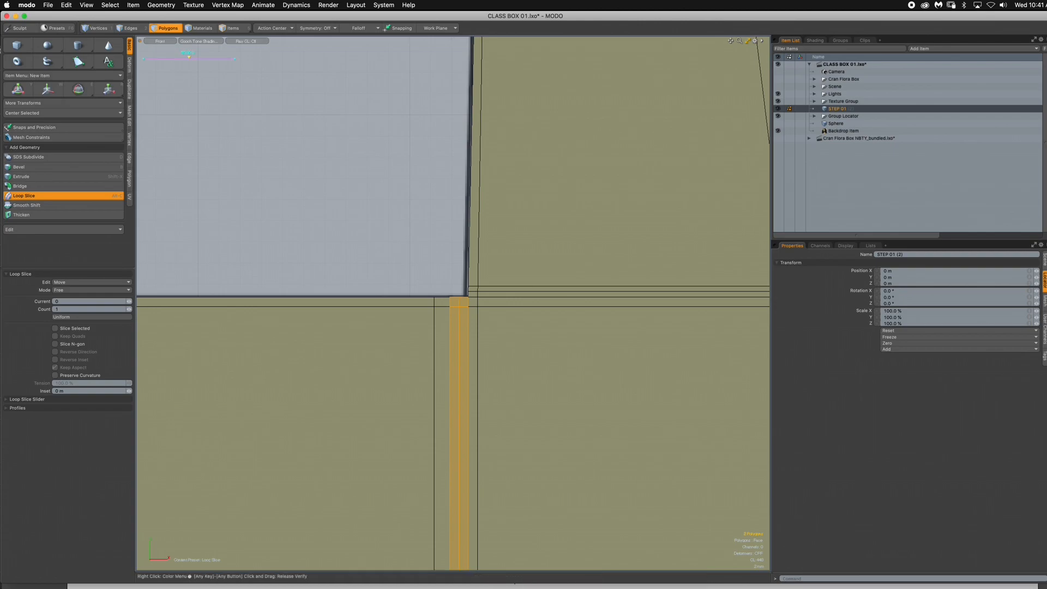
key(Escape)
key(Escape)
- Loop-slice the fold strip at the base of the lower left side flap lengthwise through its middle, and clear the selection
scroll(532, 309, down, 8)
alt+drag(532, 309, 403, 89)
ctrl+alt+drag(397, 375, 514, 375)
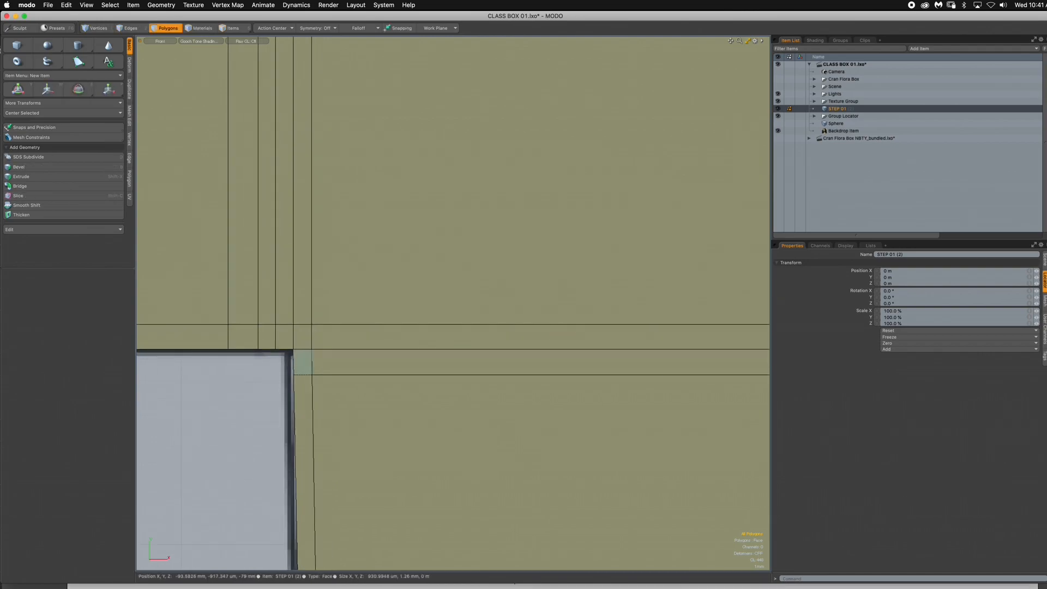
drag(302, 362, 341, 362)
key(alt+c)
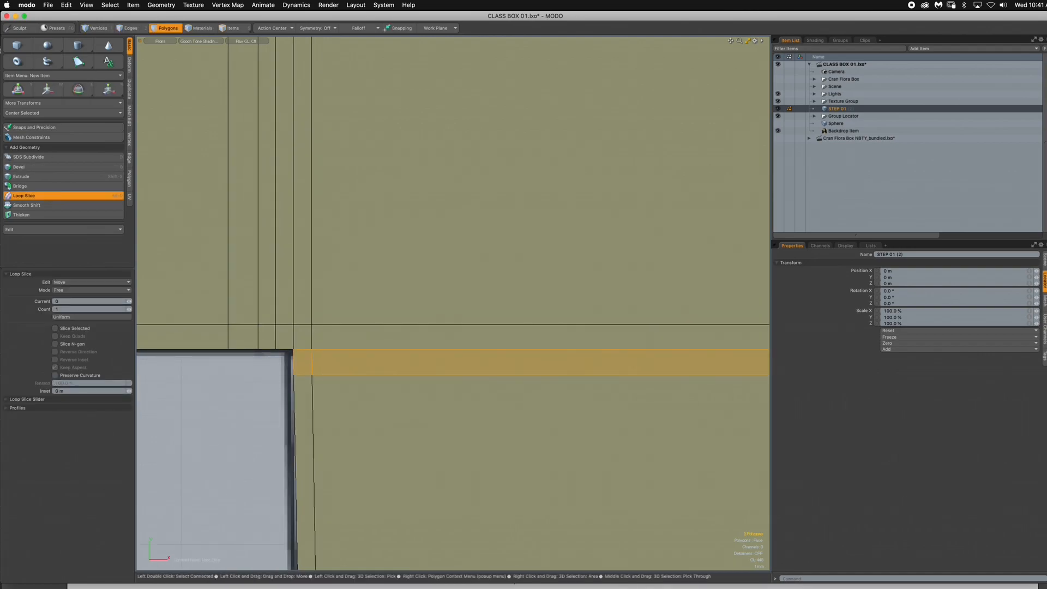
click(340, 362)
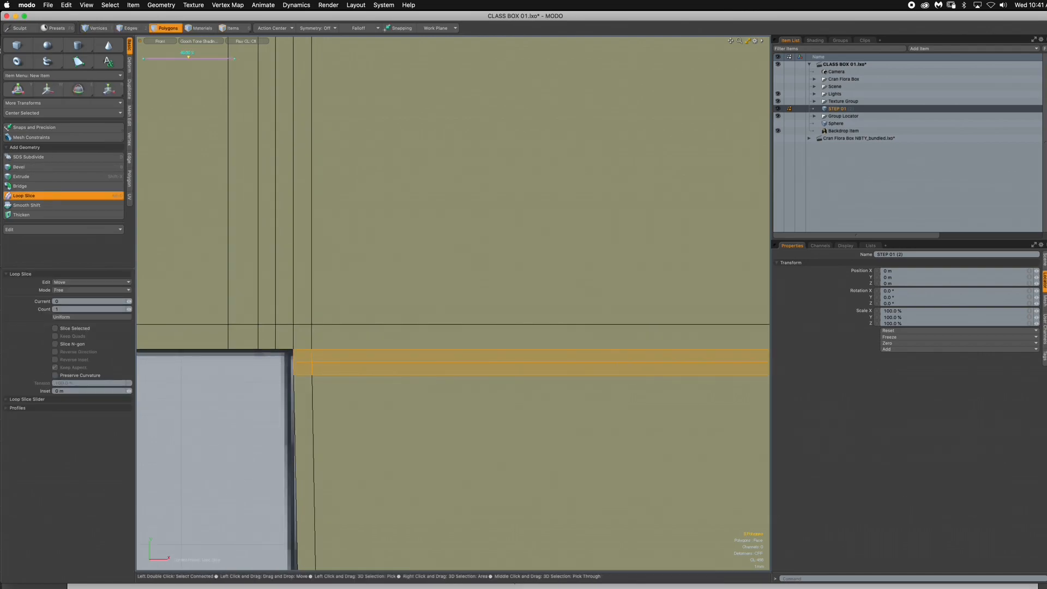
key(space)
key(Escape)
- Loop-slice the fold strip between the main center panel and the bottom center panel lengthwise through its middle, and clear the selection
ctrl+alt+drag(469, 411, 350, 411)
alt+shift+drag(720, 414, 506, 389)
drag(391, 361, 418, 361)
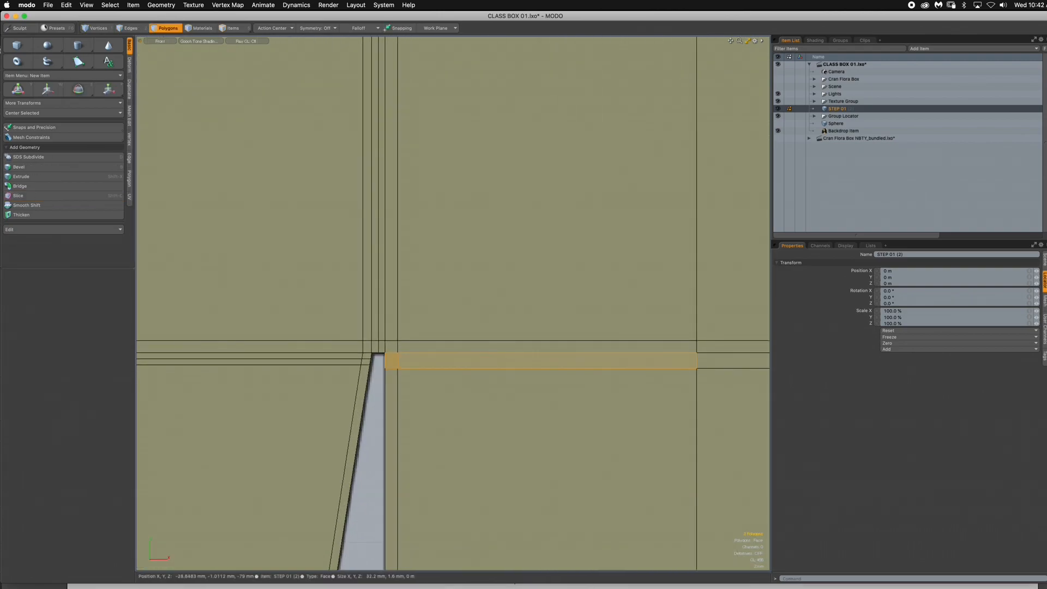
key(alt+c)
click(398, 361)
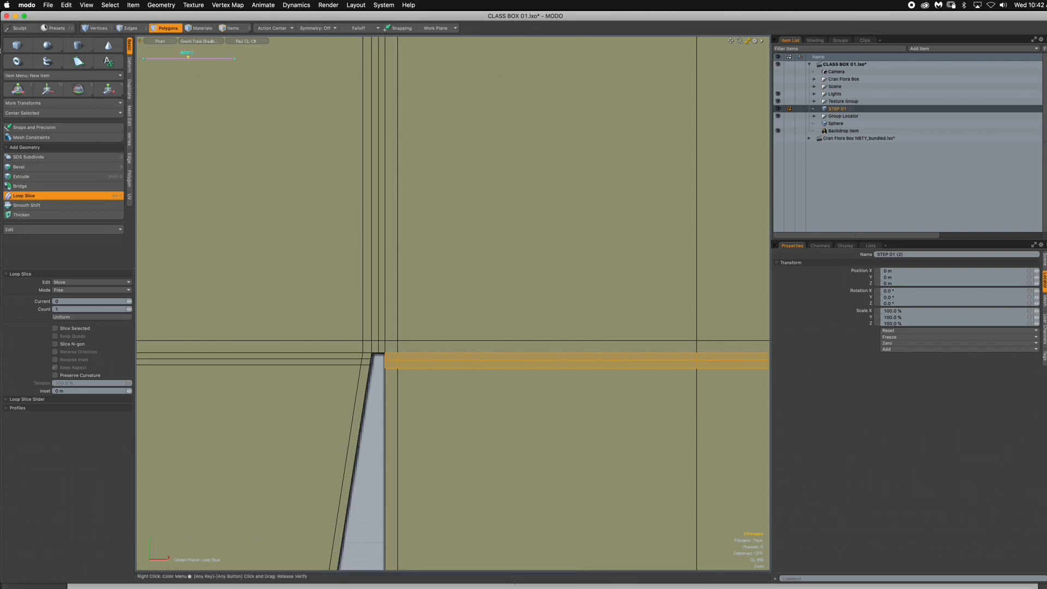
key(space)
click(378, 442)
- Loop-slice the fold strip at the base of the lower right side flap lengthwise through its middle, and clear the selection
alt+shift+drag(431, 437, 22, 425)
alt+drag(649, 404, 422, 430)
drag(392, 374, 409, 374)
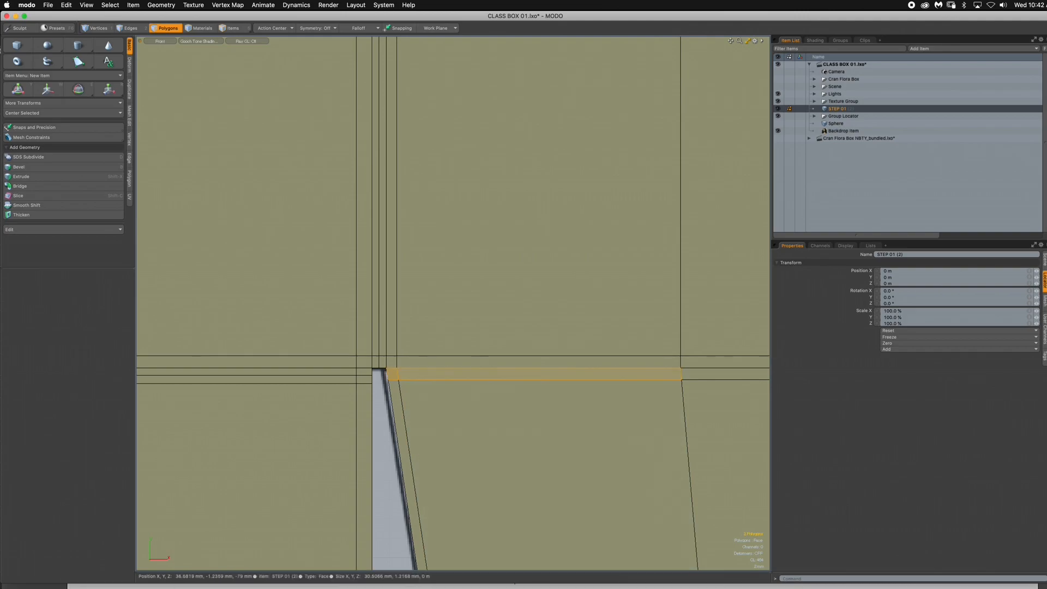
key(alt+c)
click(409, 375)
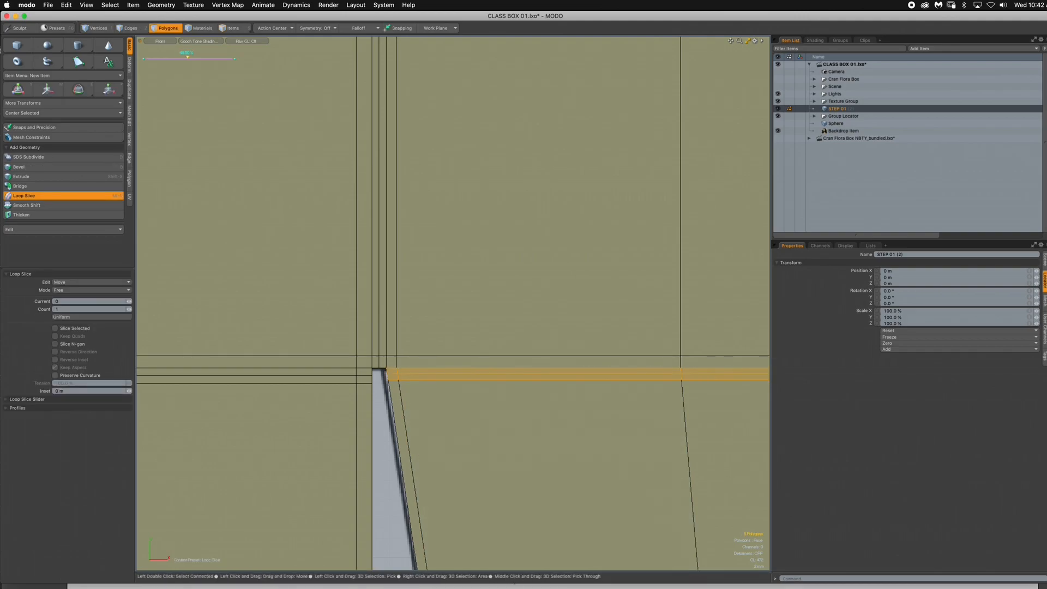
key(space)
key(Escape)
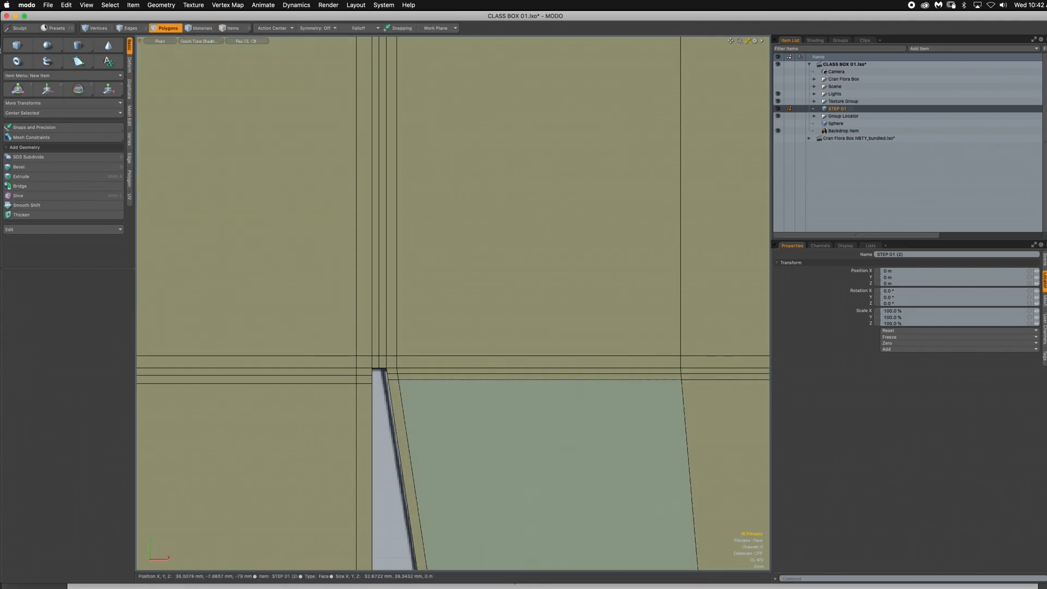
- Loop-slice the fold strip between the bottom center panel and its tuck flap lengthwise through its middle, and clear the selection
scroll(503, 414, down, 5)
alt+drag(503, 414, 519, 431)
scroll(569, 365, down, 5)
key(3)
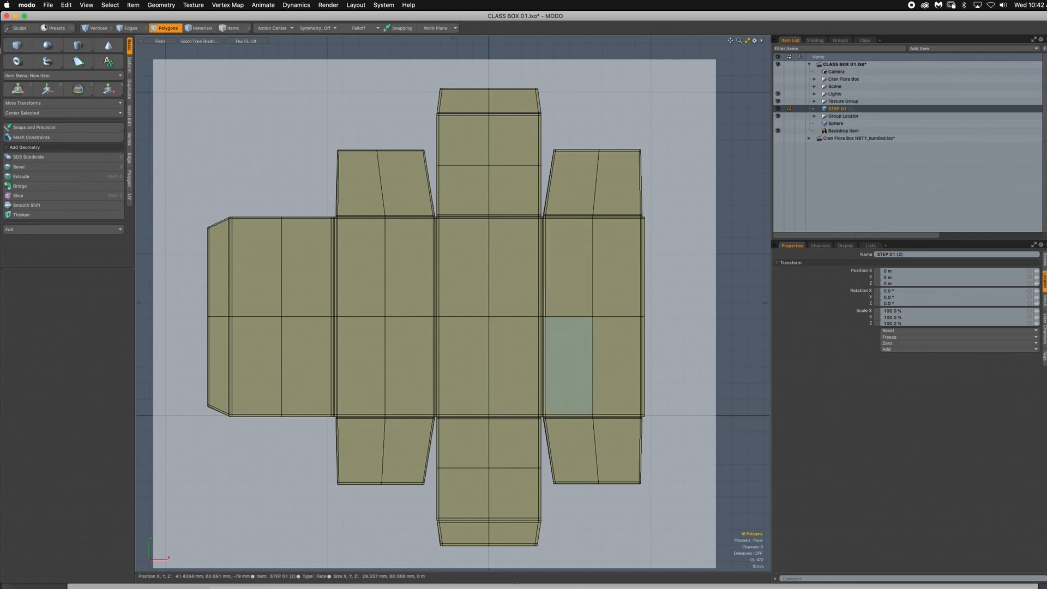
alt+drag(516, 491, 515, 365)
scroll(474, 405, up, 6)
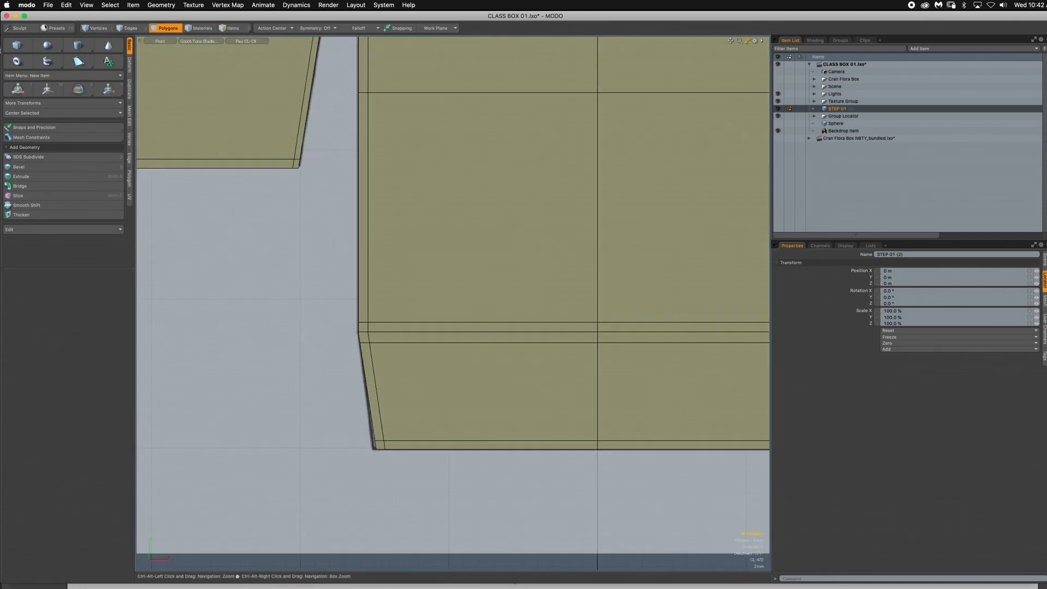
drag(296, 358, 349, 358)
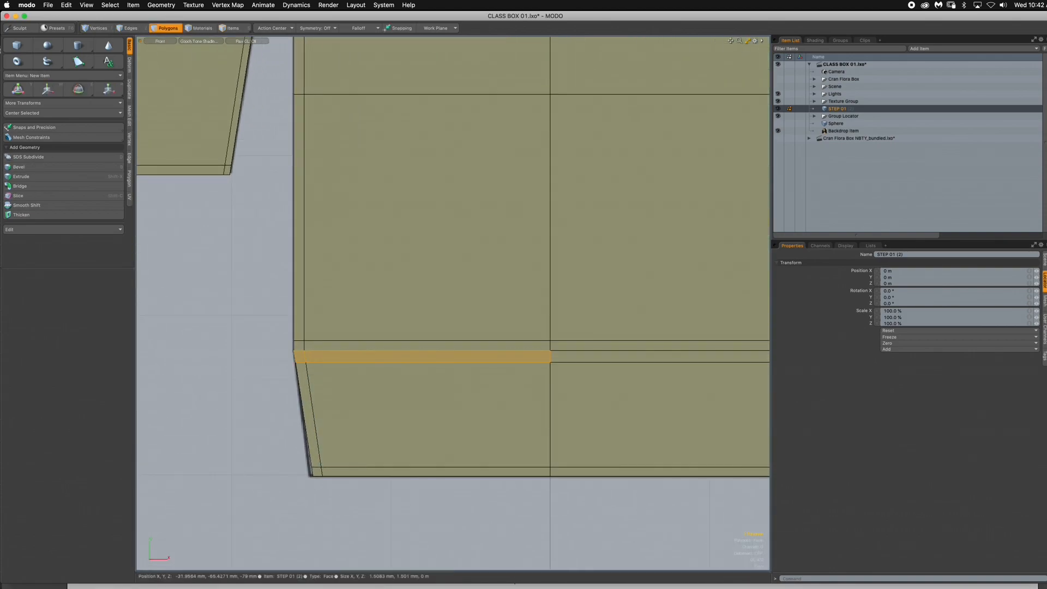
key(alt+c)
click(349, 357)
ctrl+alt+drag(435, 337, 428, 448)
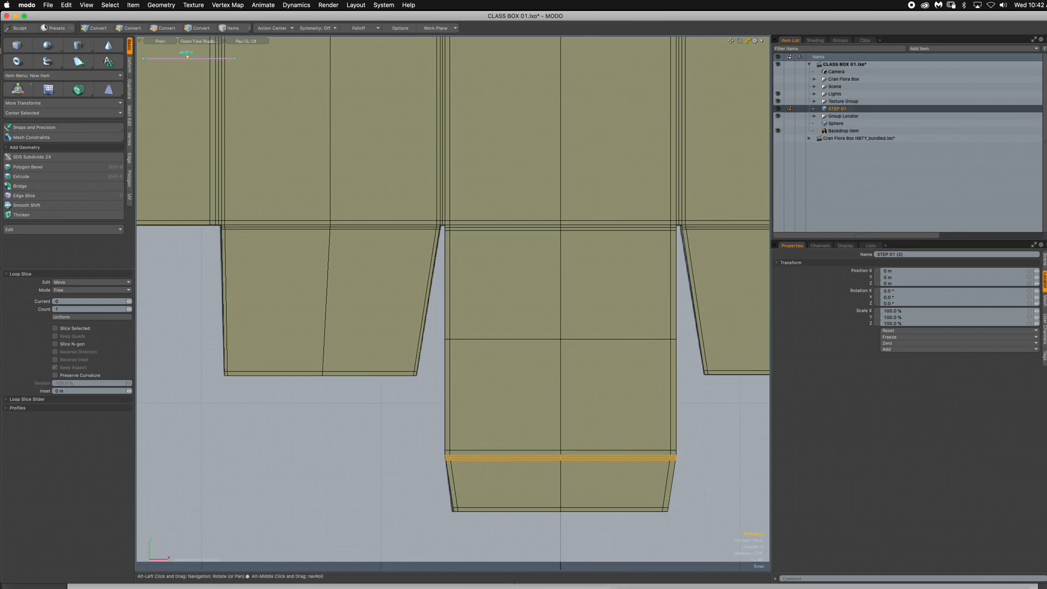
key(space)
click(429, 406)
ctrl+alt+drag(428, 406, 308, 499)
alt+drag(558, 325, 594, 363)
ctrl+alt+drag(595, 362, 588, 364)
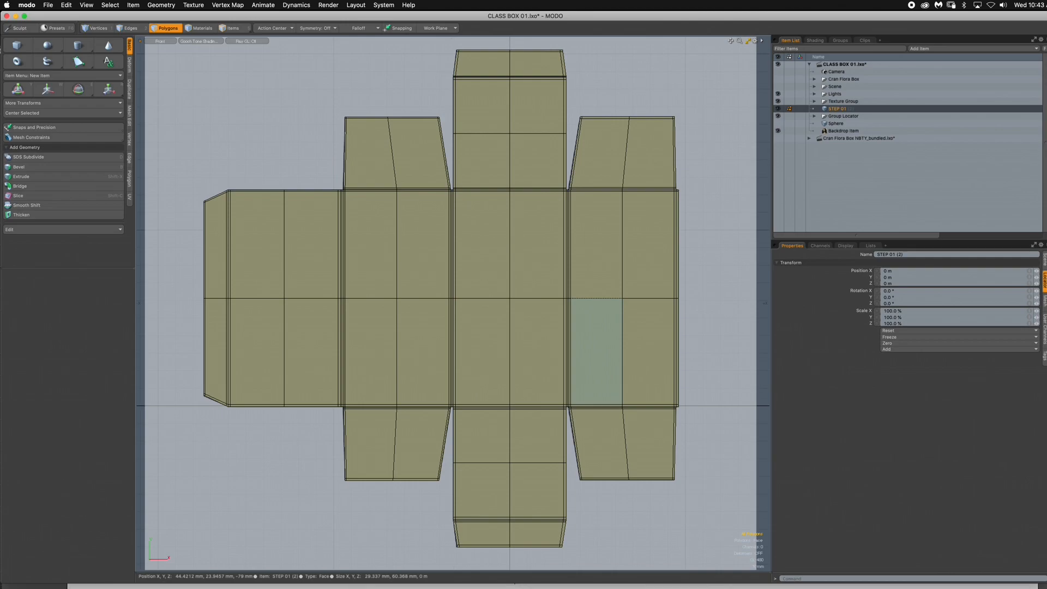
scroll(570, 212, down, 1)
alt+drag(571, 213, 601, 245)
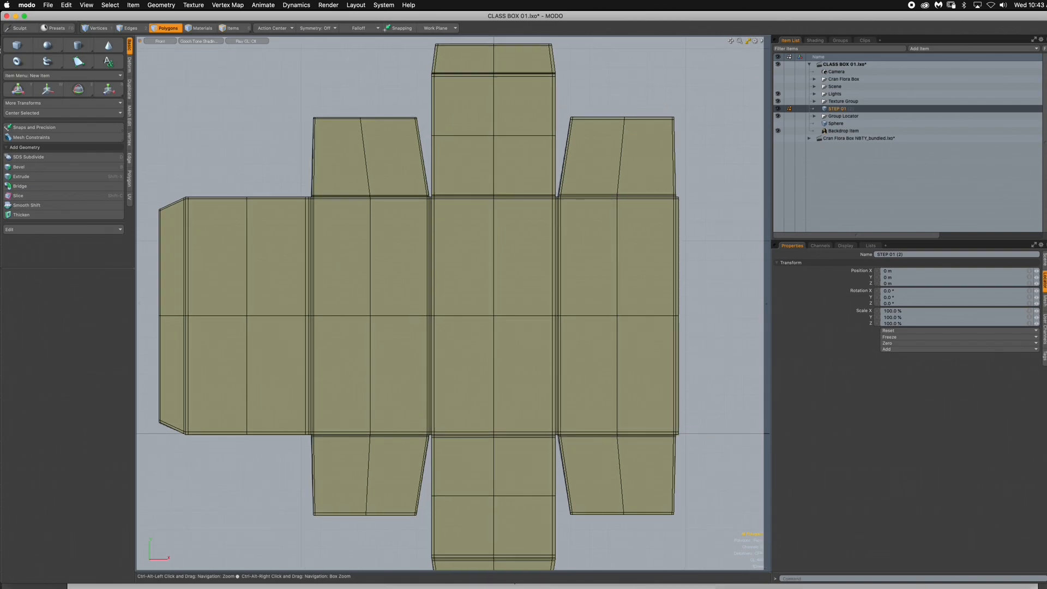
alt+drag(516, 111, 510, 143)
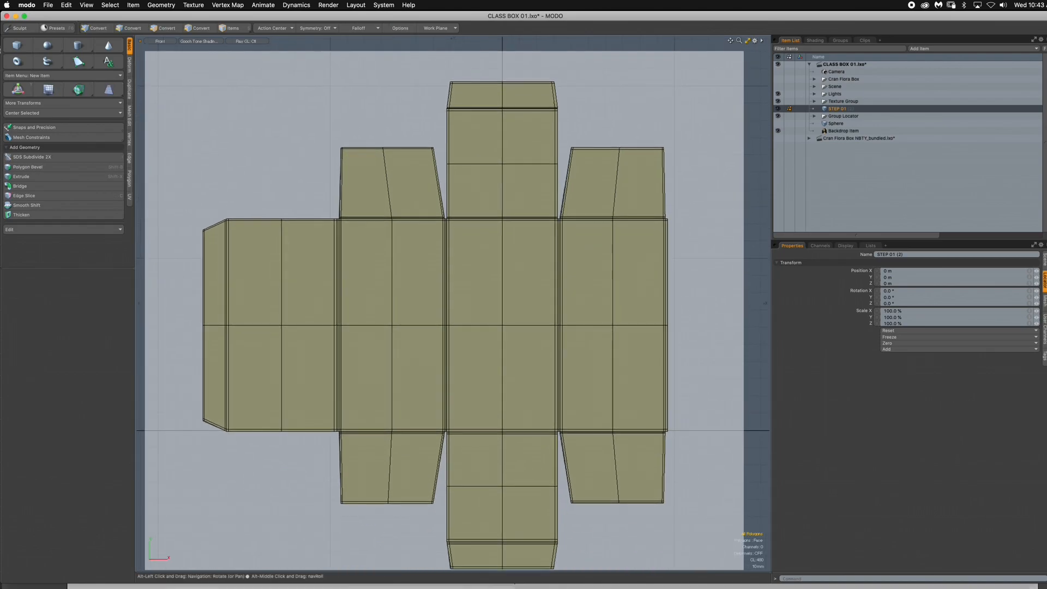
ctrl+alt+drag(606, 242, 604, 244)
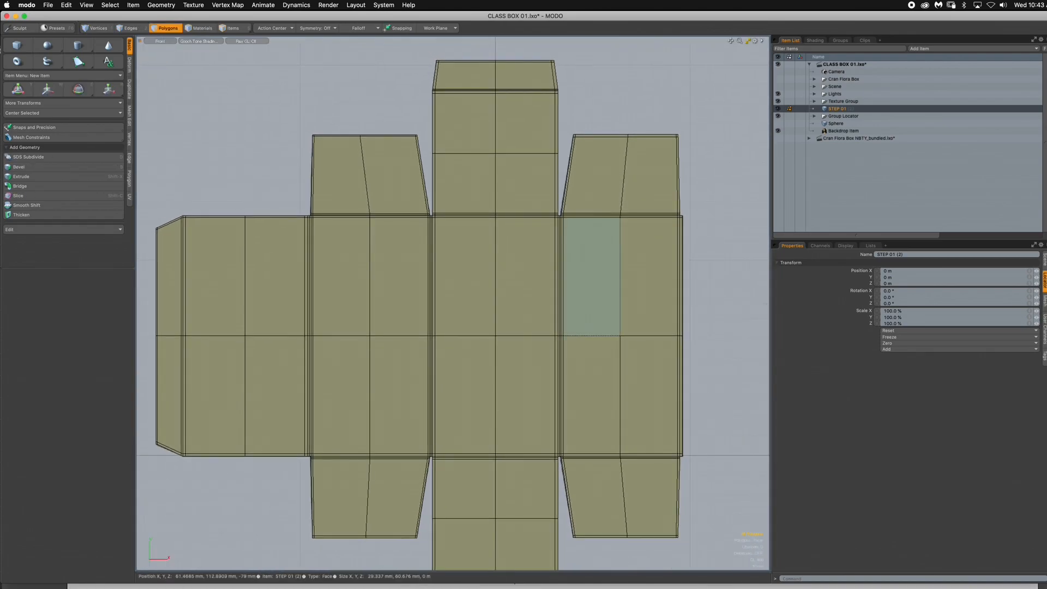